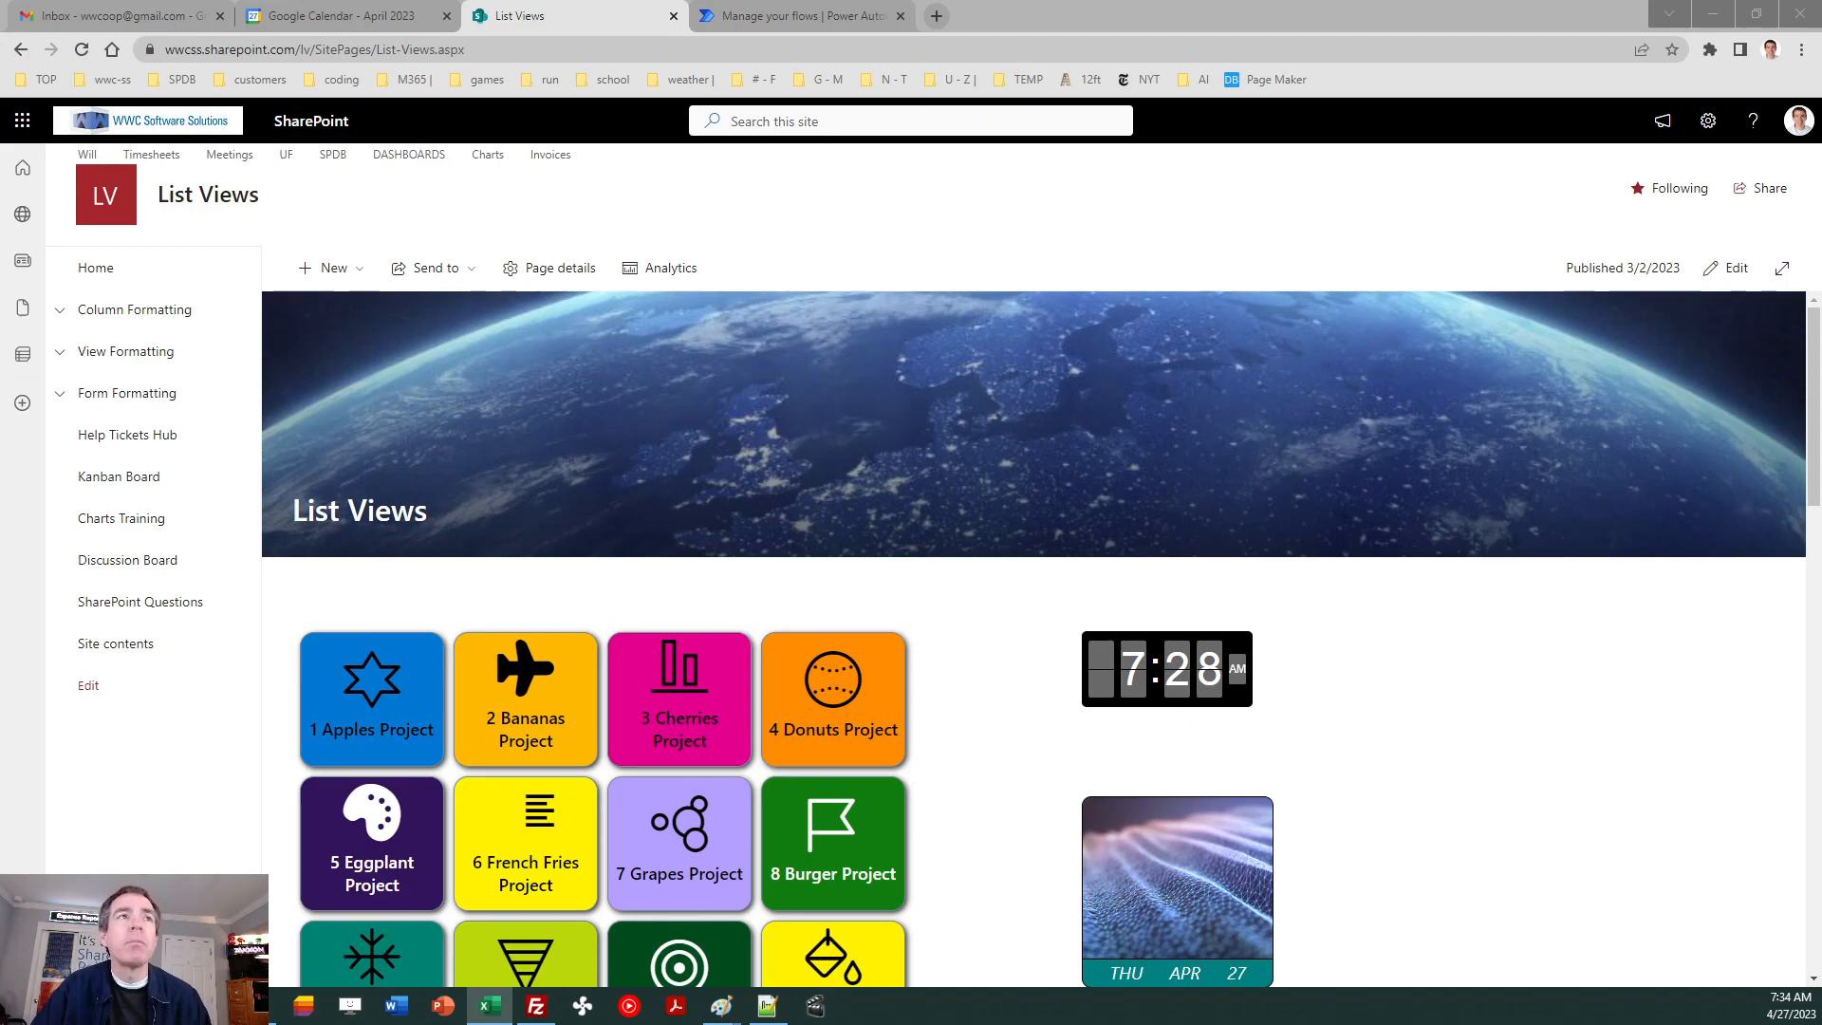
- Switch to the Wise-Industries-Sales workbook in Excel and start exporting its sales table to a SharePoint list
{"action": "left_click", "coordinate": [490, 1005]}
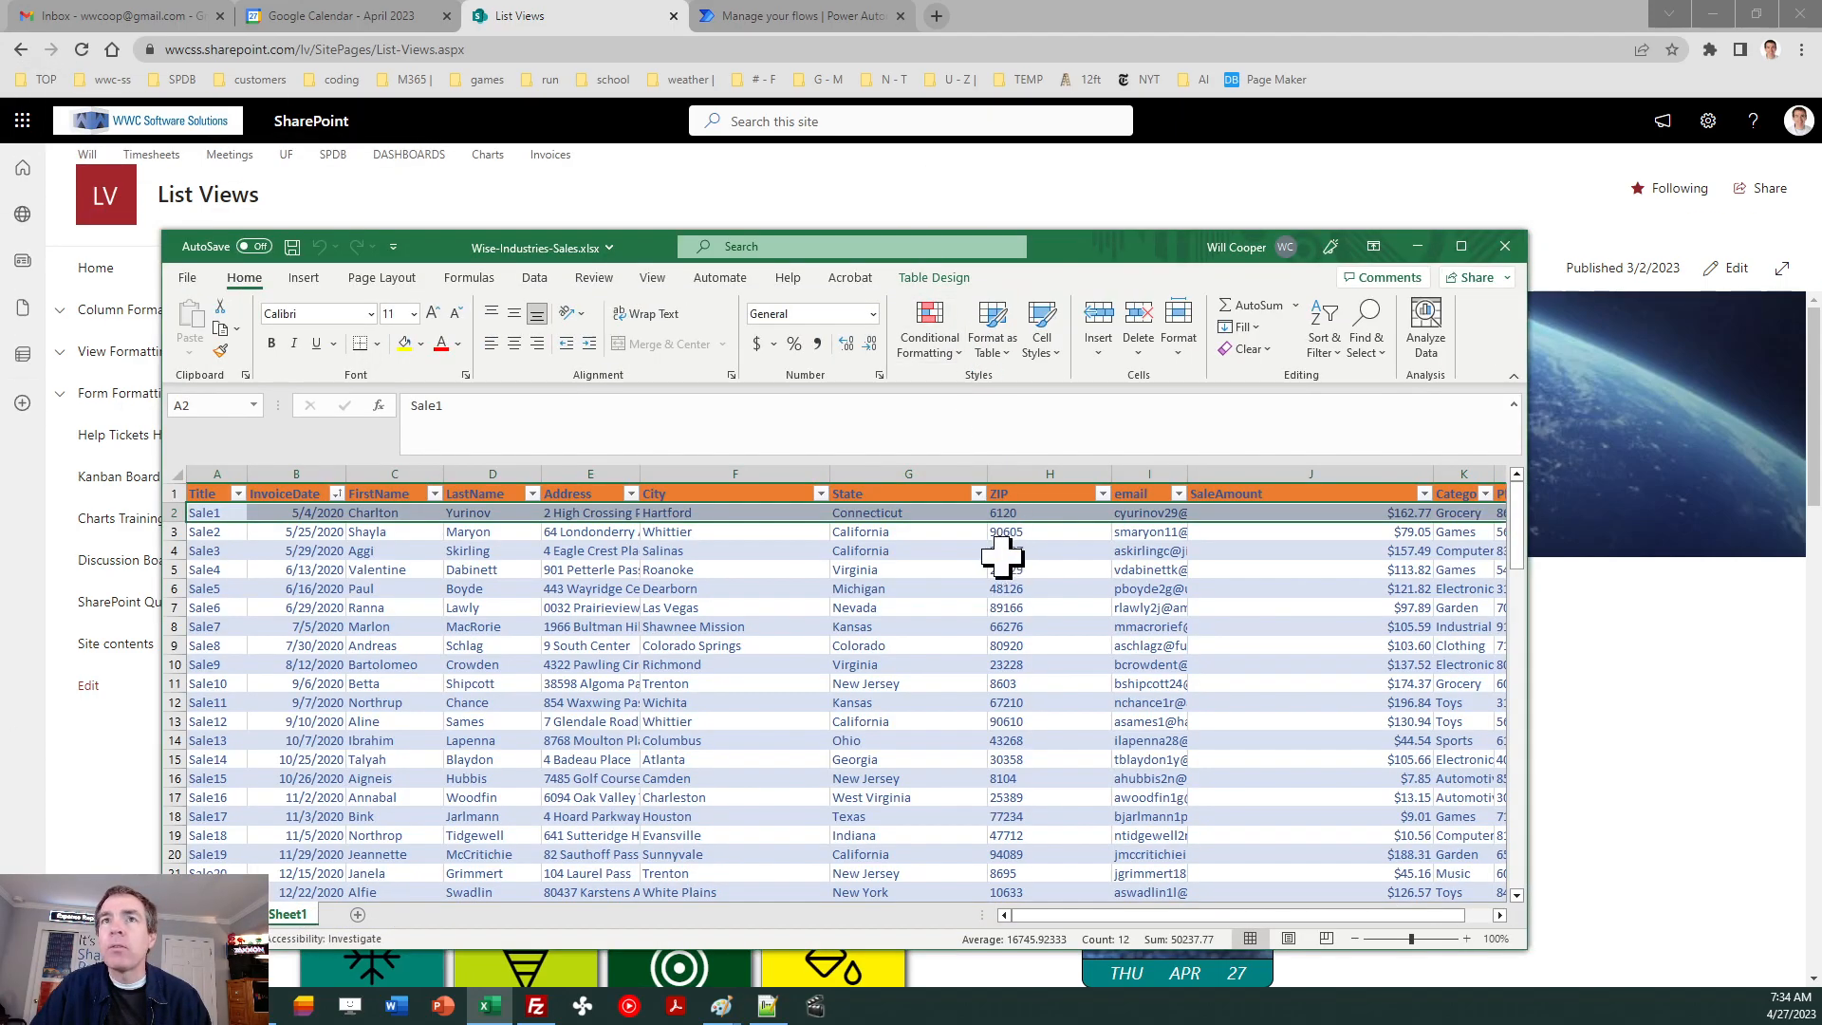
{"action": "left_click", "coordinate": [223, 512]}
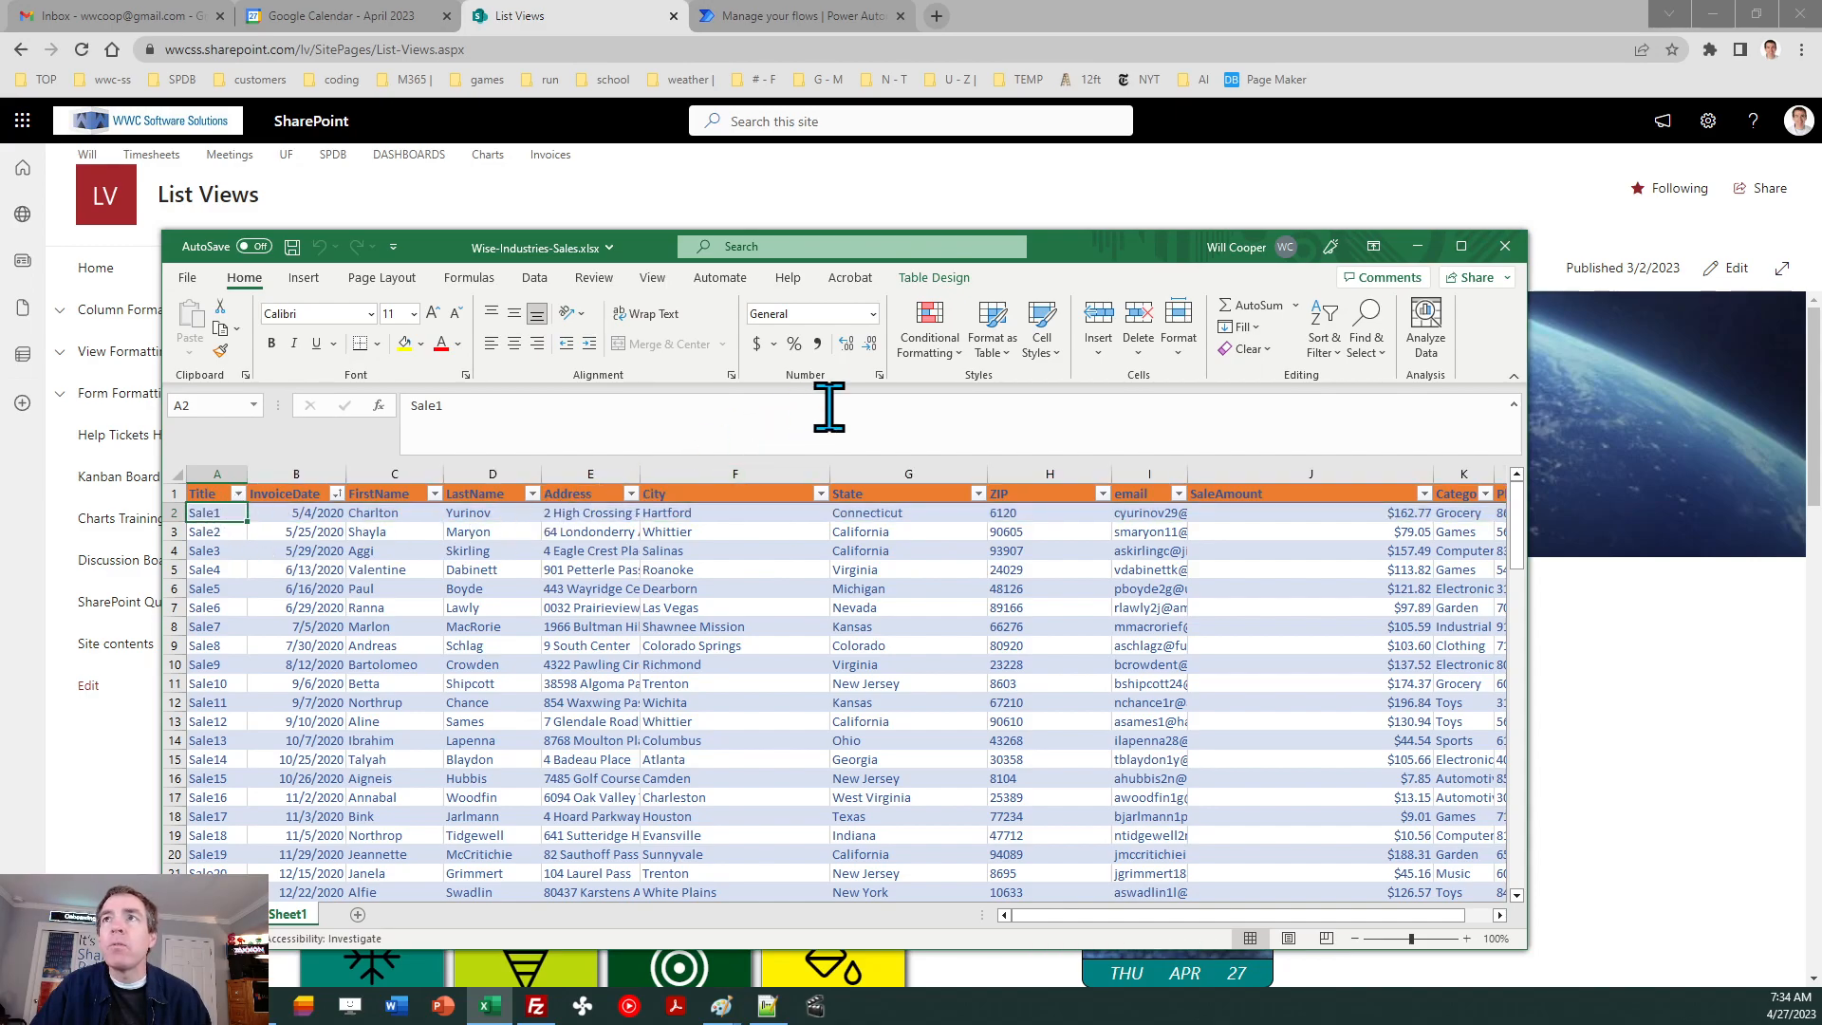
{"action": "left_click", "coordinate": [935, 278]}
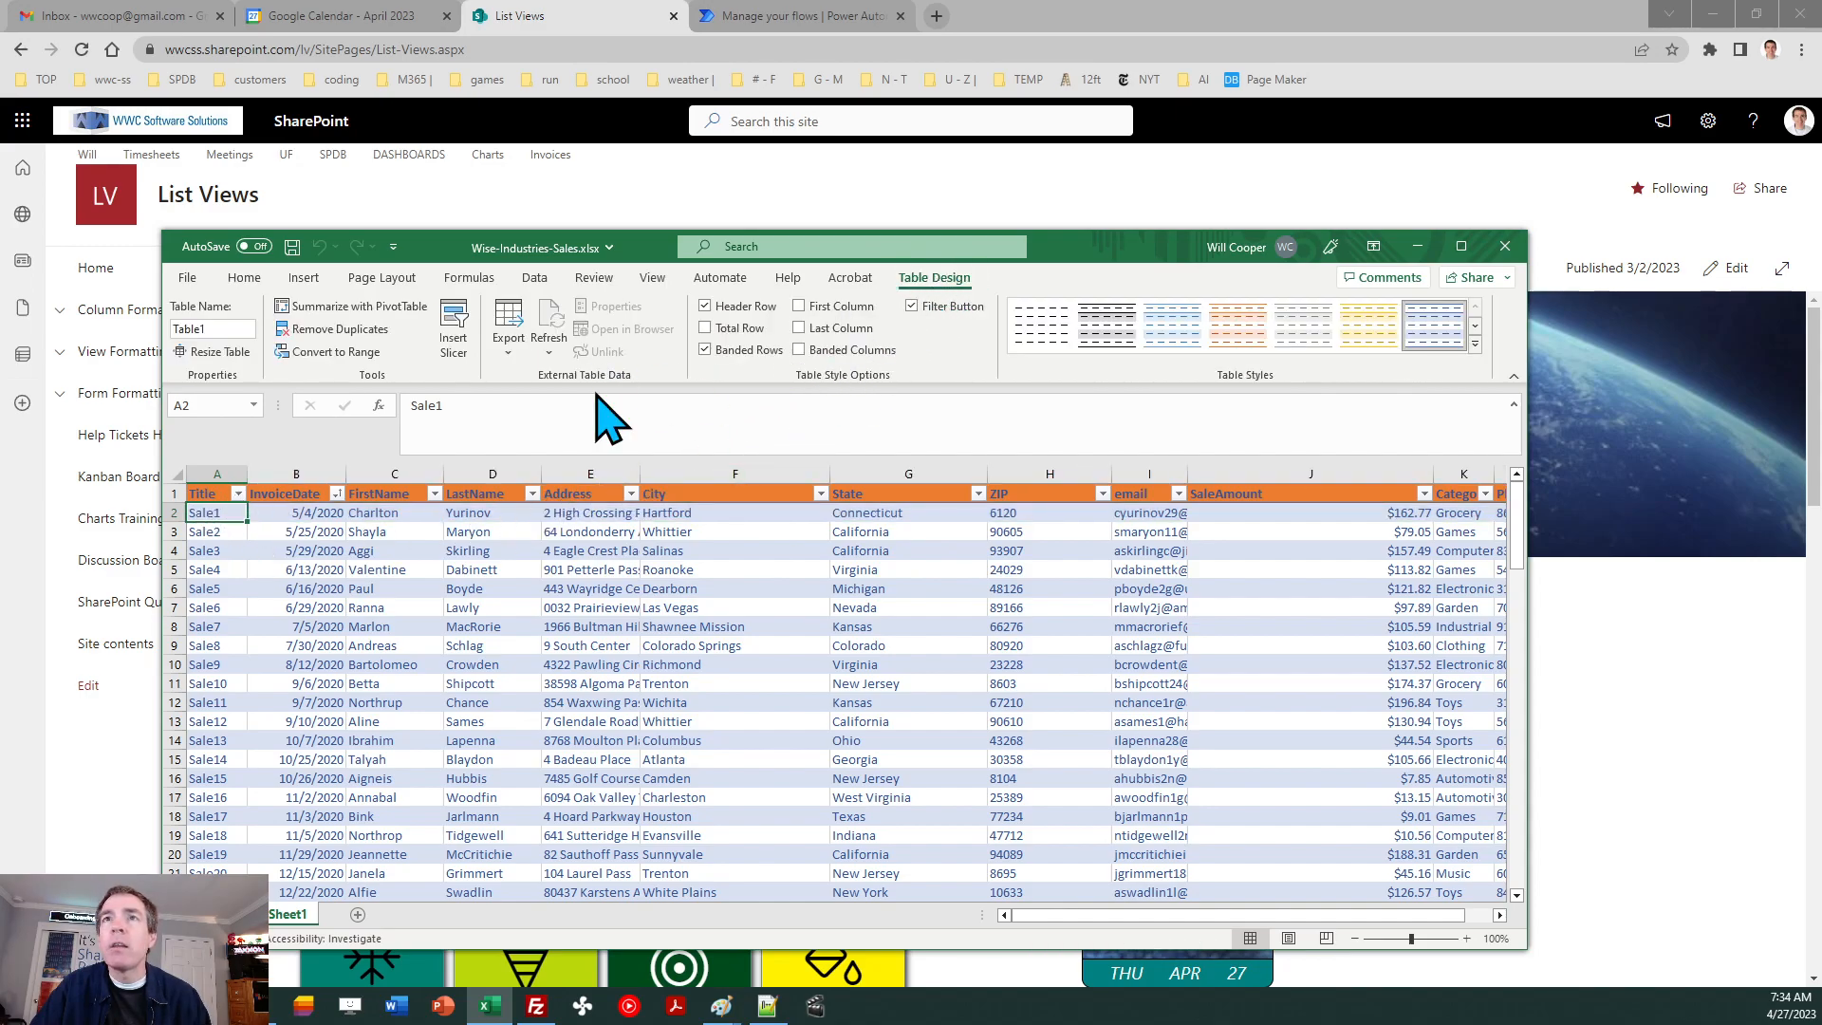
{"action": "left_click", "coordinate": [509, 341]}
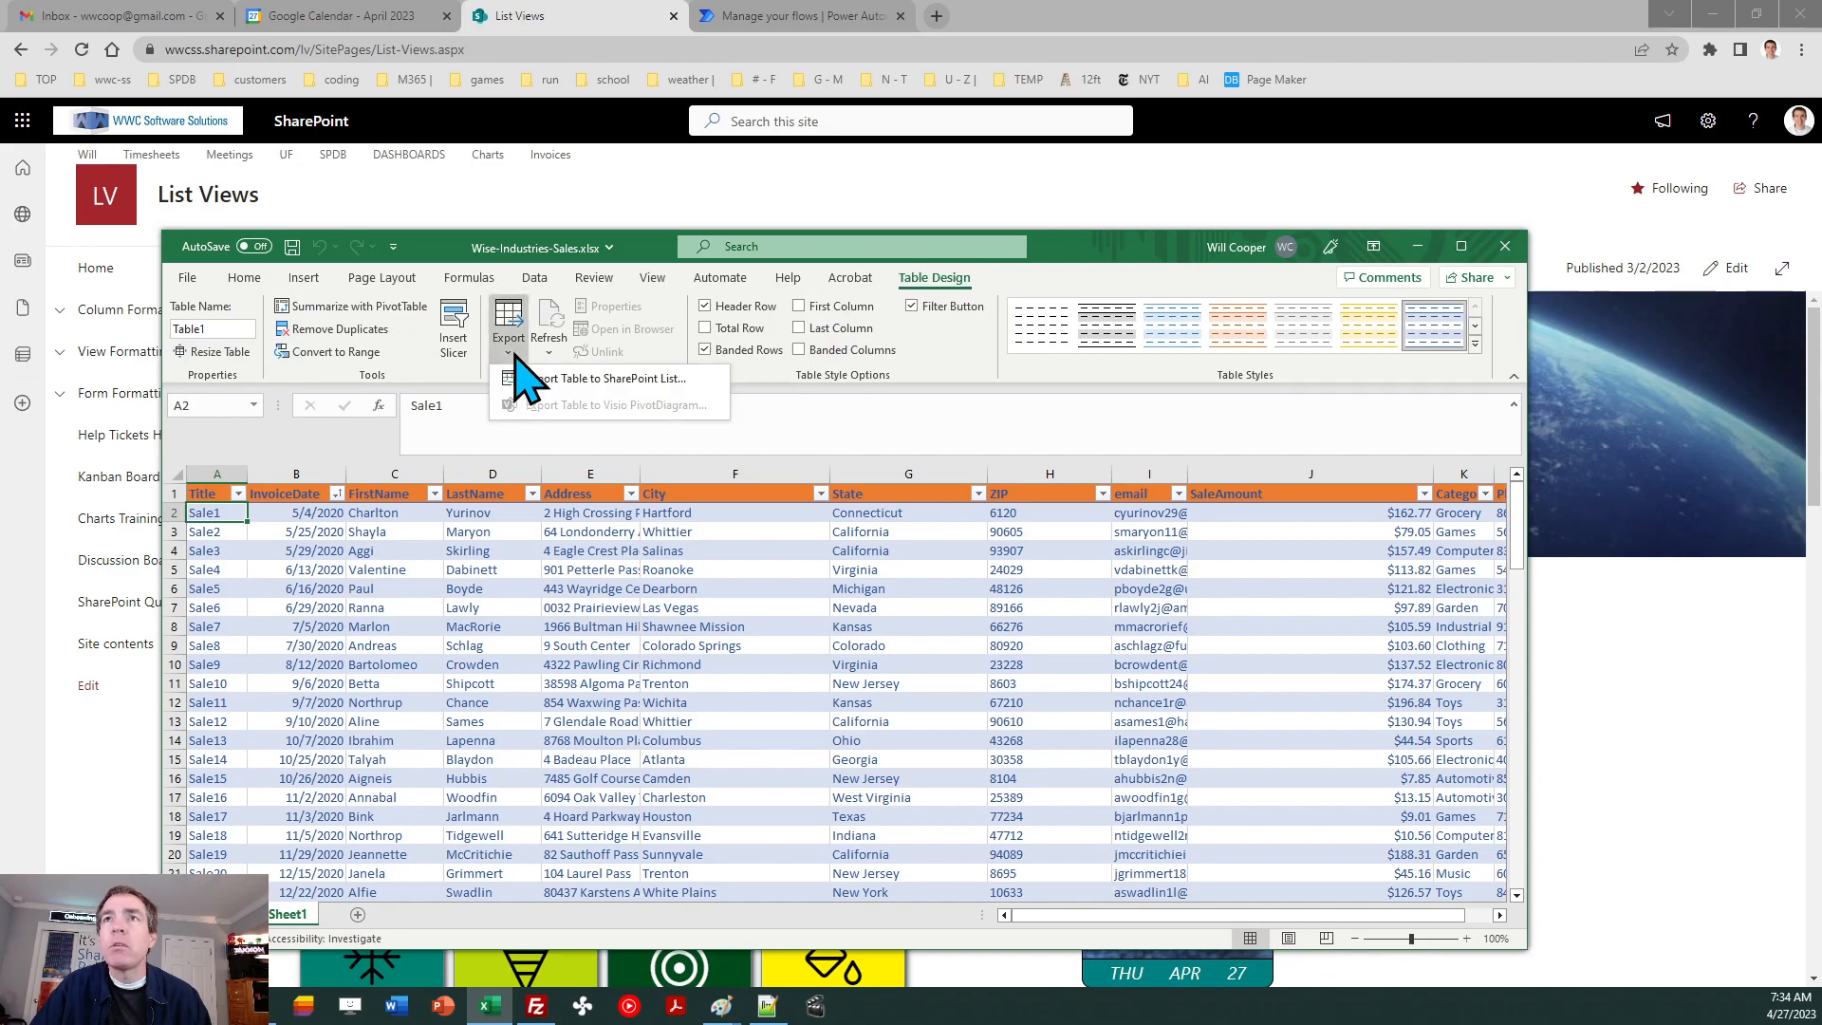
{"action": "left_click", "coordinate": [606, 378]}
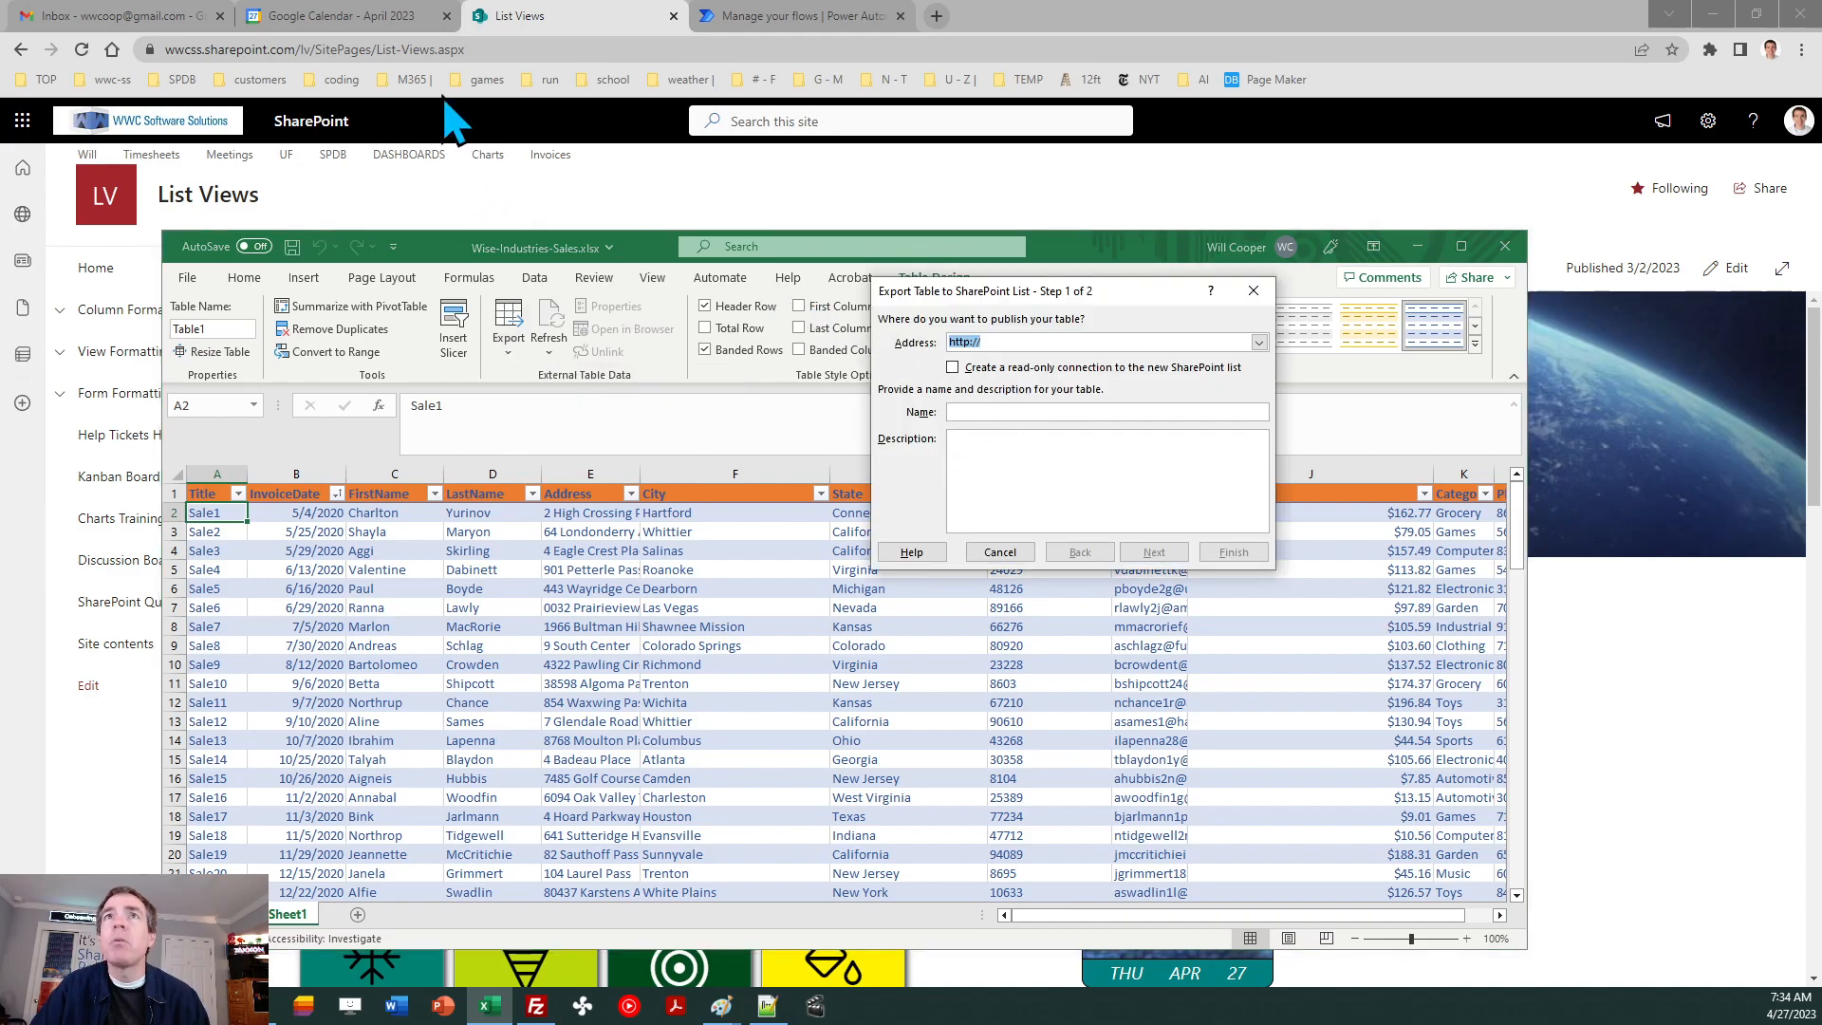
{"action": "left_click", "coordinate": [315, 43]}
{"action": "left_click_drag", "start_coordinate": [315, 43], "coordinate": [110, 49]}
{"action": "key", "text": "ctrl+c"}
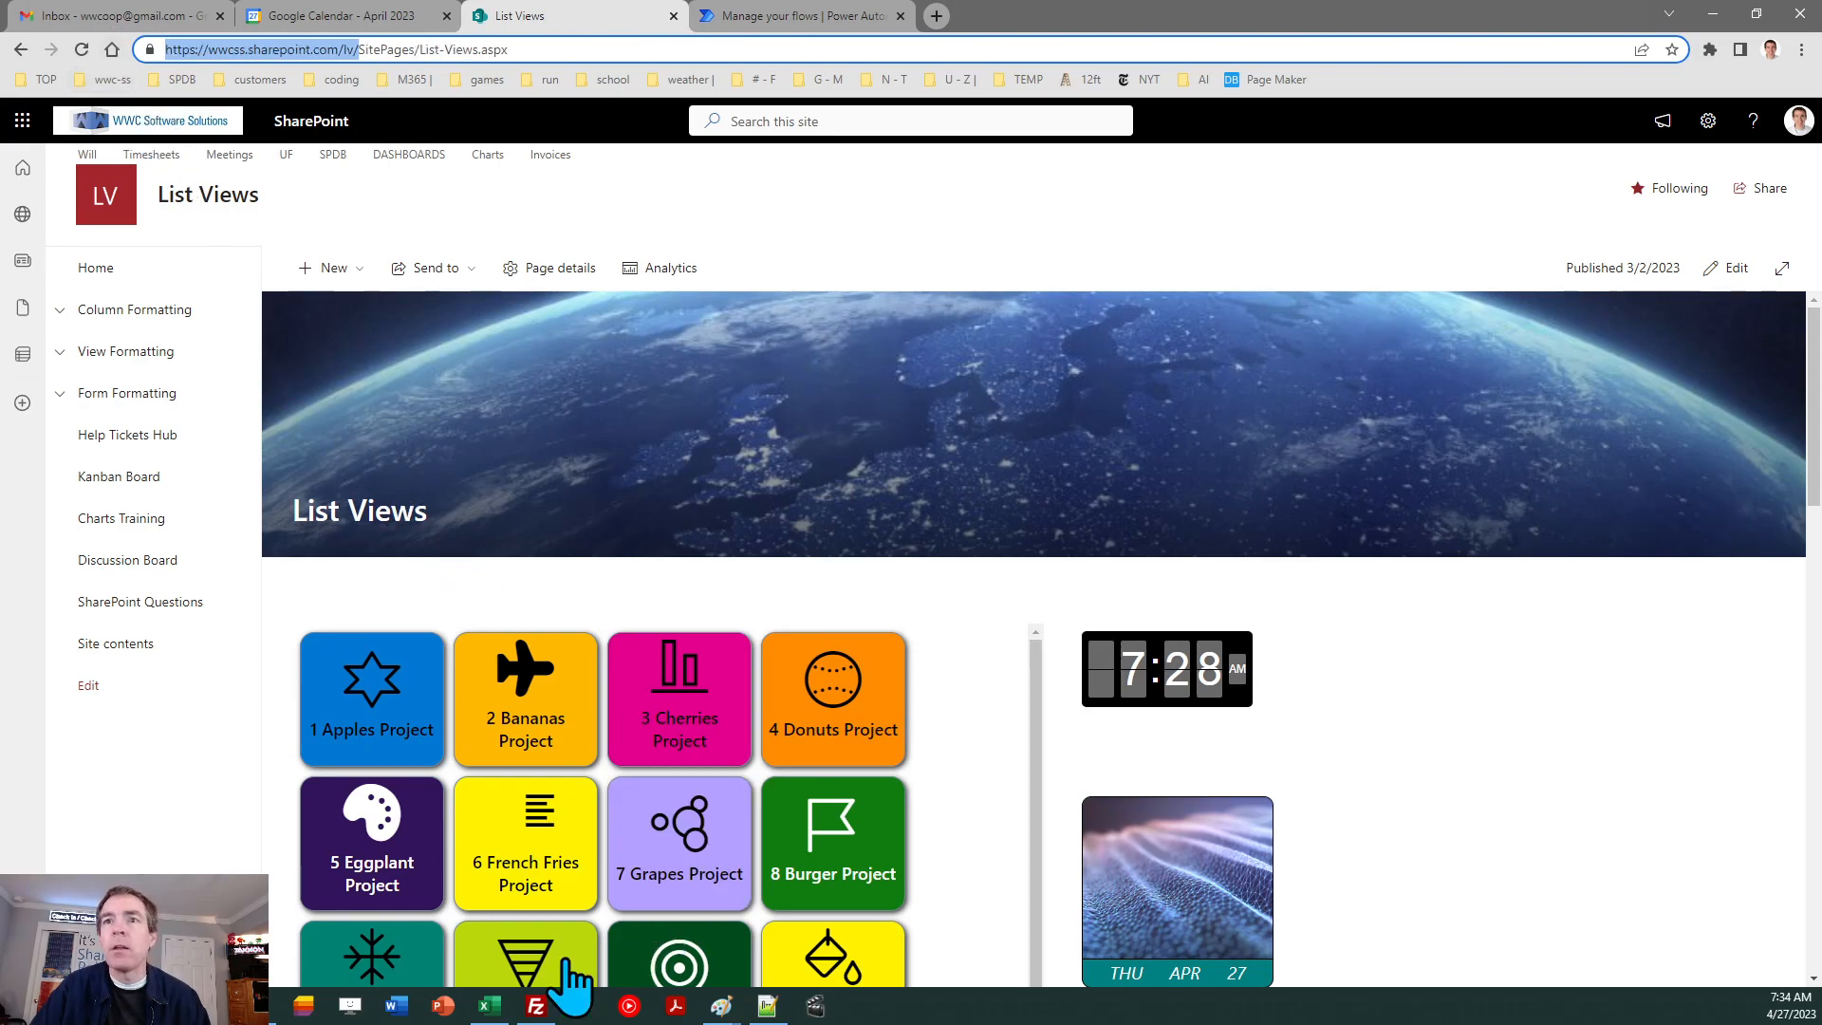
{"action": "left_click", "coordinate": [489, 1006]}
{"action": "key", "text": "ctrl+v"}
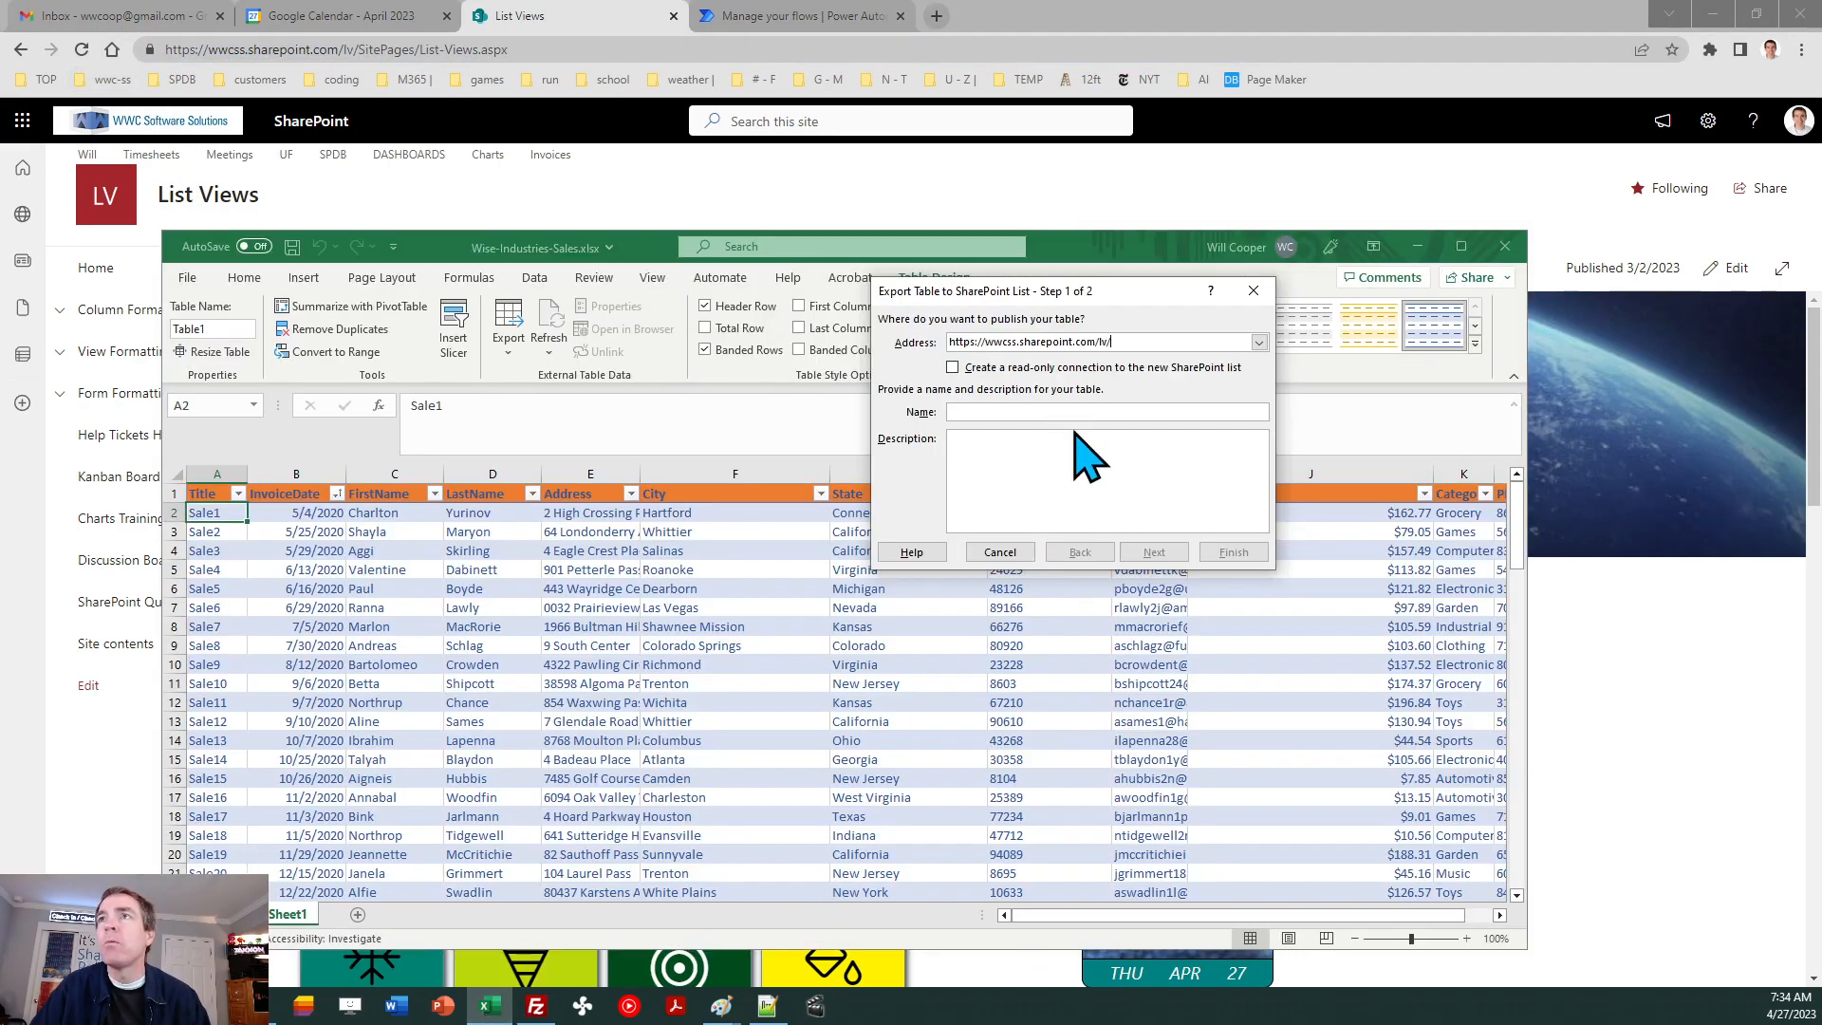
{"action": "key", "text": "BackSpace"}
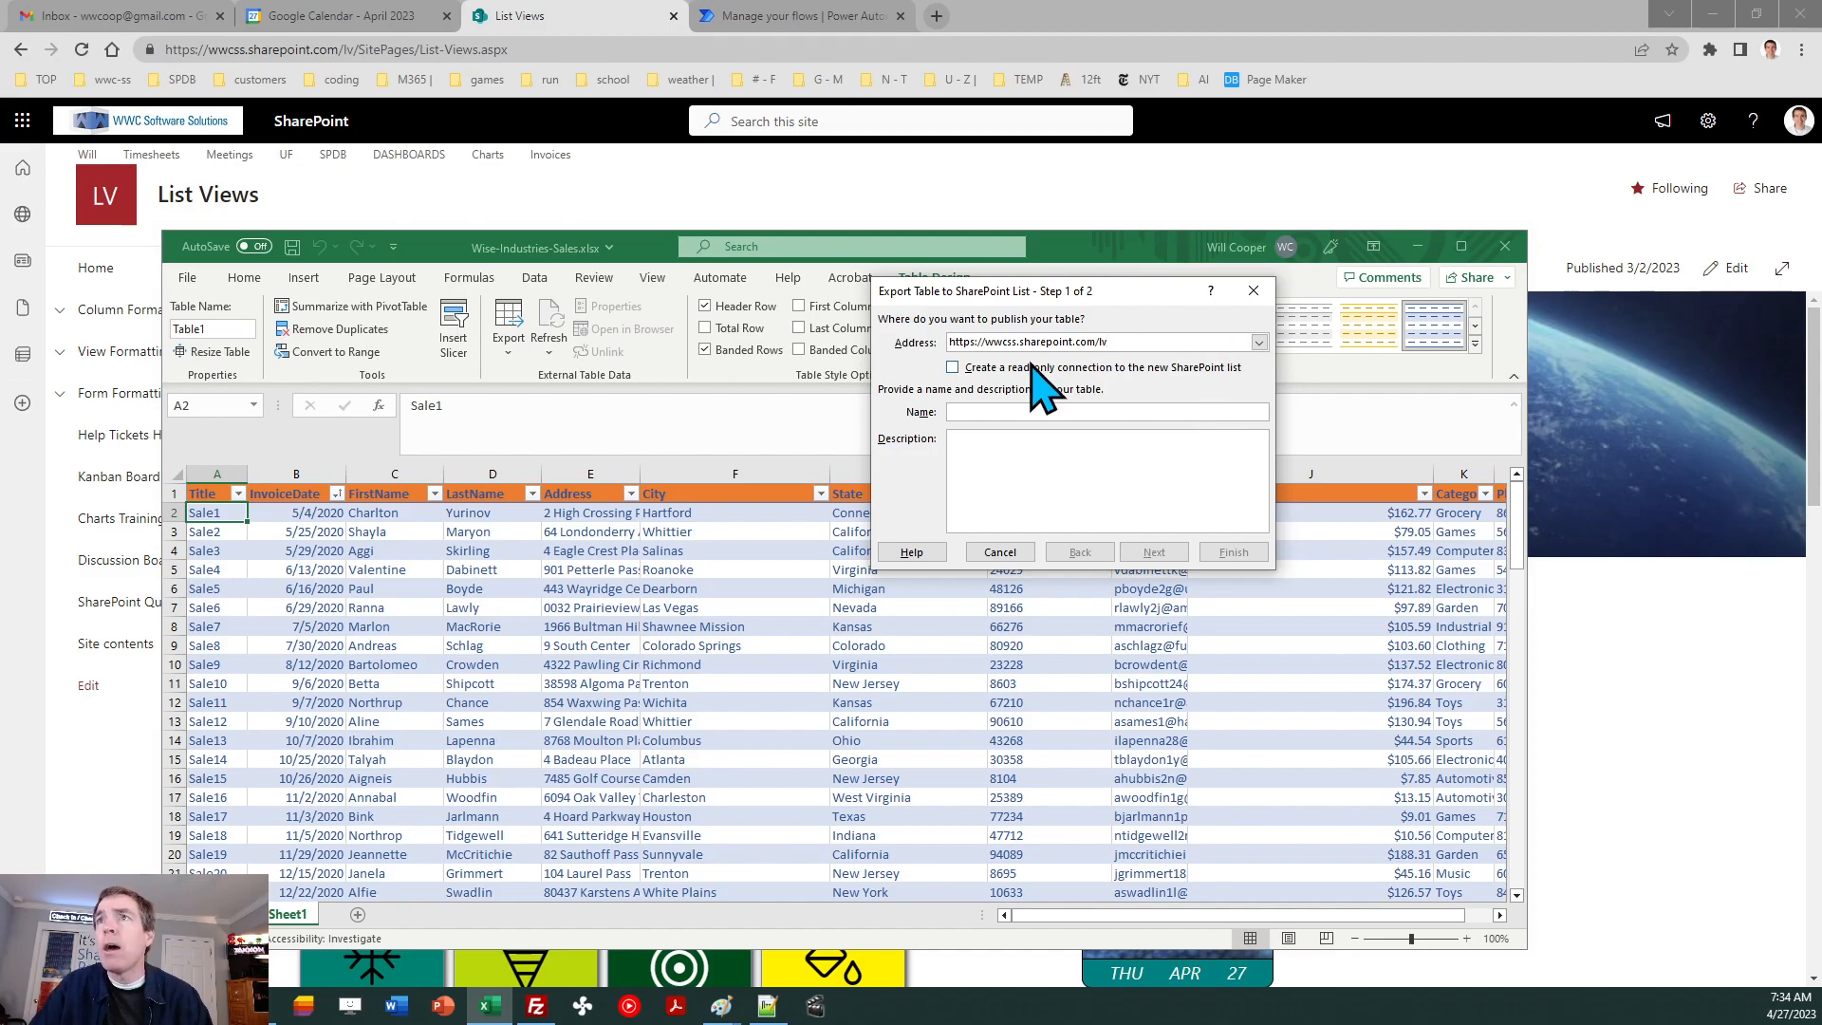
- Name the exported list Wise-Industries-Sales and continue to the column data type check
{"action": "left_click", "coordinate": [999, 411]}
{"action": "type", "text": "Wis"}
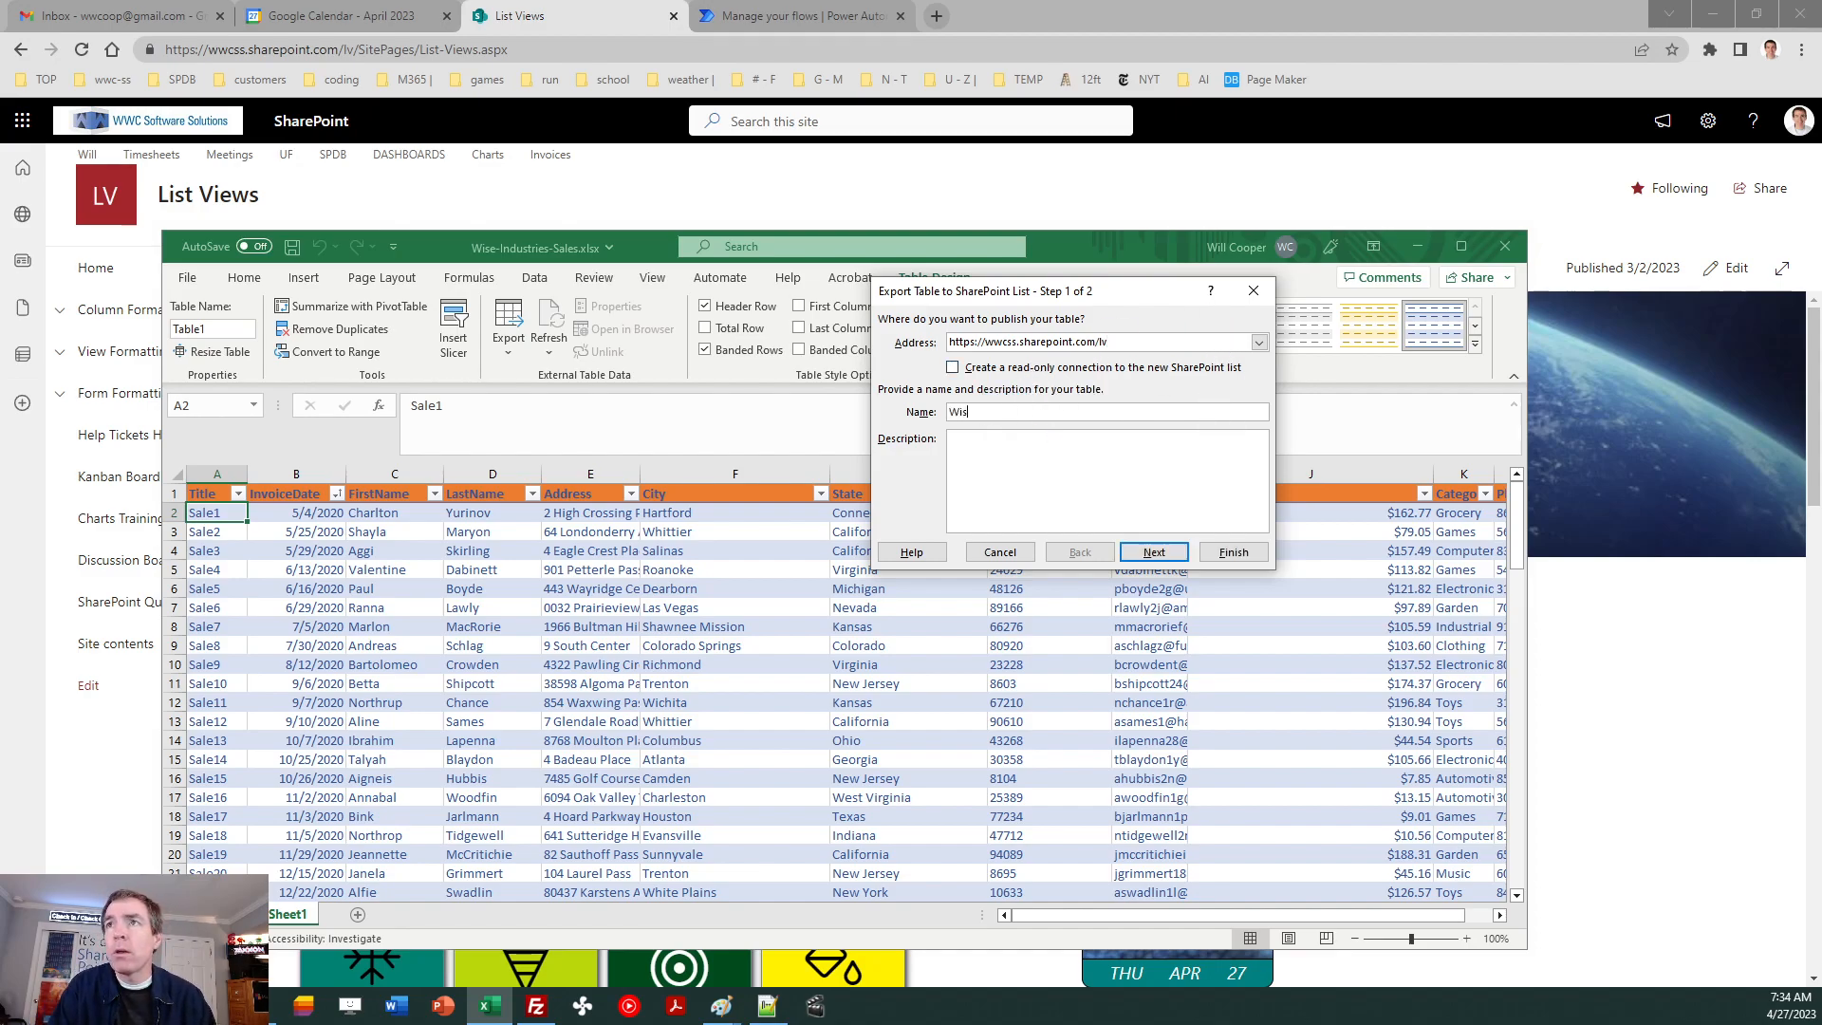
{"action": "type", "text": "e-Industries-Sales"}
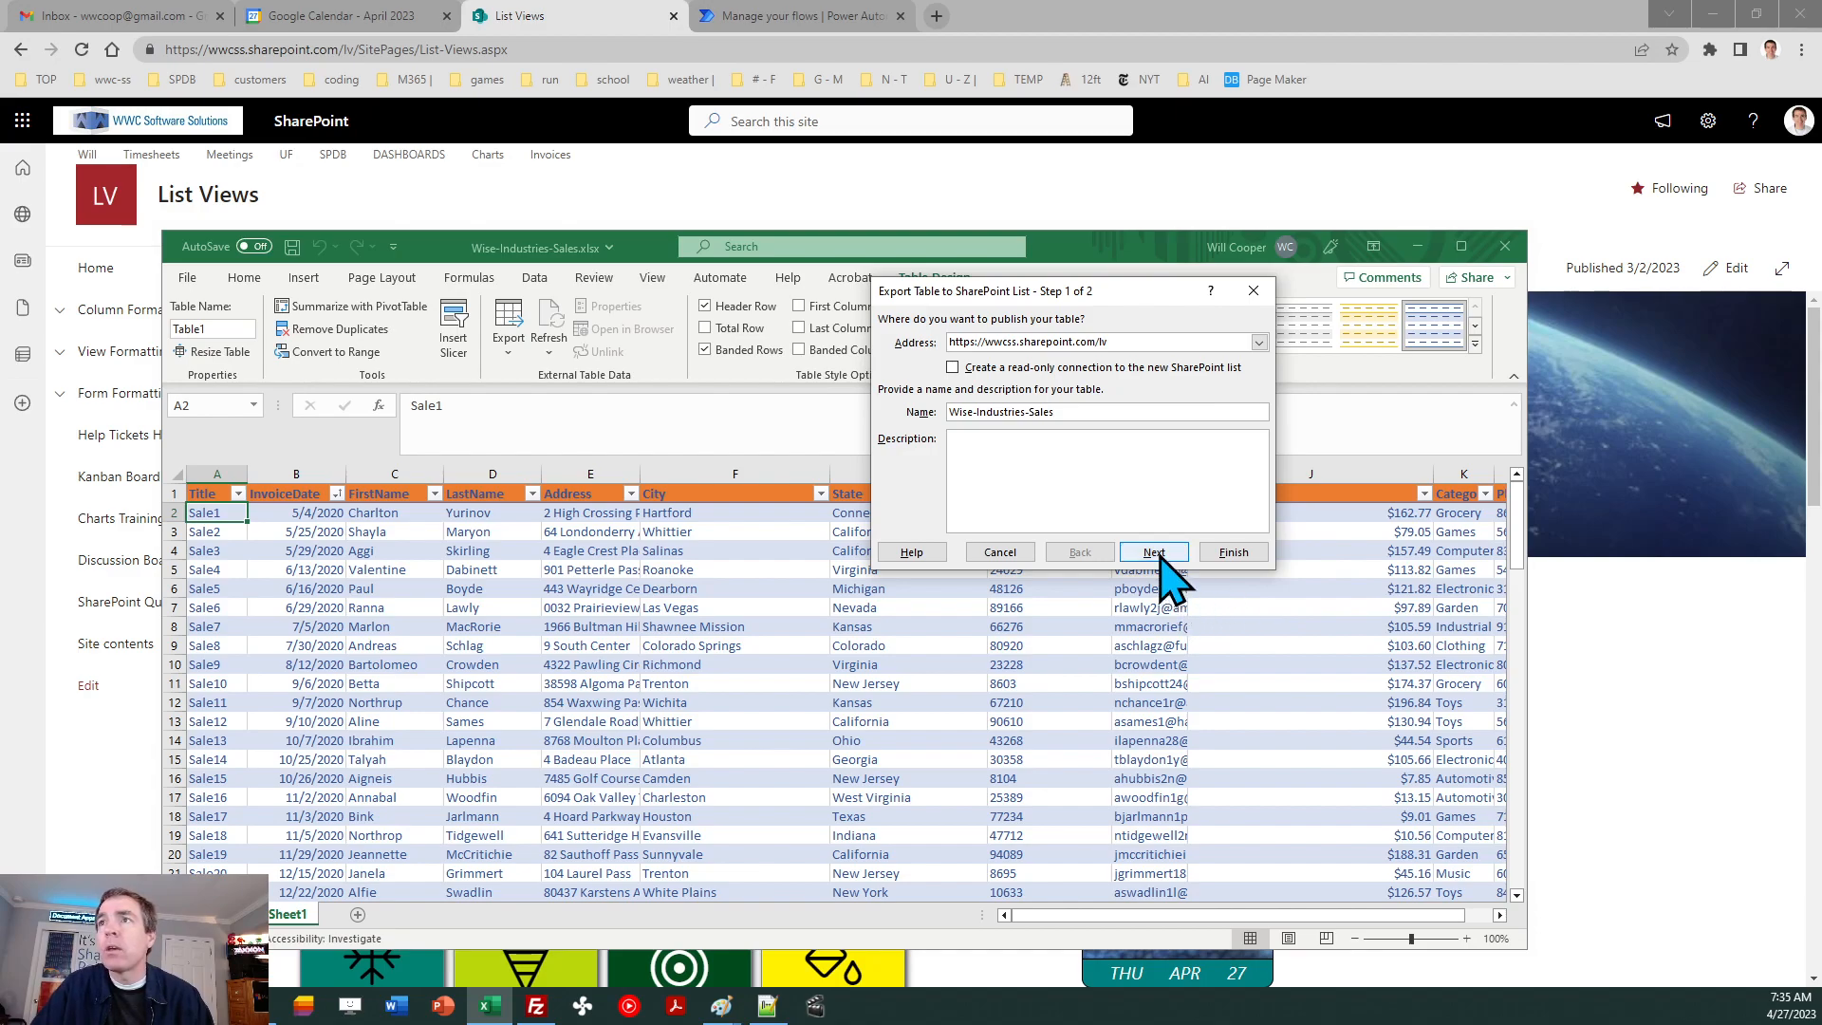
{"action": "left_click", "coordinate": [1154, 554]}
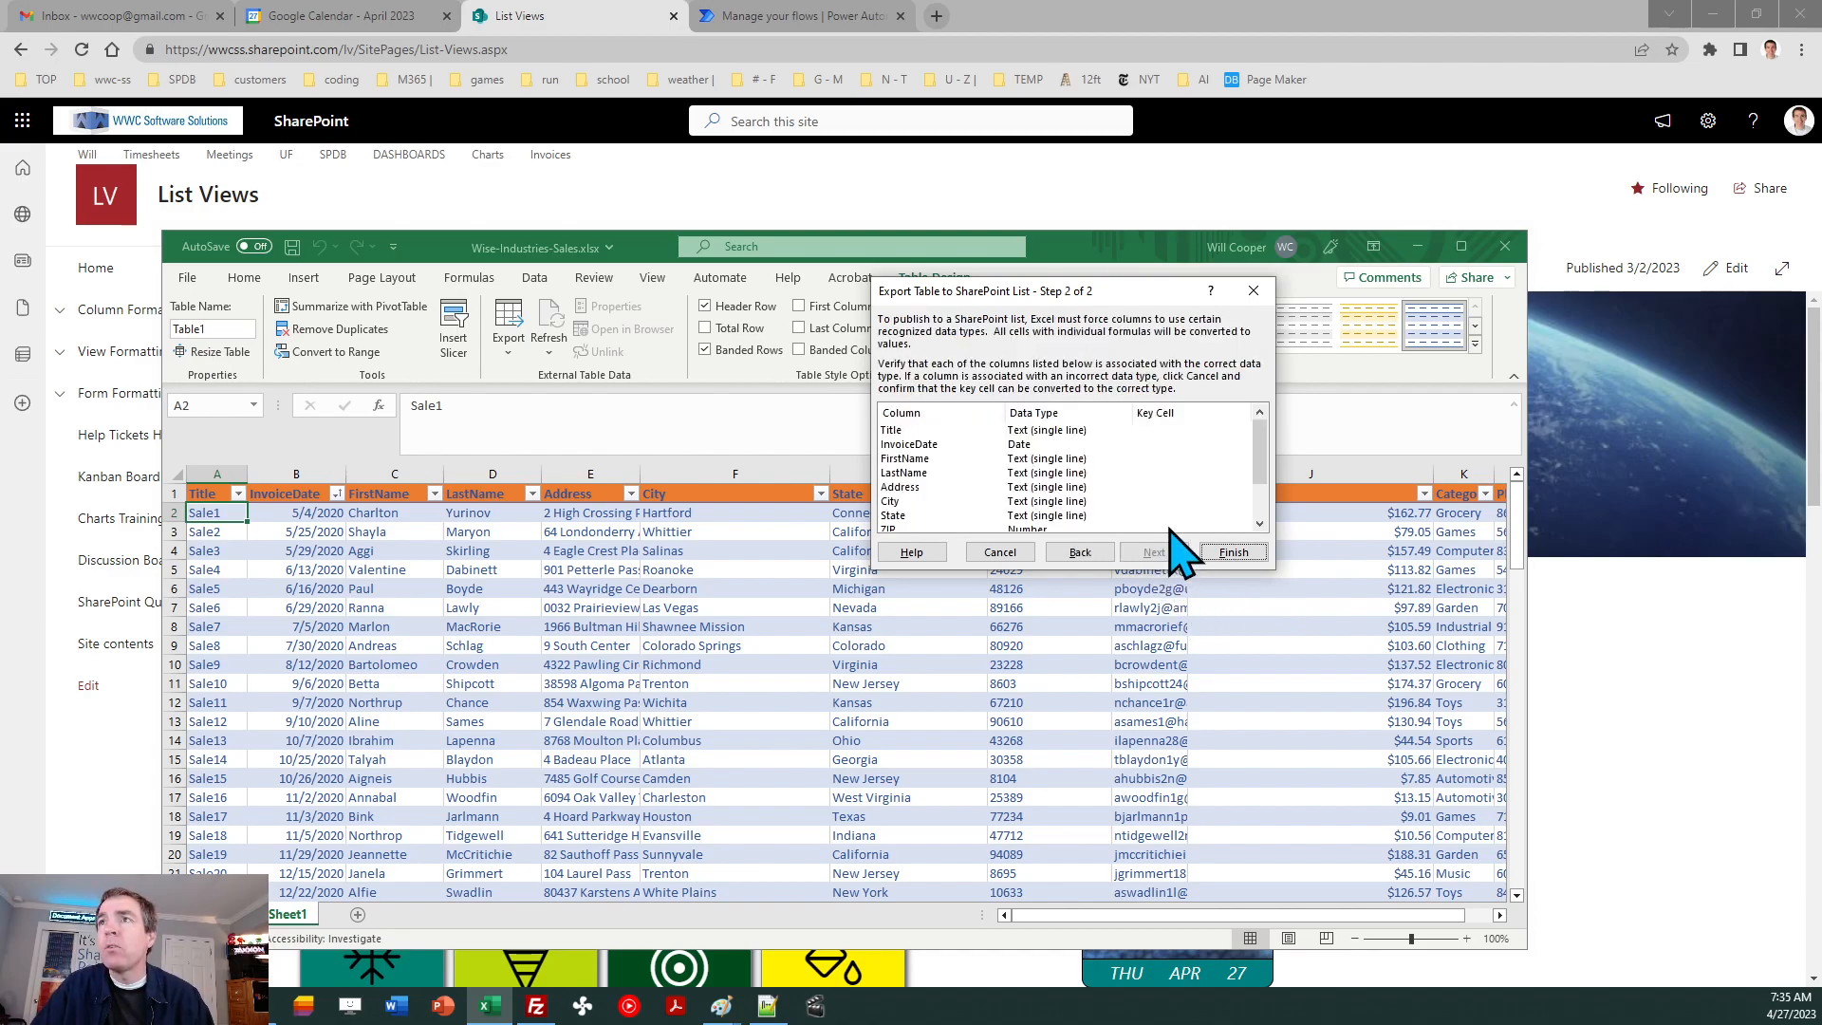
- Review the columns' data types, finish publishing the table to SharePoint, and close the workbook
{"action": "scroll", "coordinate": [1272, 489], "scroll_direction": "down", "scroll_amount": 2}
{"action": "scroll", "coordinate": [1272, 493], "scroll_direction": "down", "scroll_amount": 2}
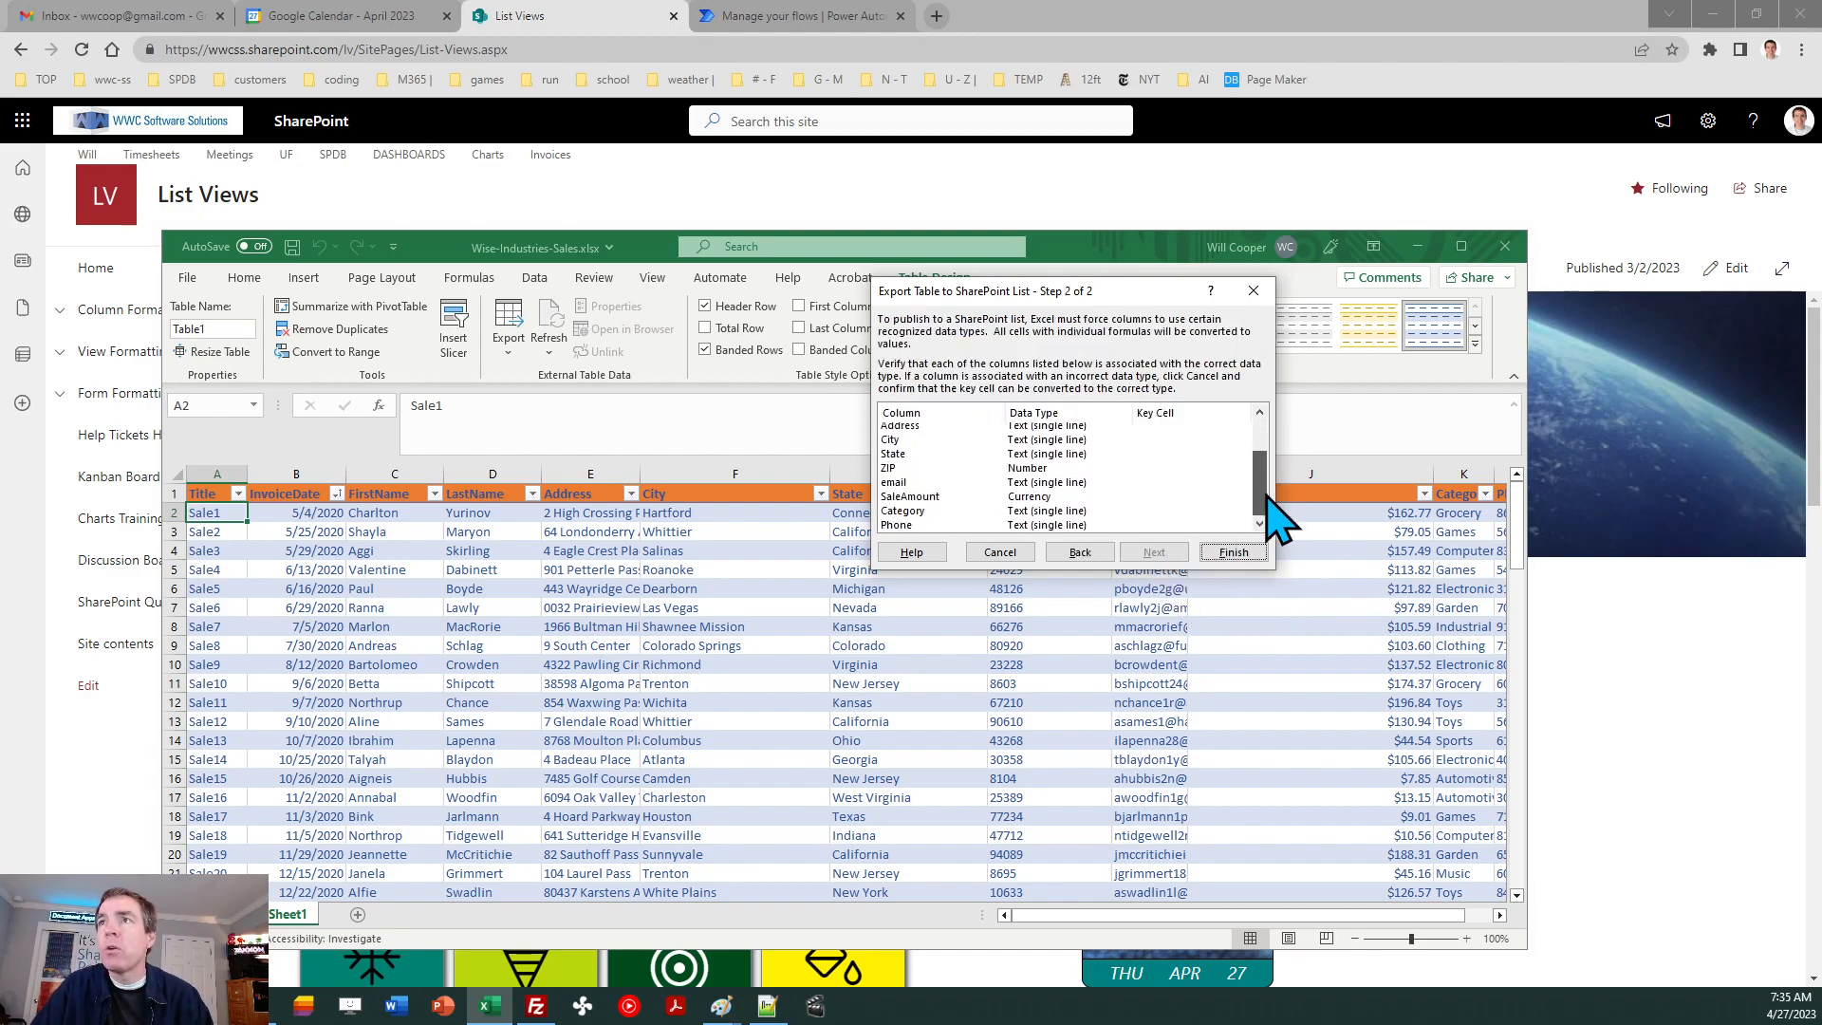
{"action": "scroll", "coordinate": [1269, 488], "scroll_direction": "up", "scroll_amount": 2}
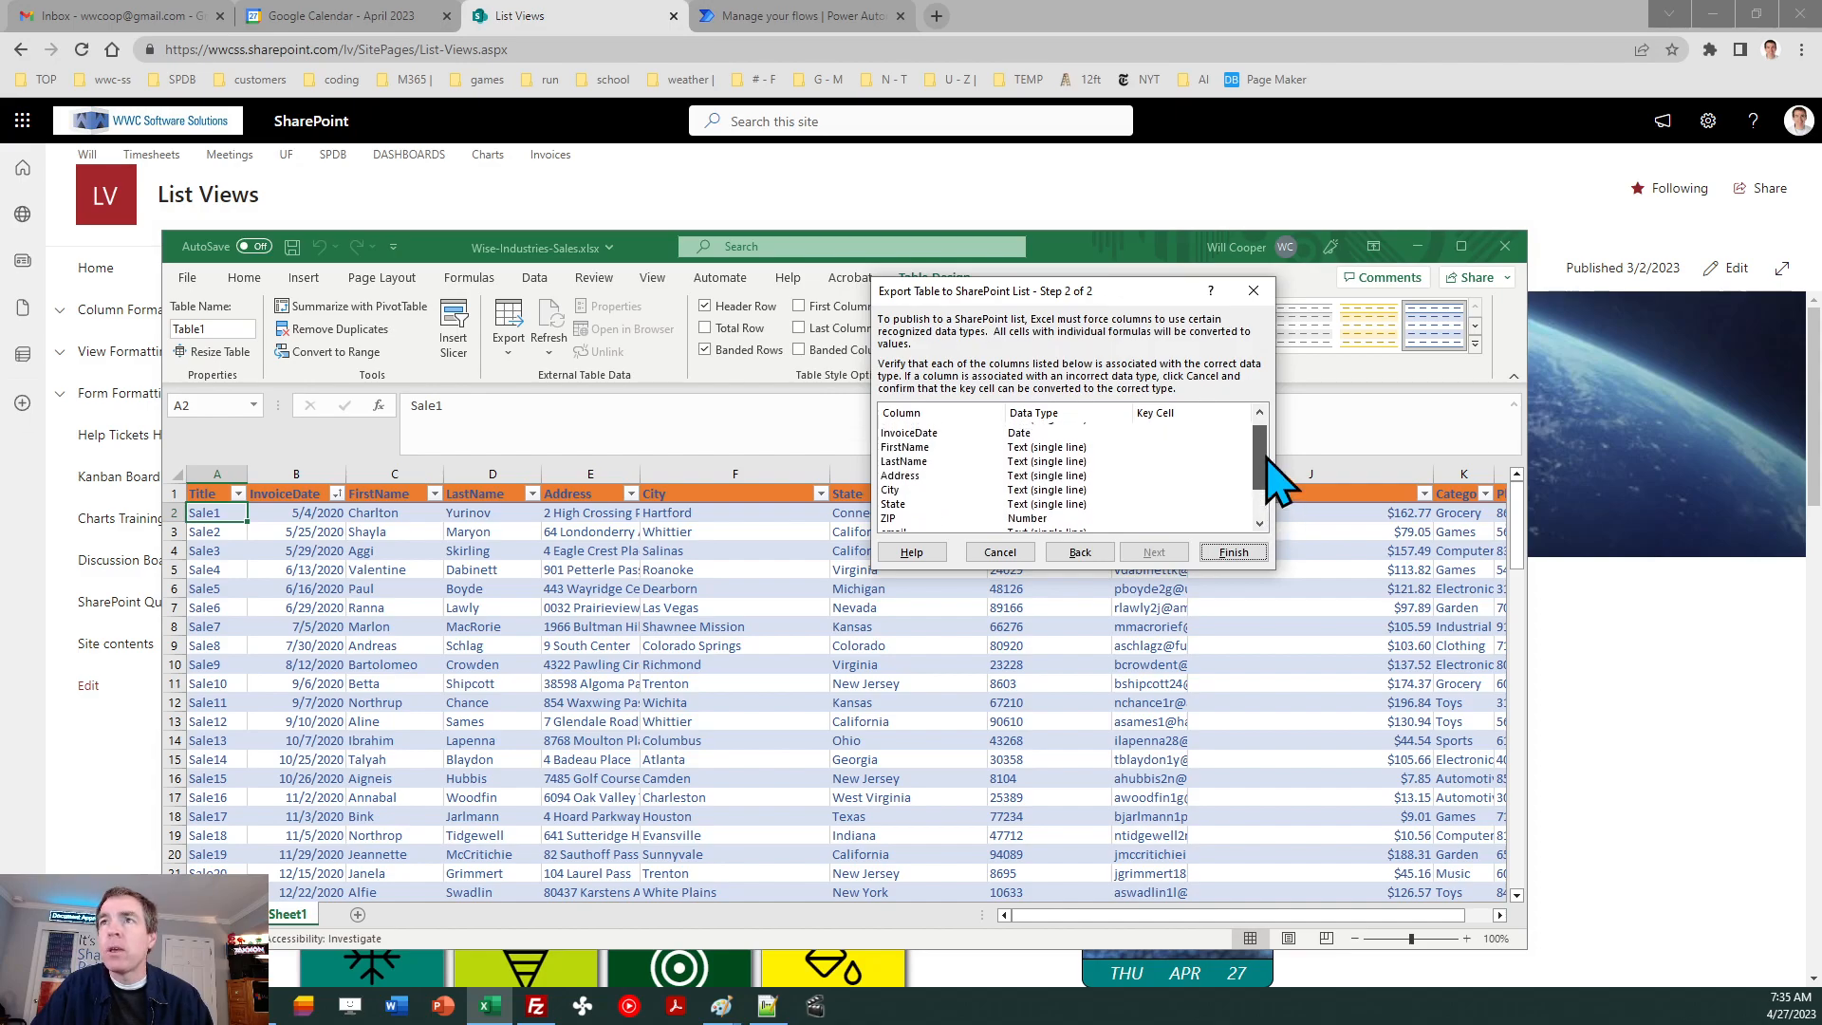
{"action": "scroll", "coordinate": [1276, 484], "scroll_direction": "up", "scroll_amount": 1}
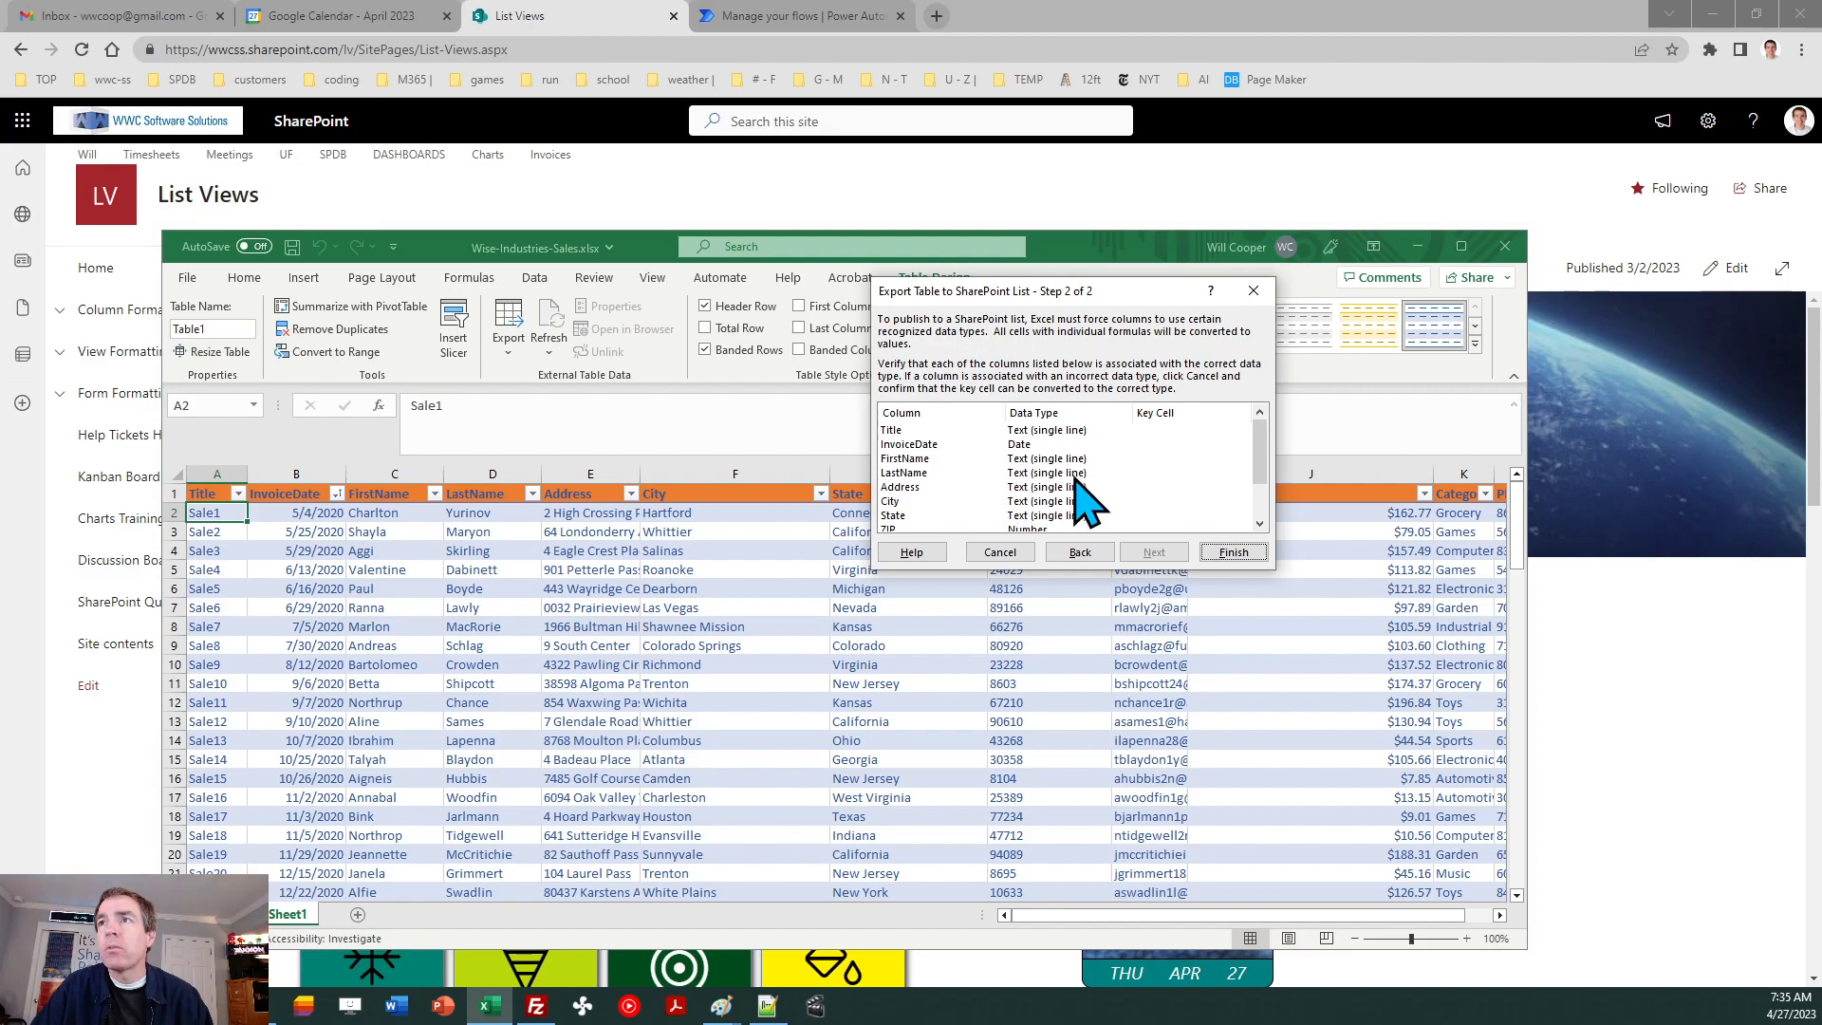
{"action": "left_click", "coordinate": [1234, 554]}
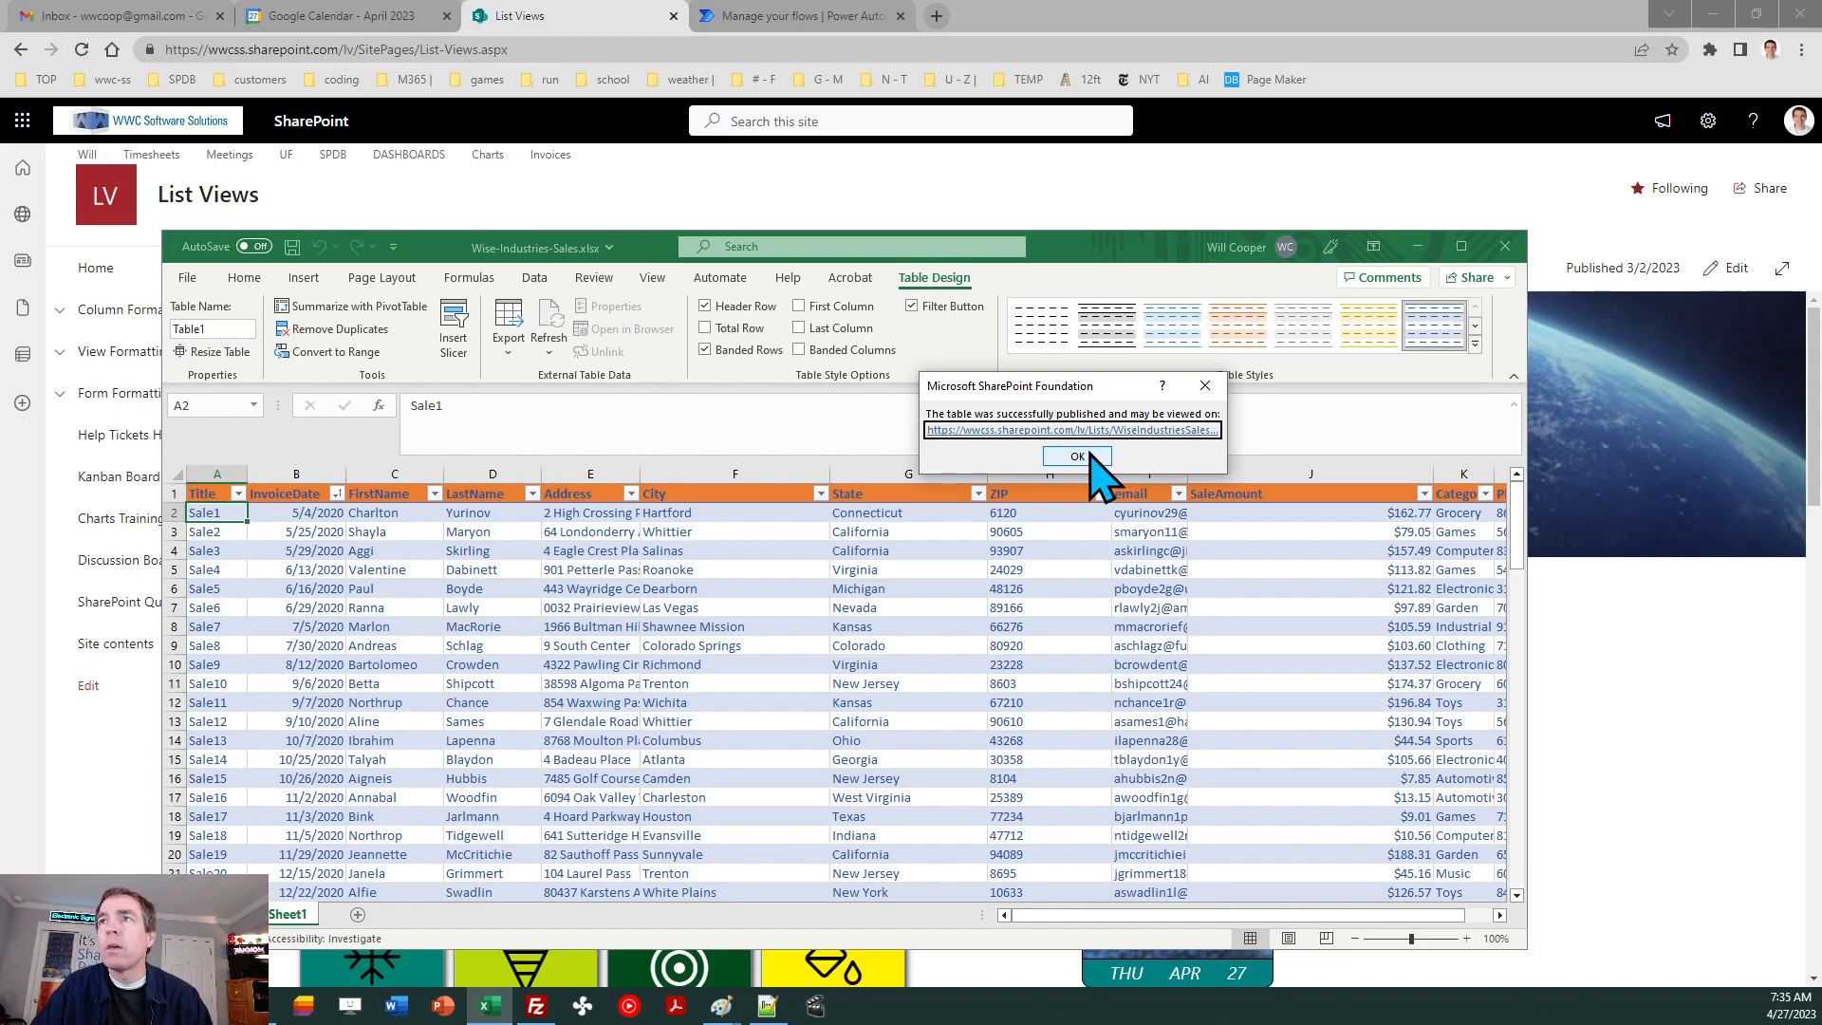
{"action": "left_click", "coordinate": [1082, 457]}
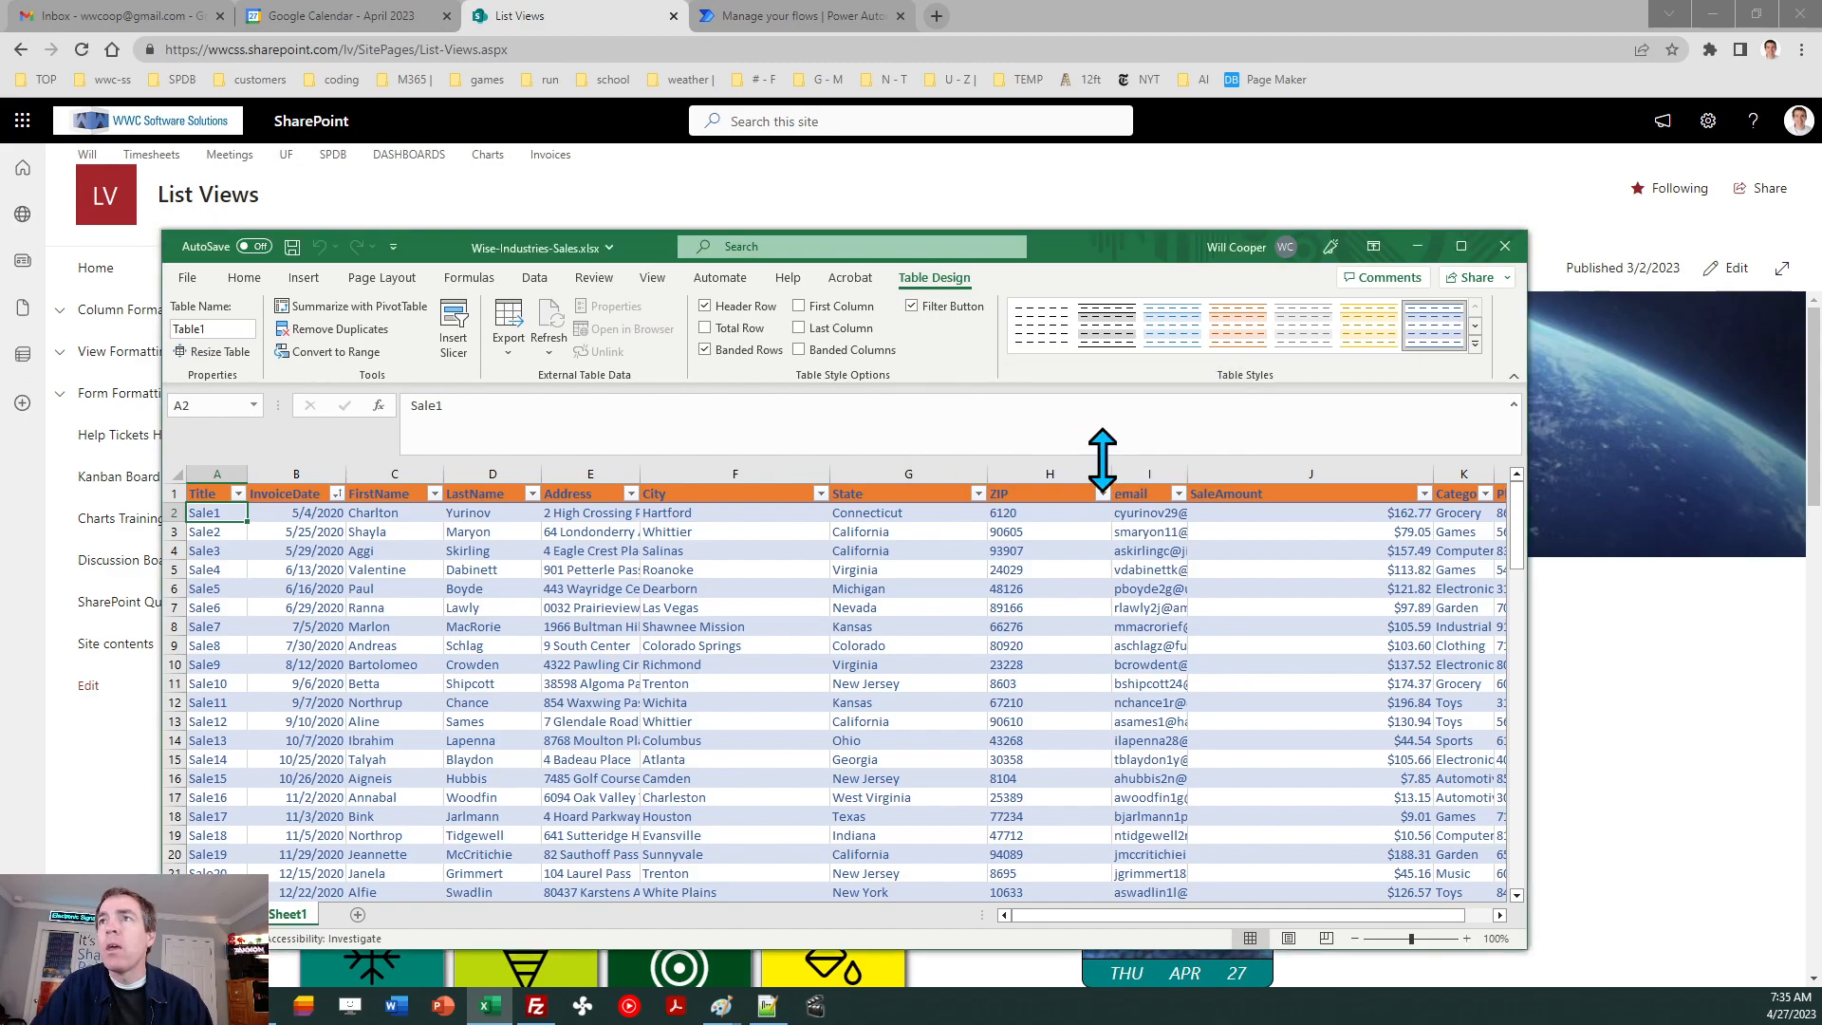
{"action": "left_click", "coordinate": [1504, 245]}
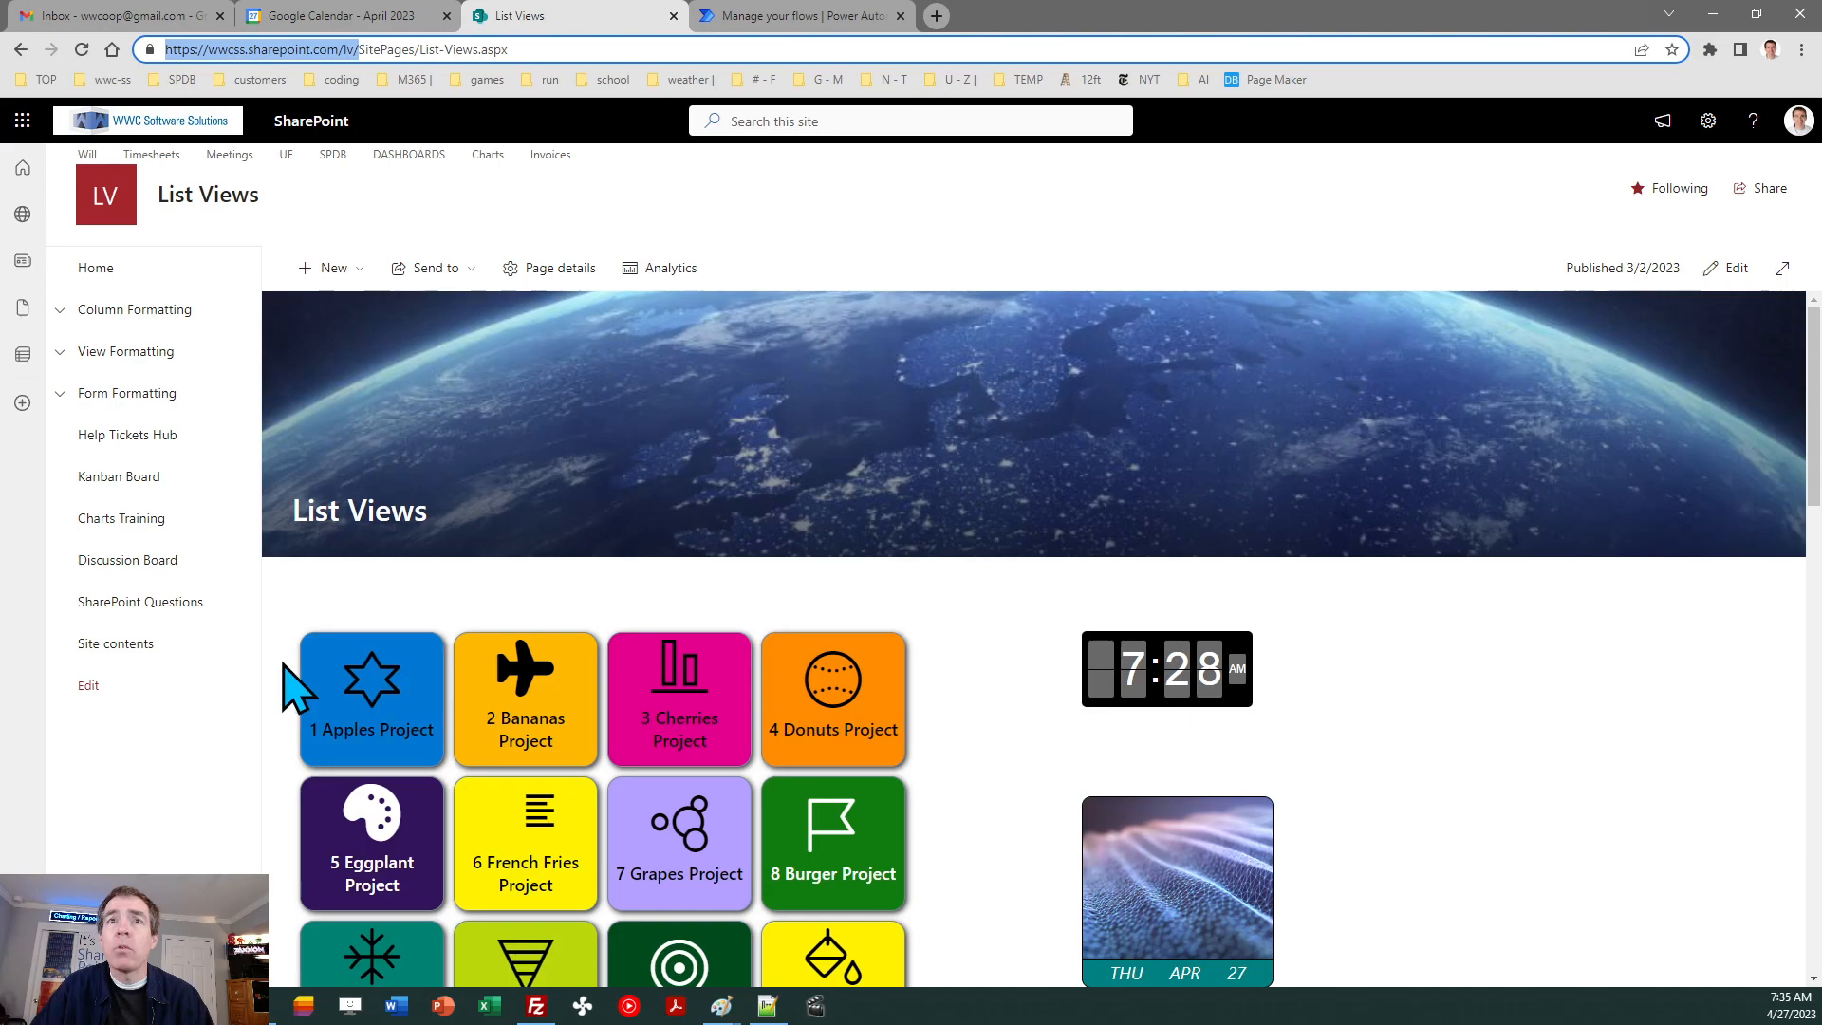
- Open the Wise-Industries-Sales list from the site contents, refreshing the page to find it
{"action": "left_click", "coordinate": [133, 645]}
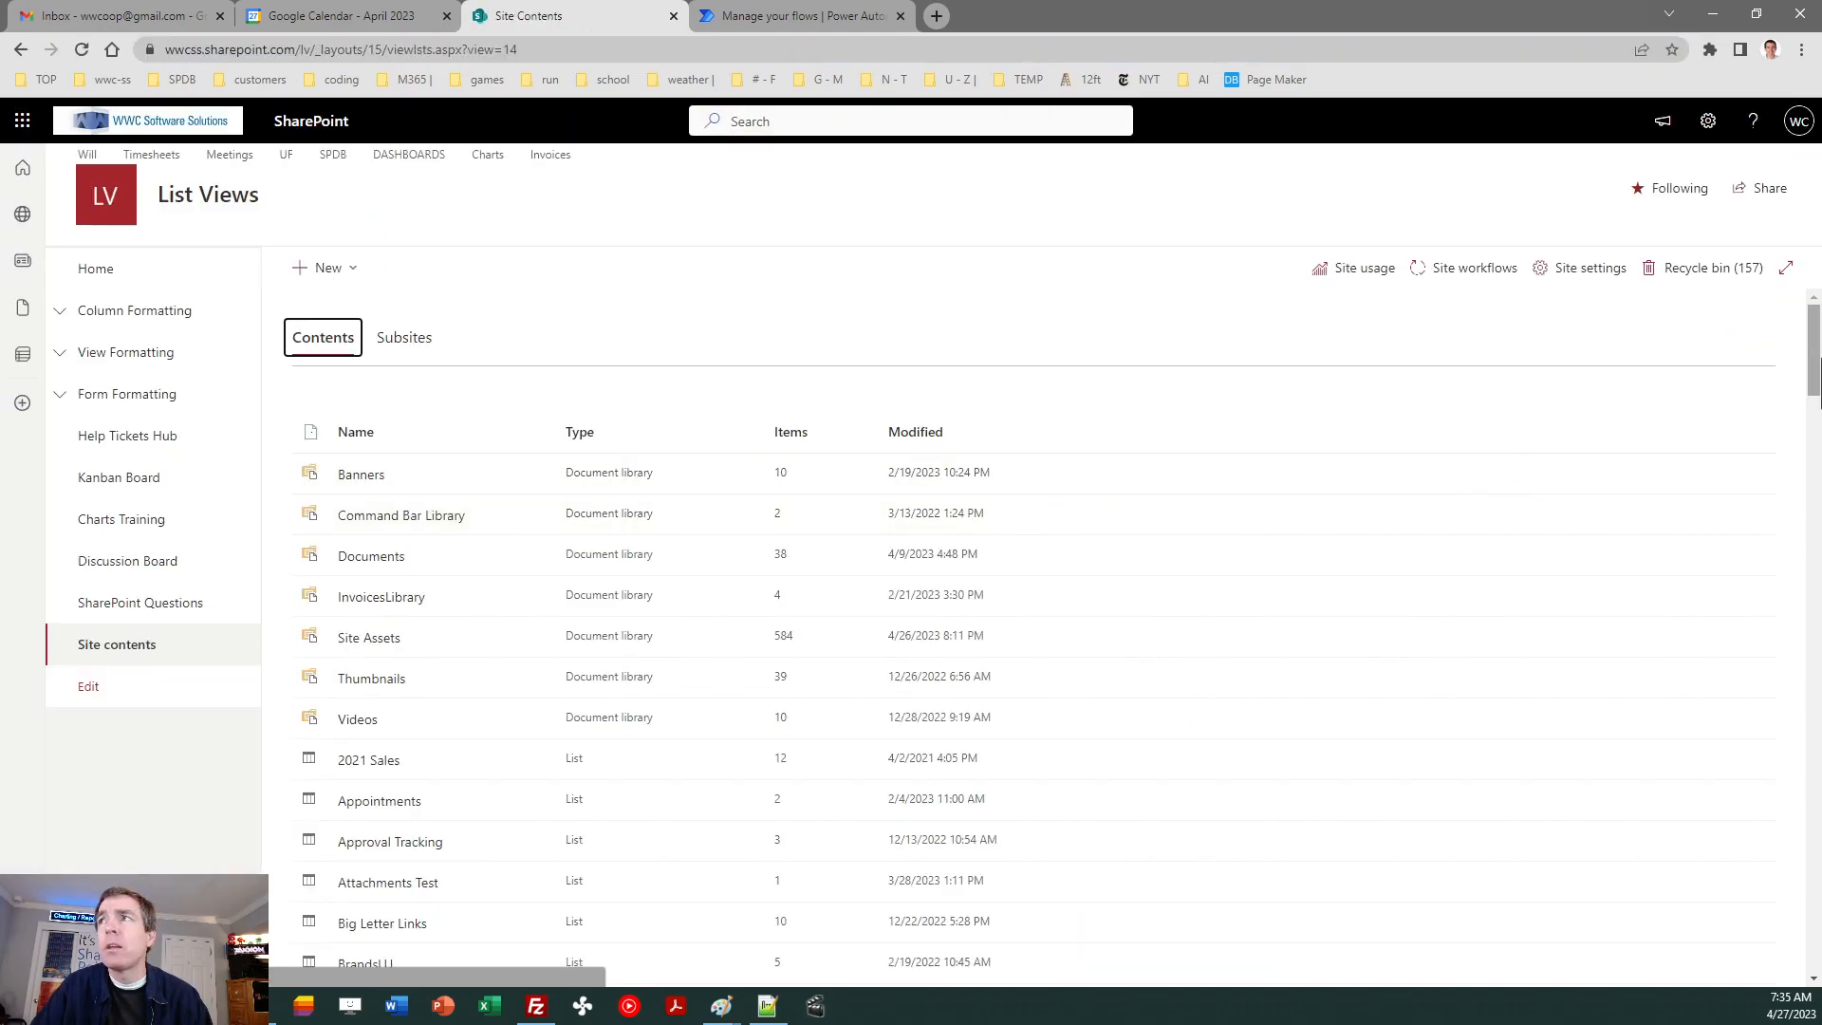
{"action": "left_click_drag", "start_coordinate": [1815, 345], "coordinate": [1817, 906]}
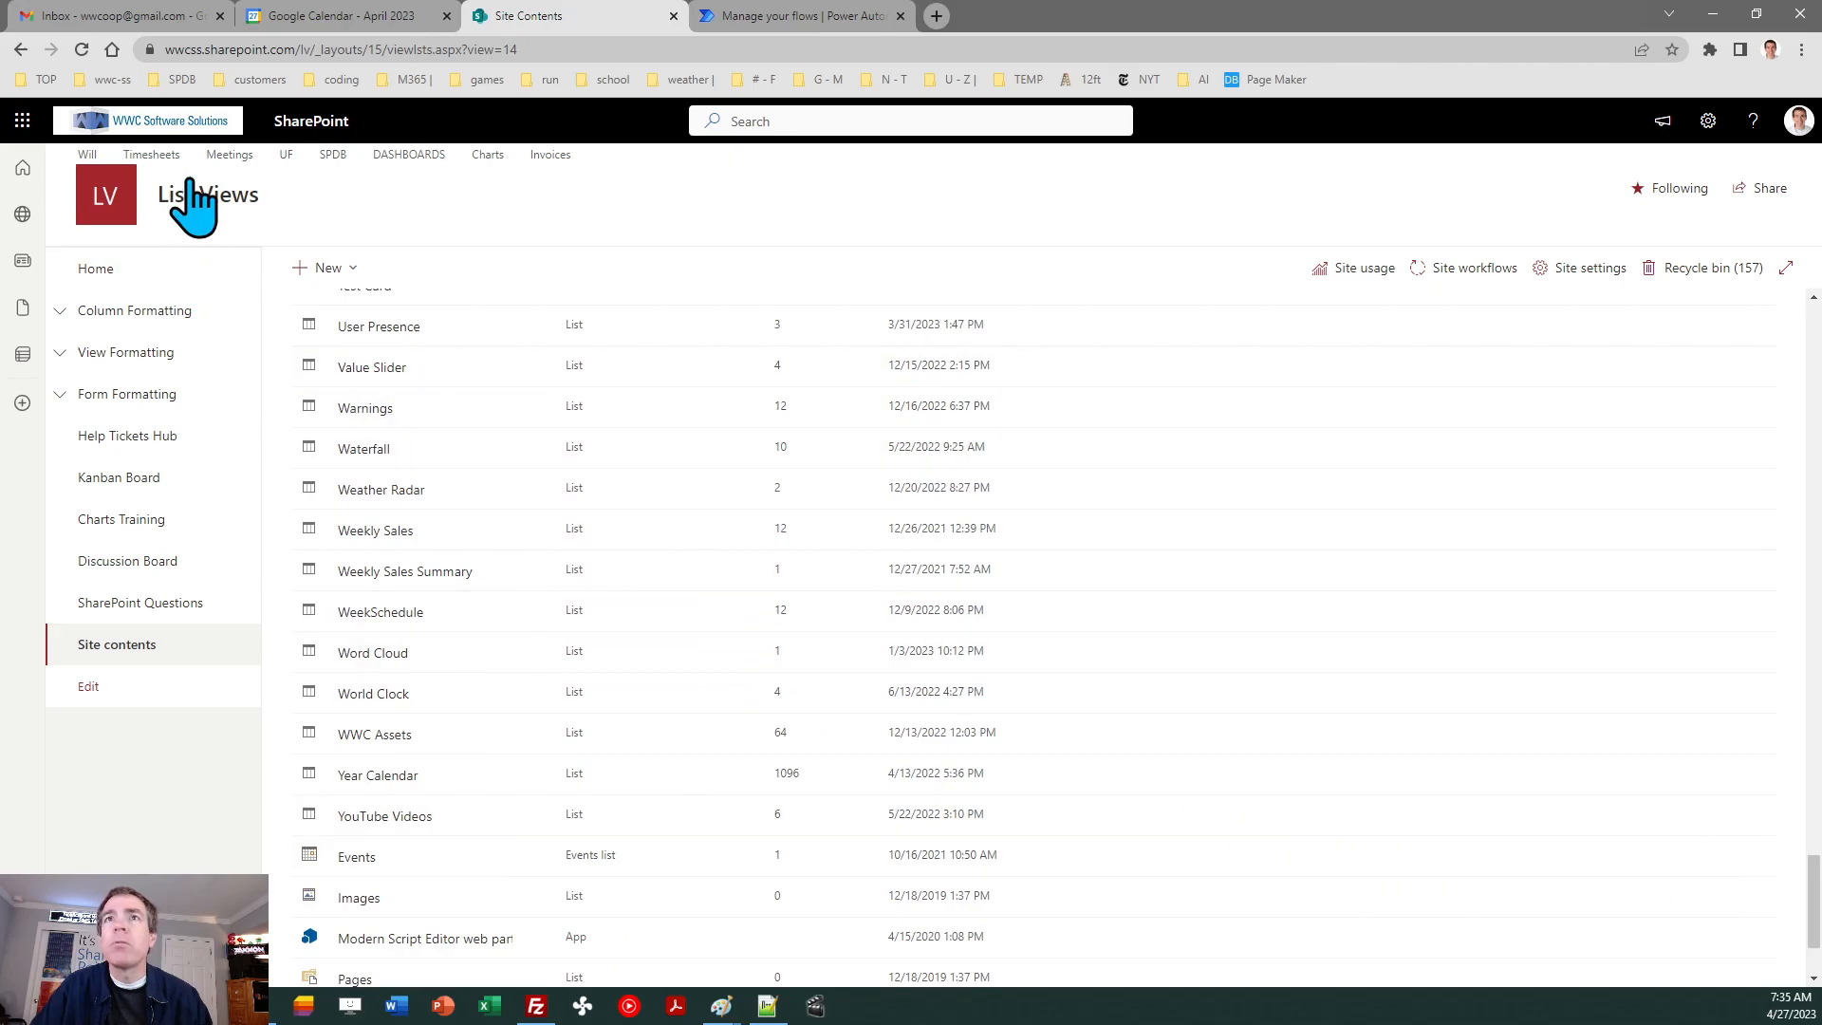
{"action": "left_click", "coordinate": [82, 50]}
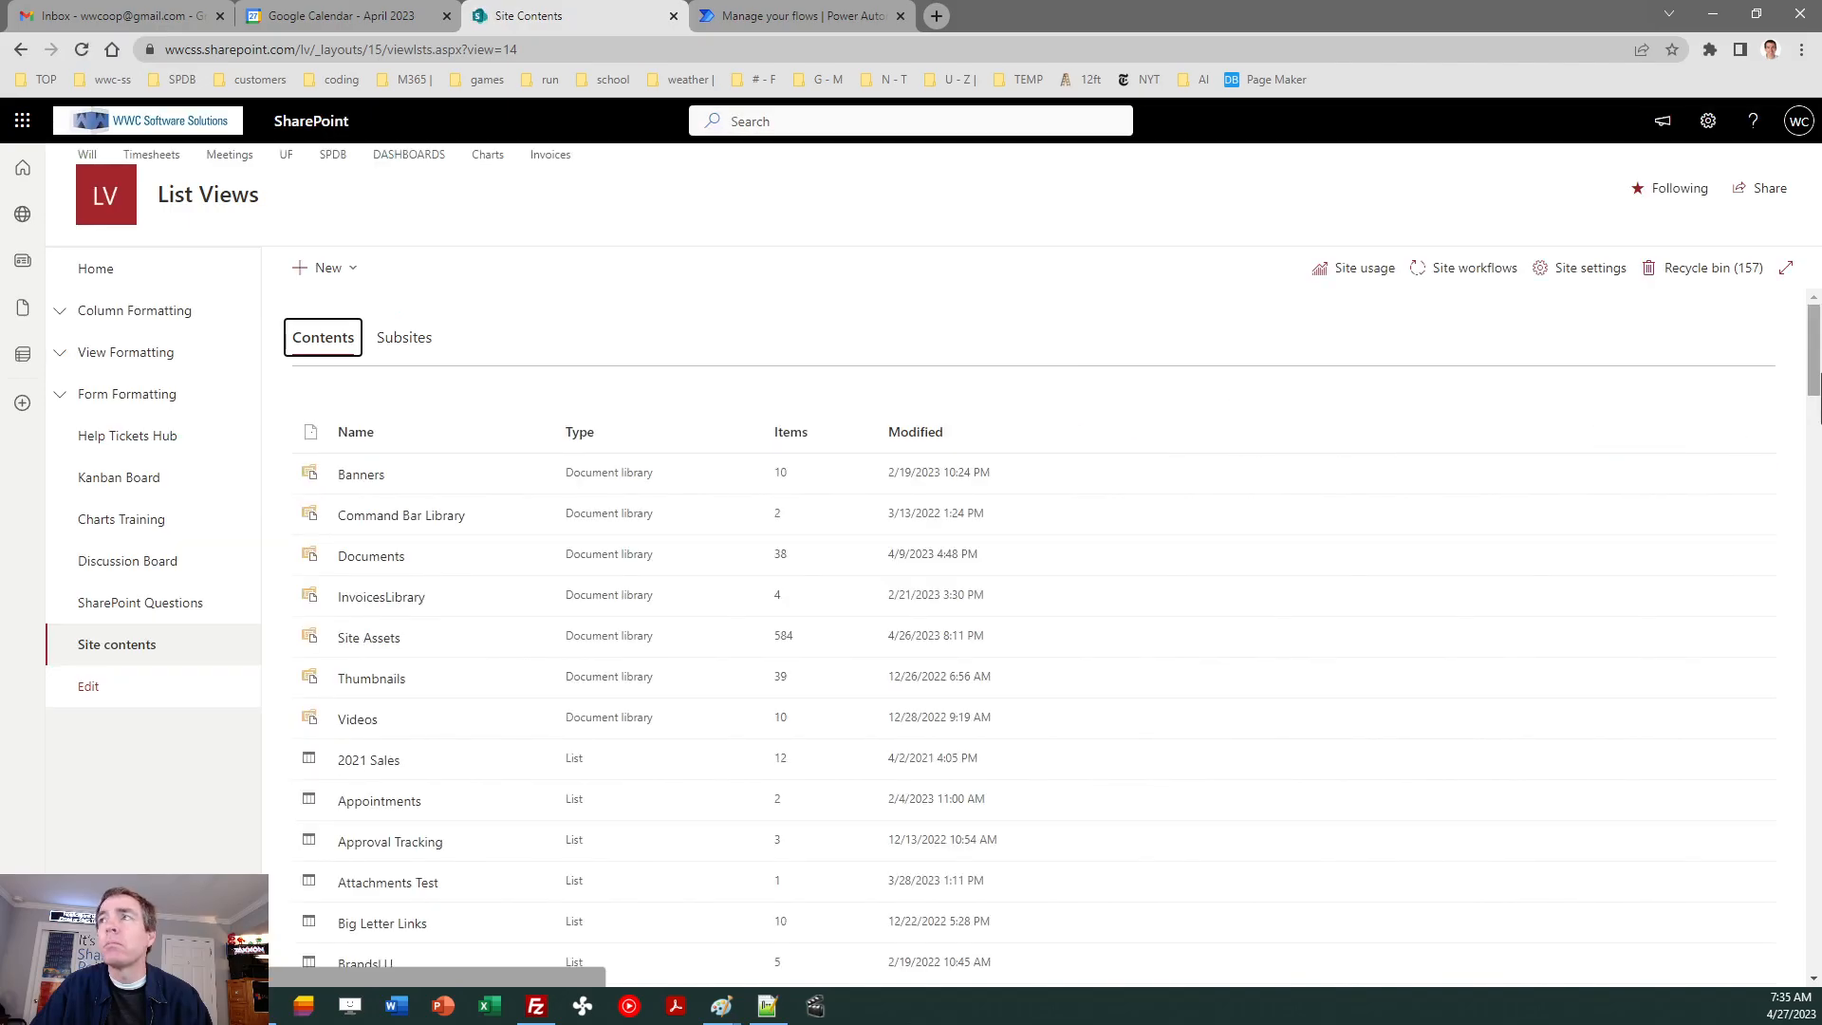
{"action": "left_click_drag", "start_coordinate": [1813, 351], "coordinate": [1814, 925]}
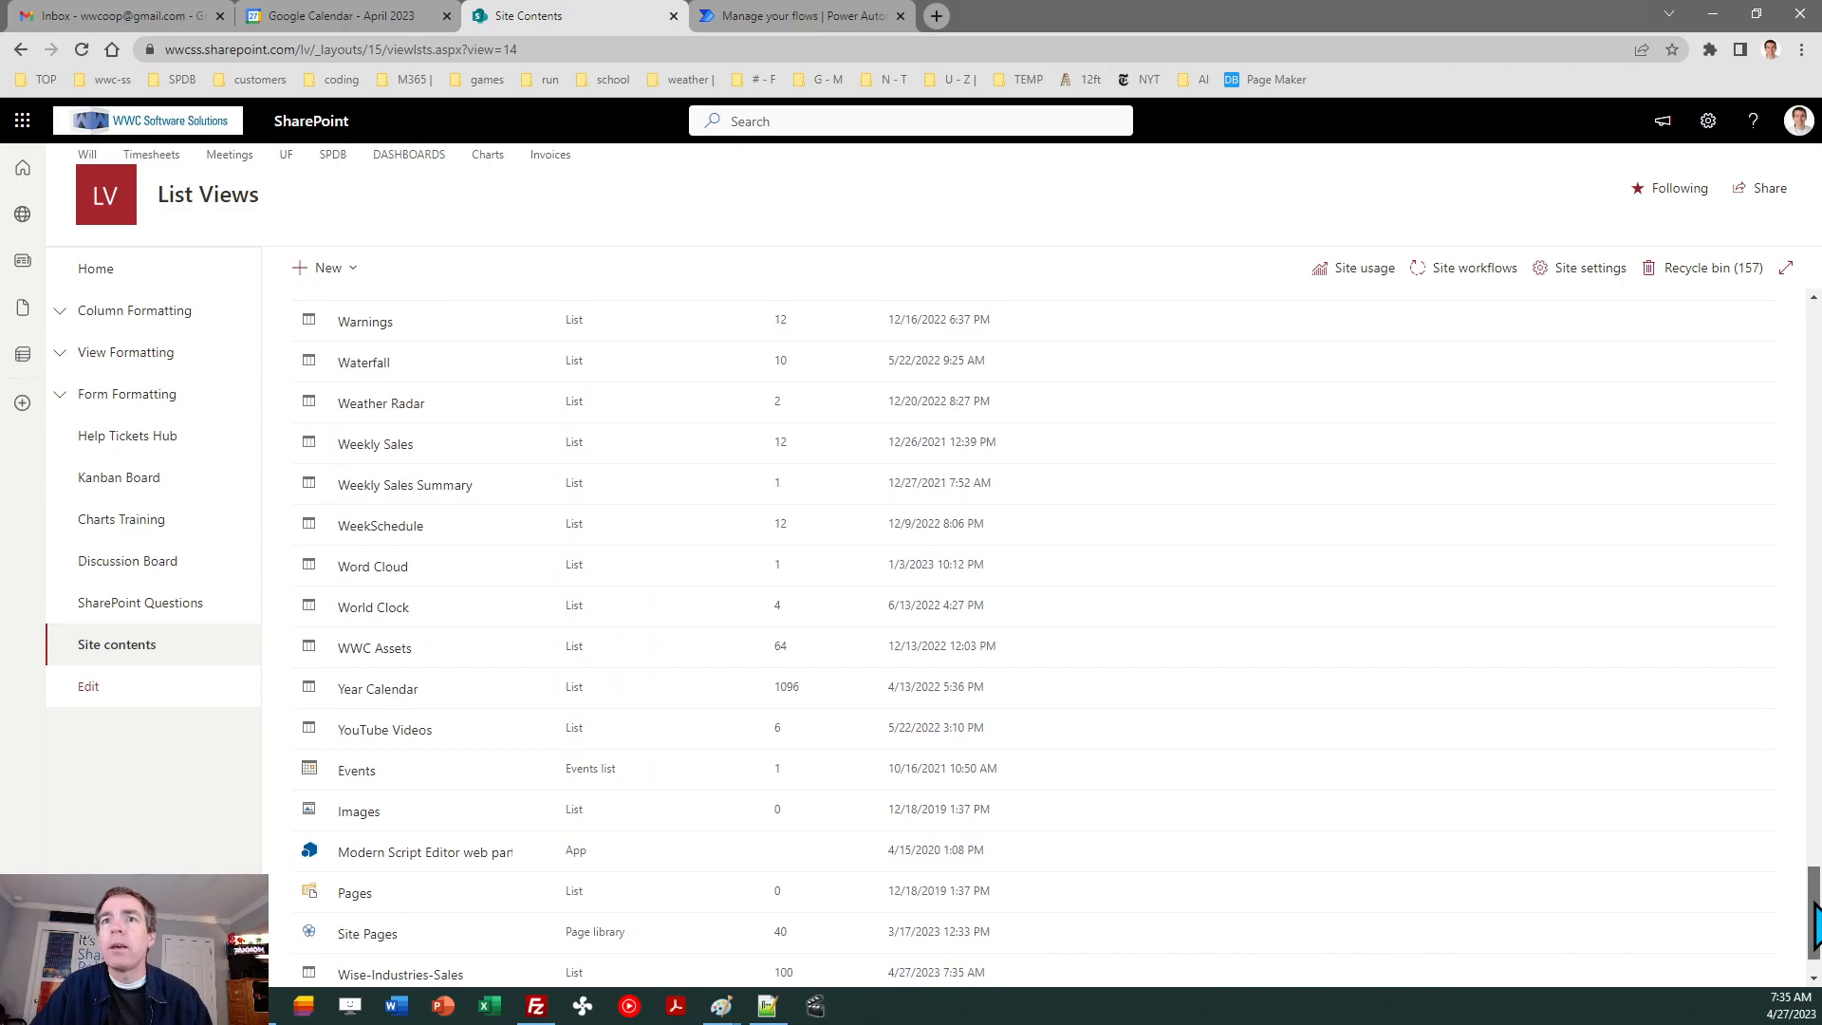
{"action": "left_click_drag", "start_coordinate": [1814, 925], "coordinate": [1814, 949]}
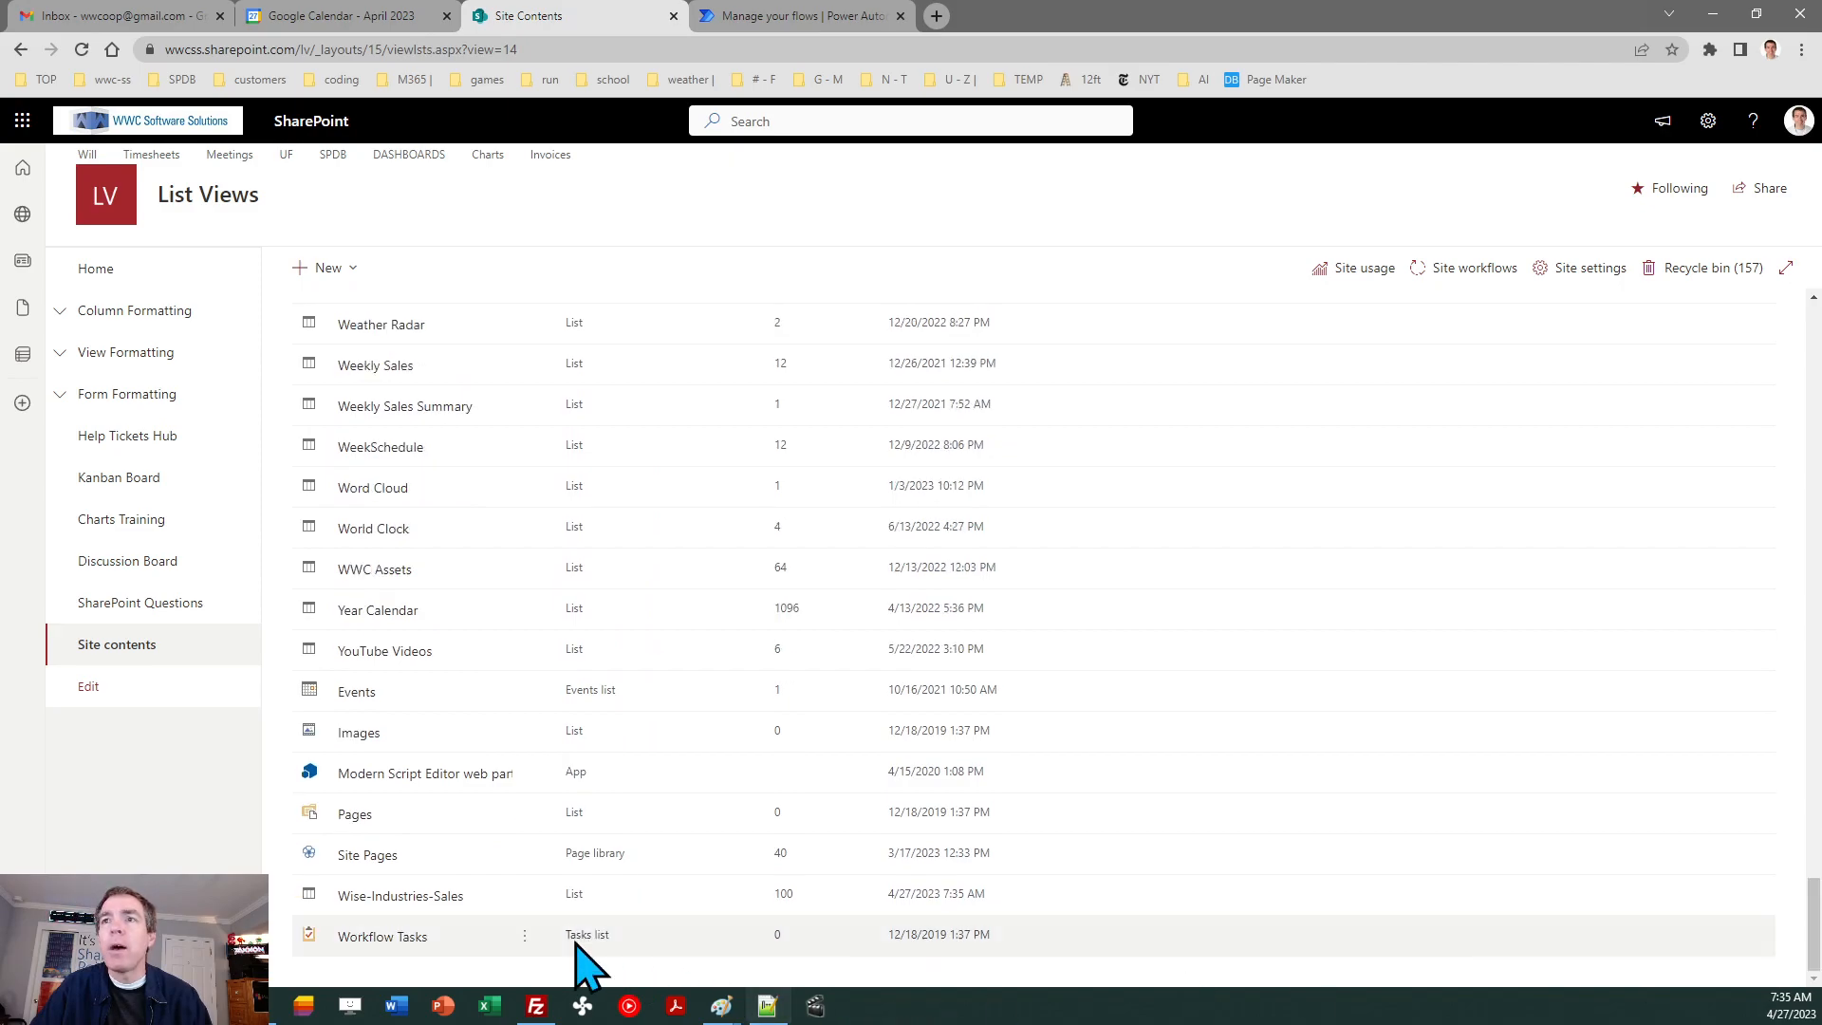
{"action": "left_click", "coordinate": [407, 897]}
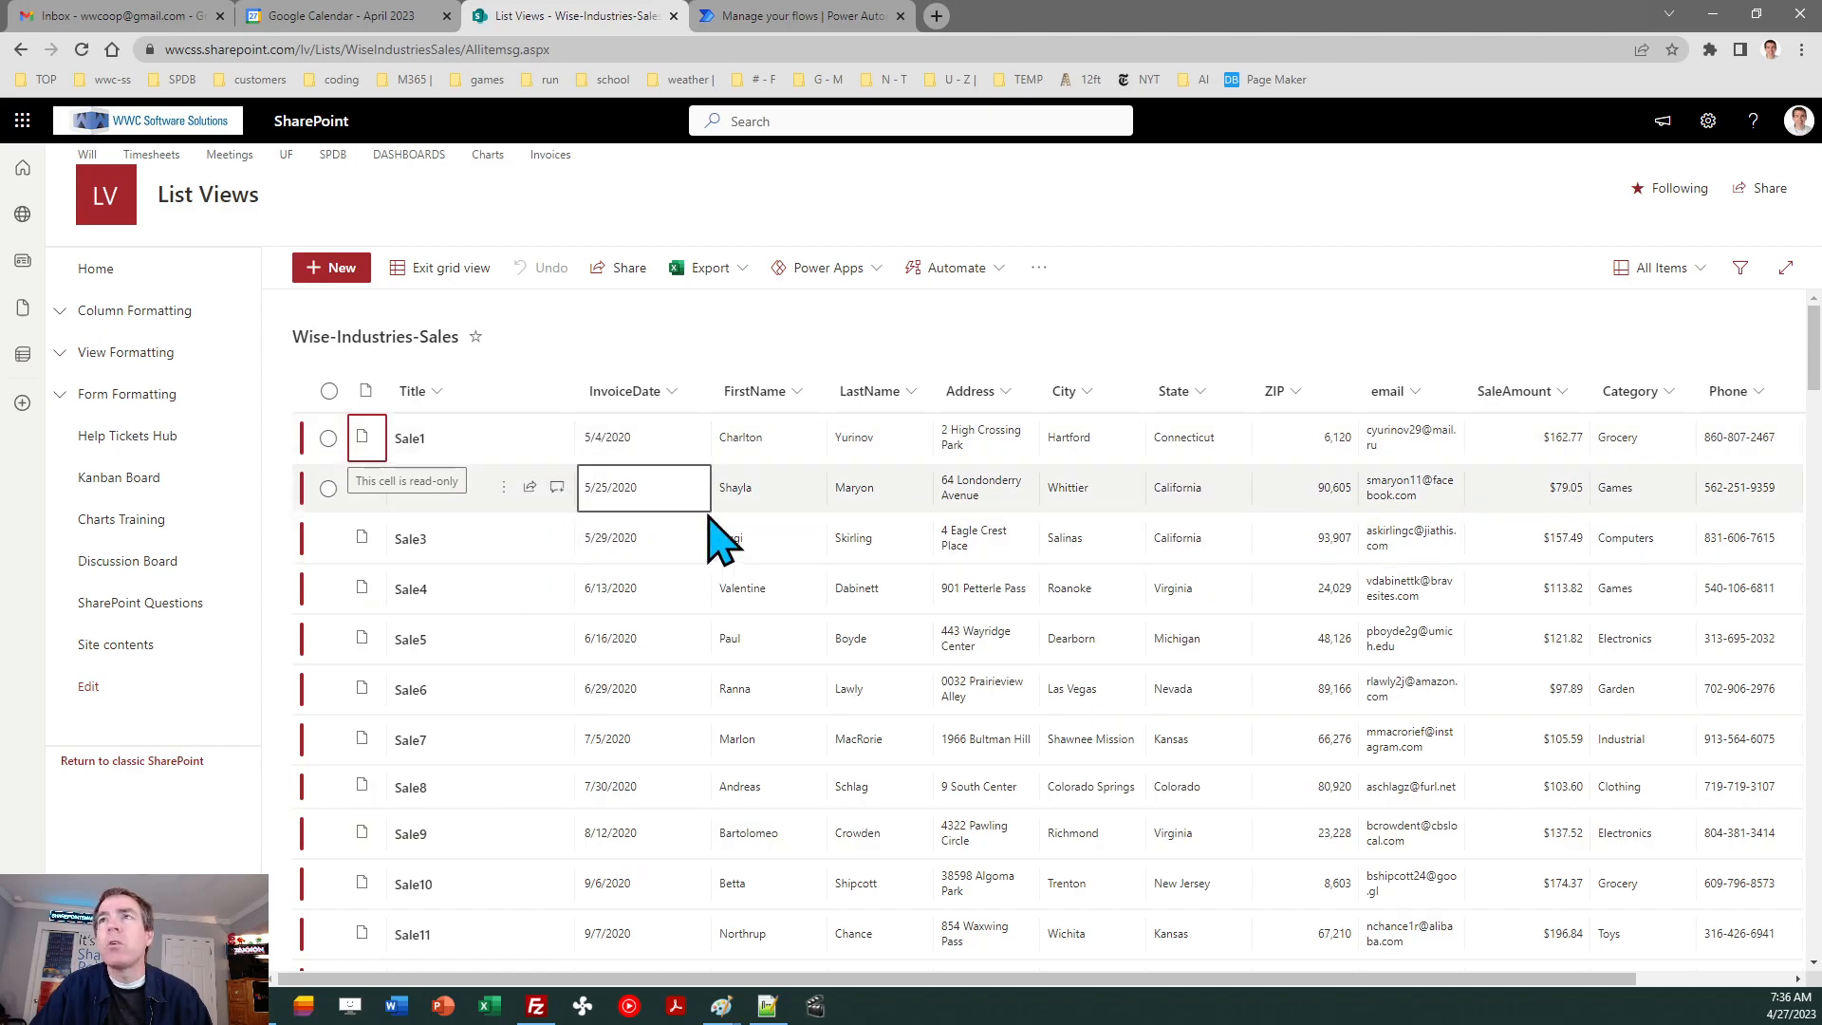
- In the list's advanced settings, set Quick property editing to No
{"action": "left_click", "coordinate": [1708, 122]}
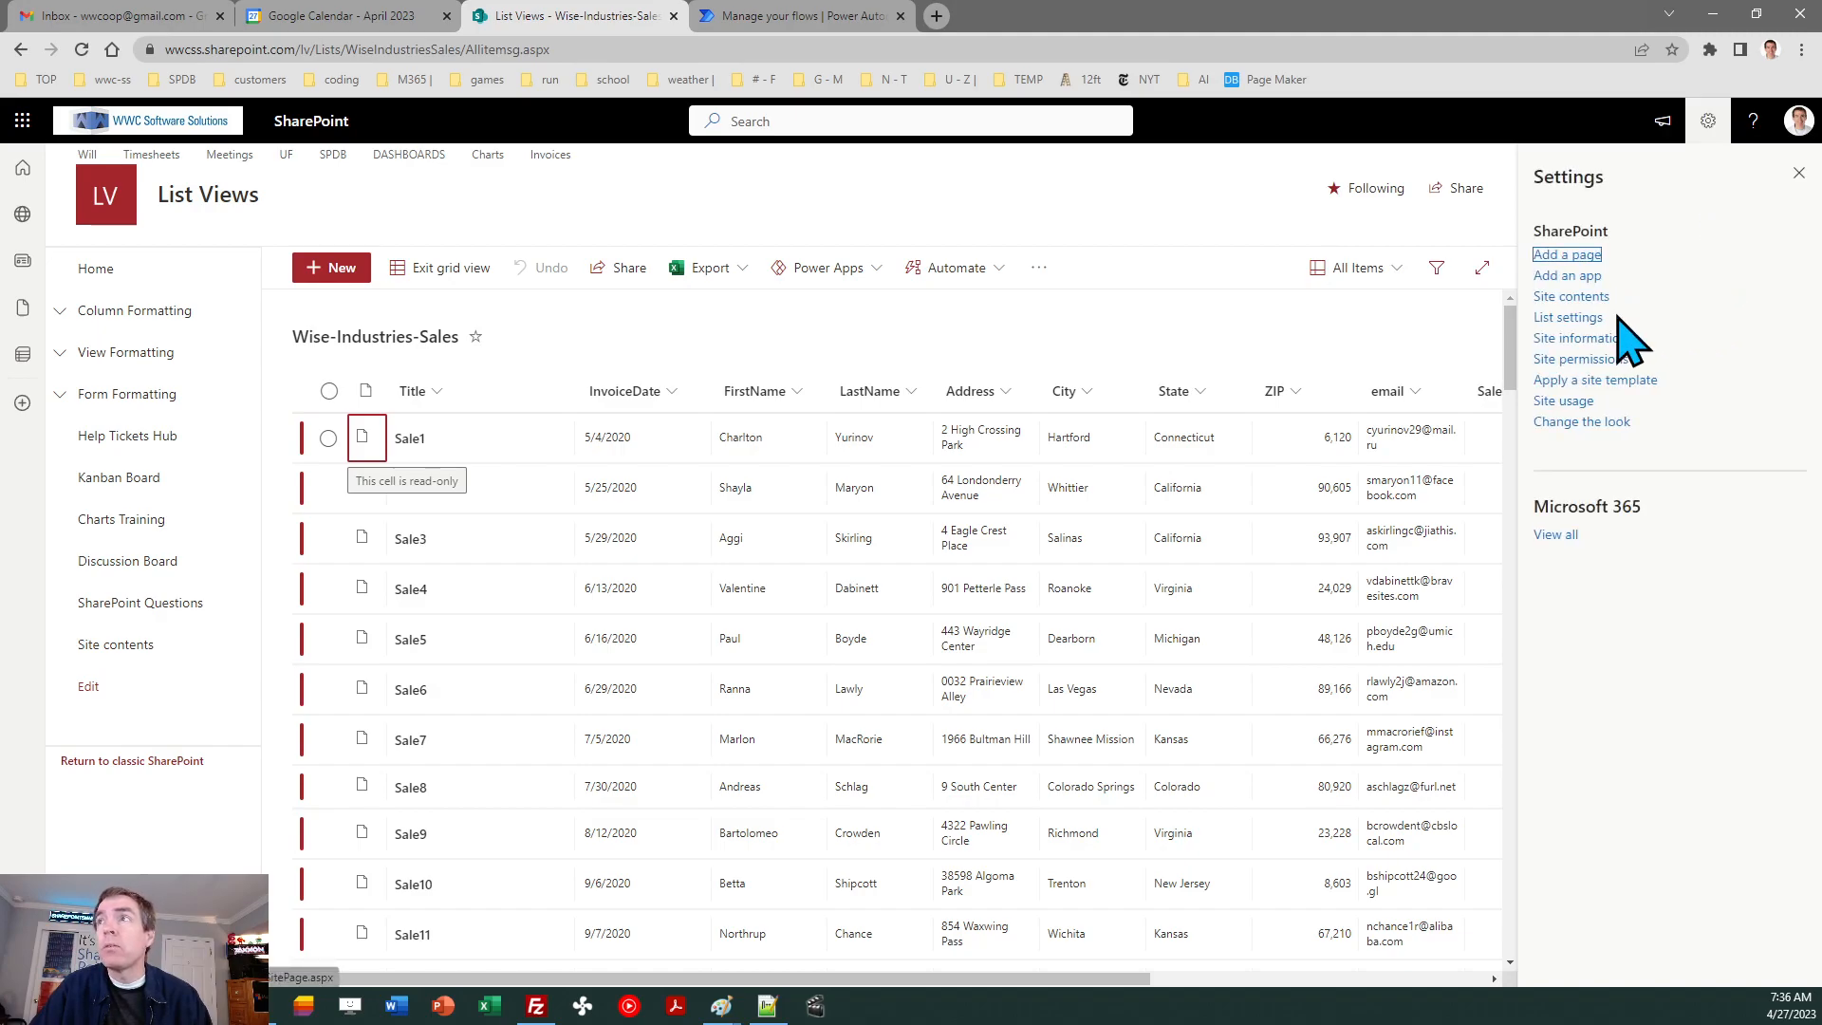
{"action": "left_click", "coordinate": [1572, 322]}
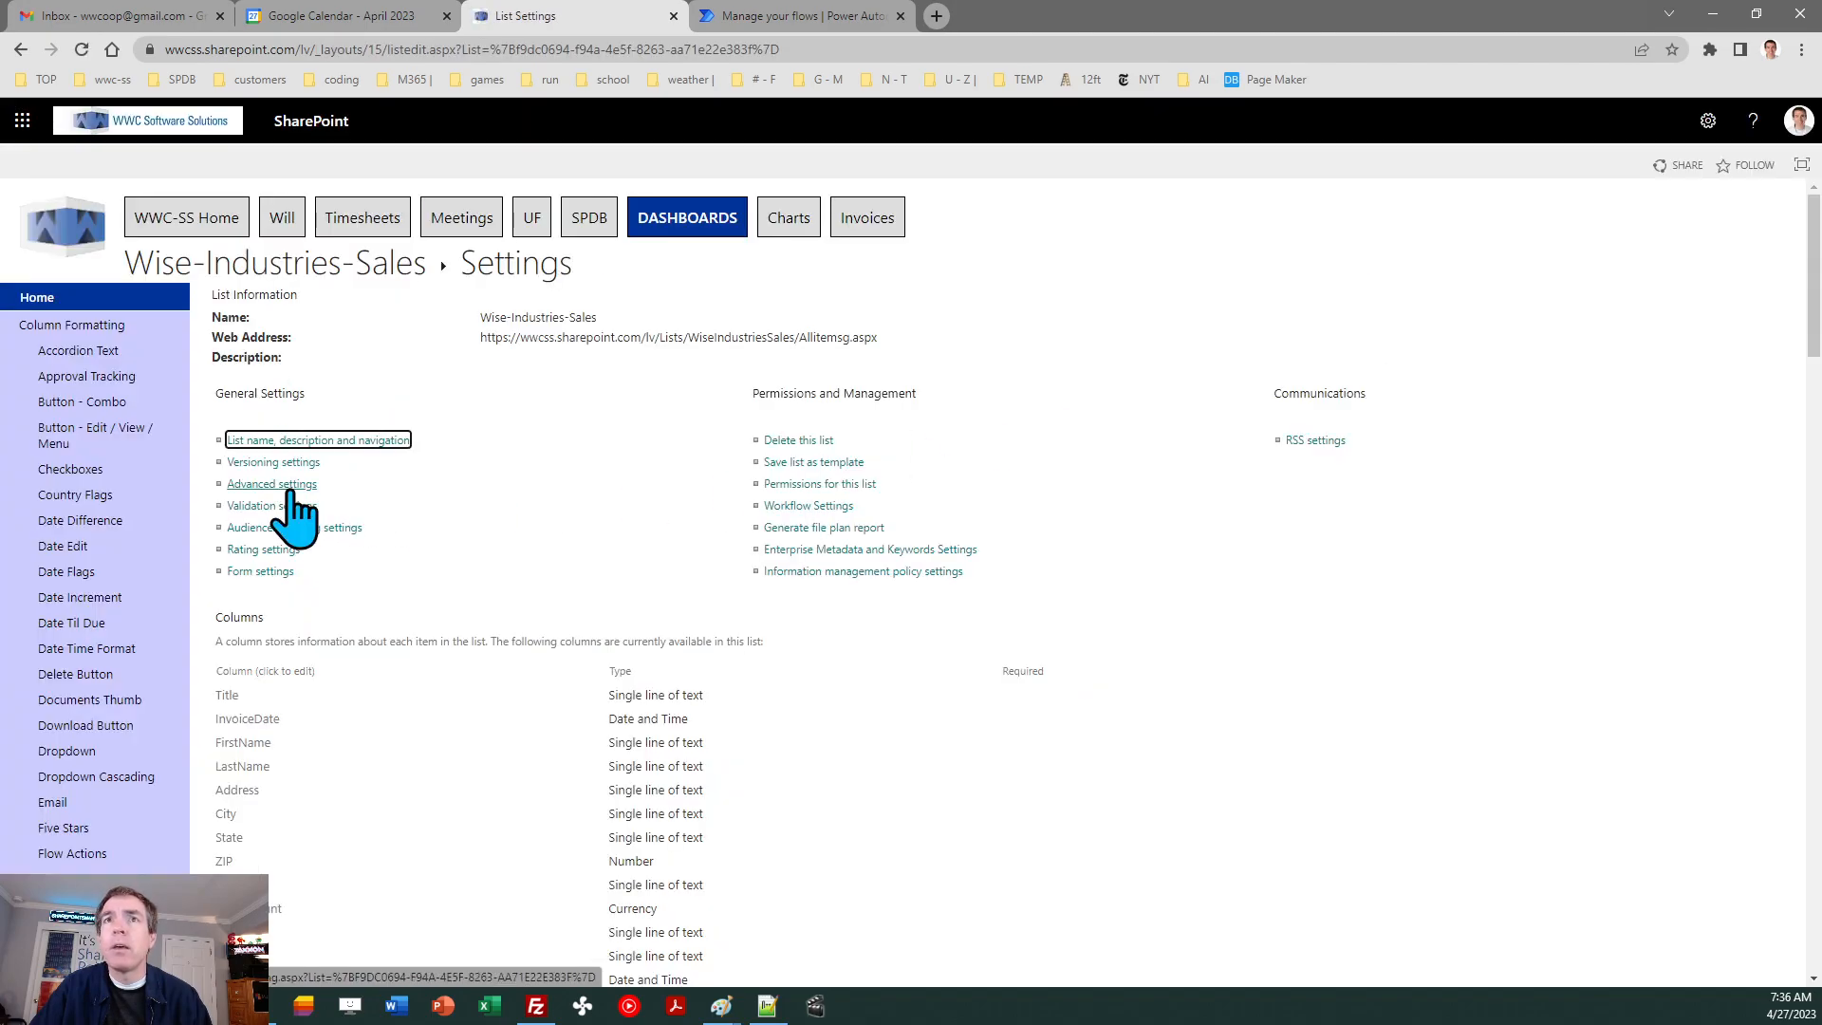
{"action": "left_click", "coordinate": [290, 486]}
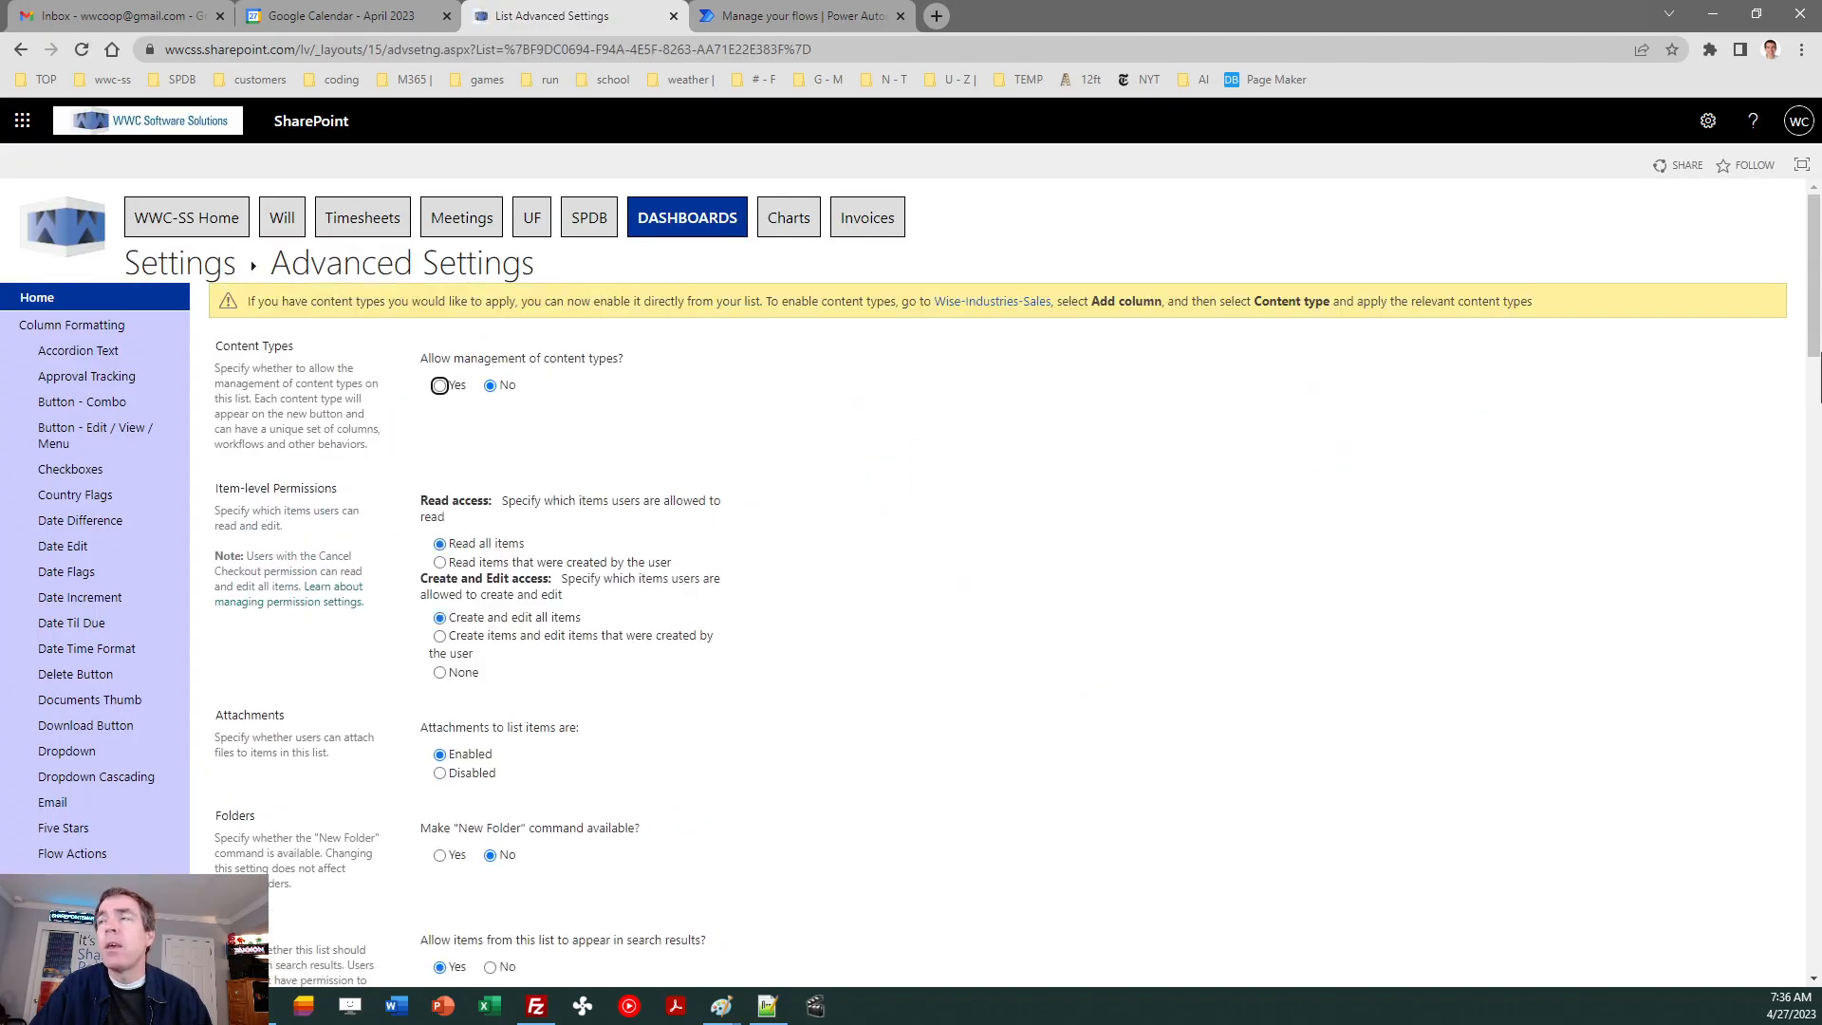
{"action": "left_click_drag", "start_coordinate": [1819, 323], "coordinate": [1819, 461]}
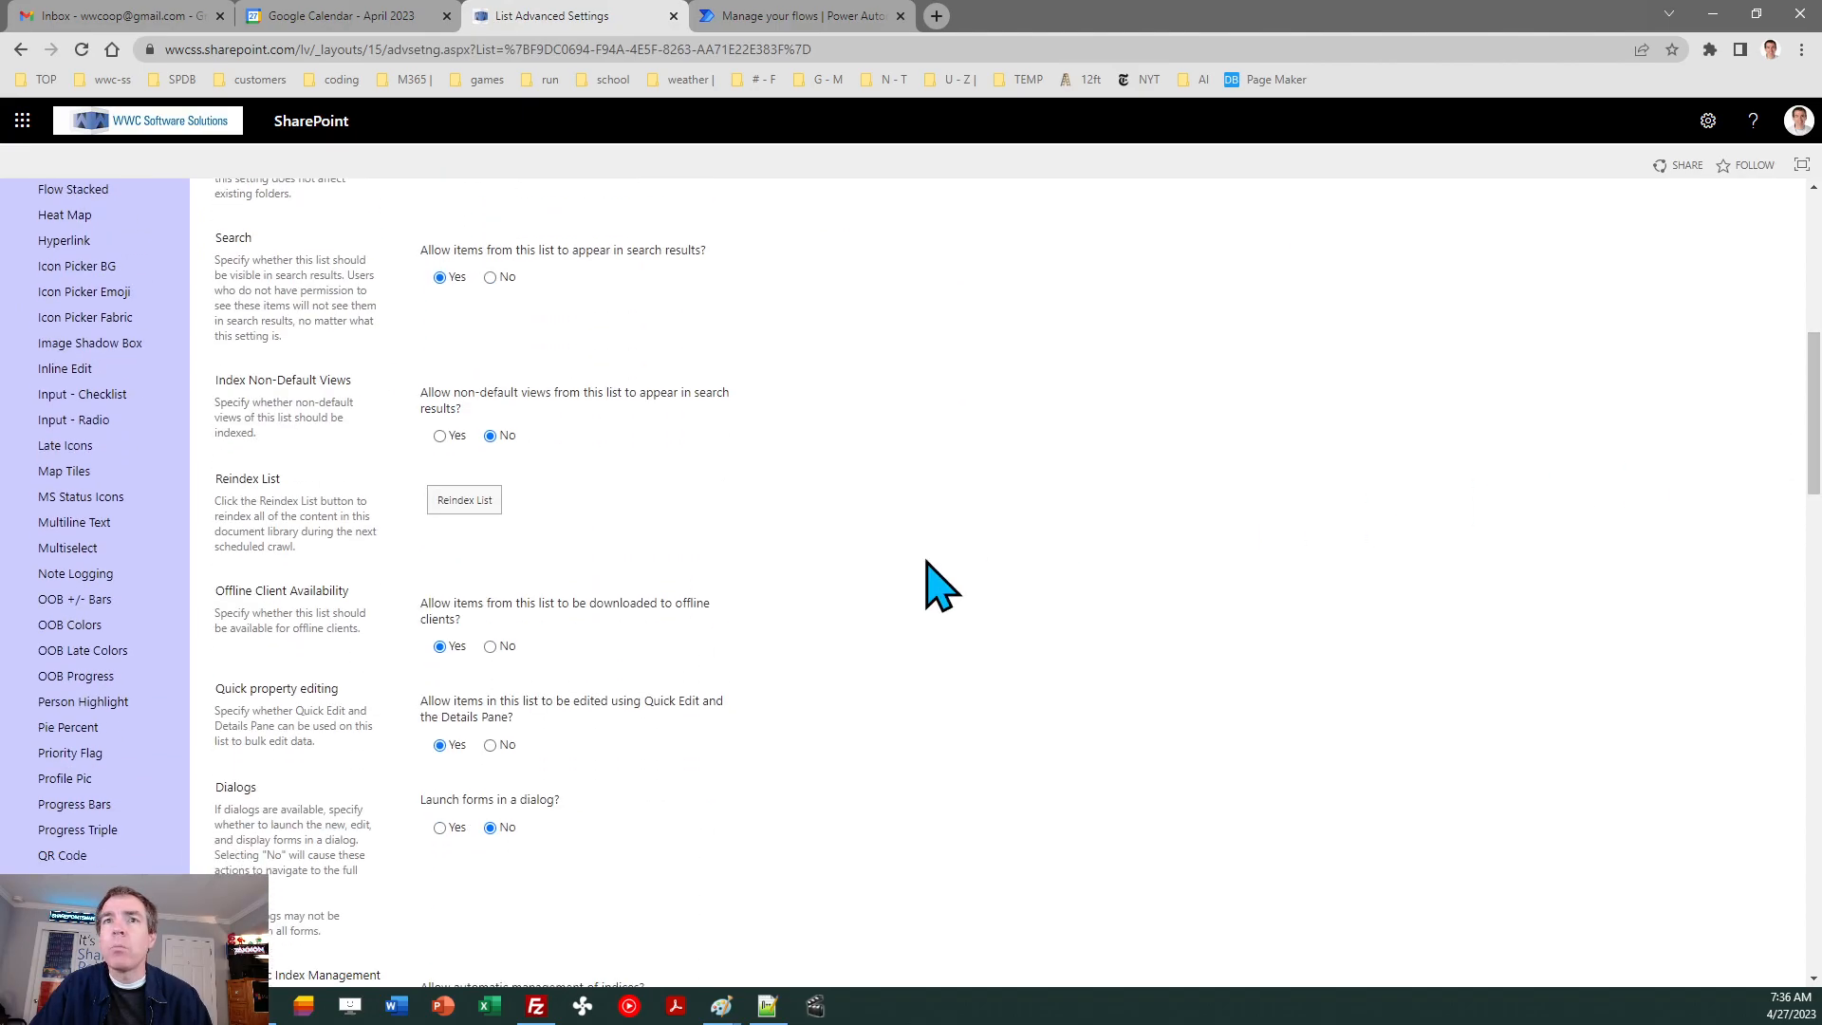
{"action": "left_click", "coordinate": [490, 745]}
- Set the list experience to New experience, save the advanced settings, and return to the Wise-Industries-Sales list
{"action": "left_click_drag", "start_coordinate": [1819, 457], "coordinate": [1819, 577]}
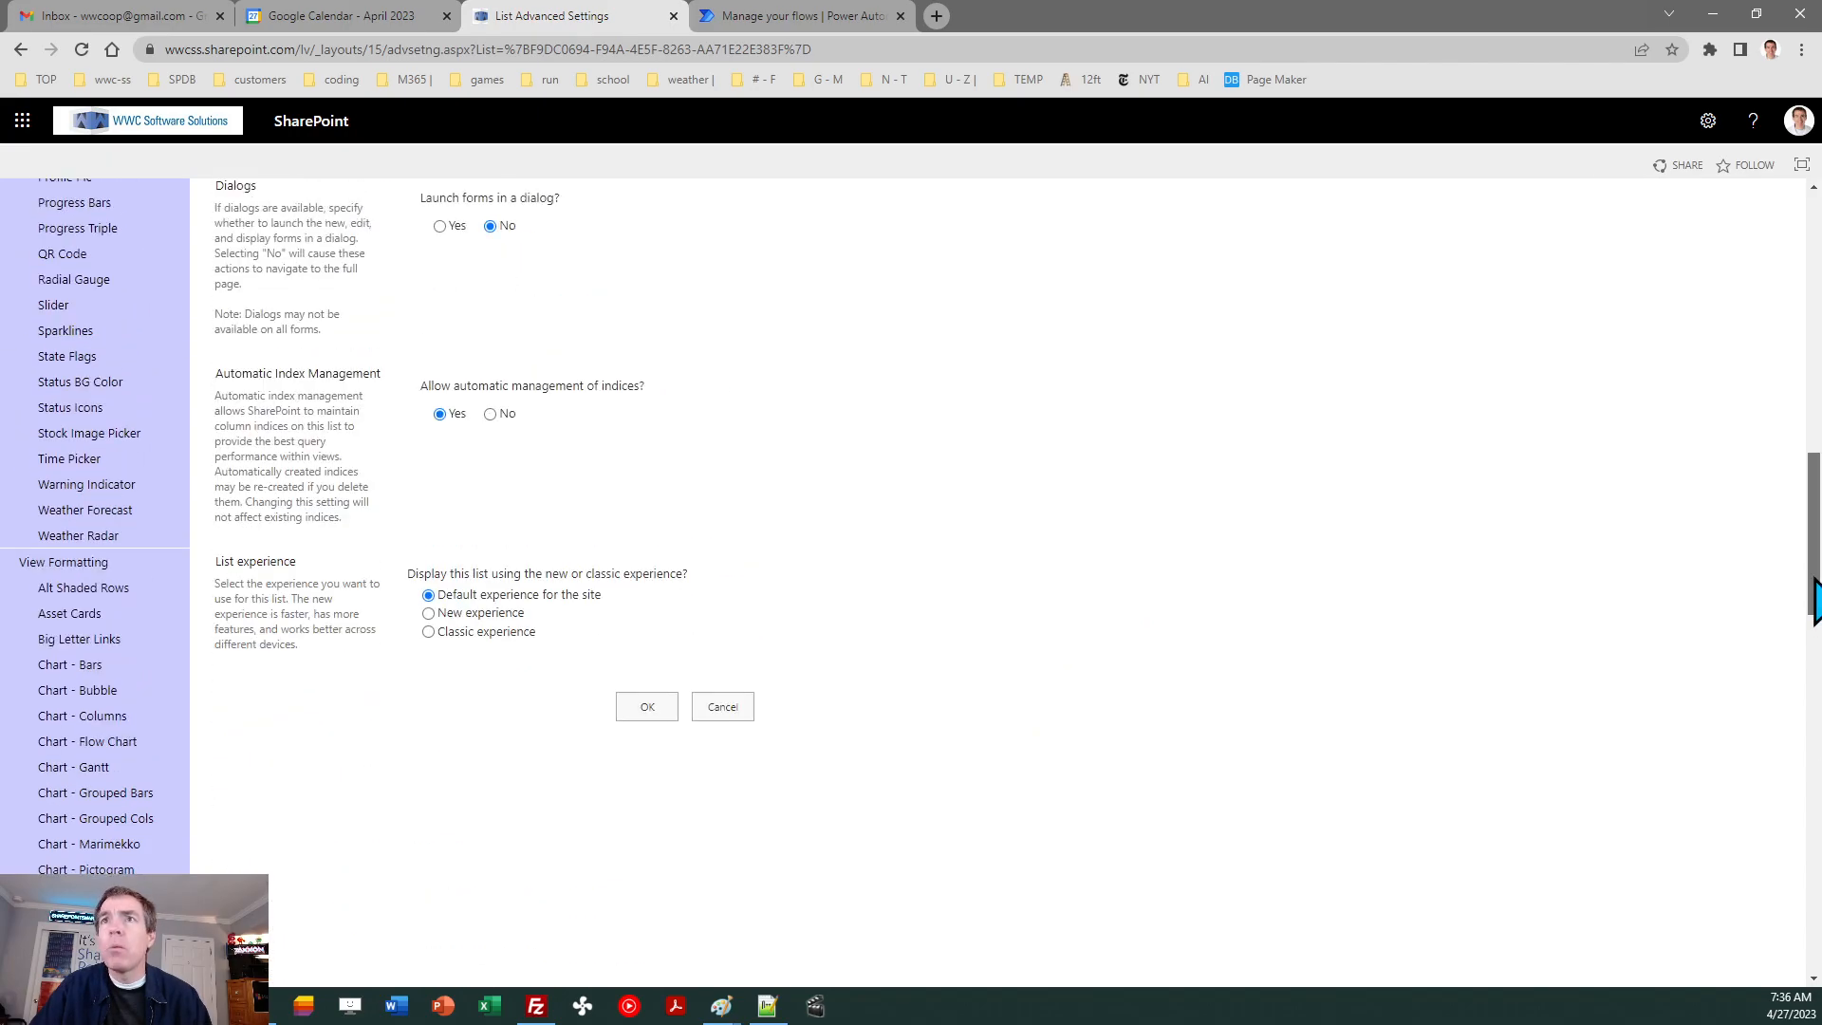
{"action": "left_click", "coordinate": [484, 613]}
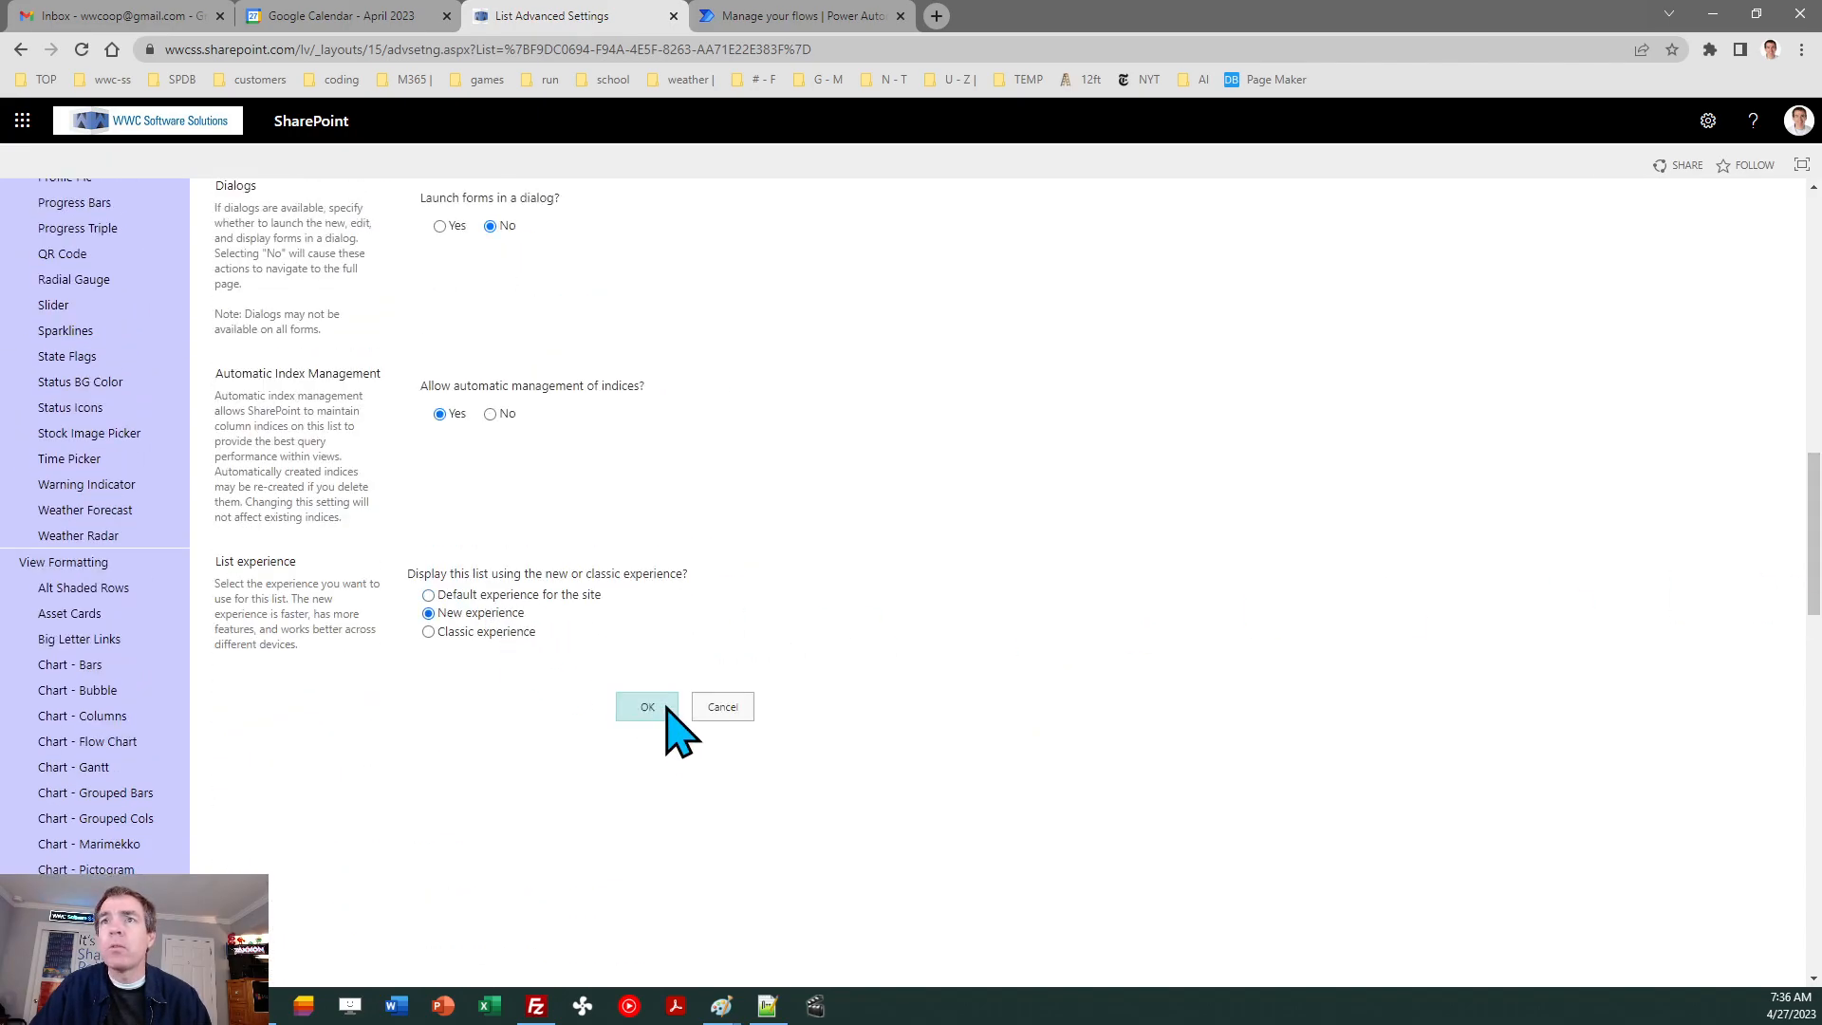
{"action": "left_click", "coordinate": [667, 710]}
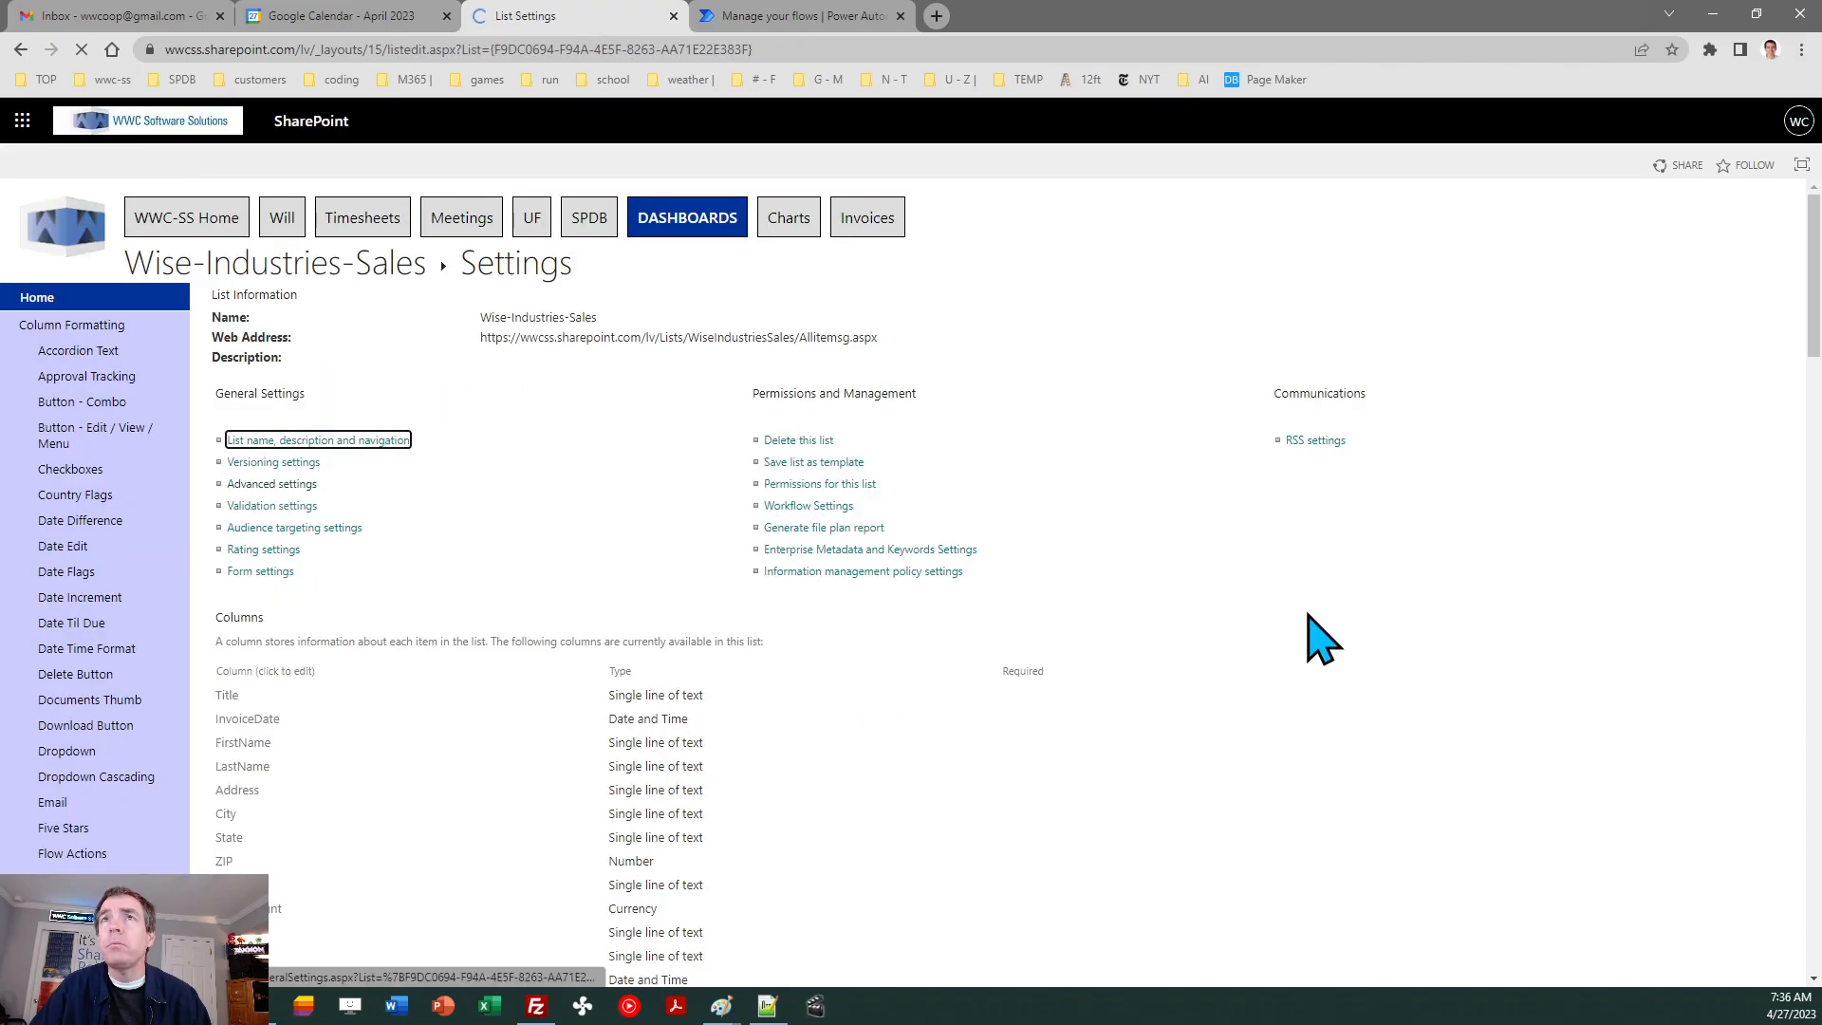
{"action": "left_click", "coordinate": [330, 275]}
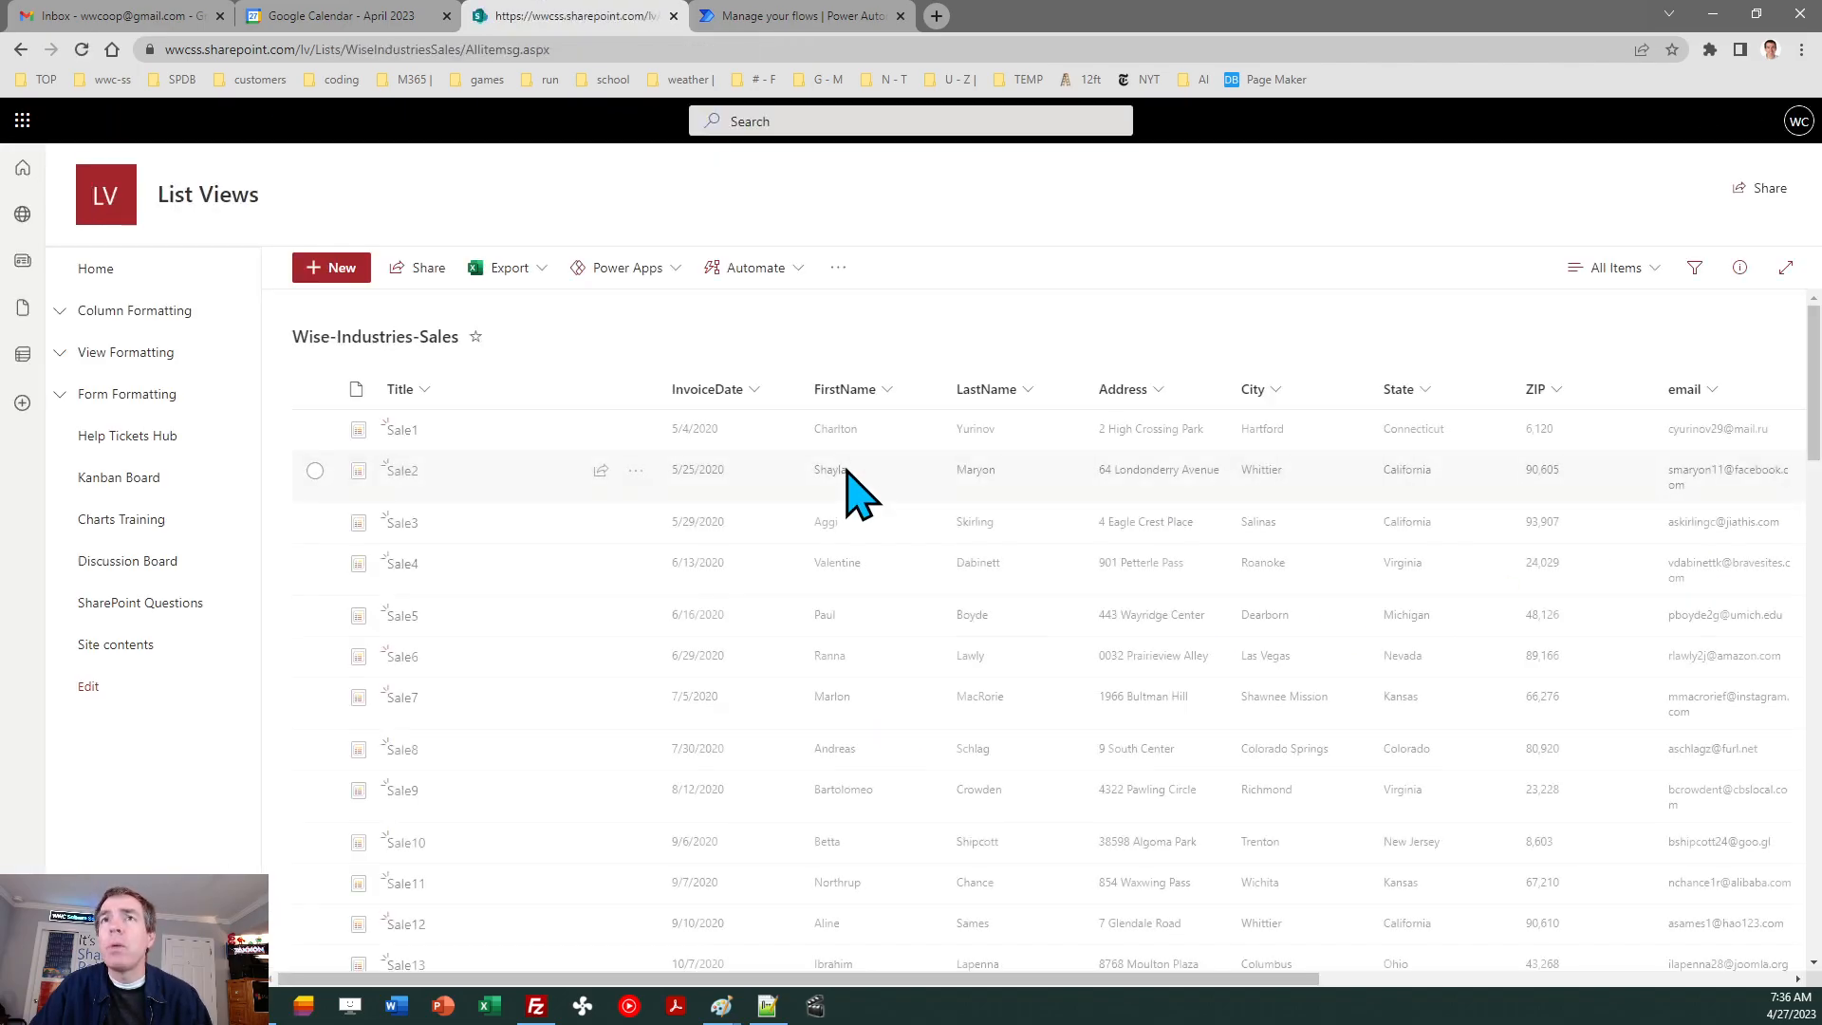
- Add a Count total to the Title column of the list view
{"action": "left_click", "coordinate": [425, 392]}
{"action": "mouse_move", "coordinate": [489, 603]}
{"action": "left_click", "coordinate": [580, 630]}
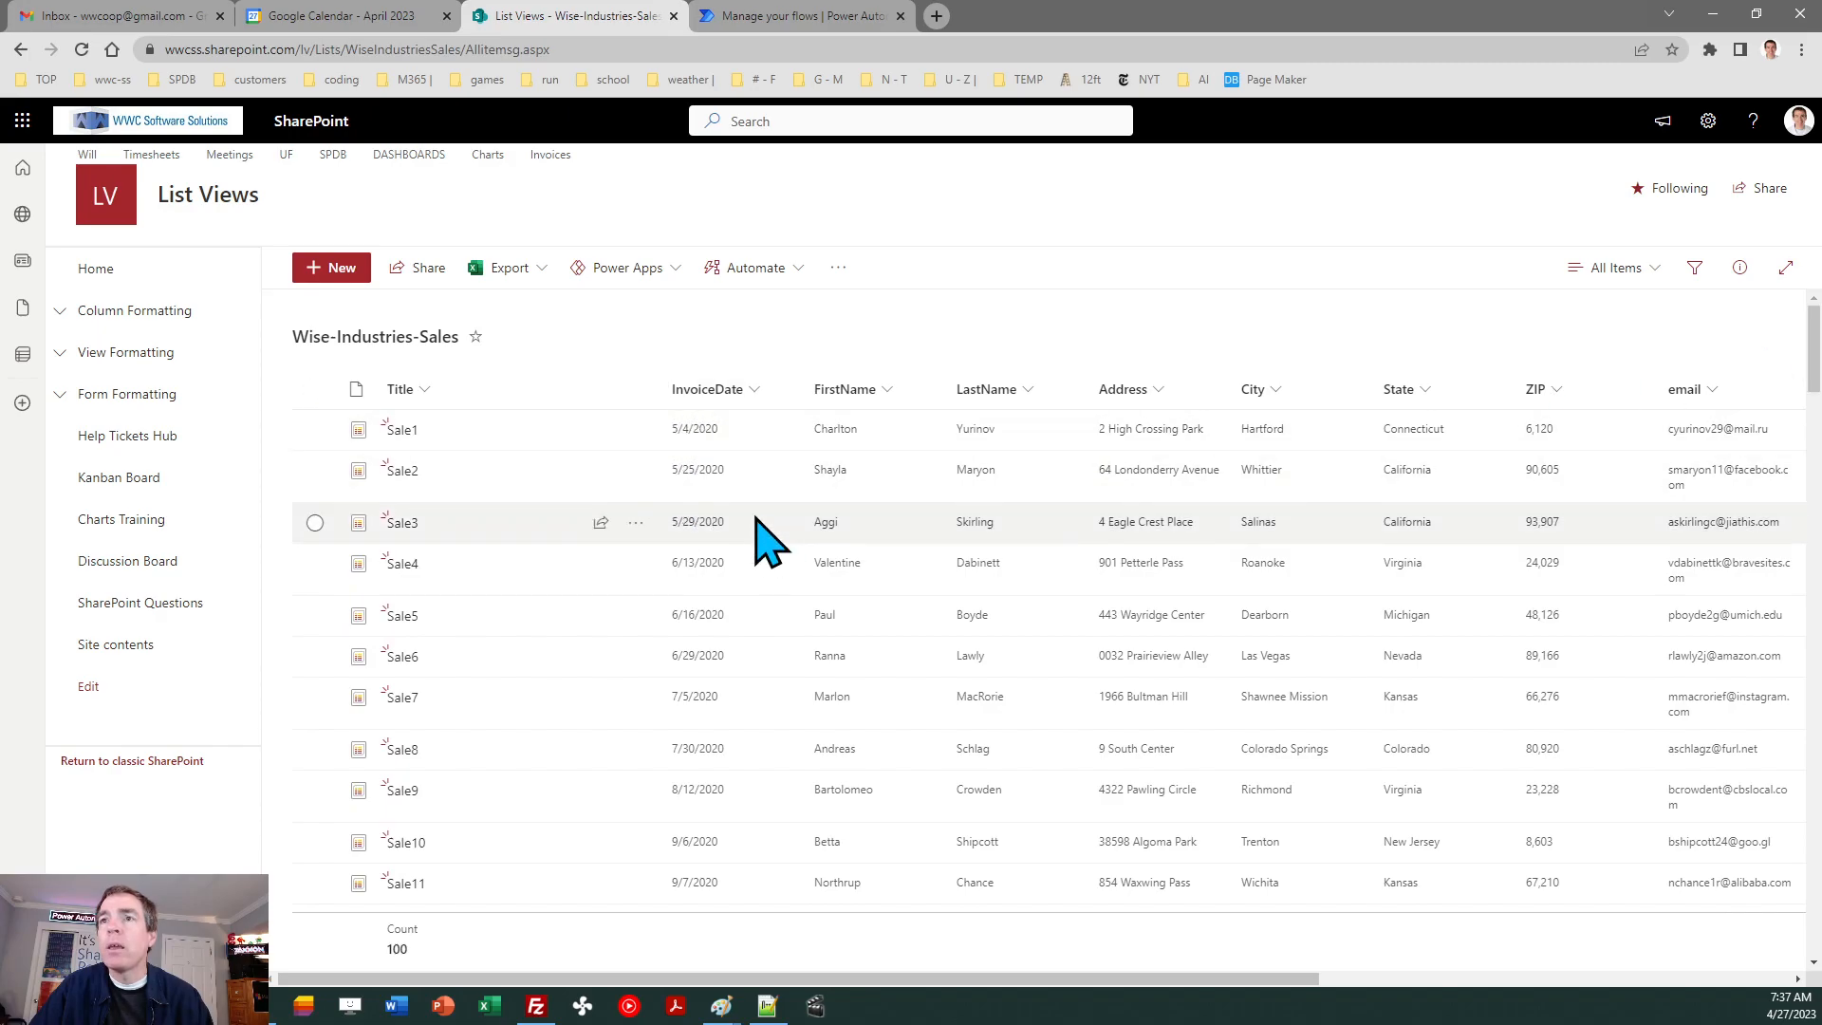
{"action": "scroll", "coordinate": [1807, 418], "scroll_direction": "down", "scroll_amount": 5}
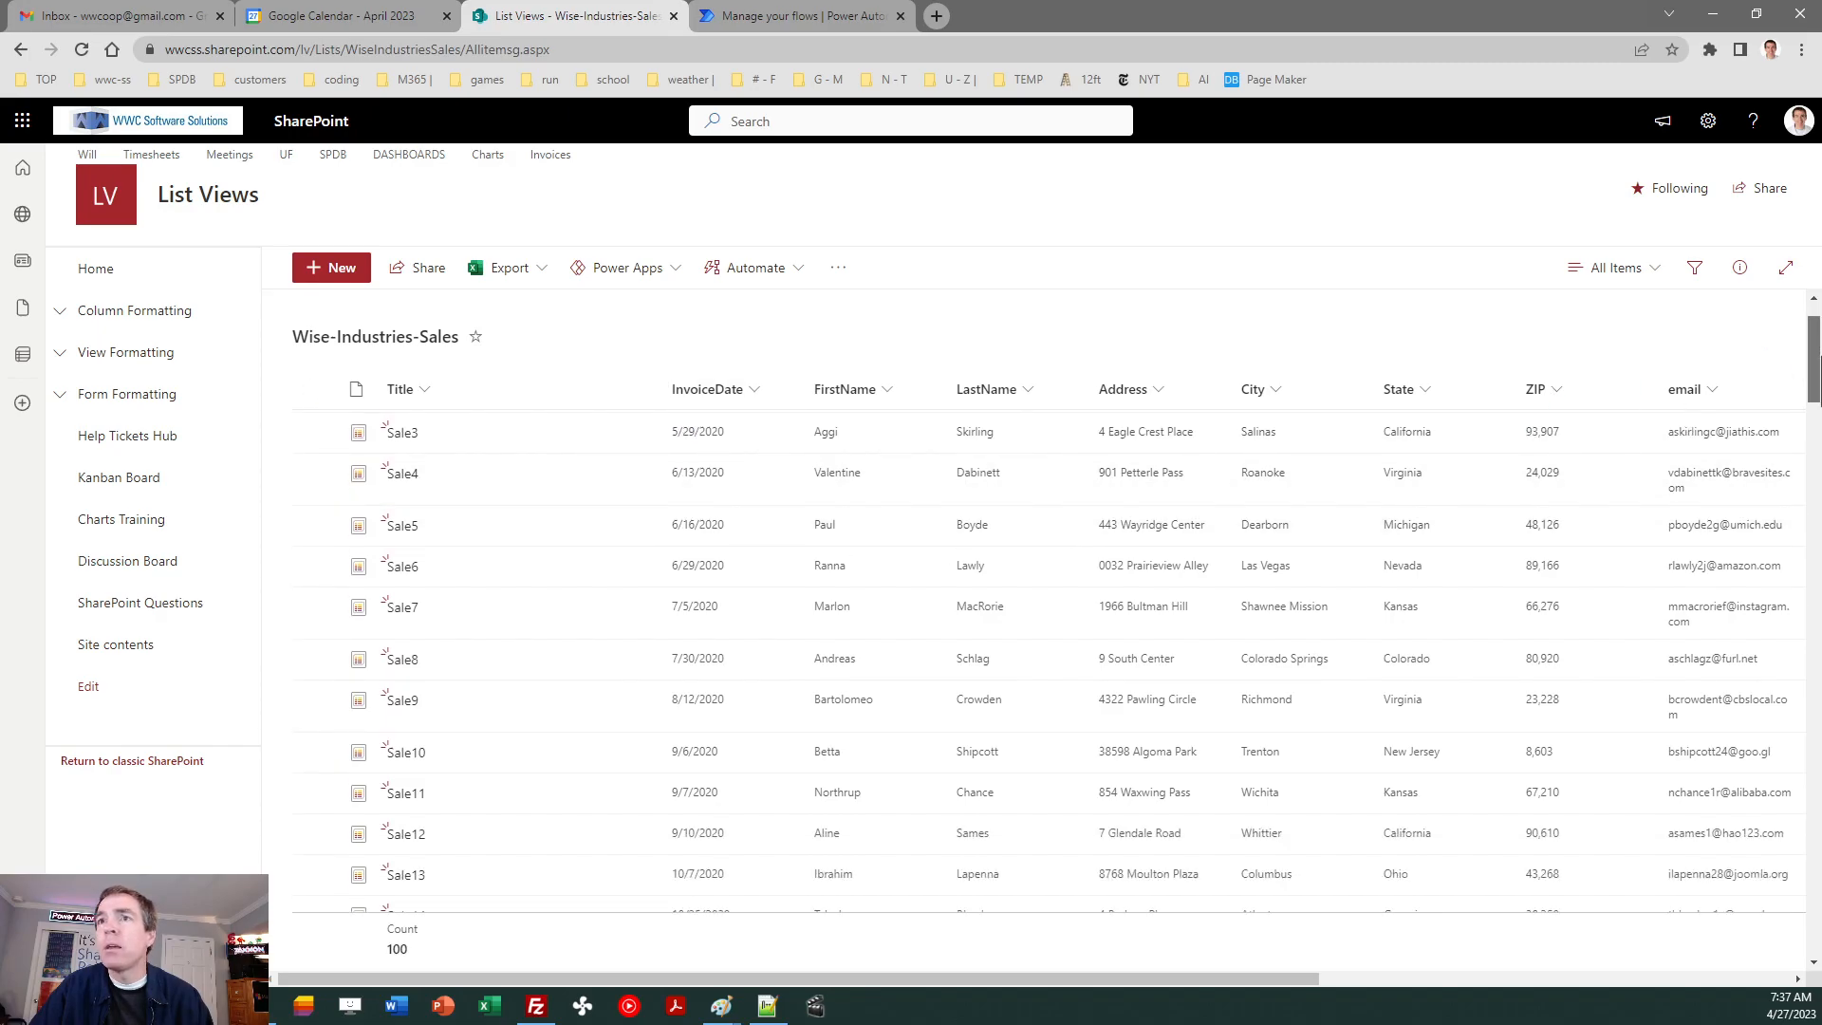
{"action": "left_click_drag", "start_coordinate": [1819, 415], "coordinate": [1819, 585]}
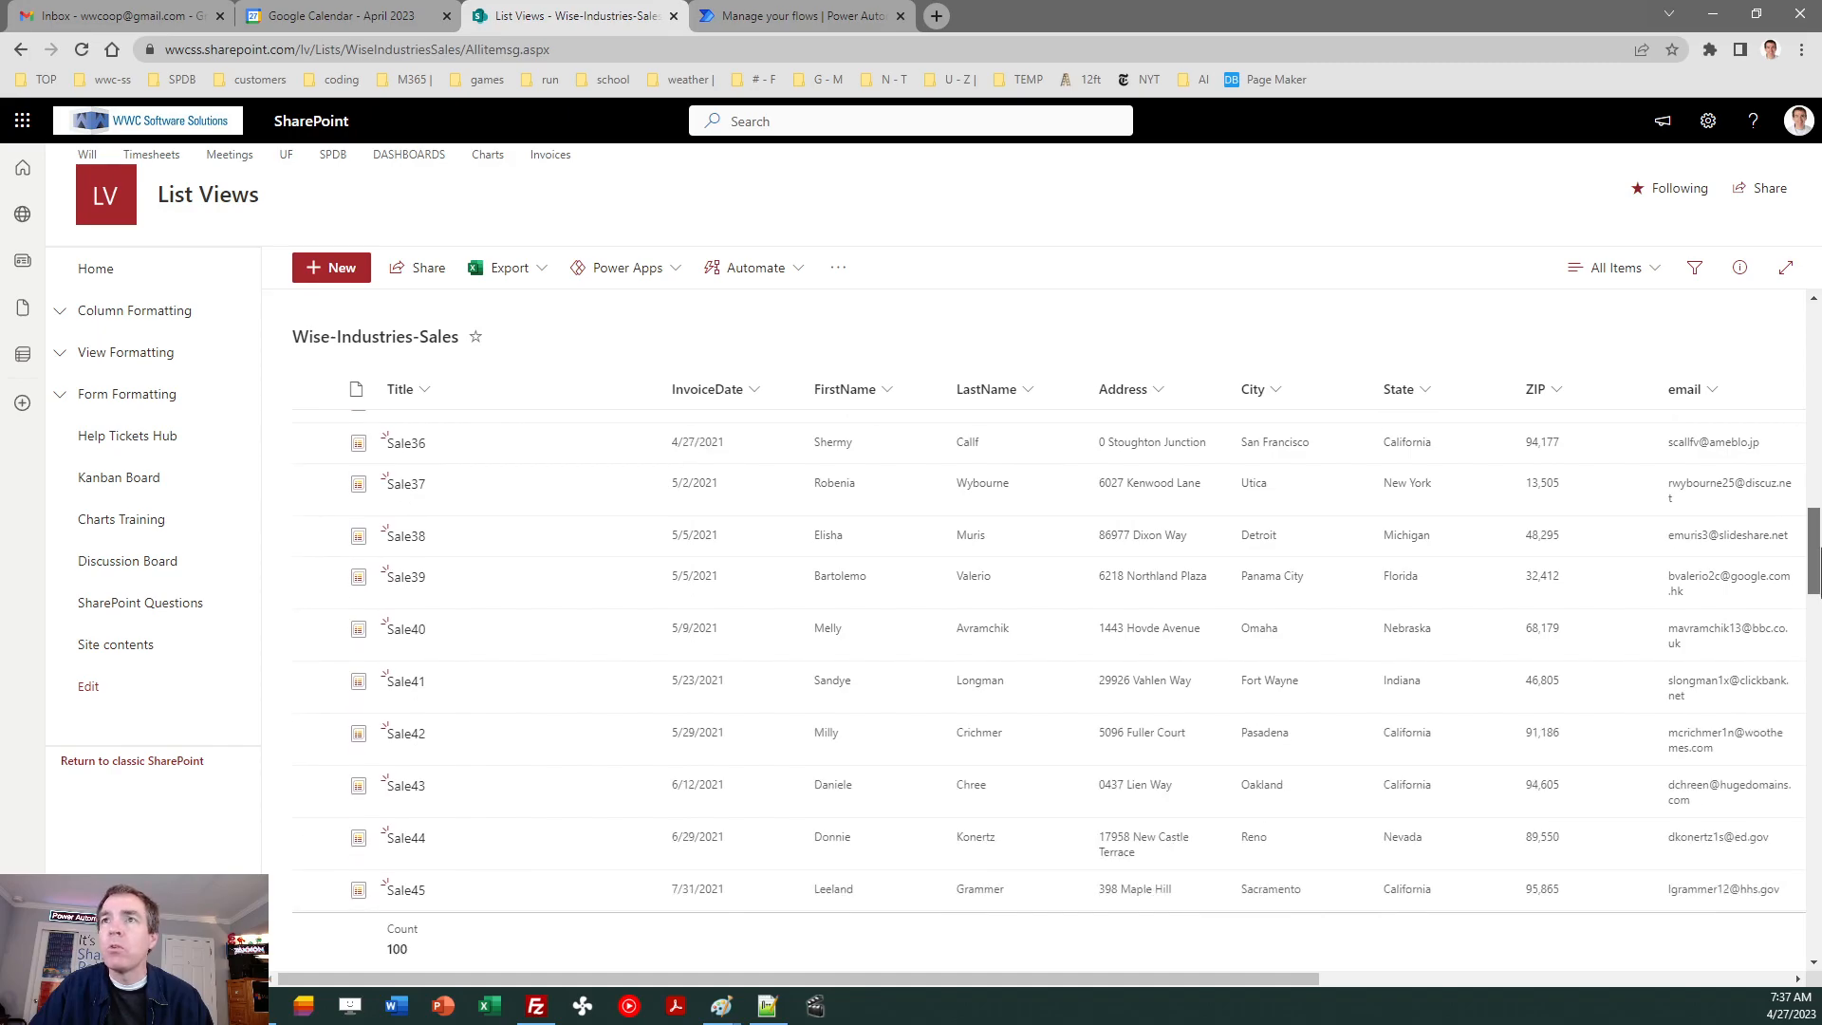
{"action": "left_click_drag", "start_coordinate": [1819, 585], "coordinate": [1819, 351]}
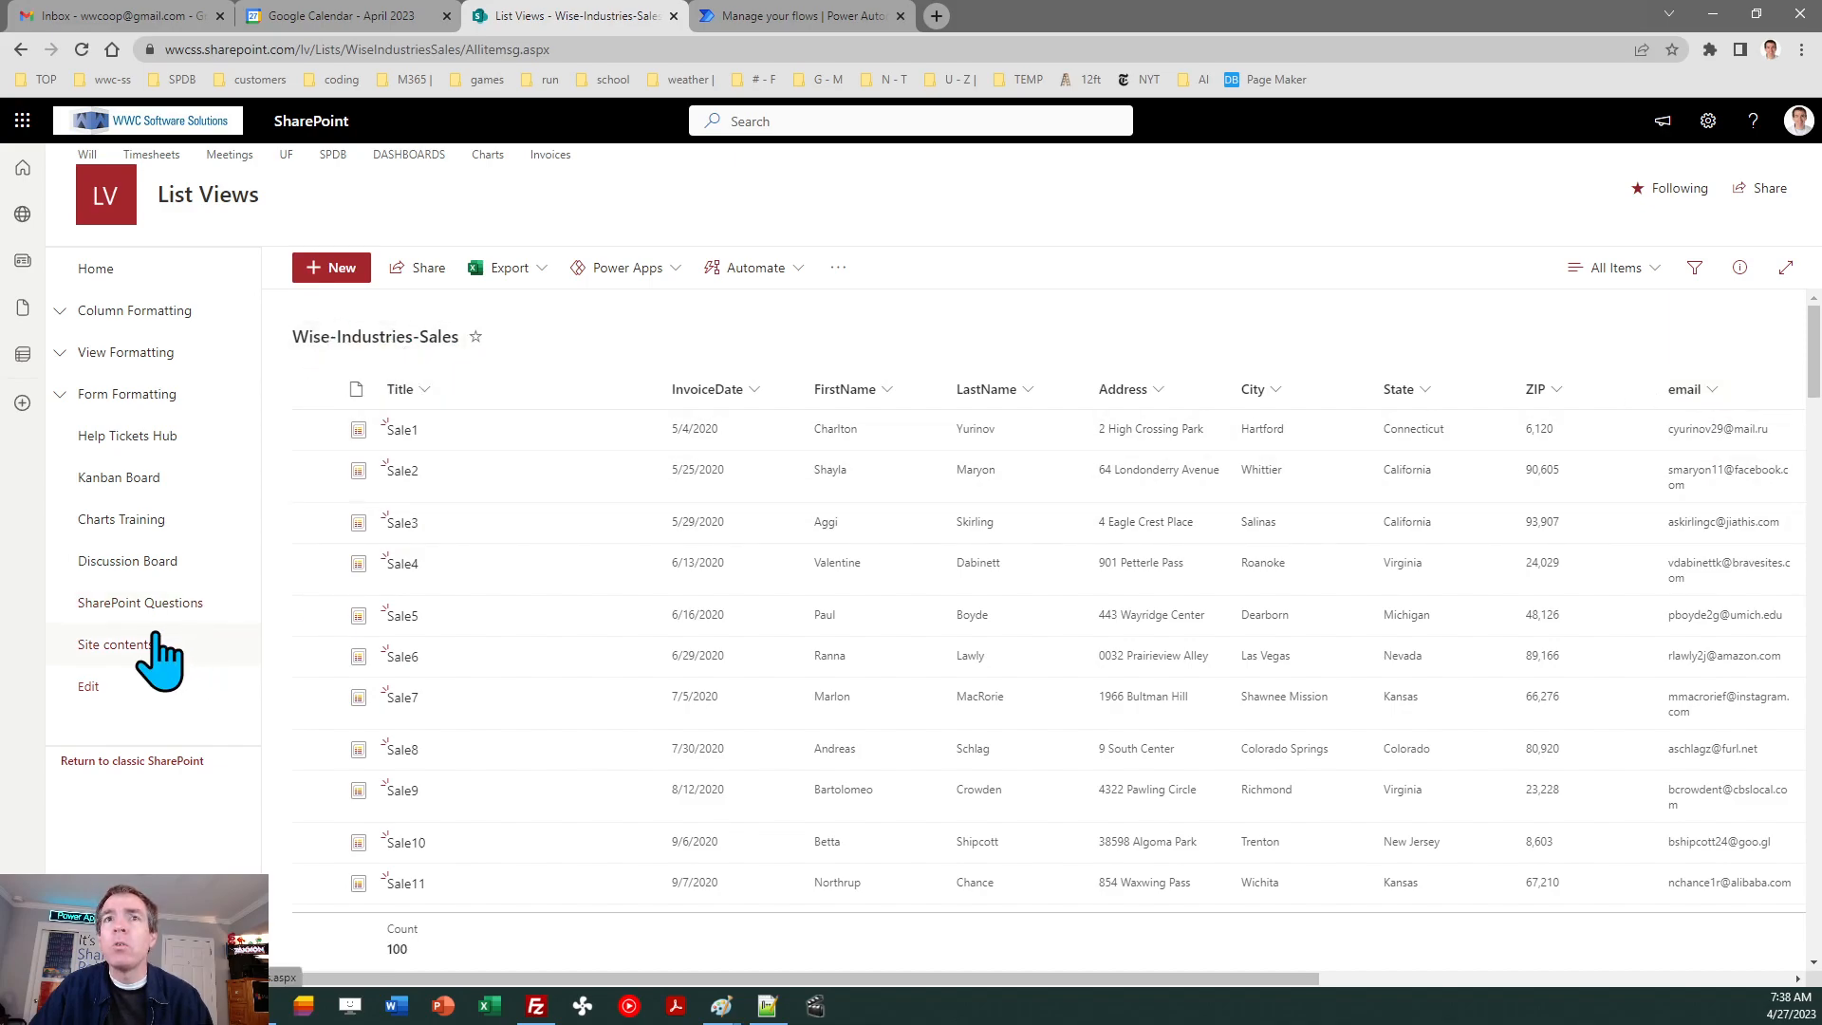
- Start a new list from the site contents, using the existing Wise-Industries-Sales list of this site as its template
{"action": "left_click", "coordinate": [114, 644]}
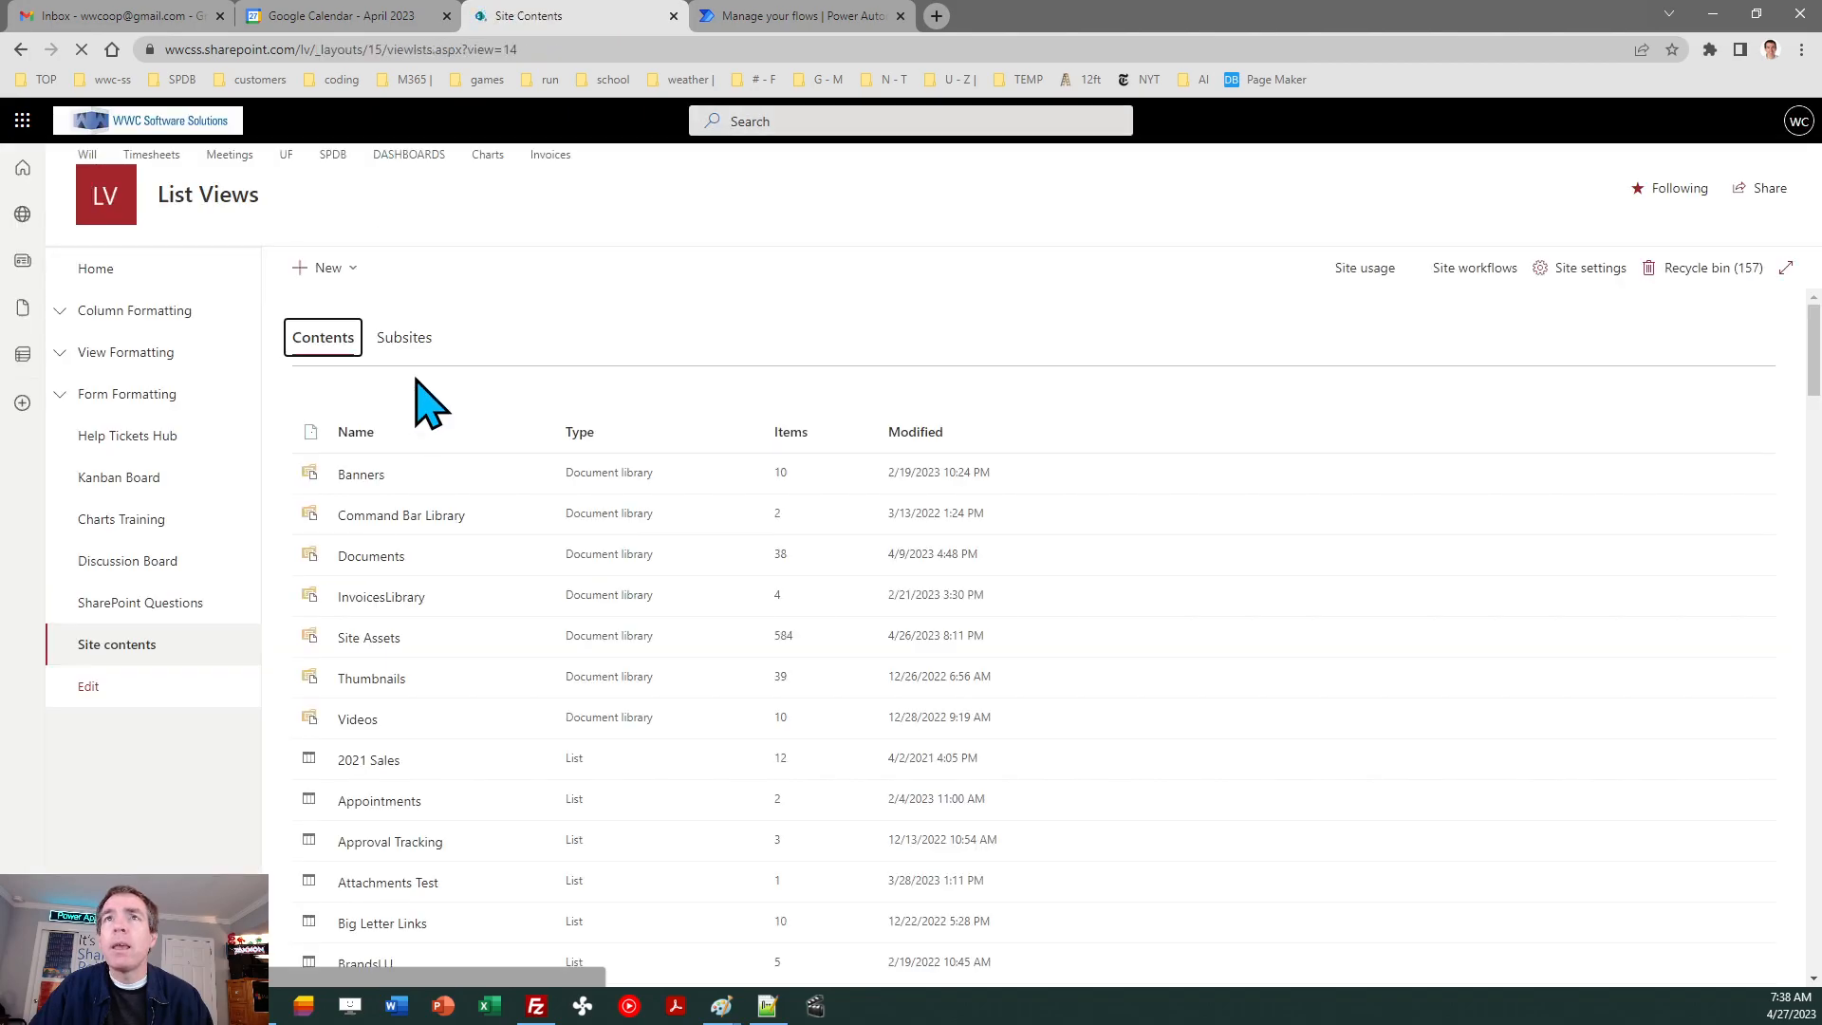
{"action": "left_click", "coordinate": [351, 270]}
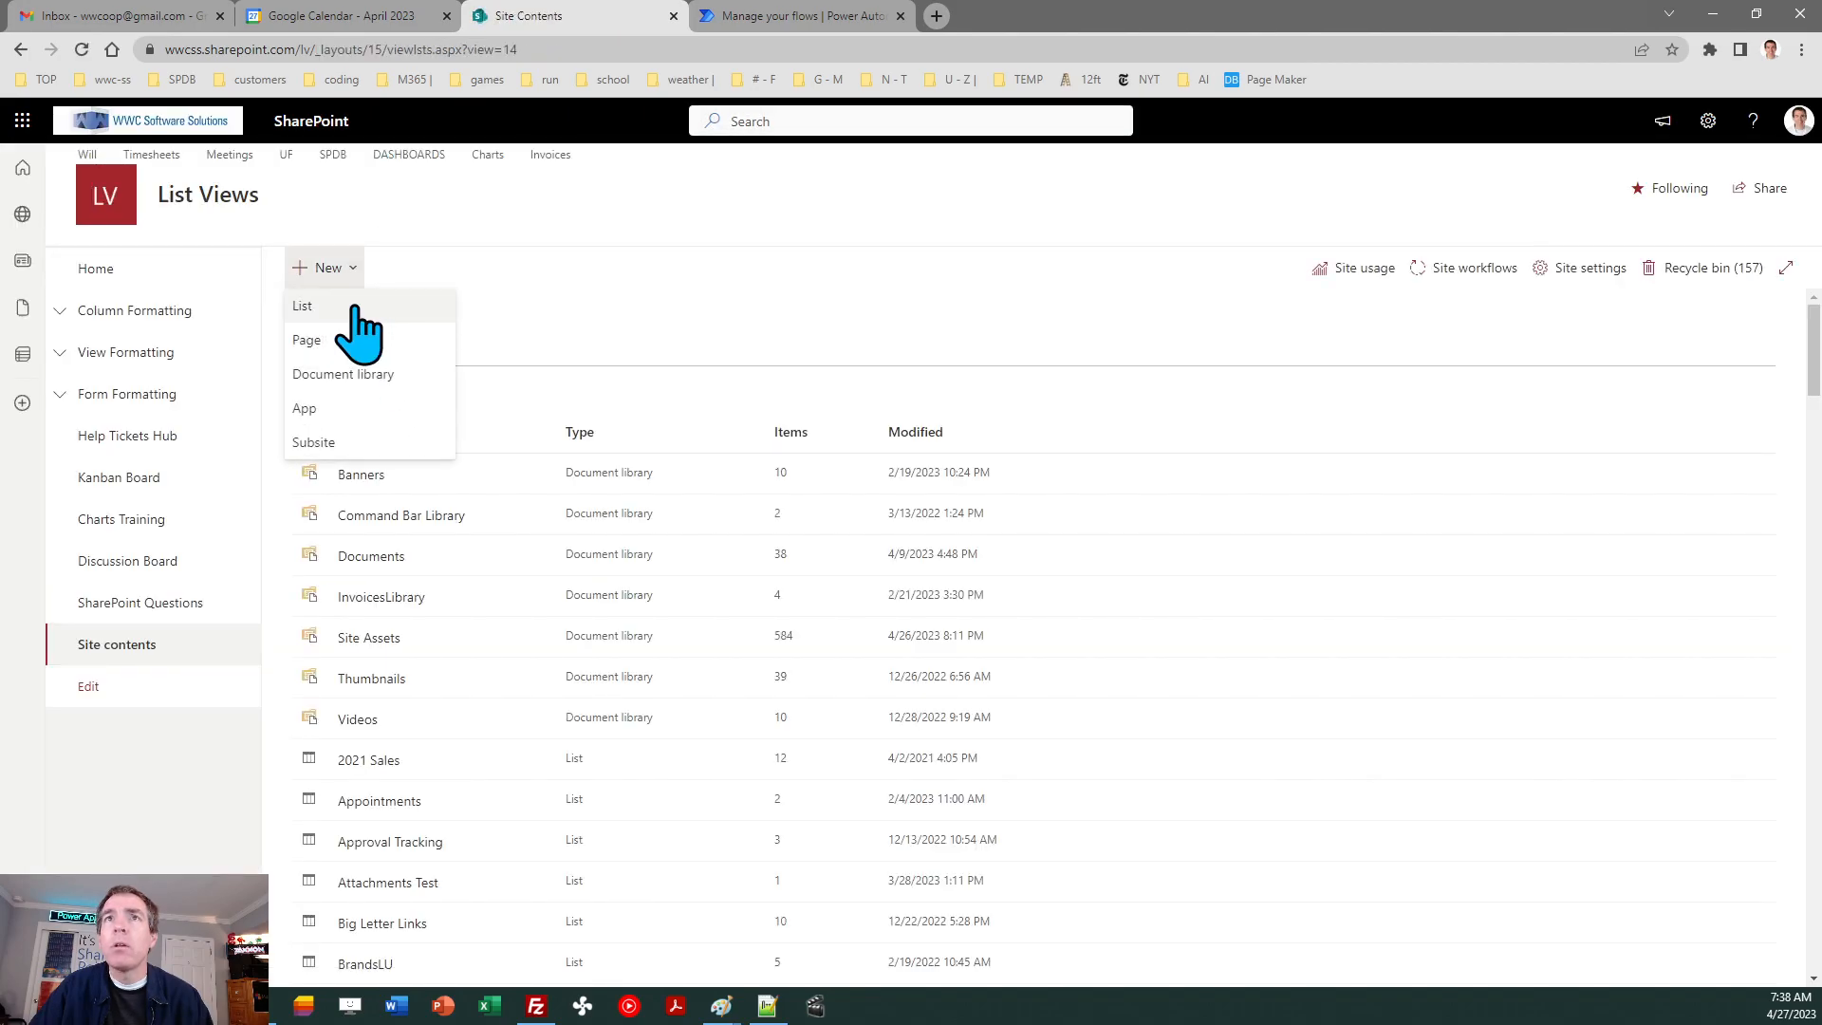
{"action": "left_click", "coordinate": [356, 306]}
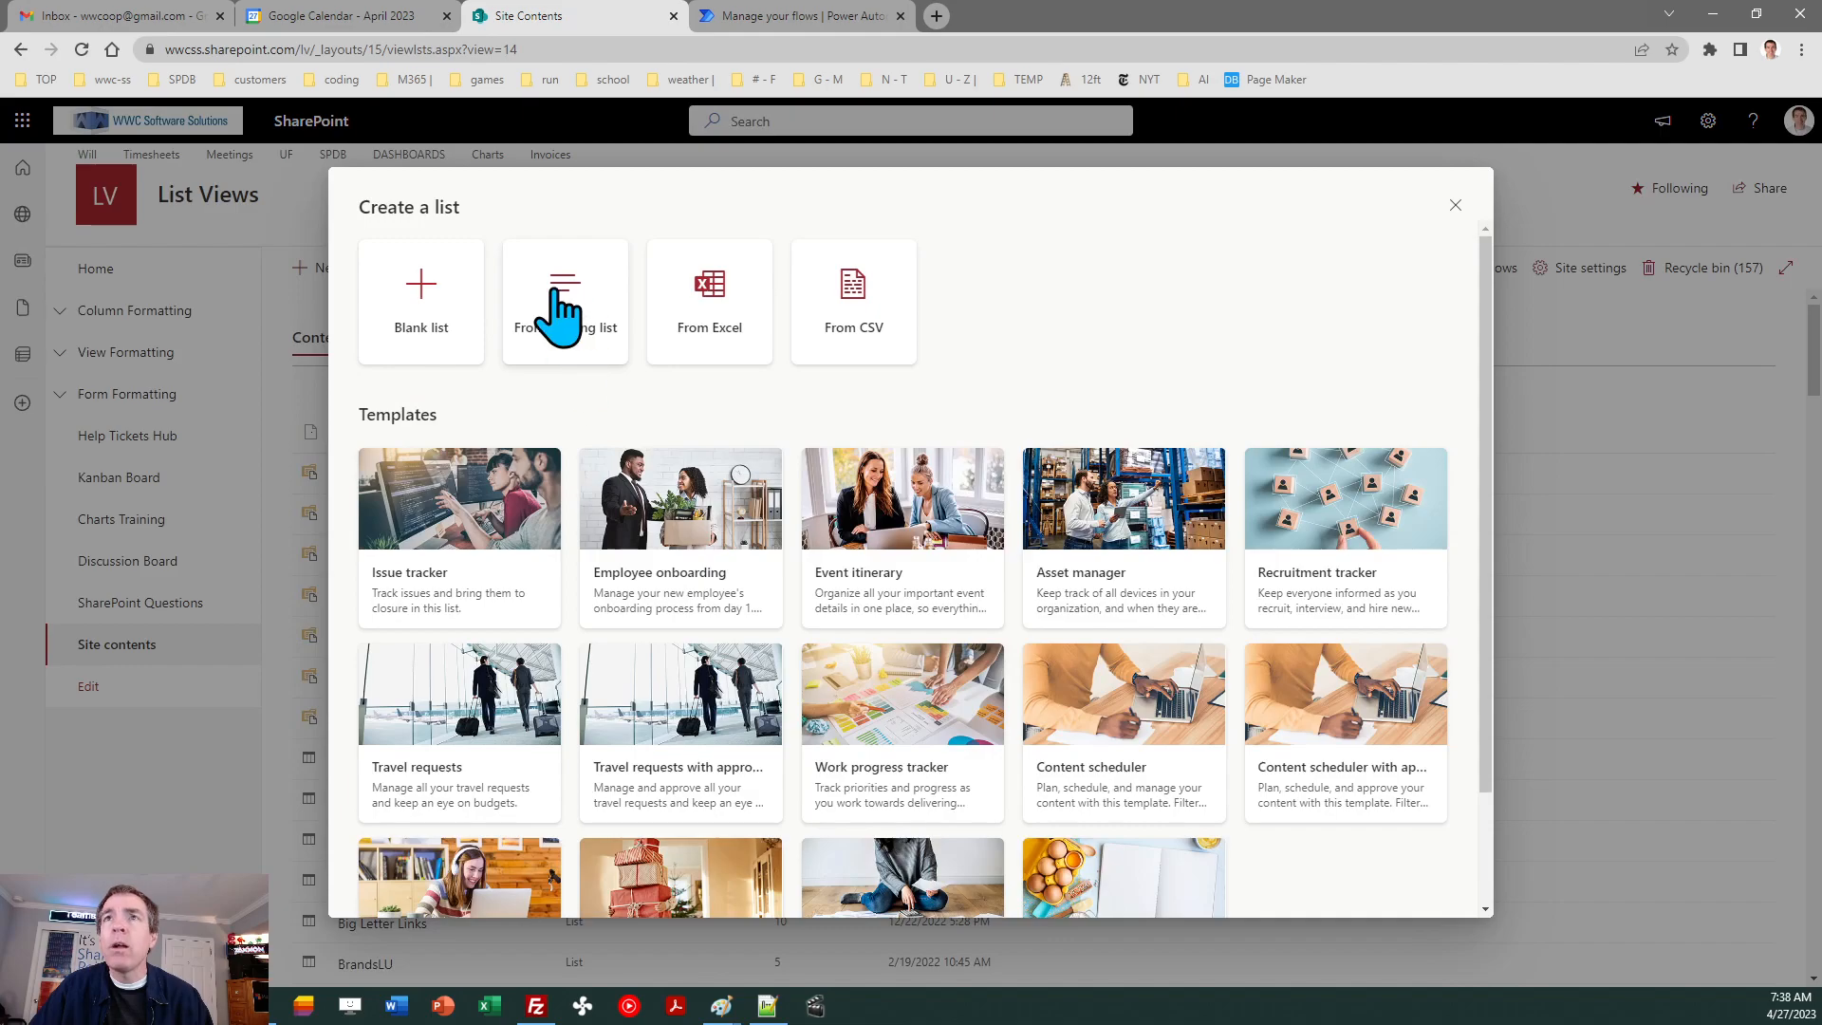
{"action": "left_click", "coordinate": [567, 304]}
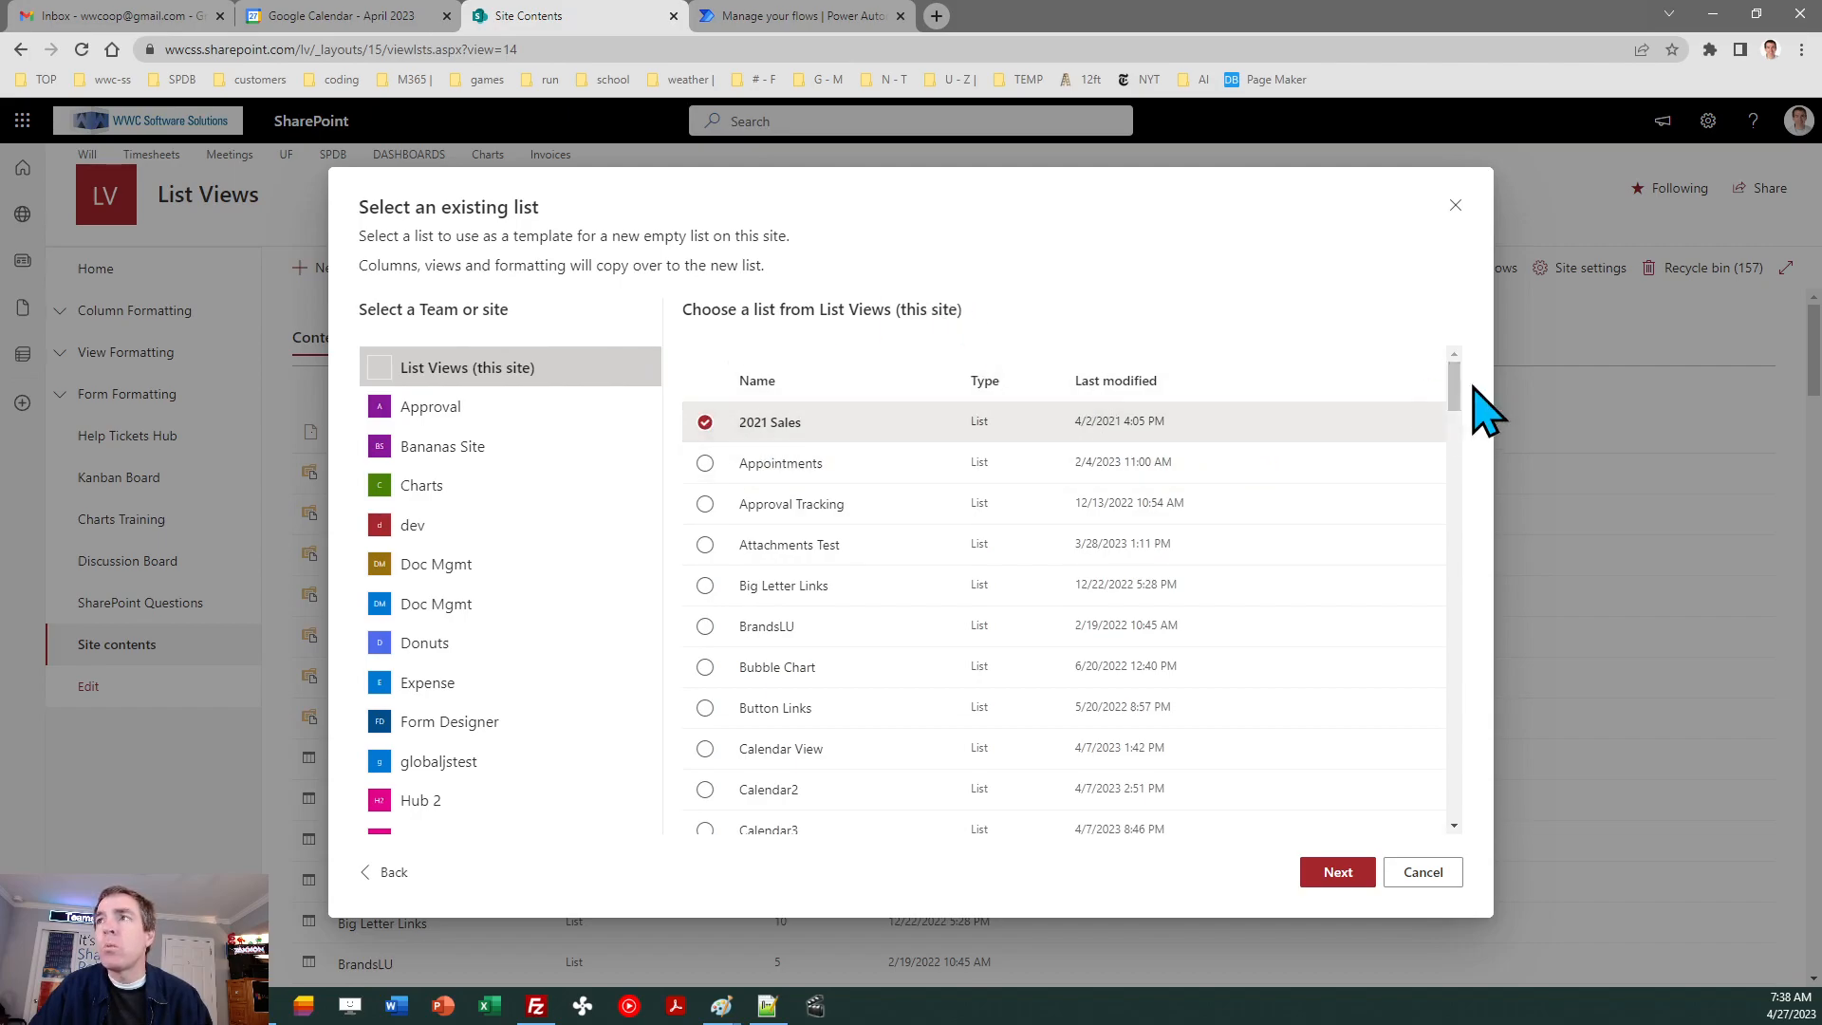
{"action": "left_click_drag", "start_coordinate": [1454, 378], "coordinate": [1458, 795]}
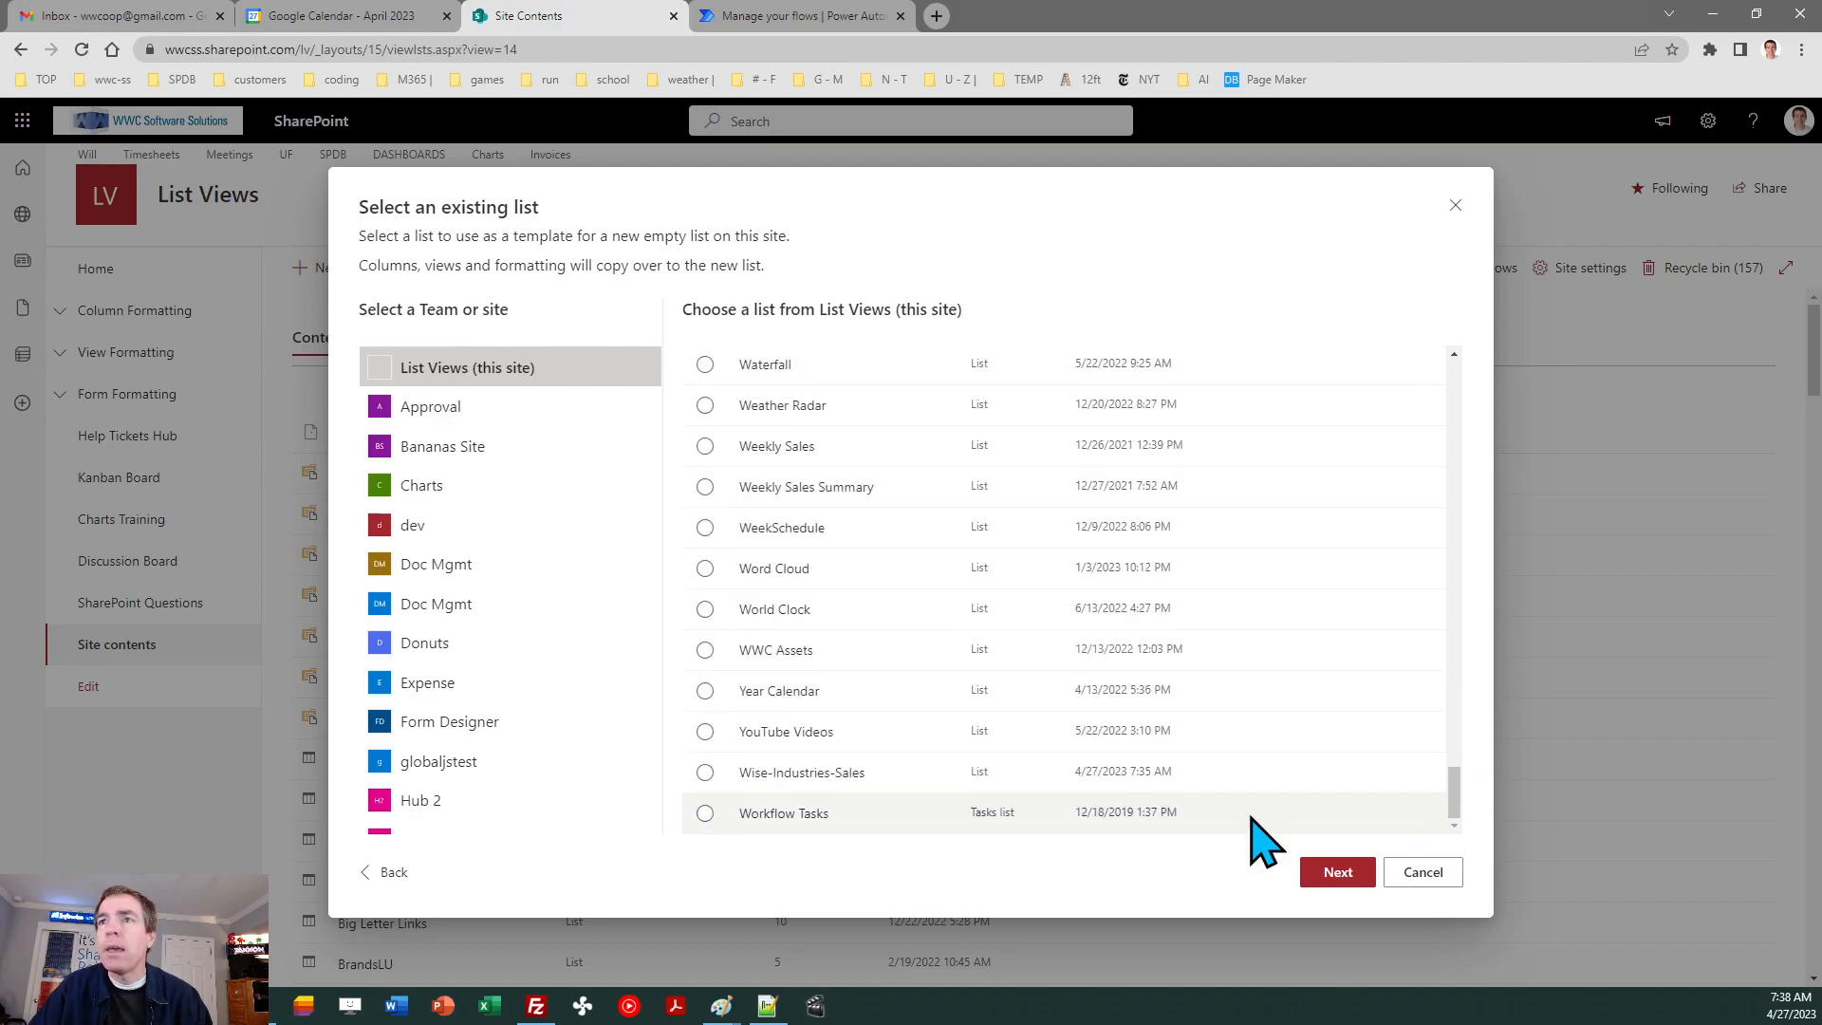
{"action": "left_click", "coordinate": [705, 772]}
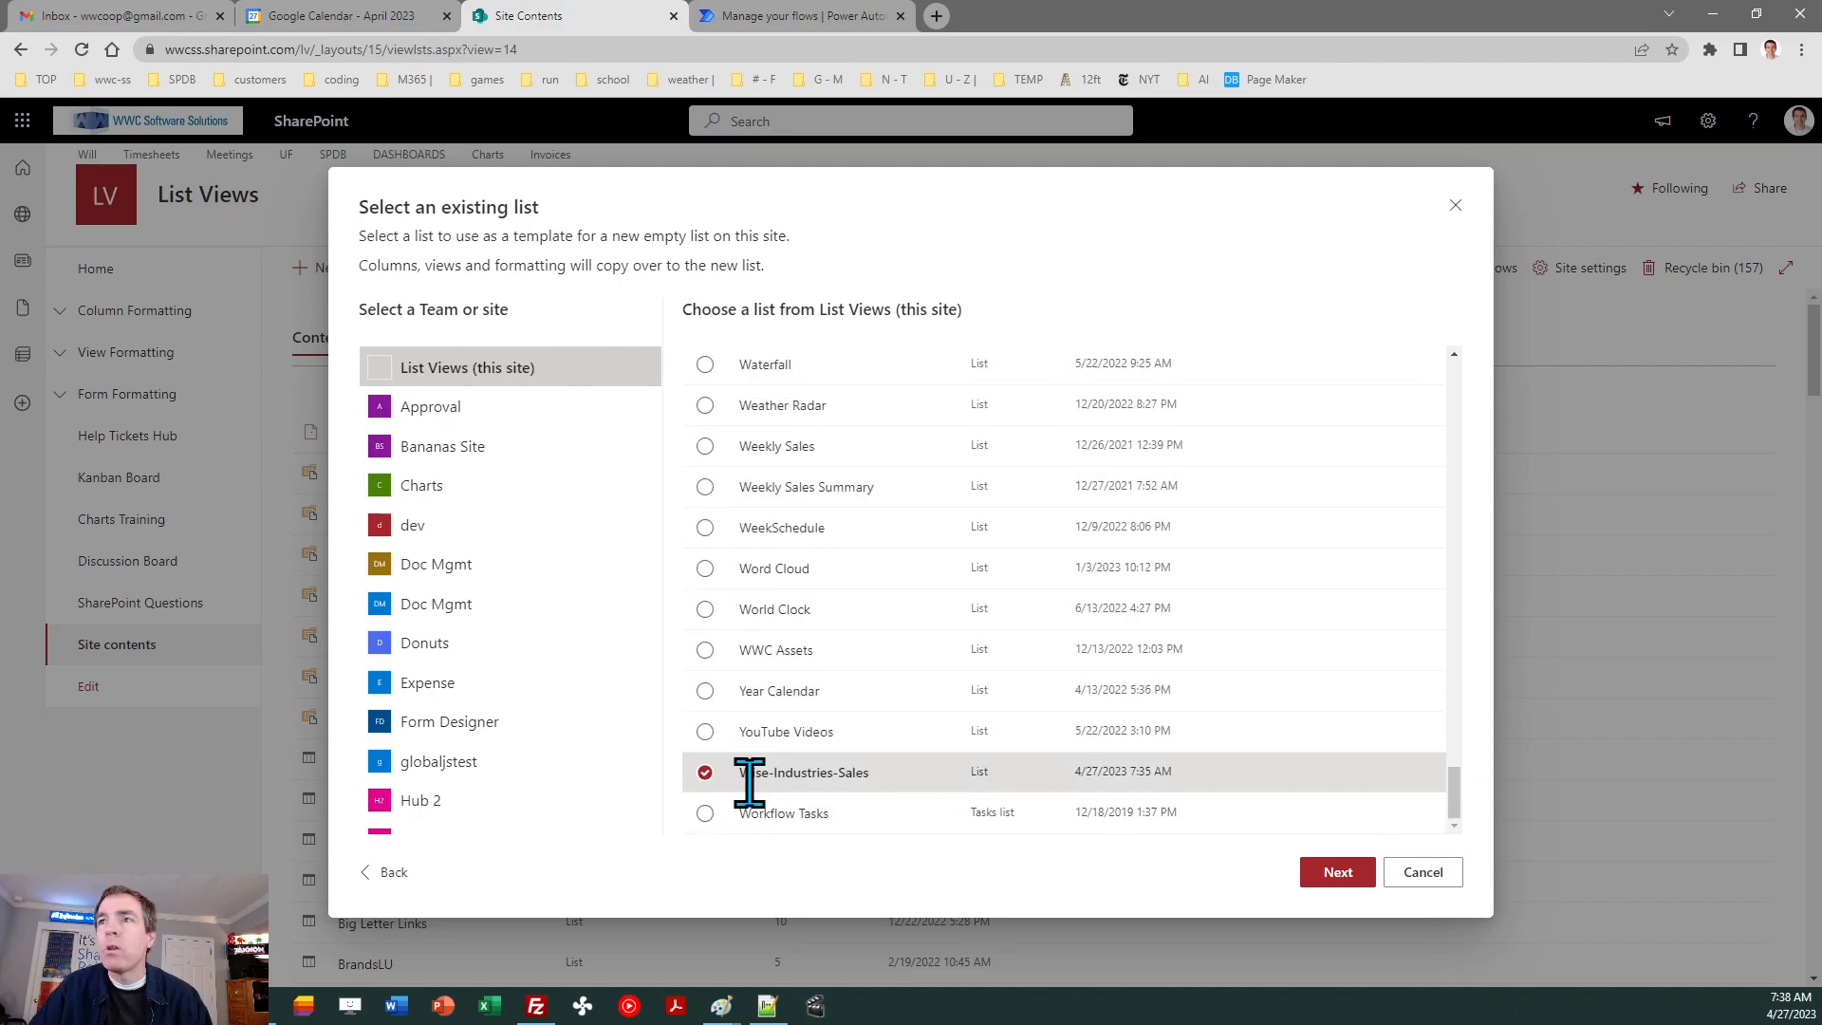
{"action": "left_click", "coordinate": [1338, 872]}
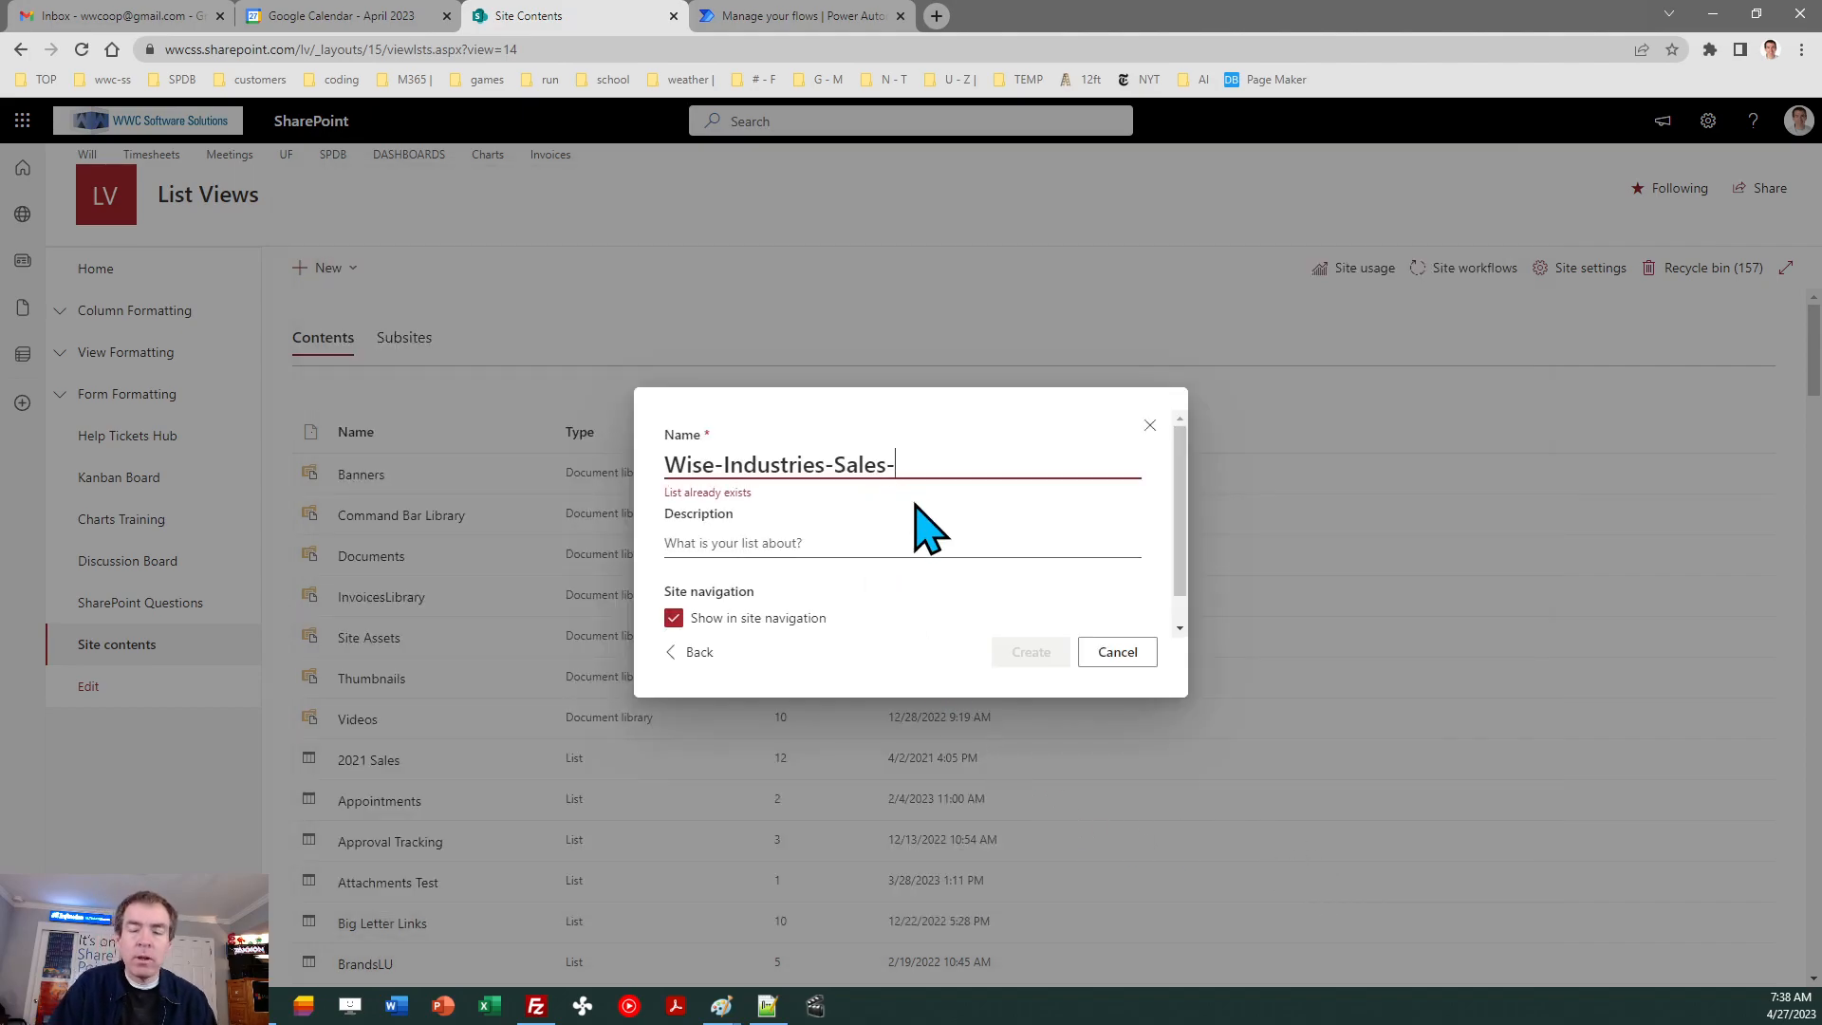
- Name the new list Wise-Industries-Sales-2020-2021, exclude it from the site navigation, create it and dismiss the dialog
{"action": "type", "text": "-2021"}
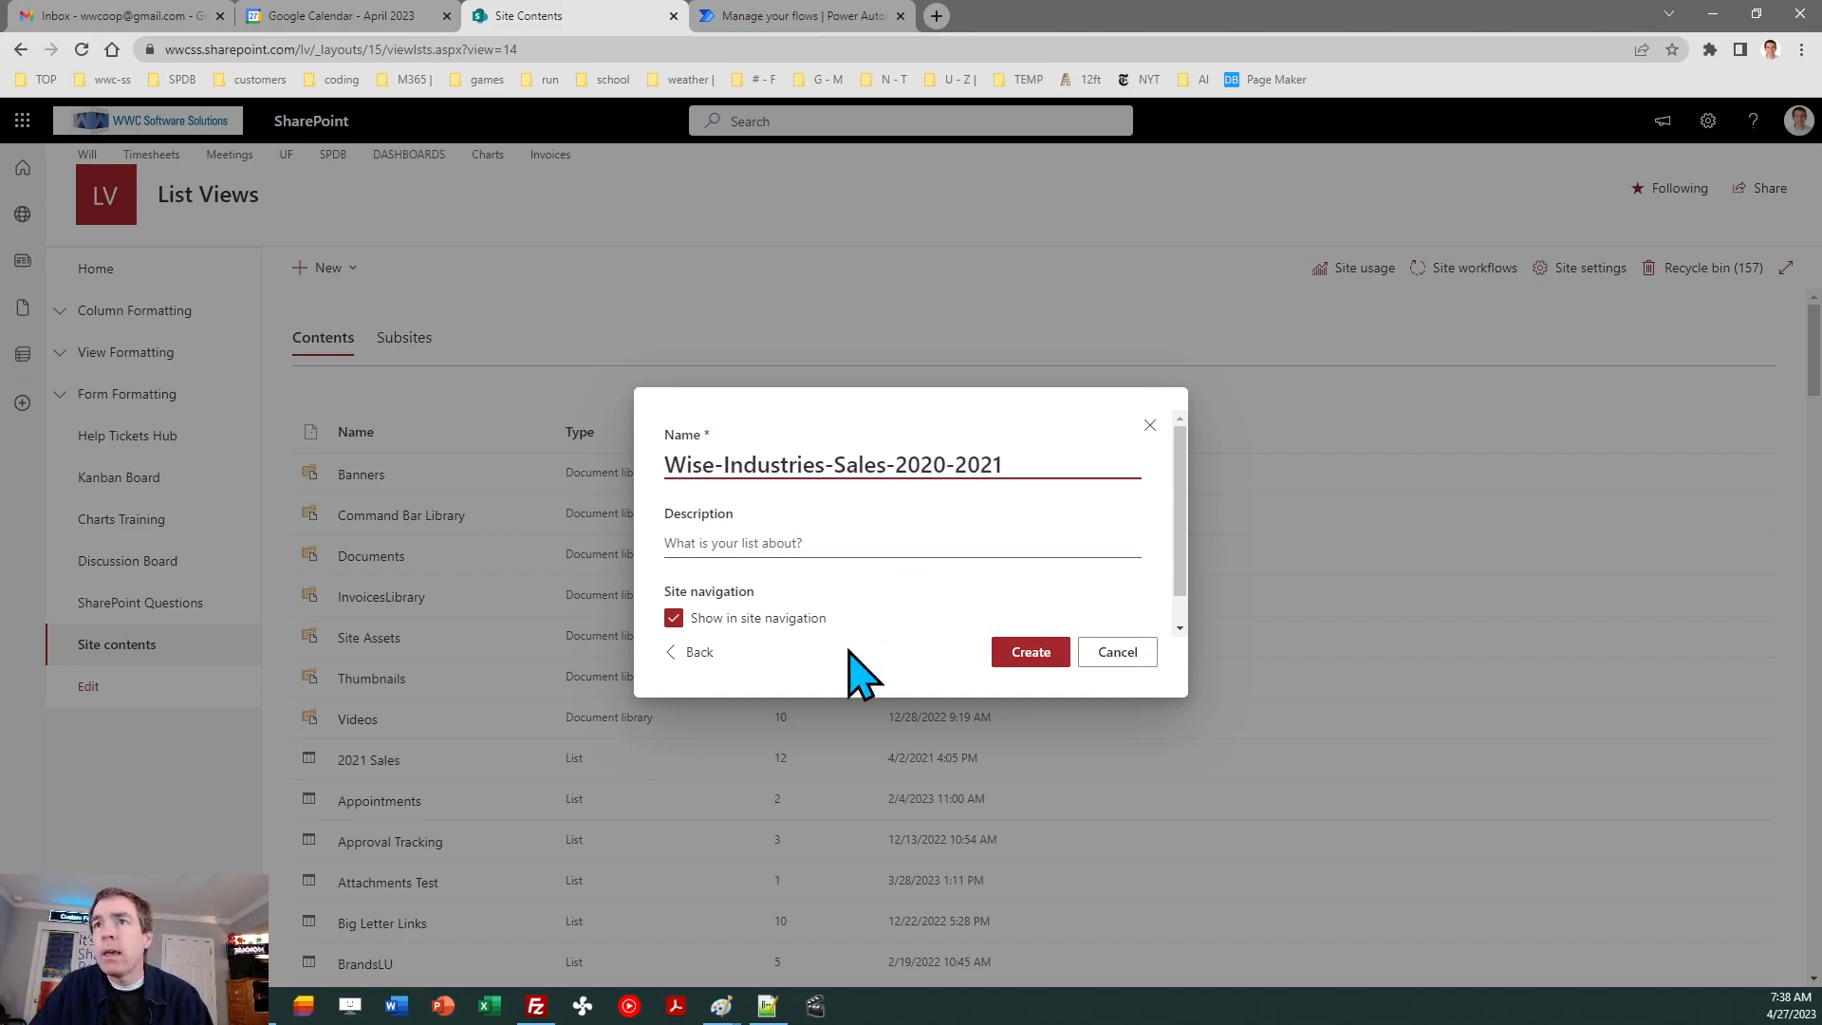
{"action": "left_click", "coordinate": [673, 617]}
{"action": "left_click", "coordinate": [1033, 653]}
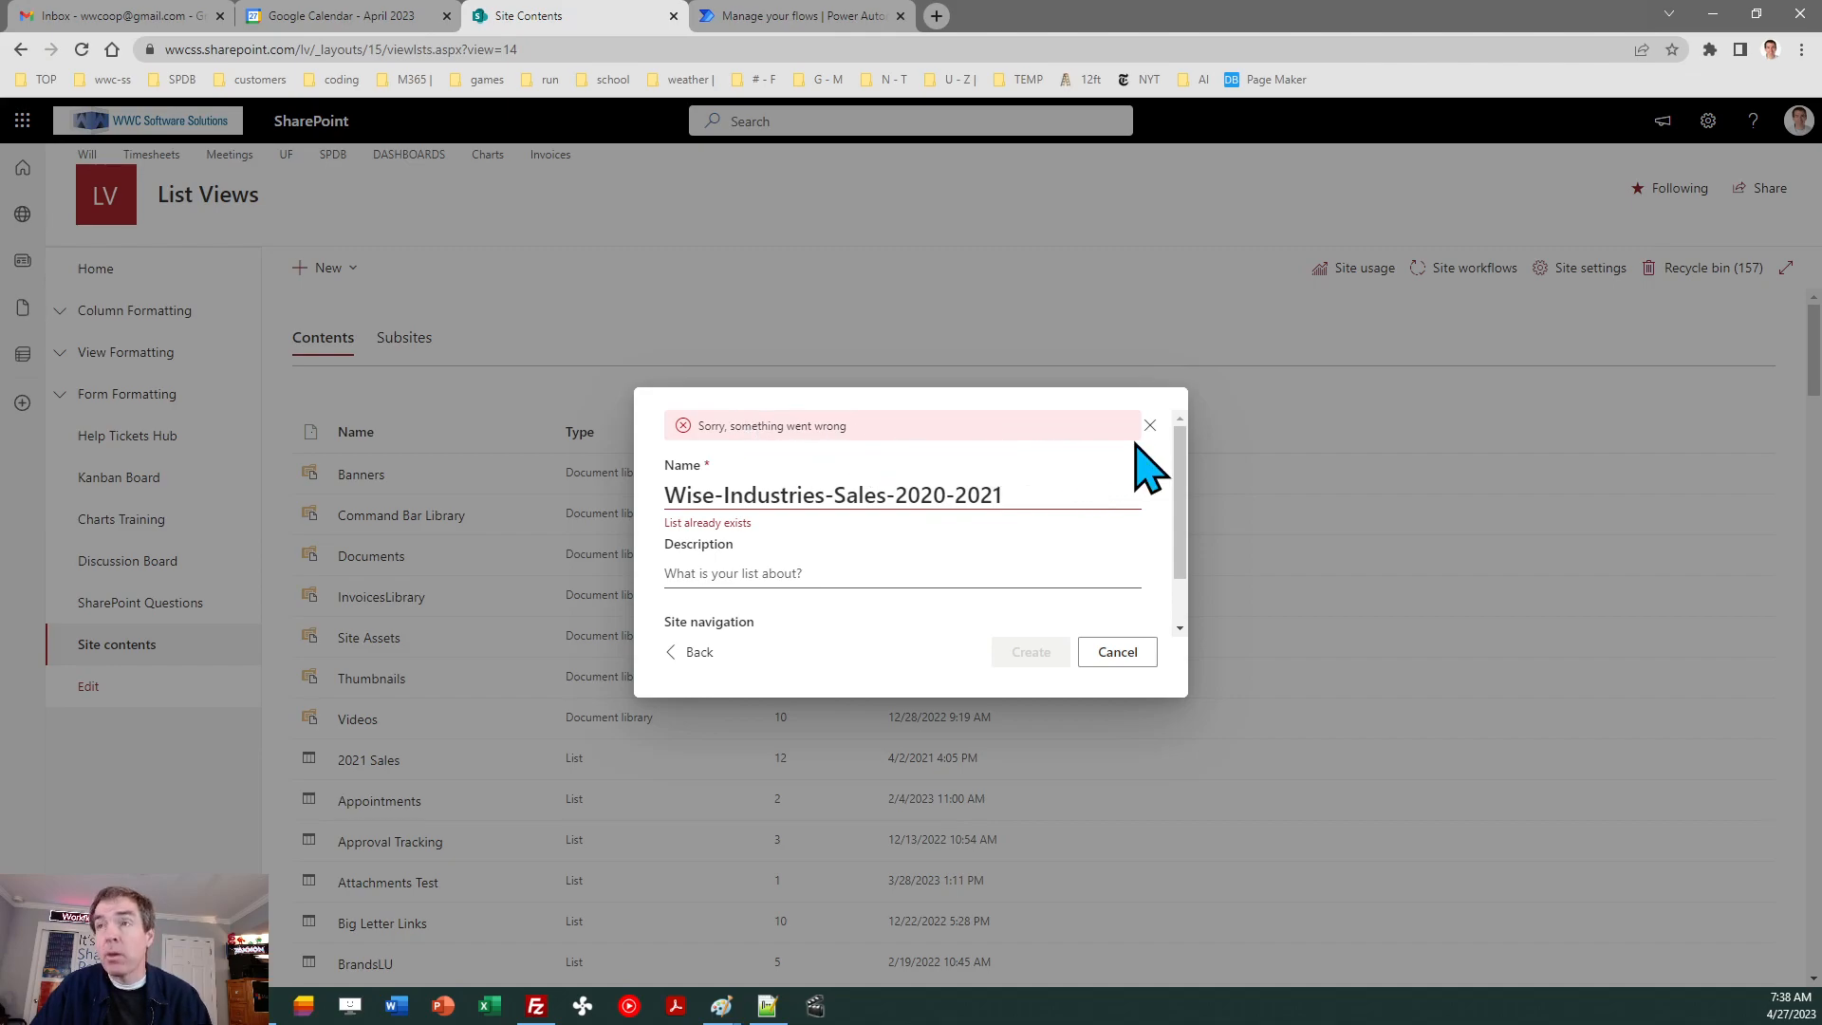
{"action": "left_click", "coordinate": [1118, 658]}
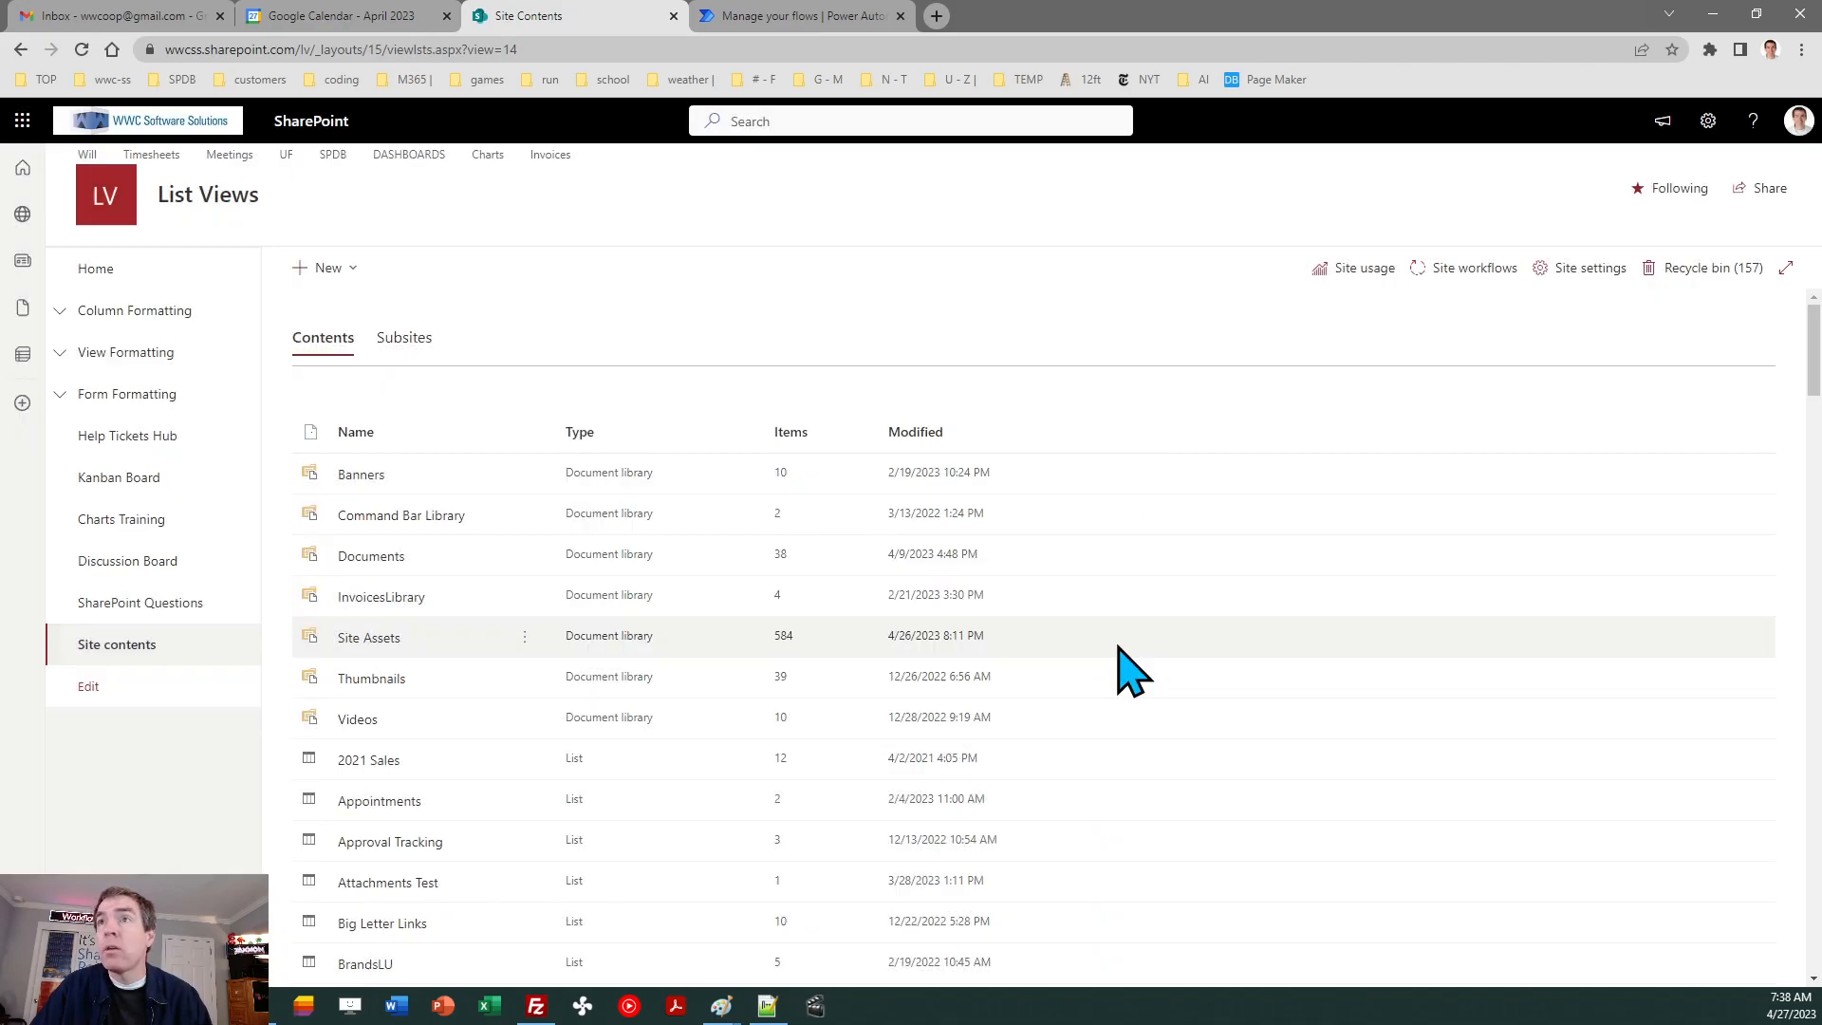
- Refresh the site contents and open the new Wise-Industries-Sales-2020-2021 list
{"action": "left_click", "coordinate": [81, 49]}
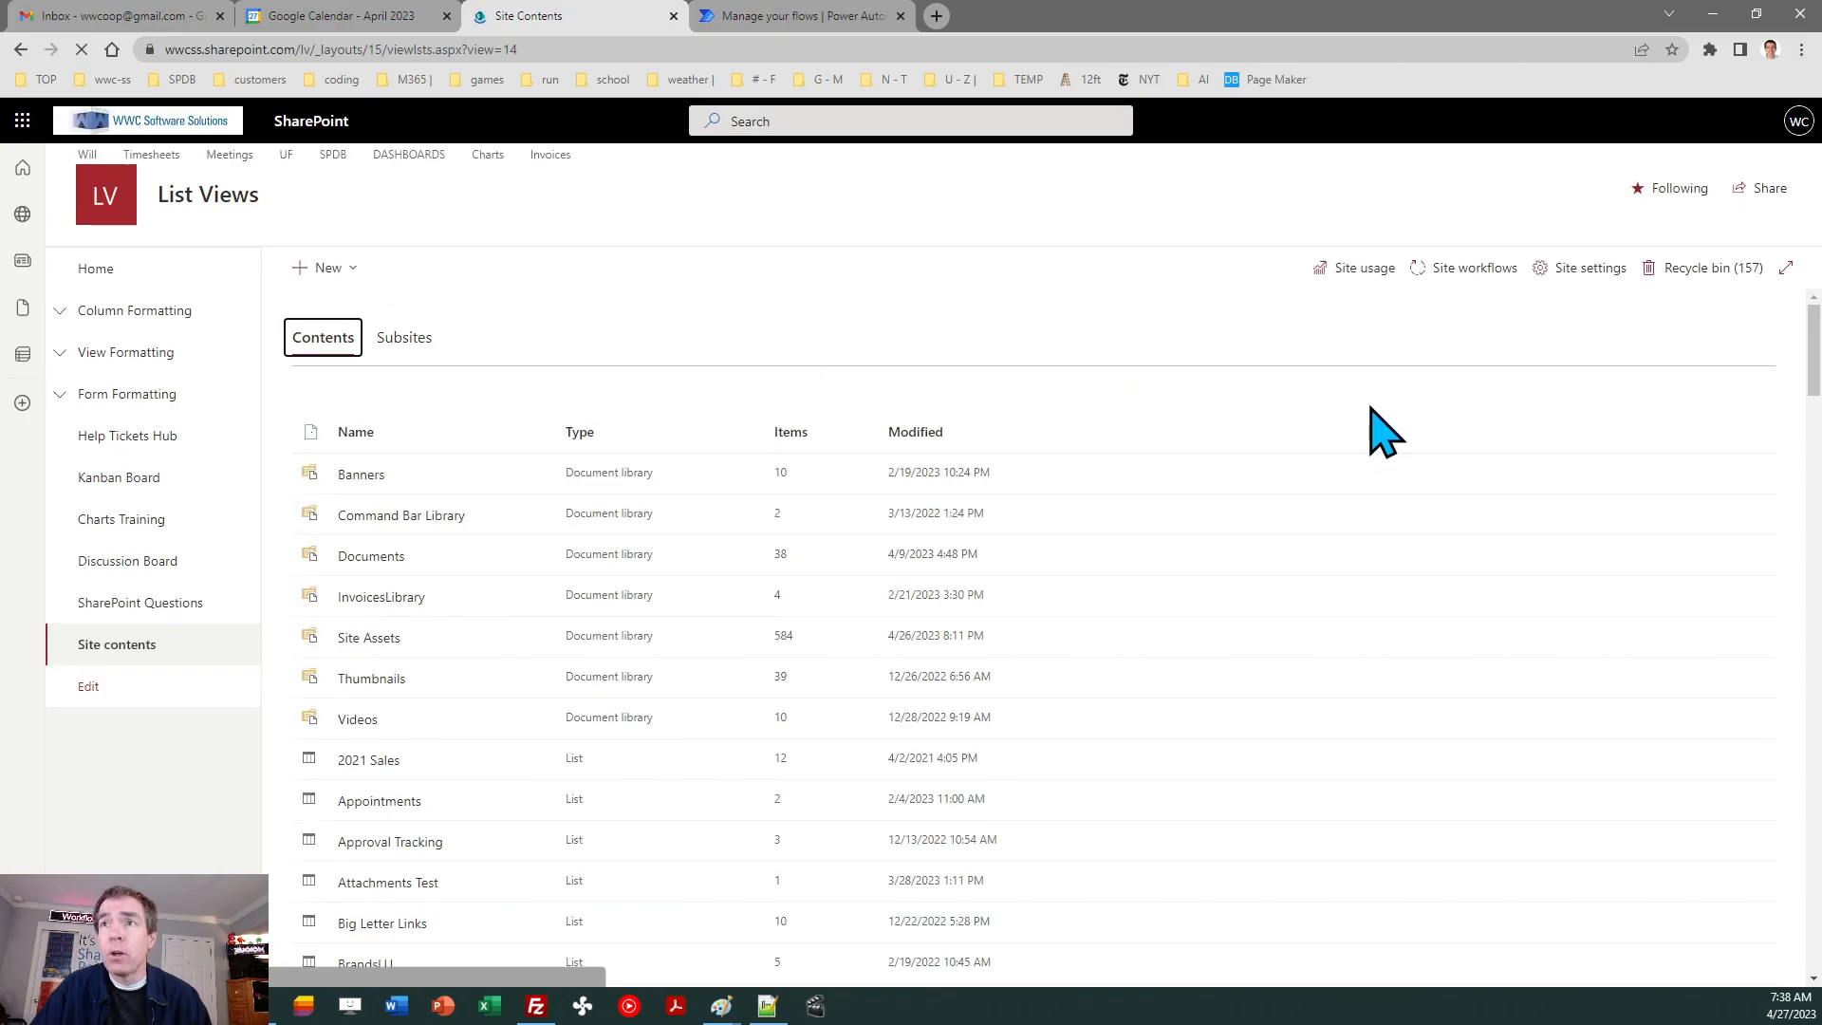
{"action": "left_click_drag", "start_coordinate": [1814, 361], "coordinate": [1815, 948]}
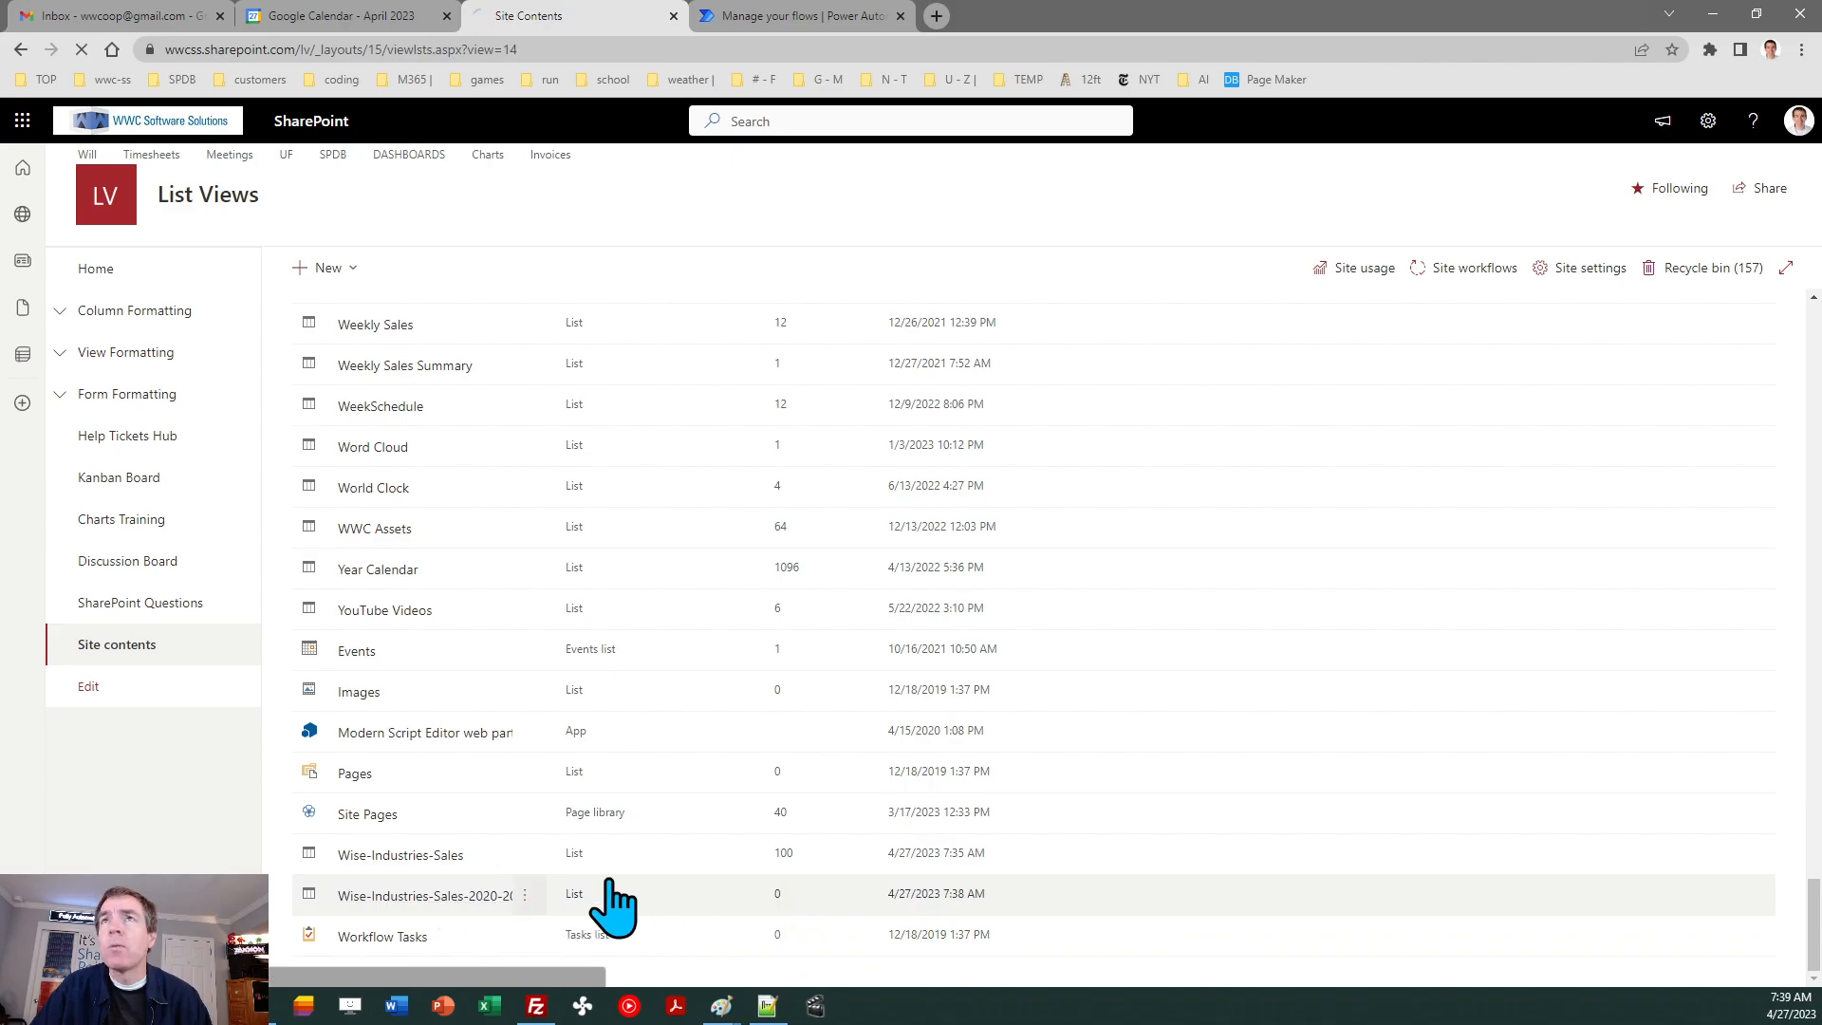
{"action": "left_click", "coordinate": [512, 895]}
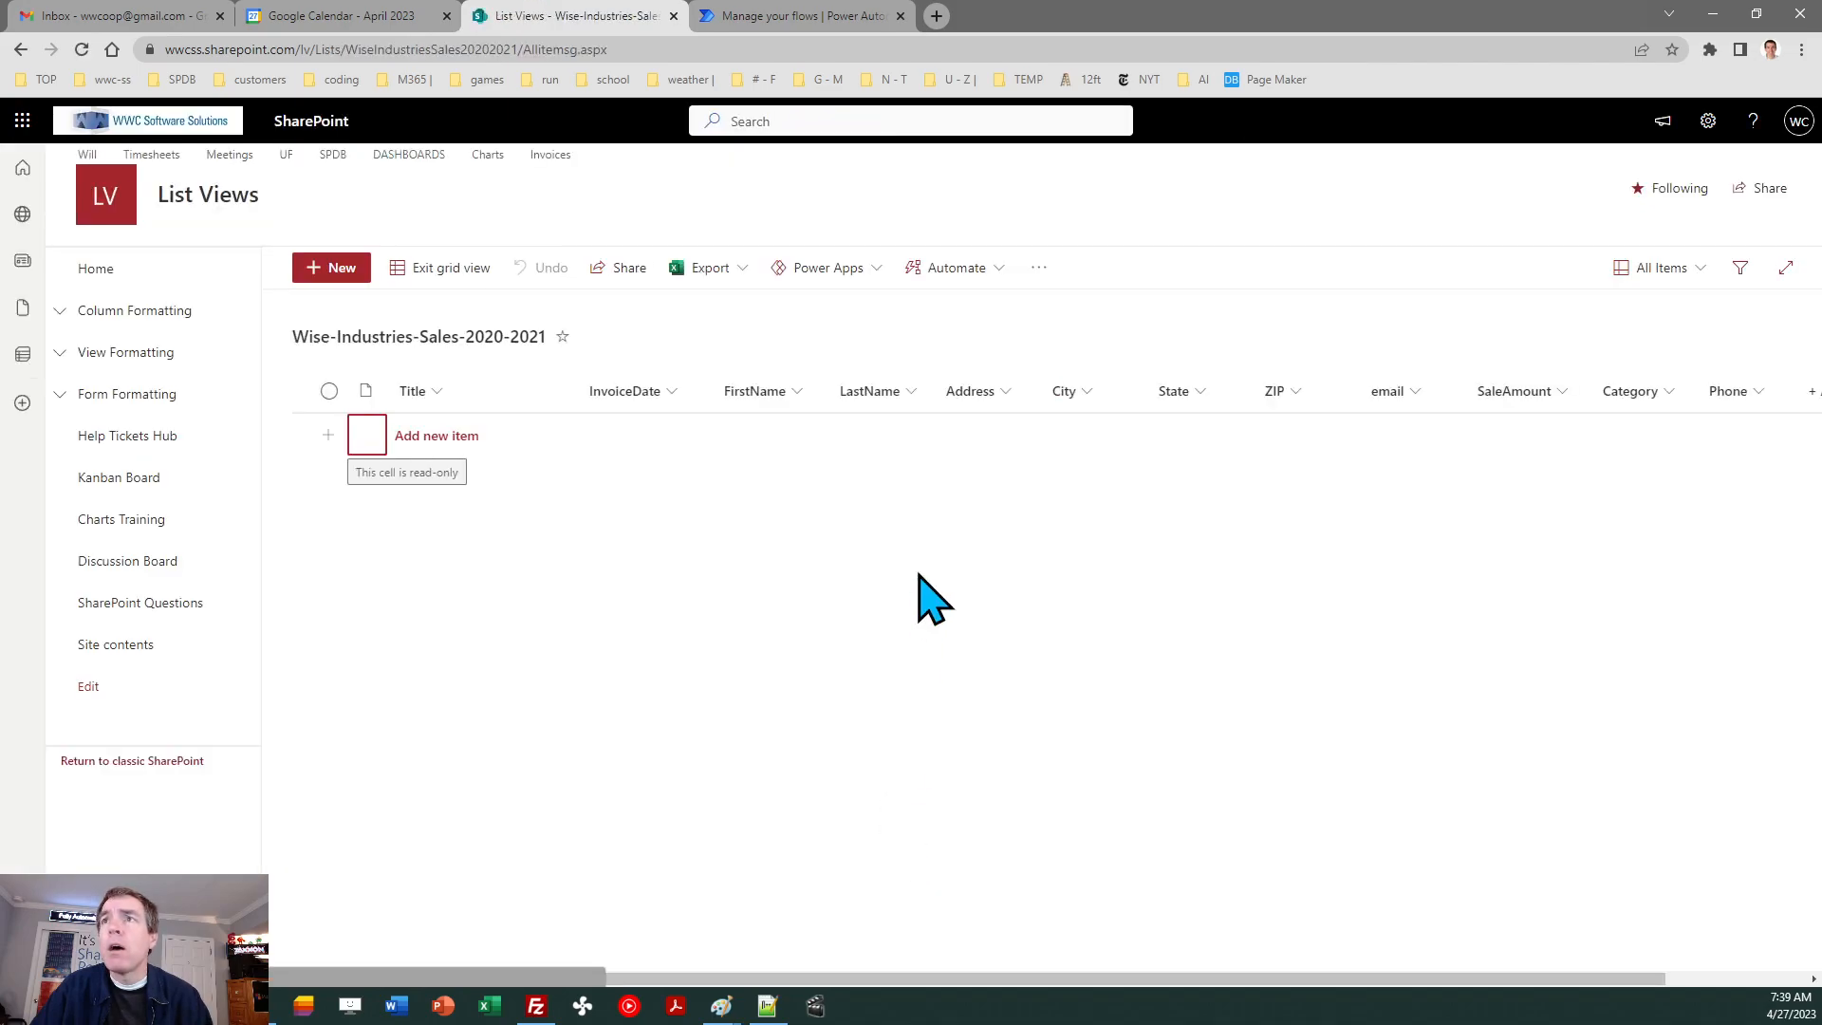
- In the advanced settings of the Wise-Industries-Sales-2020-2021 list, set Quick property editing to No
{"action": "left_click", "coordinate": [1708, 121]}
{"action": "left_click", "coordinate": [1567, 317]}
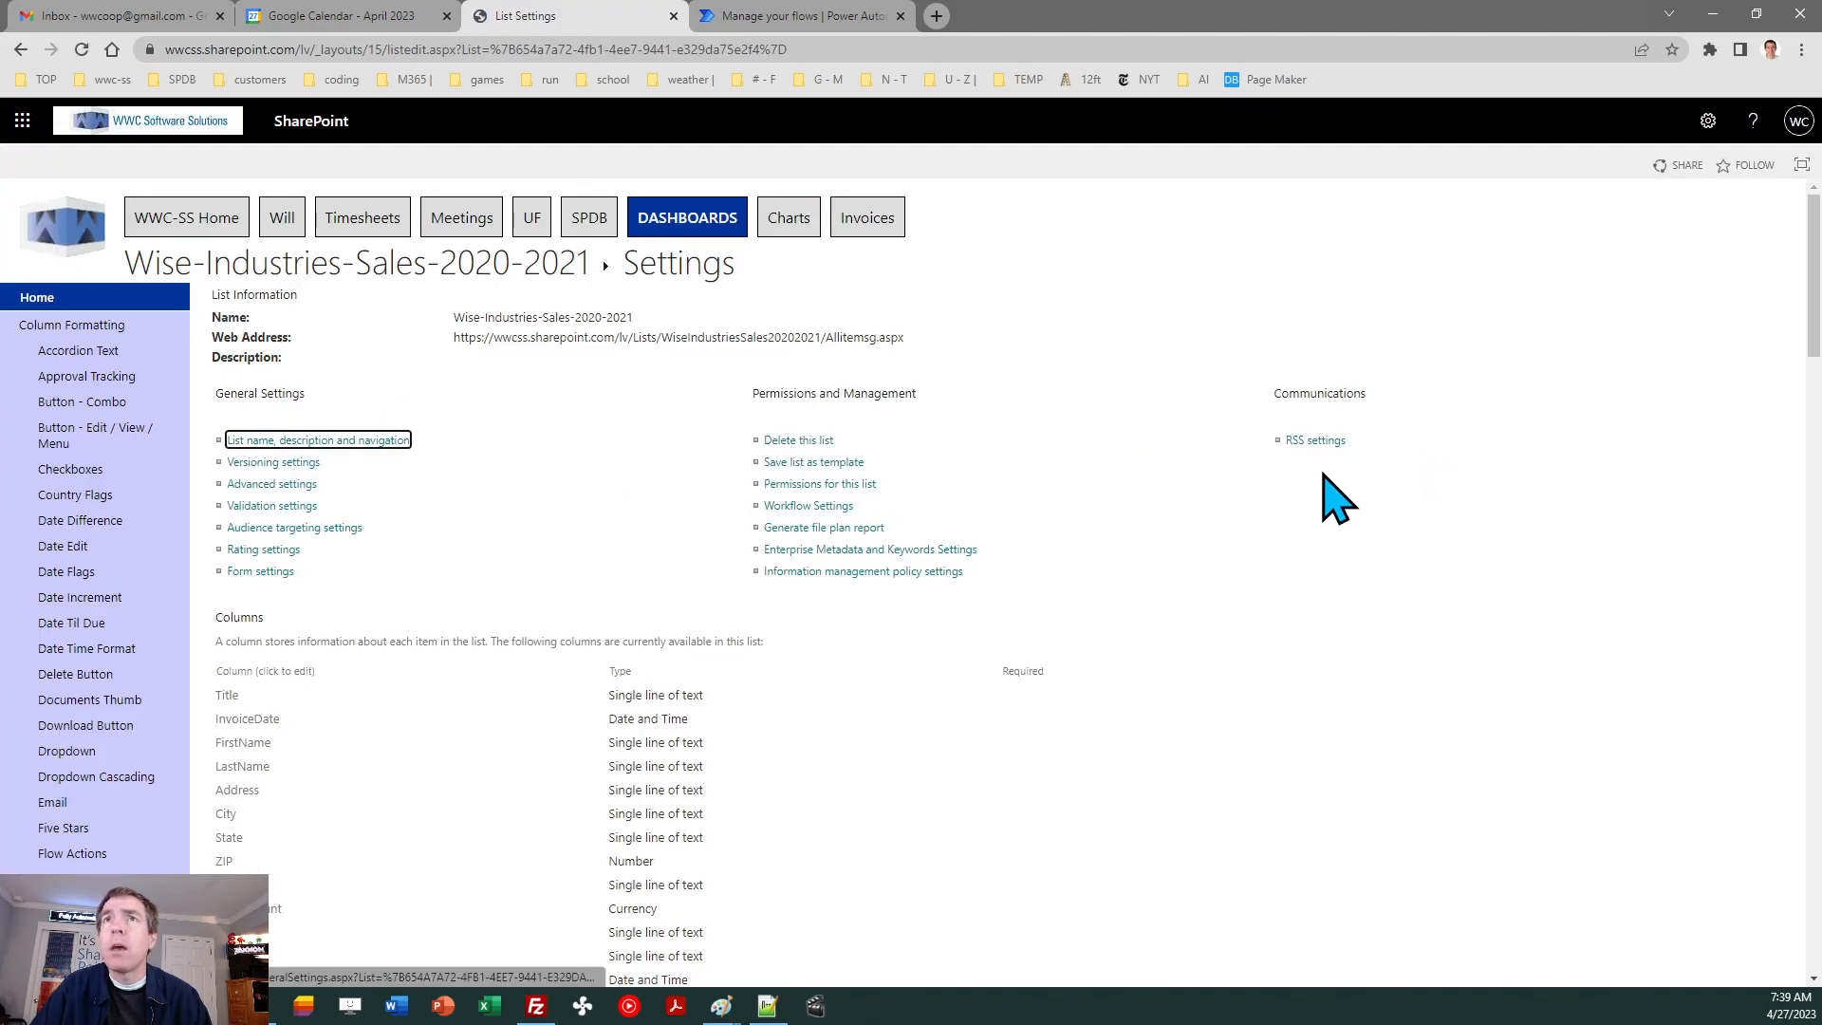
{"action": "left_click", "coordinate": [272, 484]}
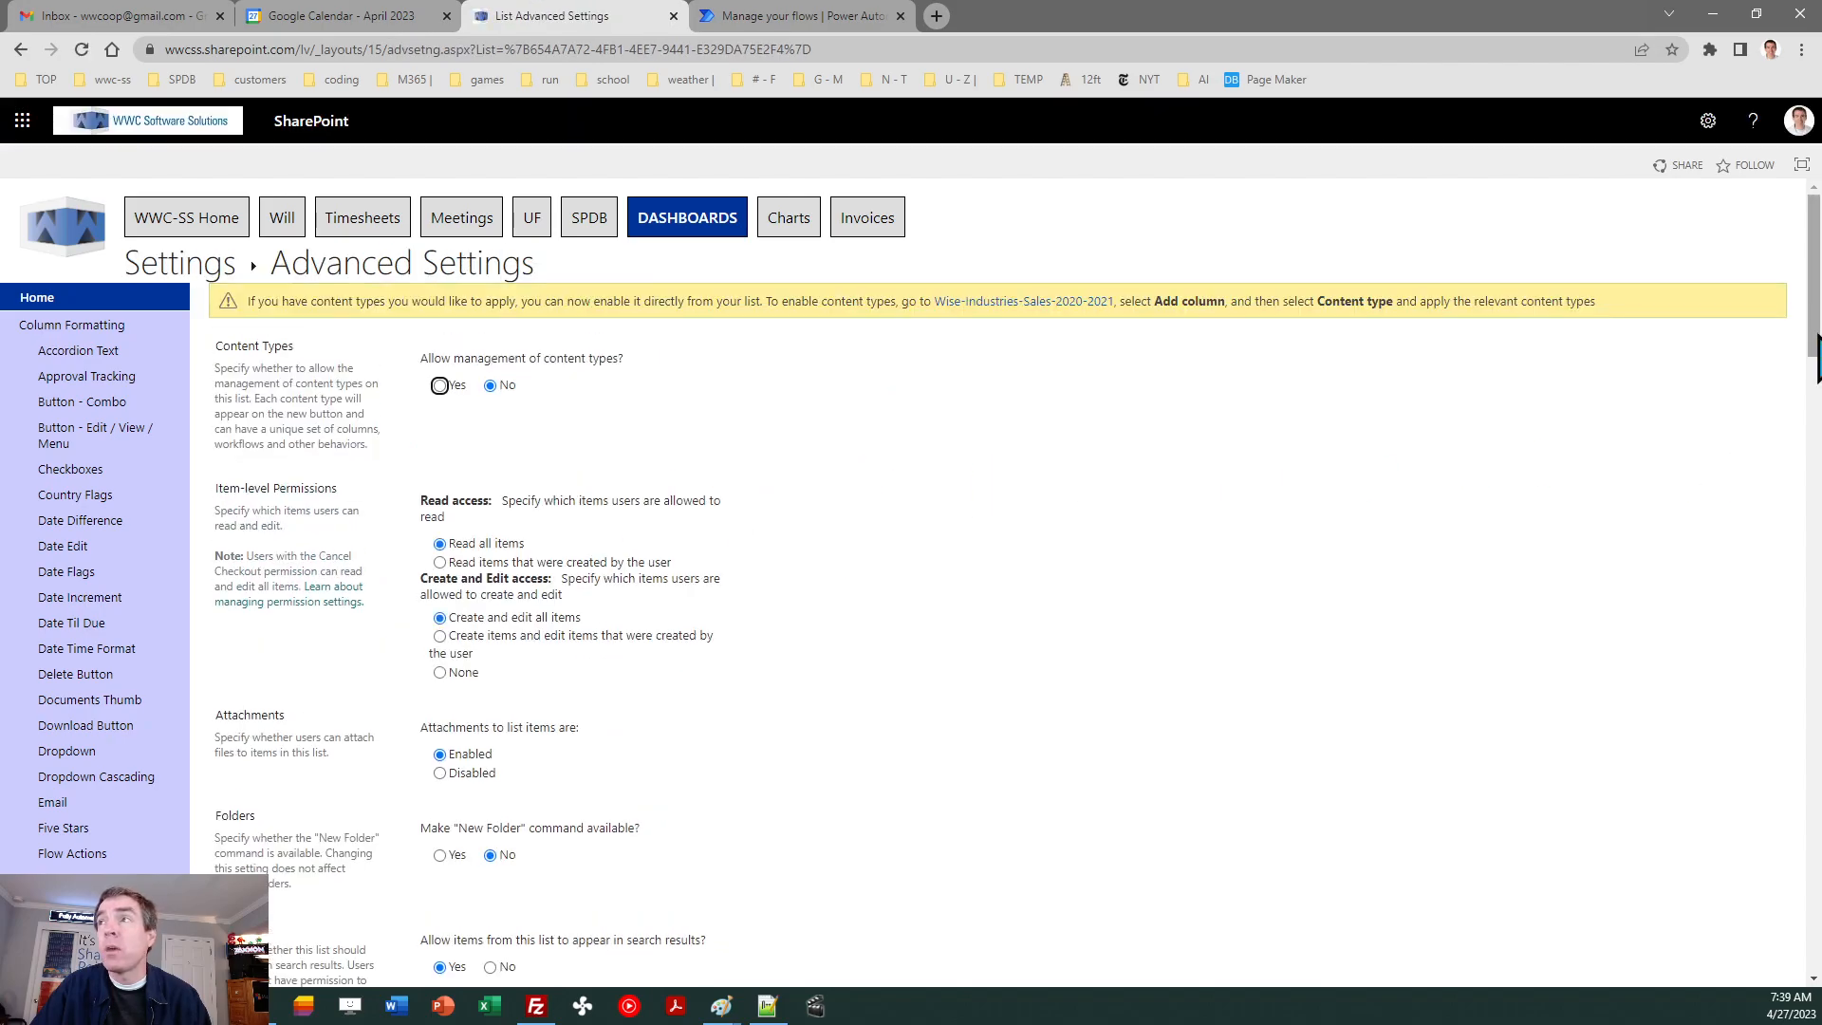
{"action": "left_click_drag", "start_coordinate": [1820, 299], "coordinate": [1820, 441]}
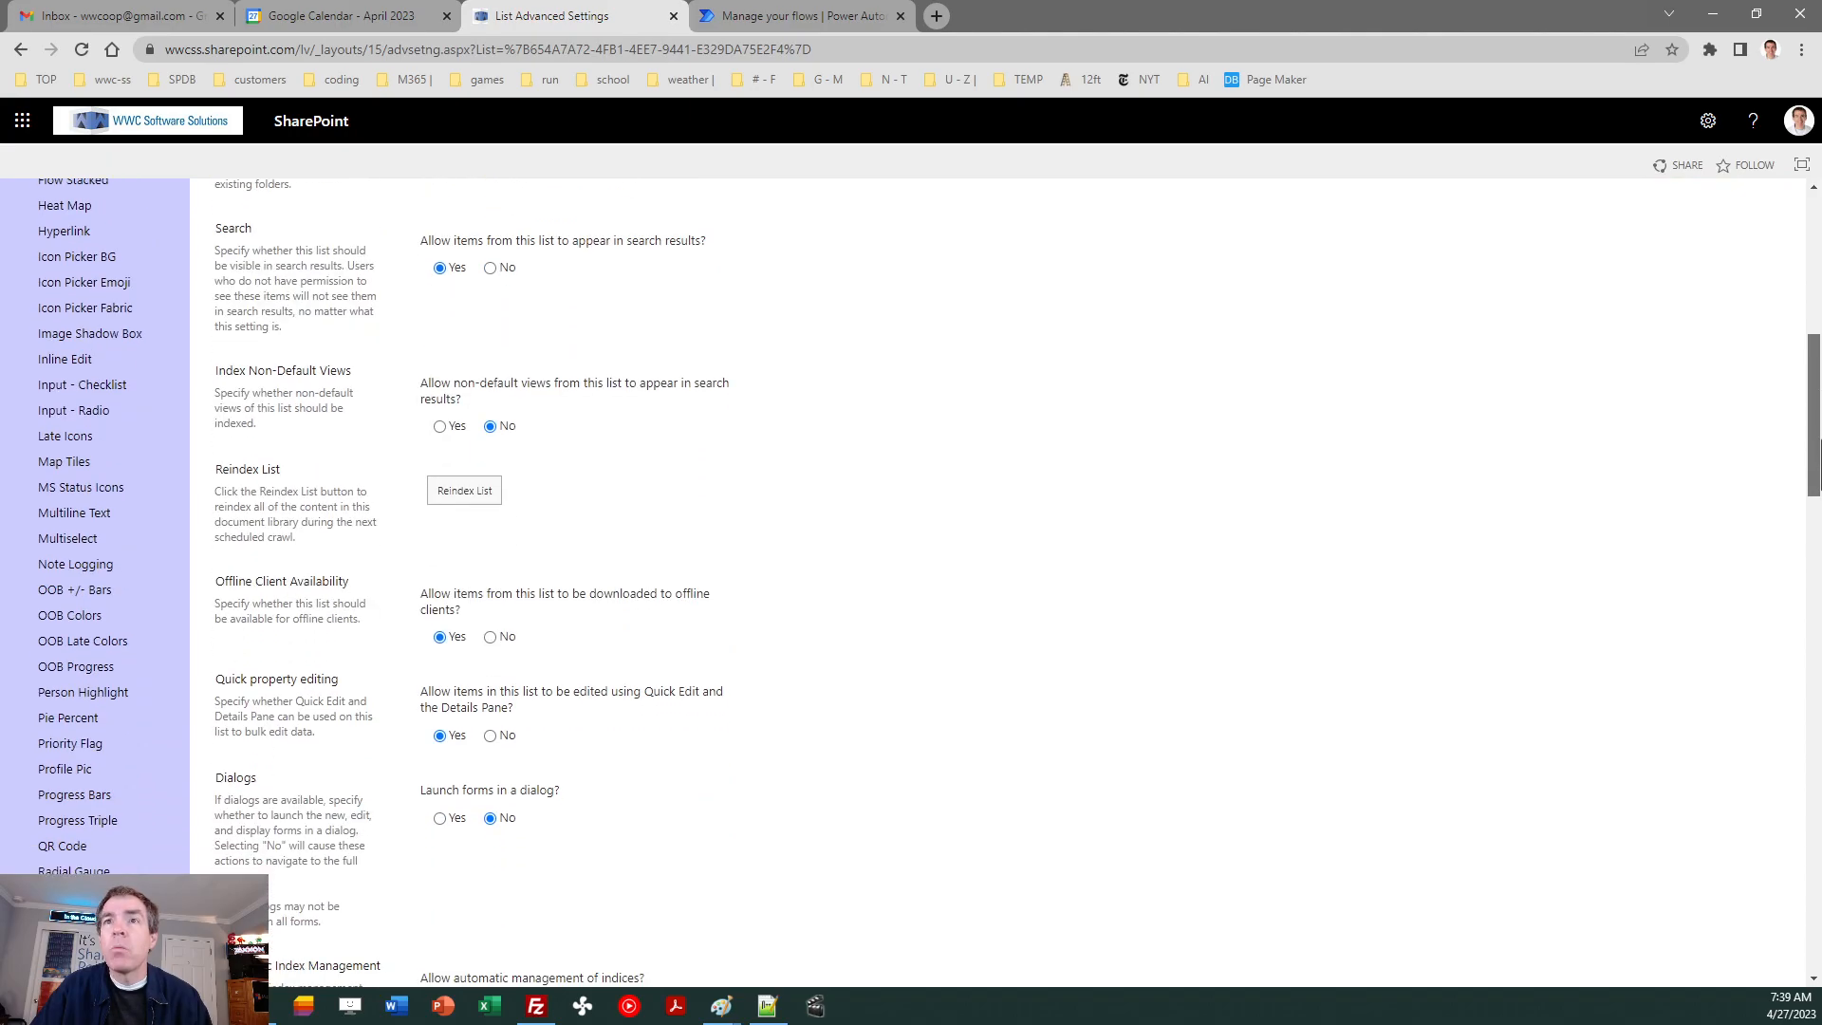
{"action": "left_click", "coordinate": [490, 736]}
- Set the list experience to New experience, save the advanced settings, and return to the Wise-Industries-Sales-2020-2021 list
{"action": "left_click_drag", "start_coordinate": [1818, 437], "coordinate": [1818, 575]}
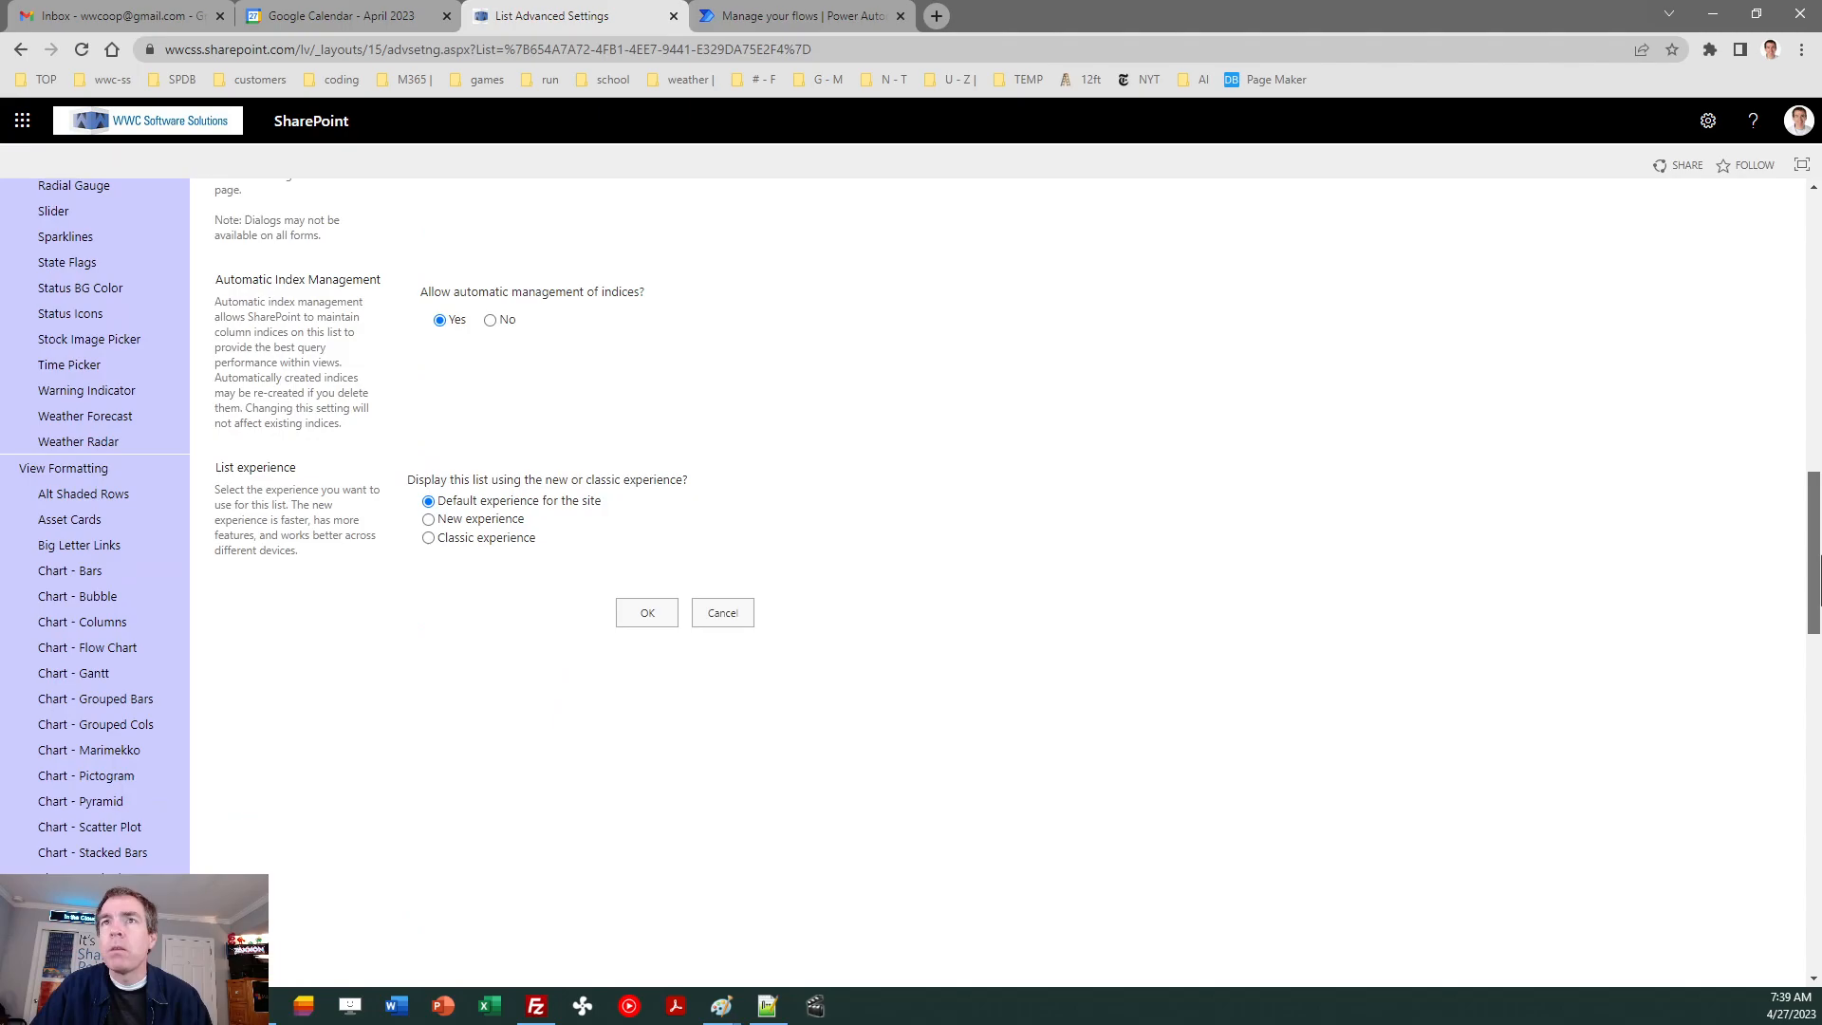
{"action": "left_click", "coordinate": [503, 518]}
{"action": "left_click", "coordinate": [647, 612]}
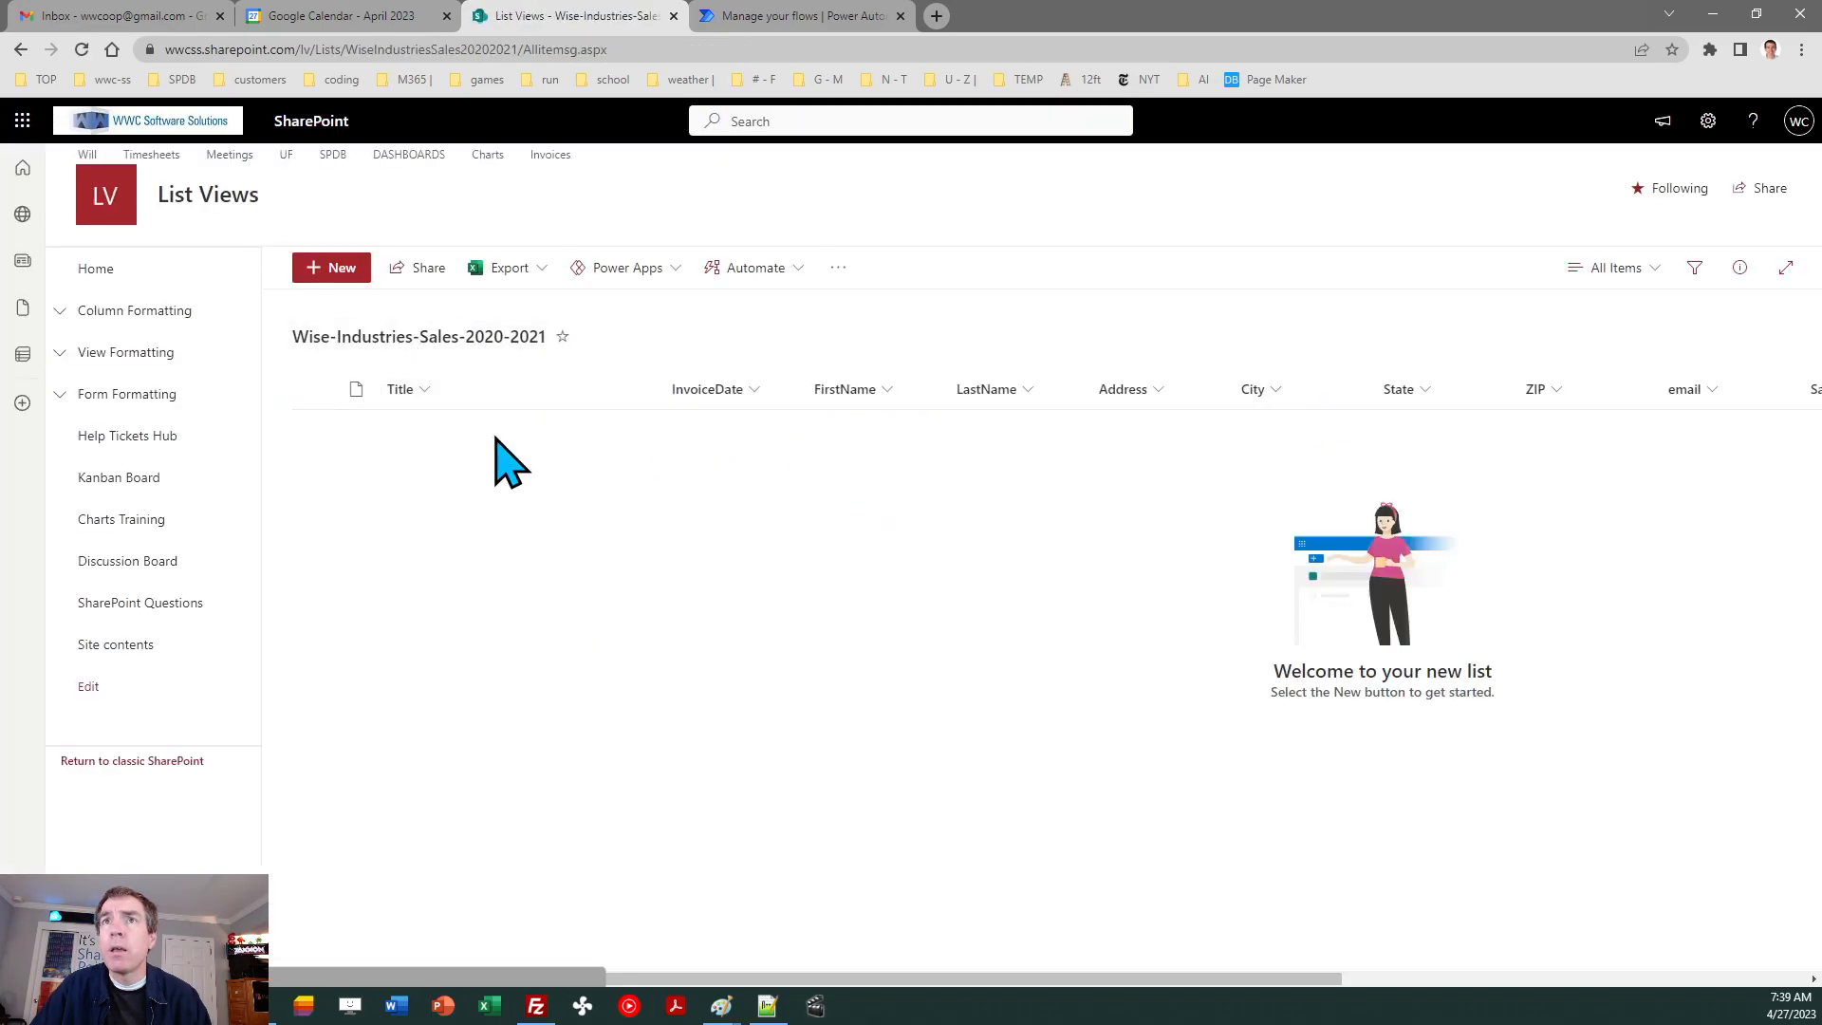
- Add a Count total to the Title column of the Wise-Industries-Sales-2020-2021 list and refresh the page
{"action": "left_click", "coordinate": [427, 389]}
{"action": "mouse_move", "coordinate": [510, 602]}
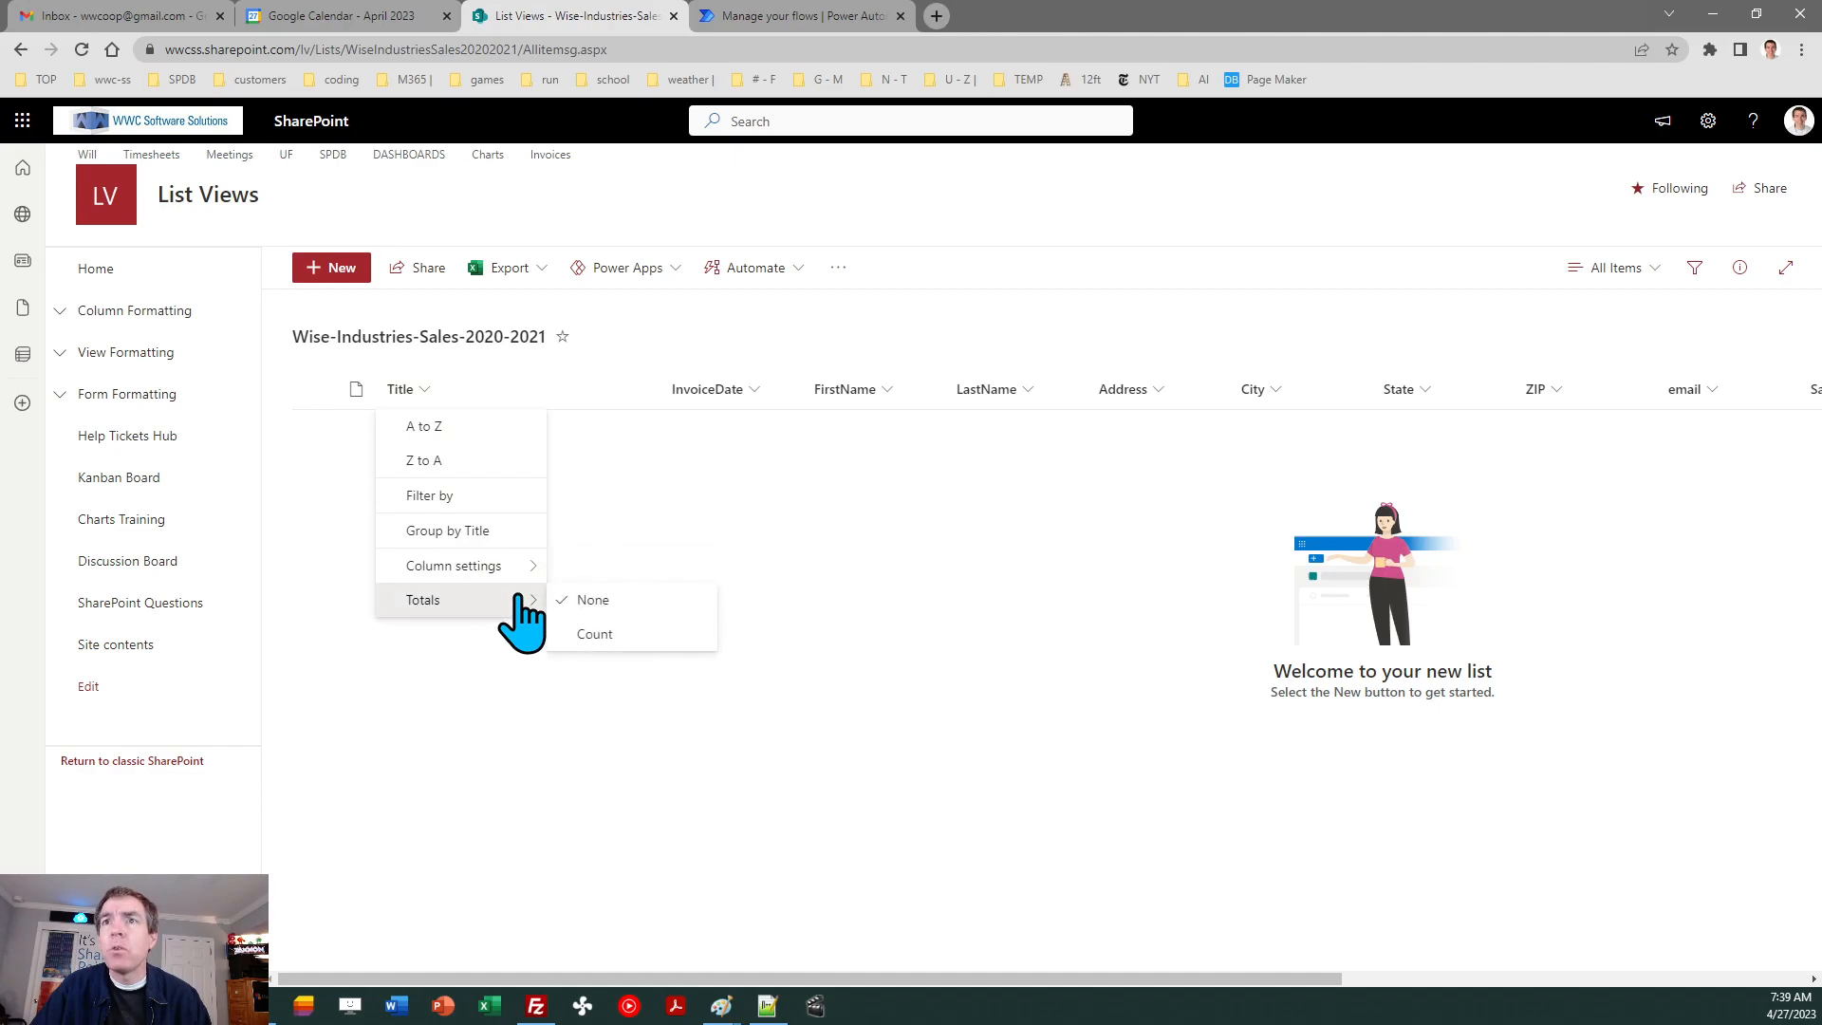
{"action": "left_click", "coordinate": [626, 636]}
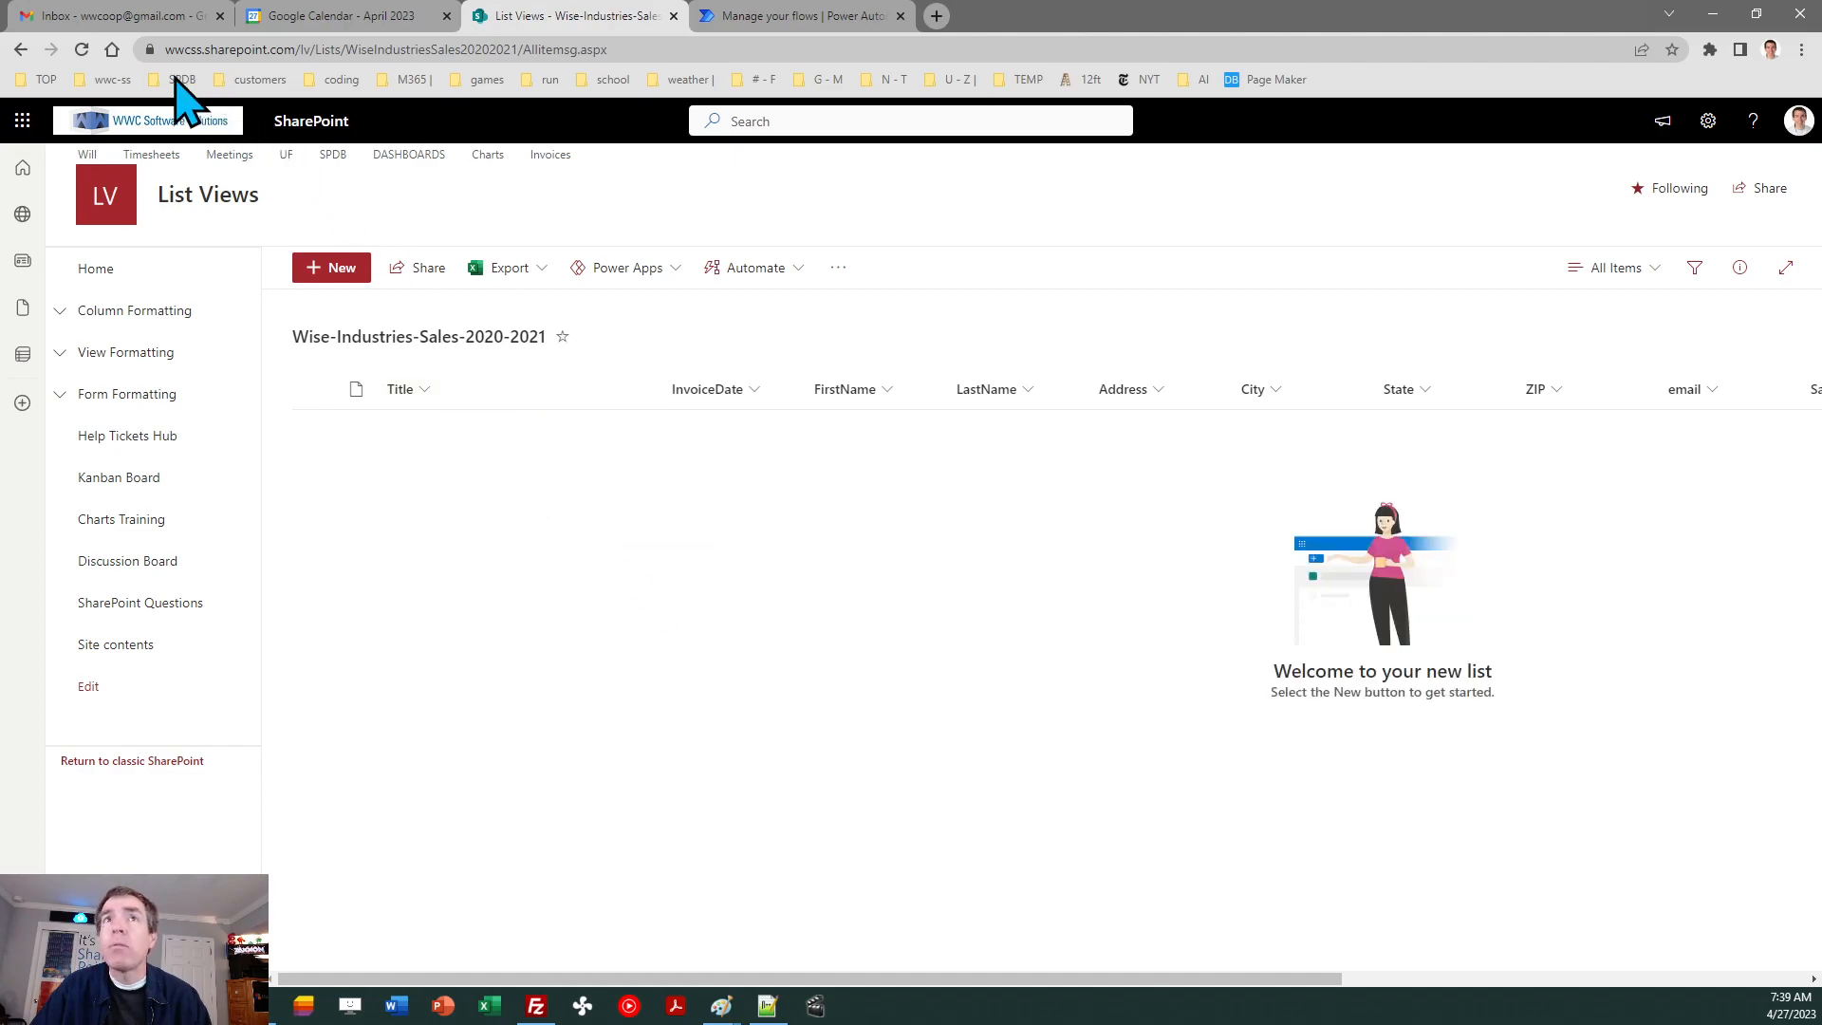
{"action": "left_click", "coordinate": [80, 51]}
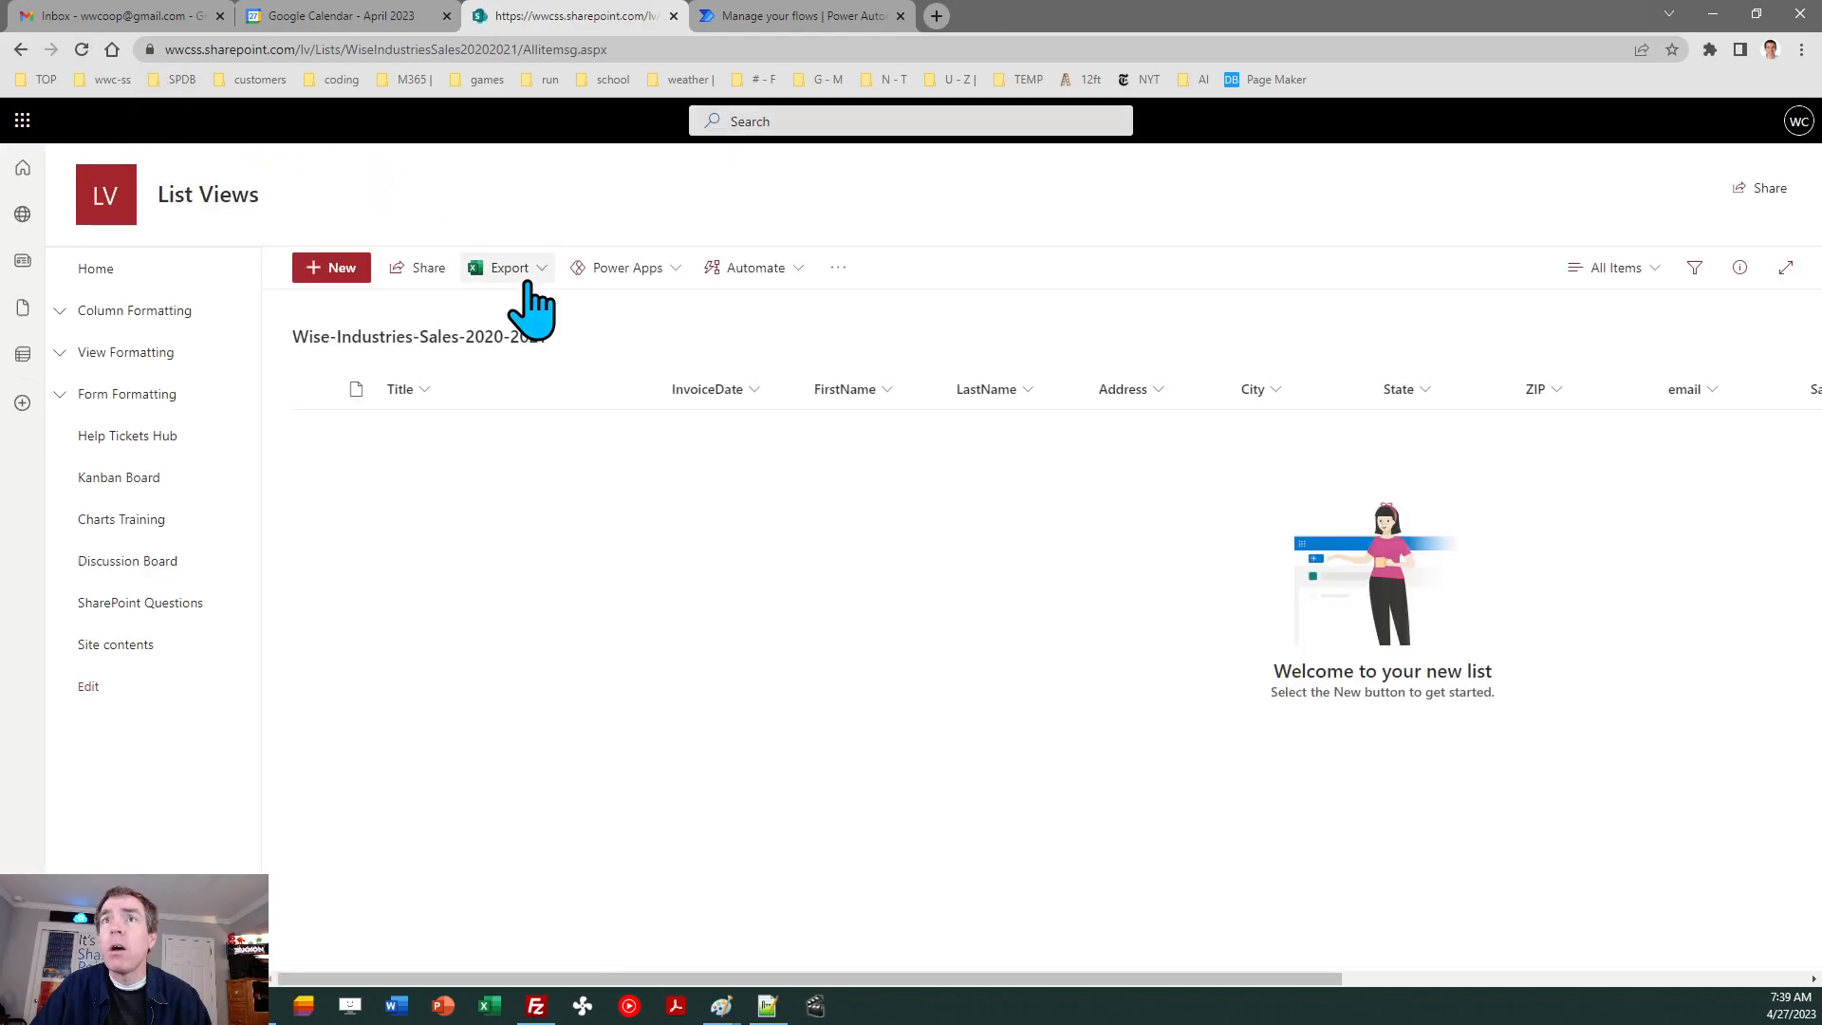
- Duplicate the browser tab showing the Wise-Industries-Sales-2020-2021 list and return to the original tab
{"action": "right_click", "coordinate": [525, 28]}
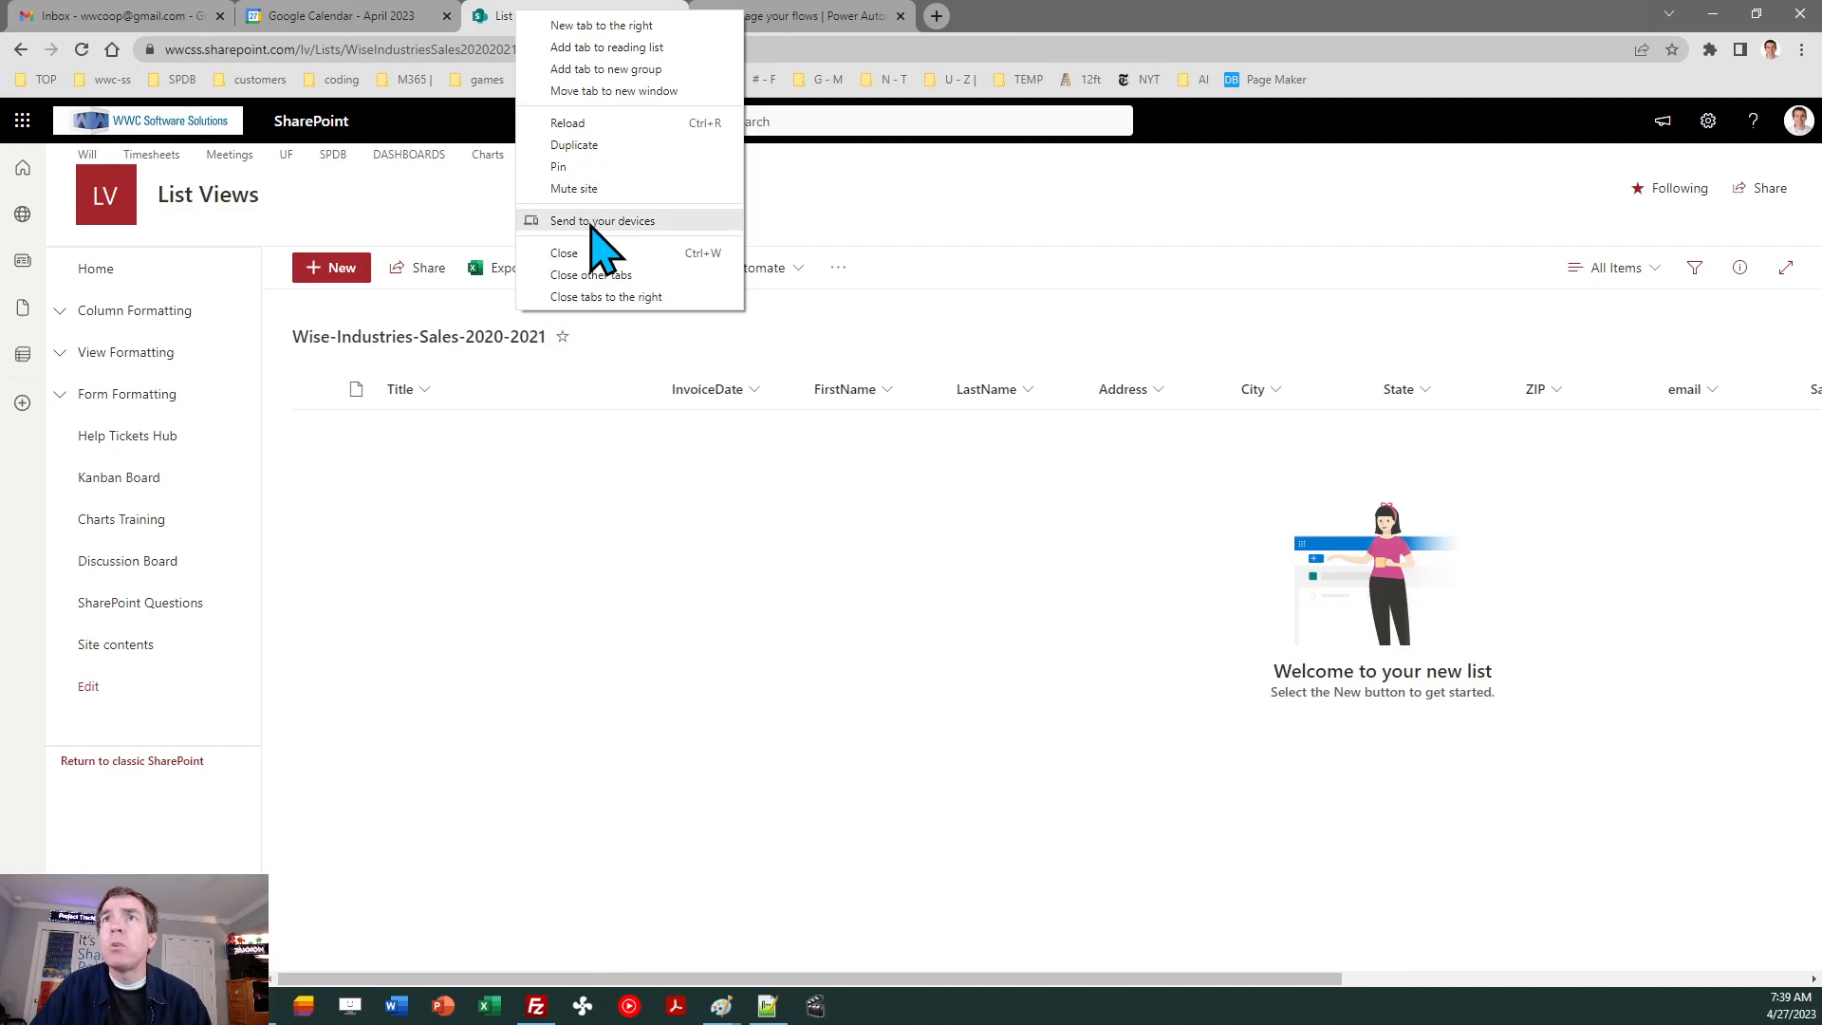
{"action": "left_click", "coordinate": [600, 145]}
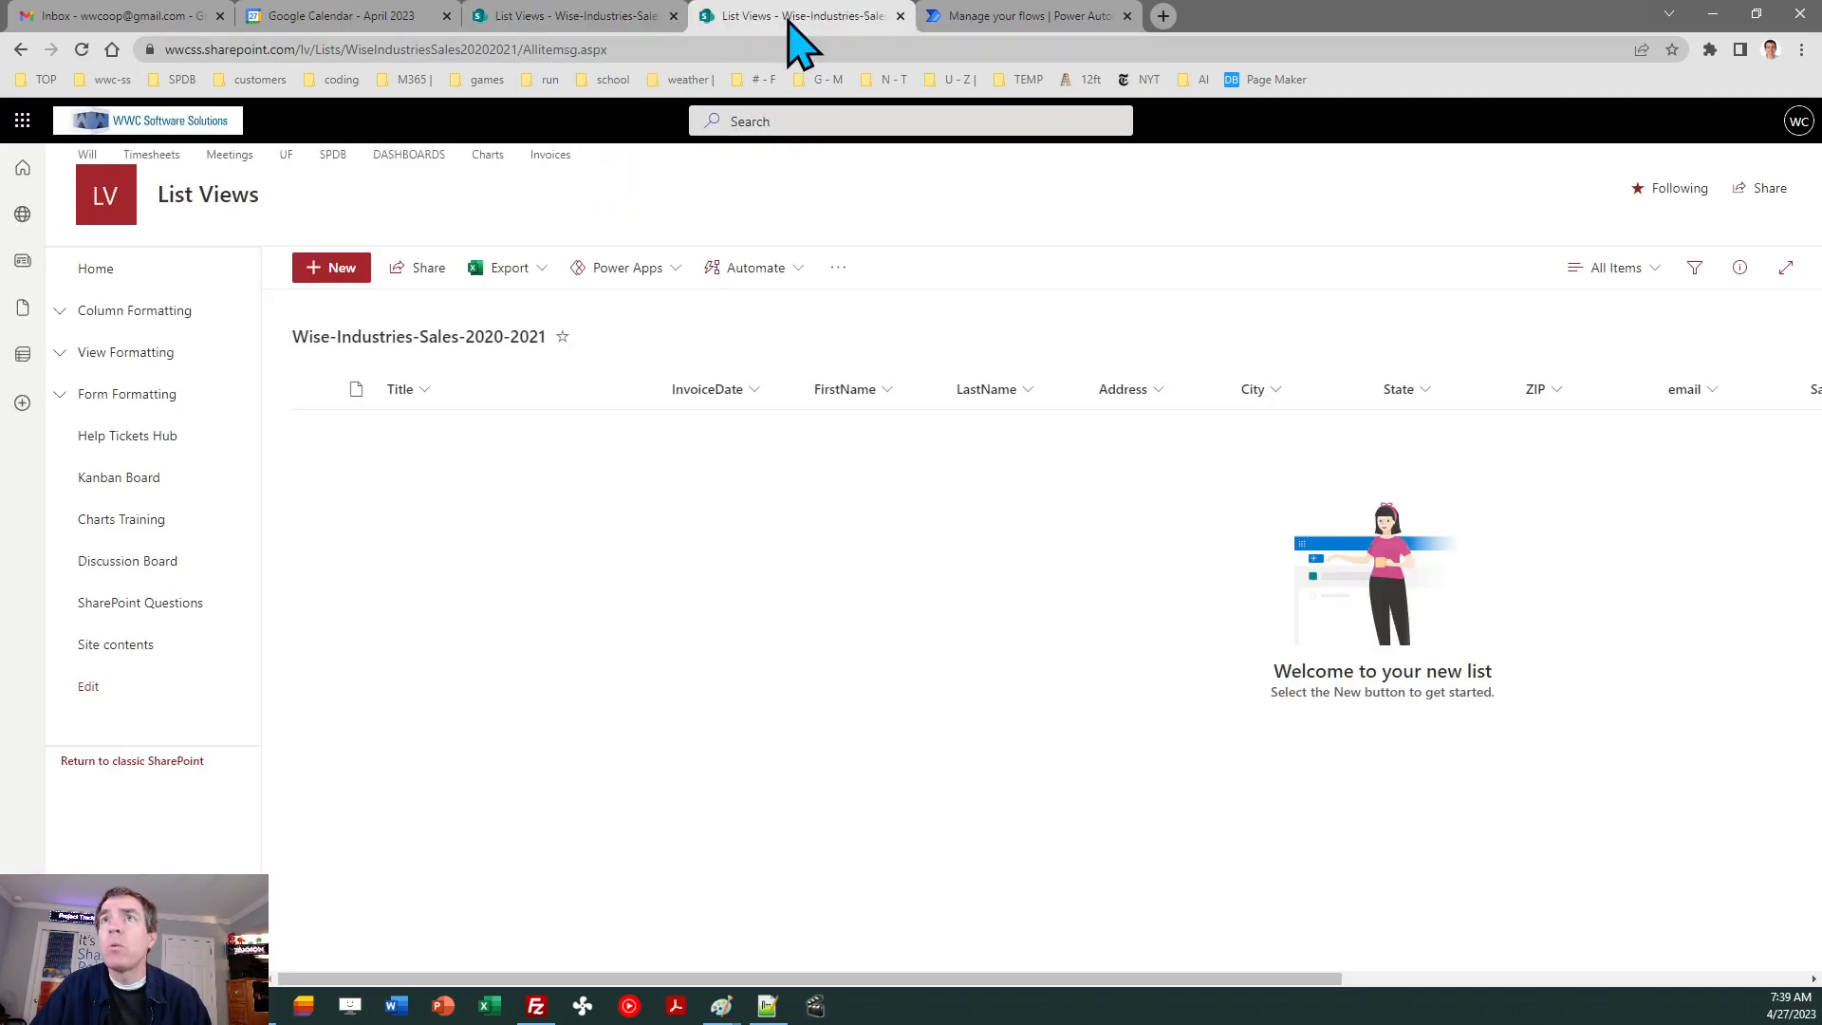
{"action": "left_click", "coordinate": [543, 19]}
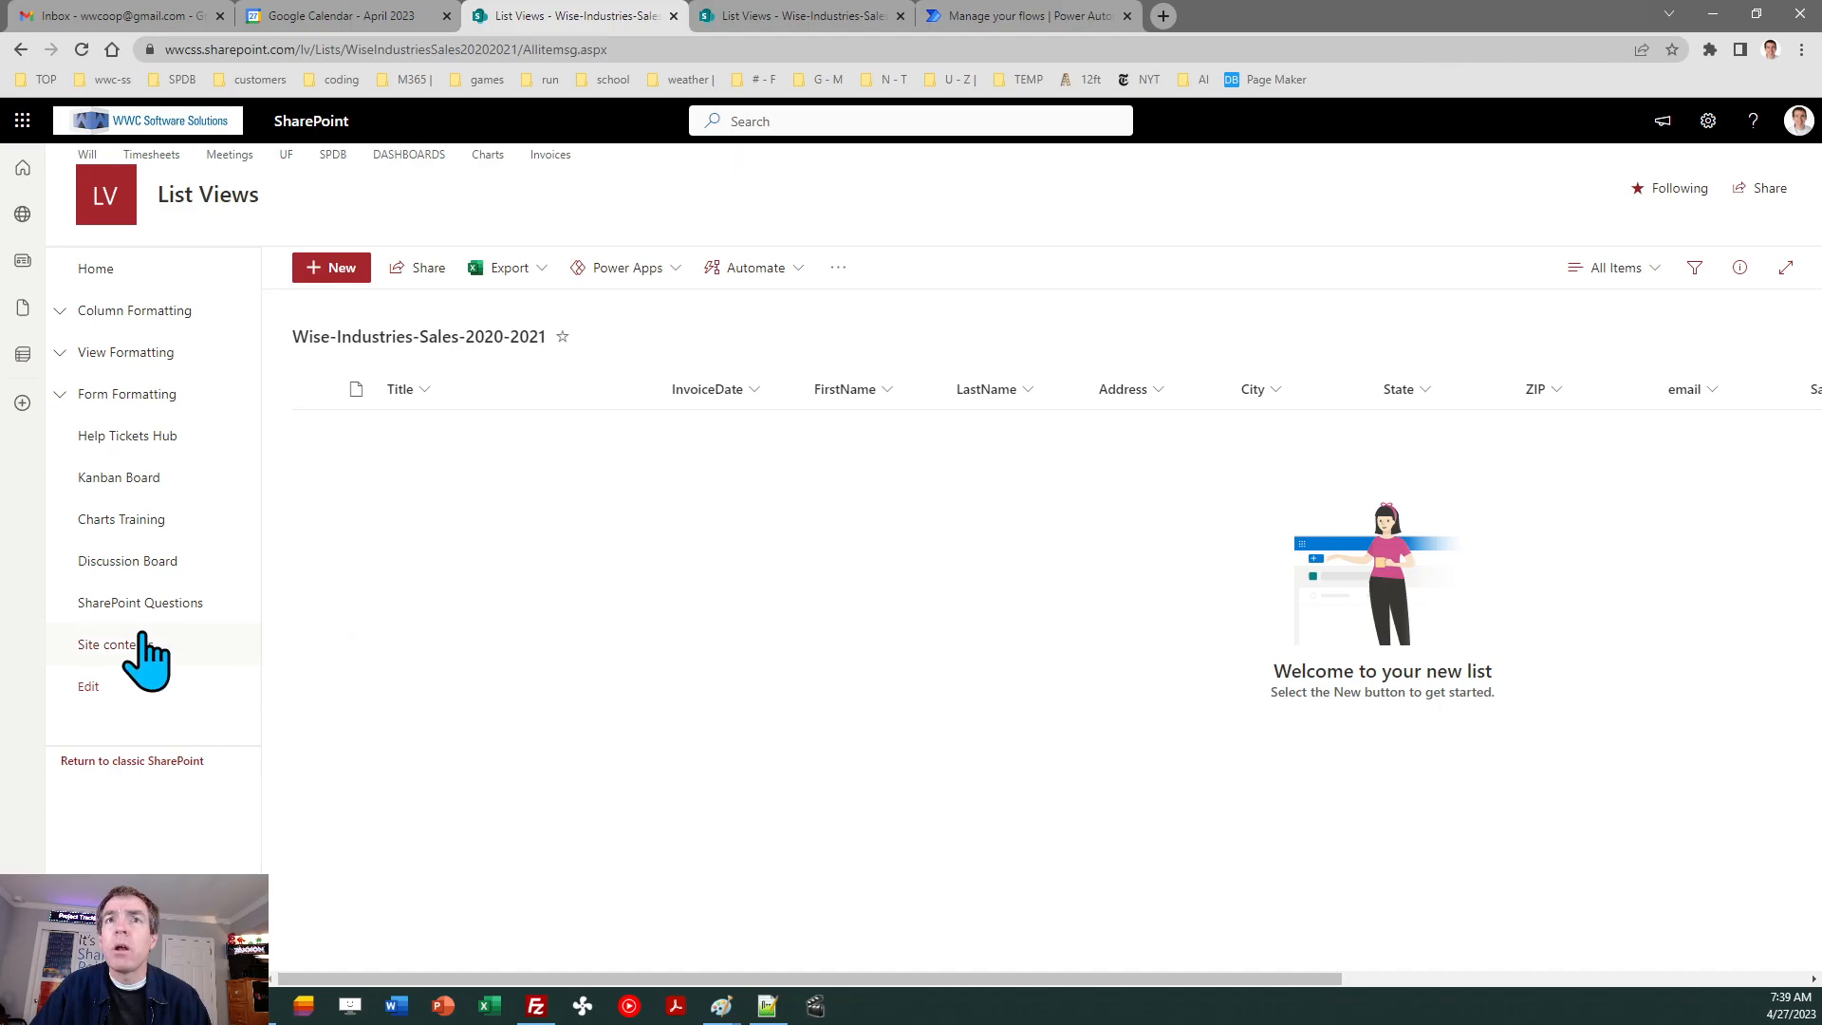
- Open the Wise-Industries-Sales list from the site contents in the original tab and compare it with the empty list in the other tab
{"action": "left_click", "coordinate": [104, 645]}
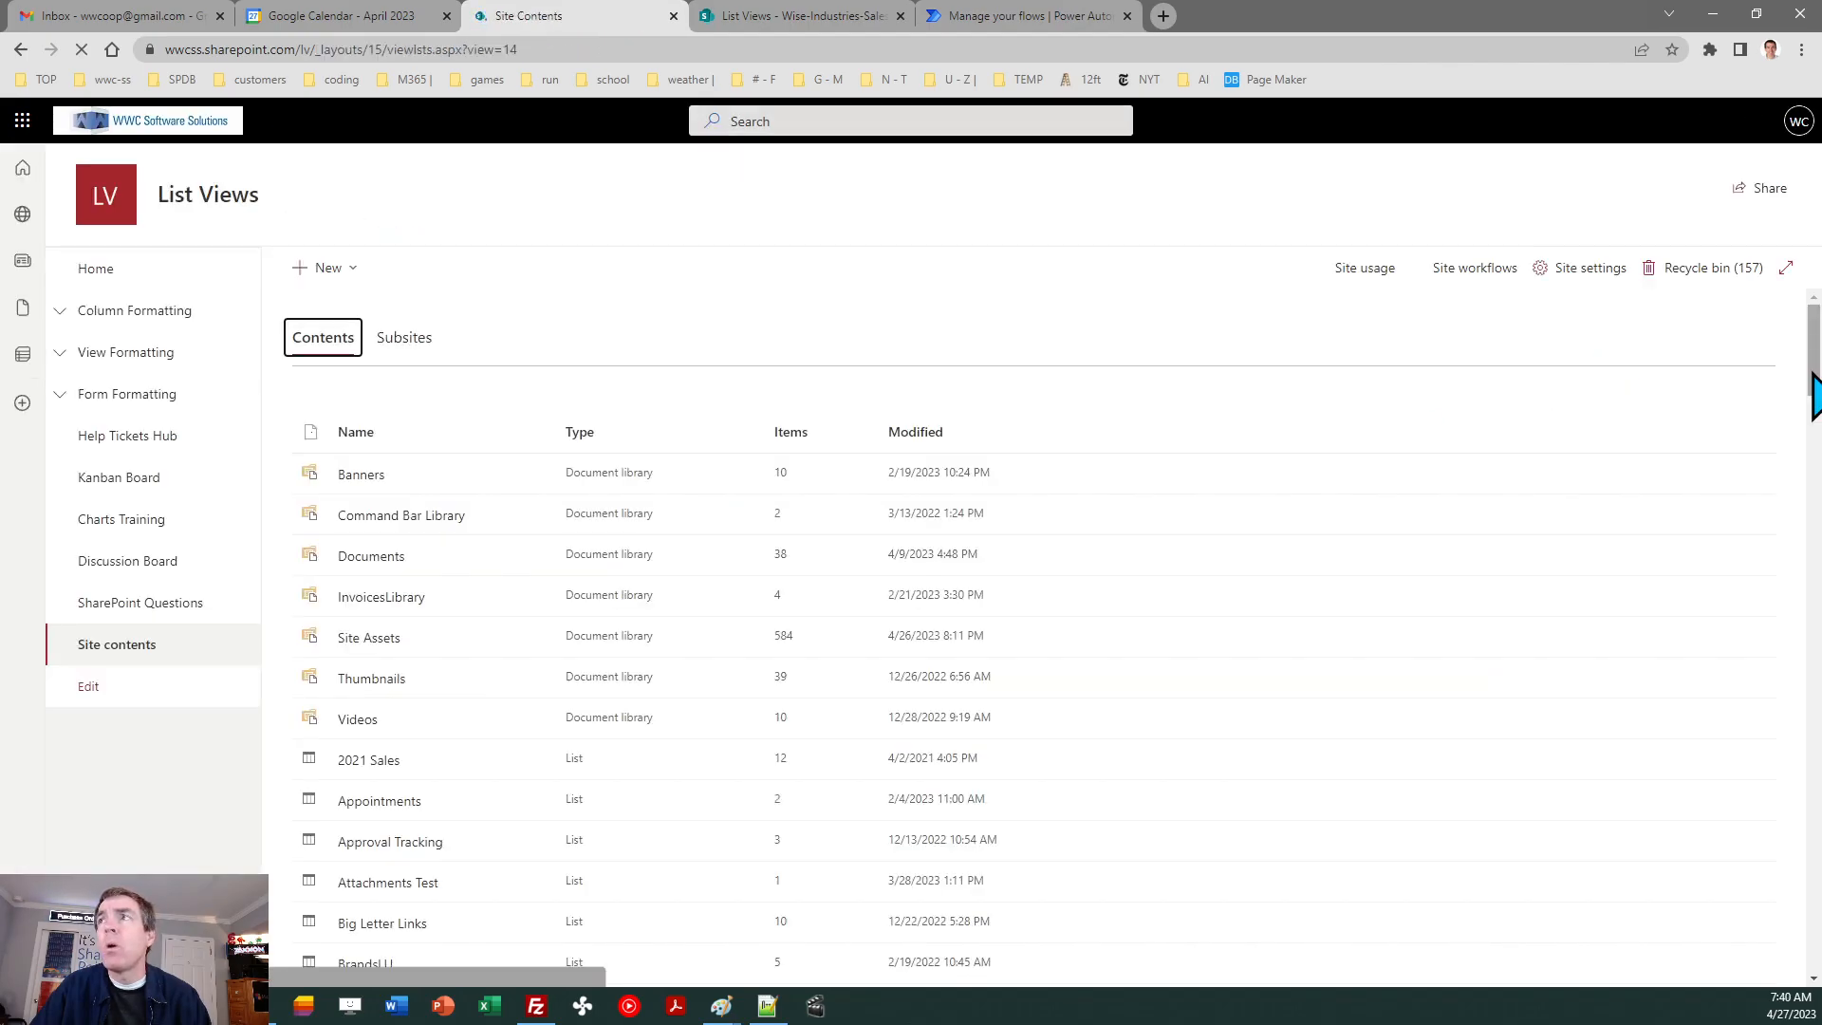
{"action": "scroll", "coordinate": [1522, 404], "scroll_direction": "down", "scroll_amount": 20}
{"action": "scroll", "coordinate": [1035, 631], "scroll_direction": "down", "scroll_amount": 1}
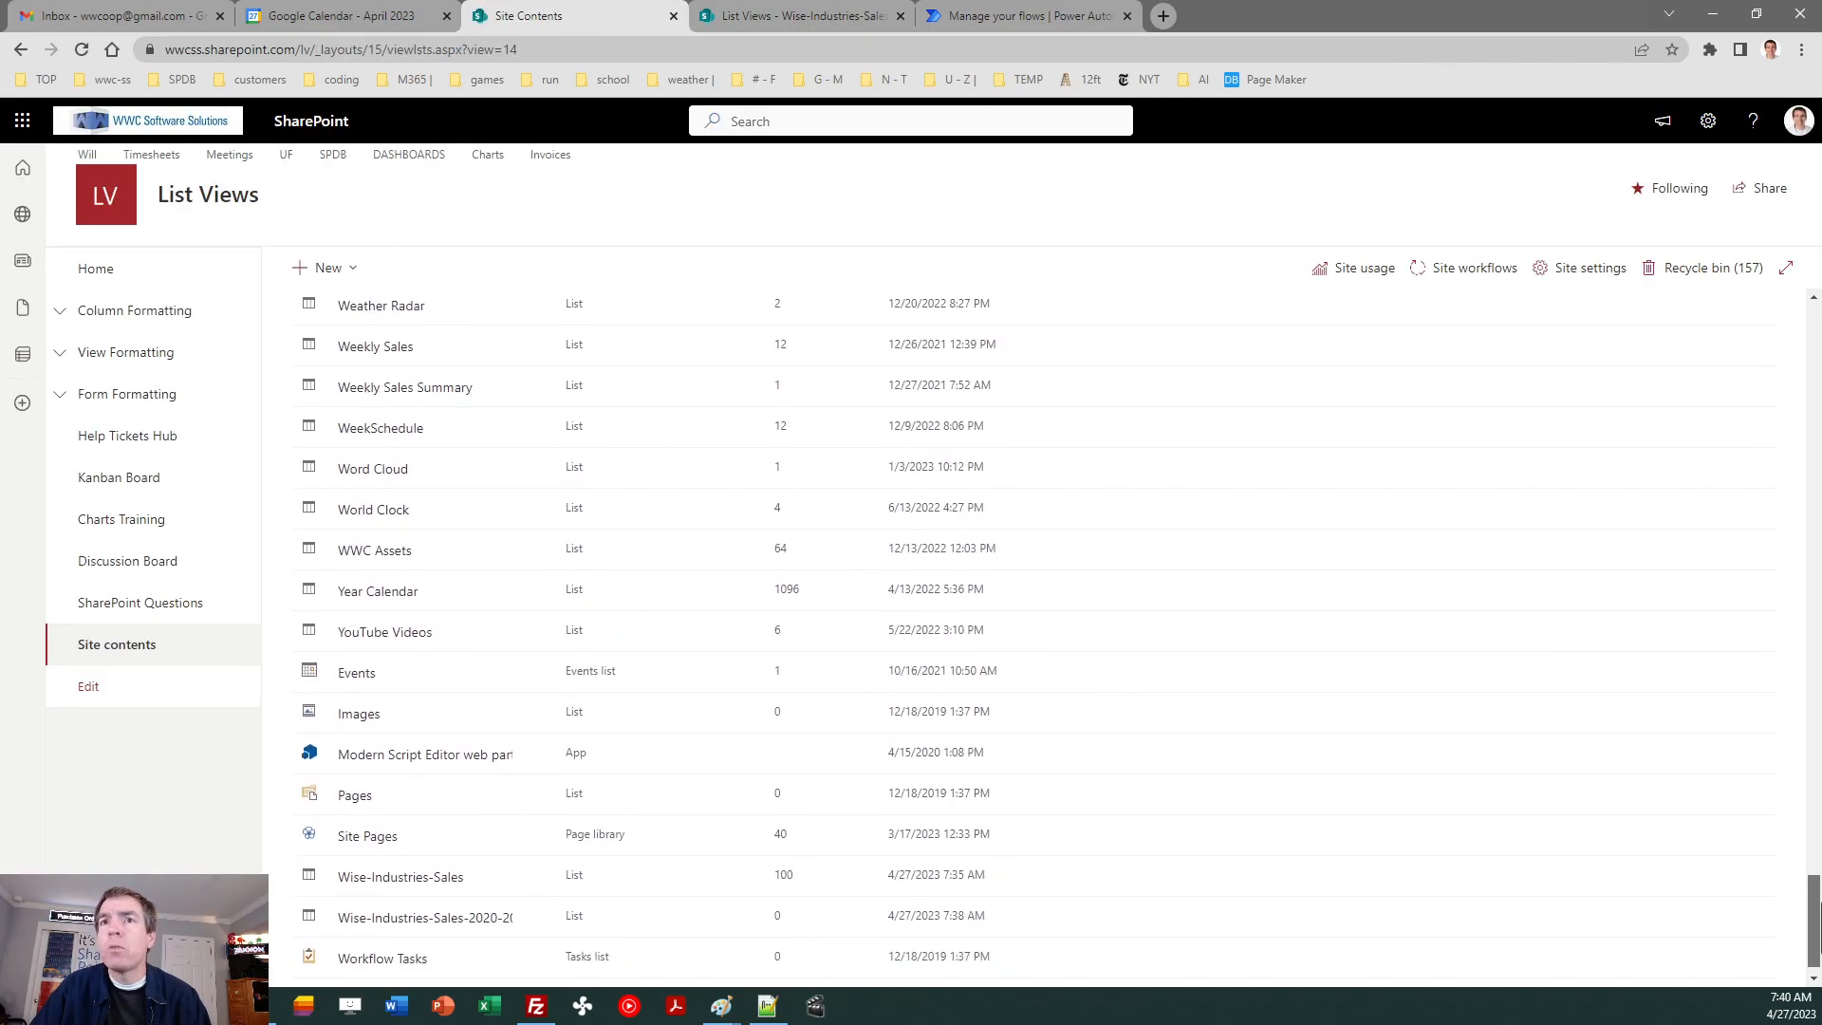
{"action": "scroll", "coordinate": [1062, 633], "scroll_direction": "down", "scroll_amount": 1}
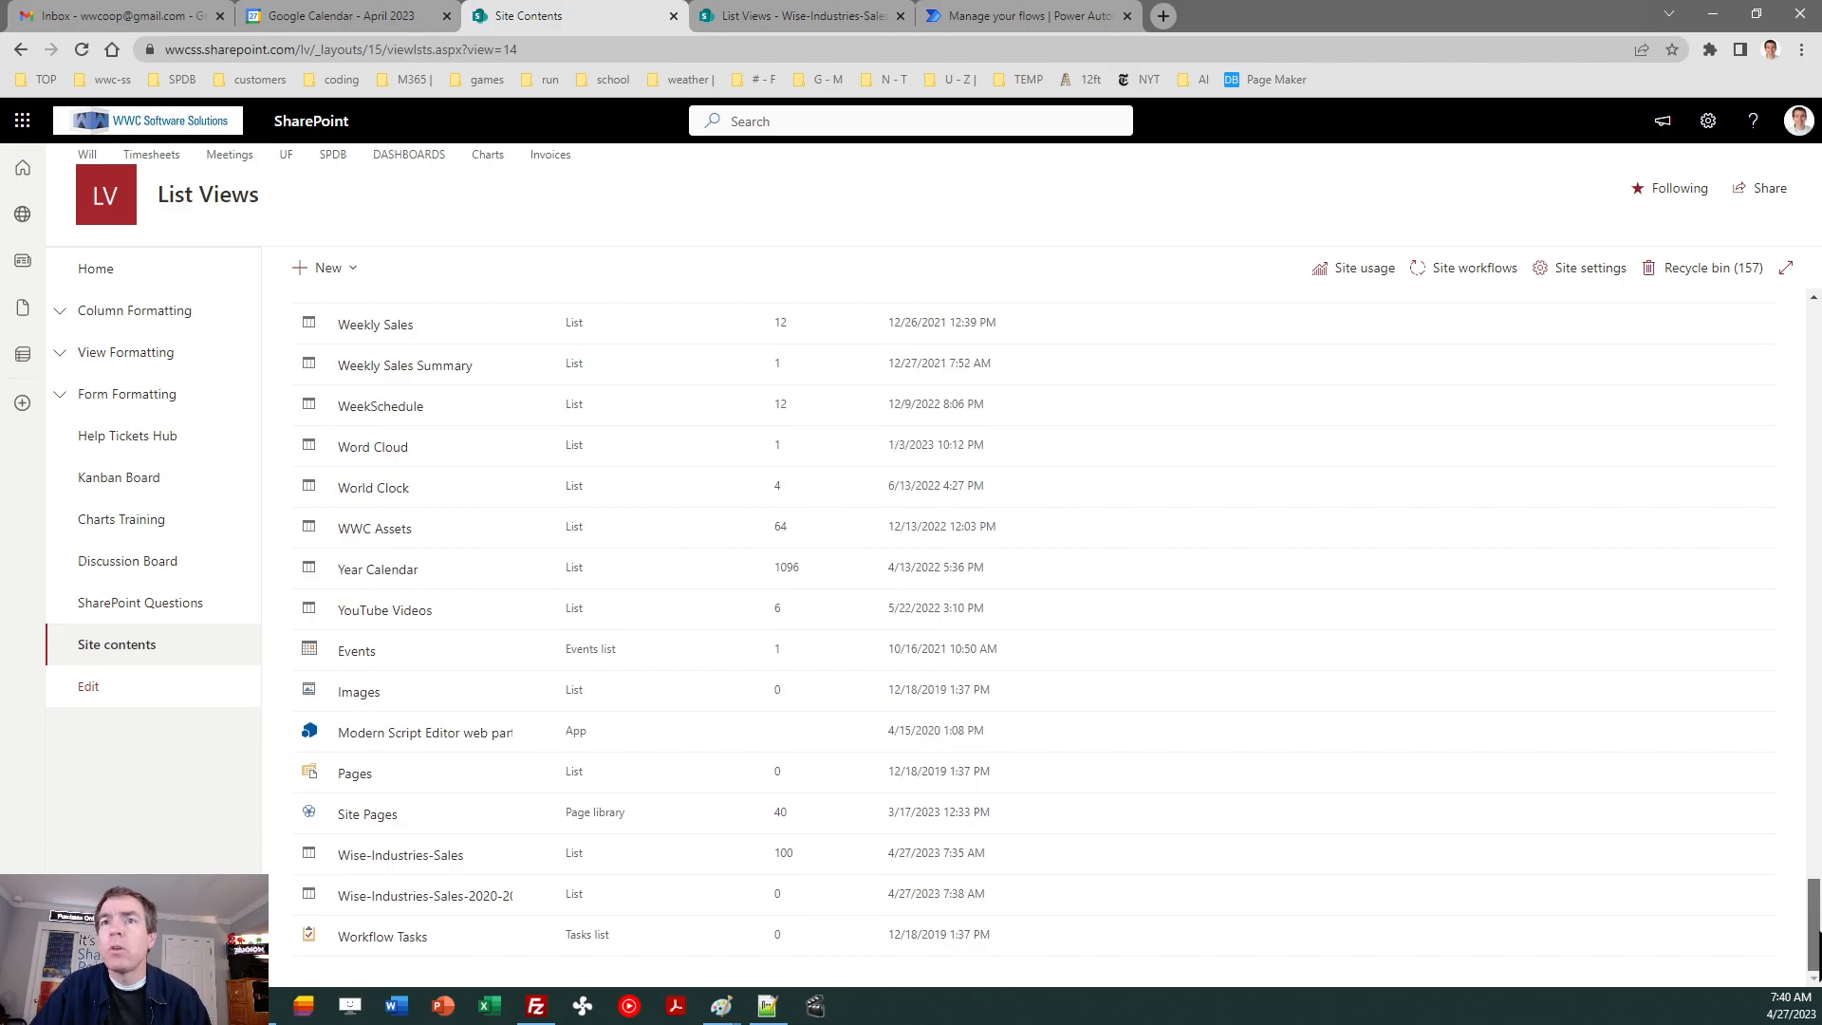
{"action": "left_click", "coordinate": [394, 855]}
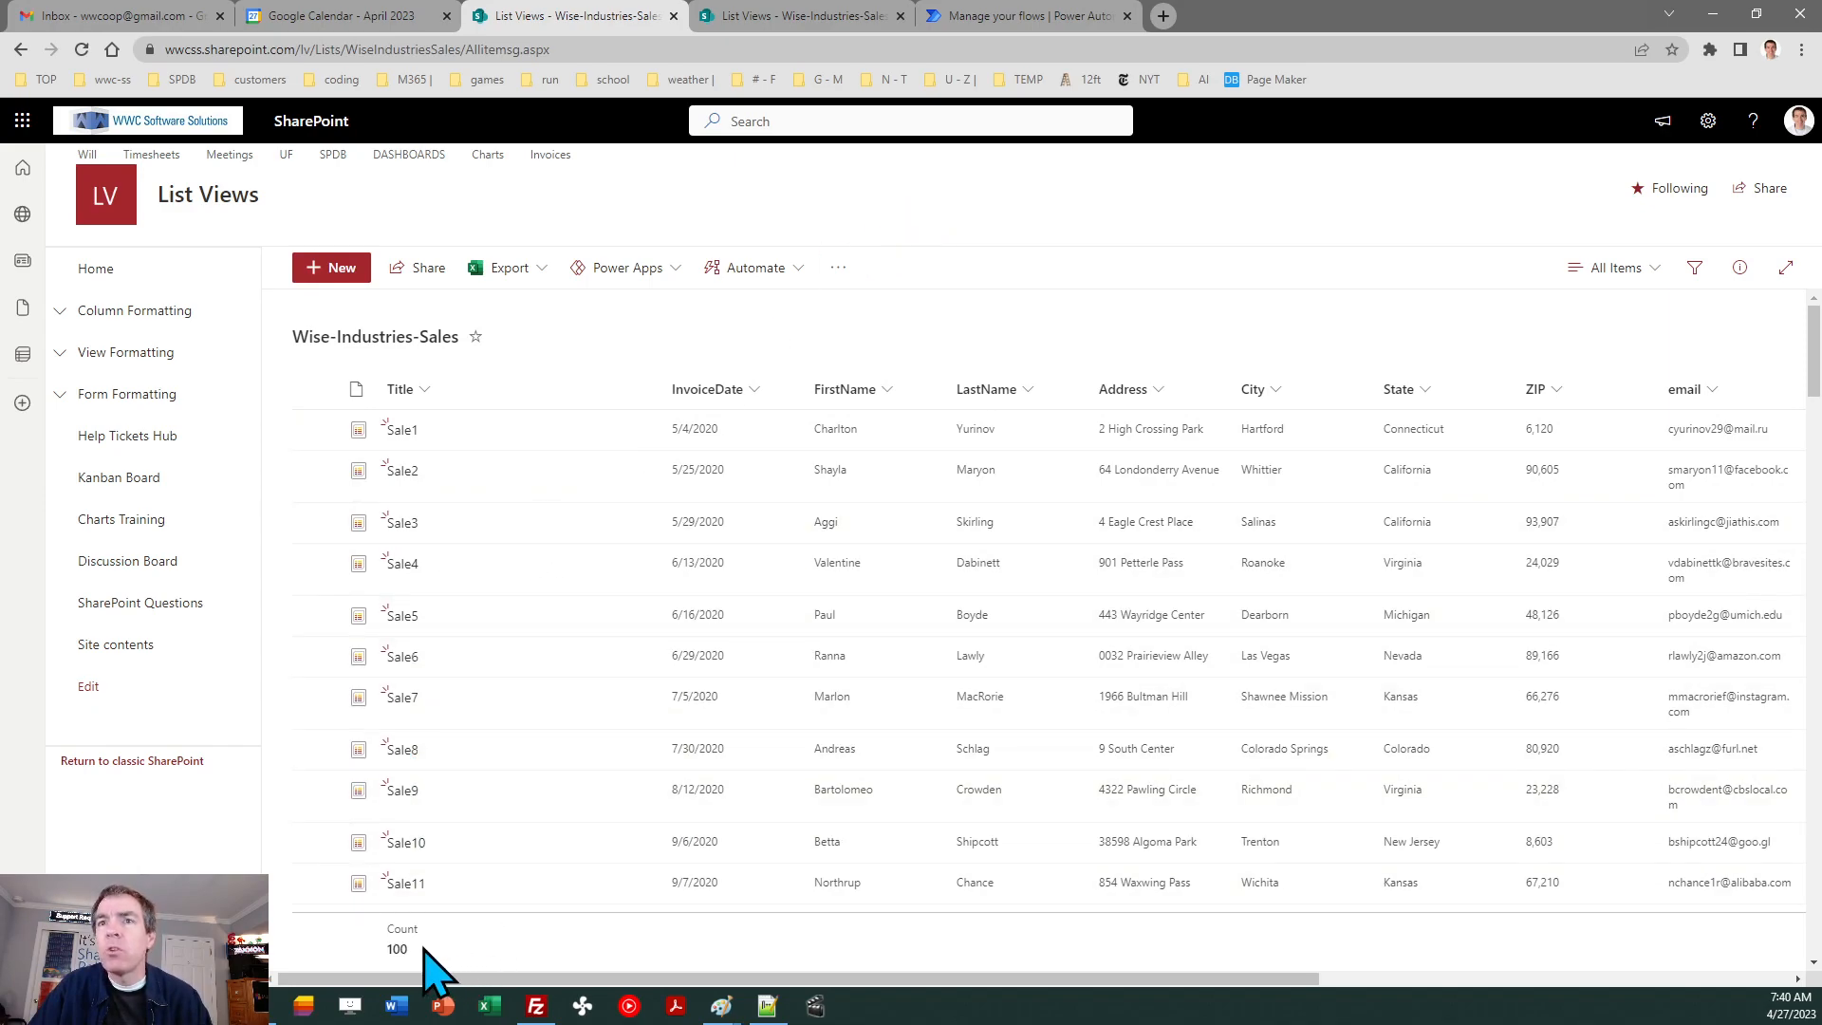
{"action": "left_click", "coordinate": [799, 21]}
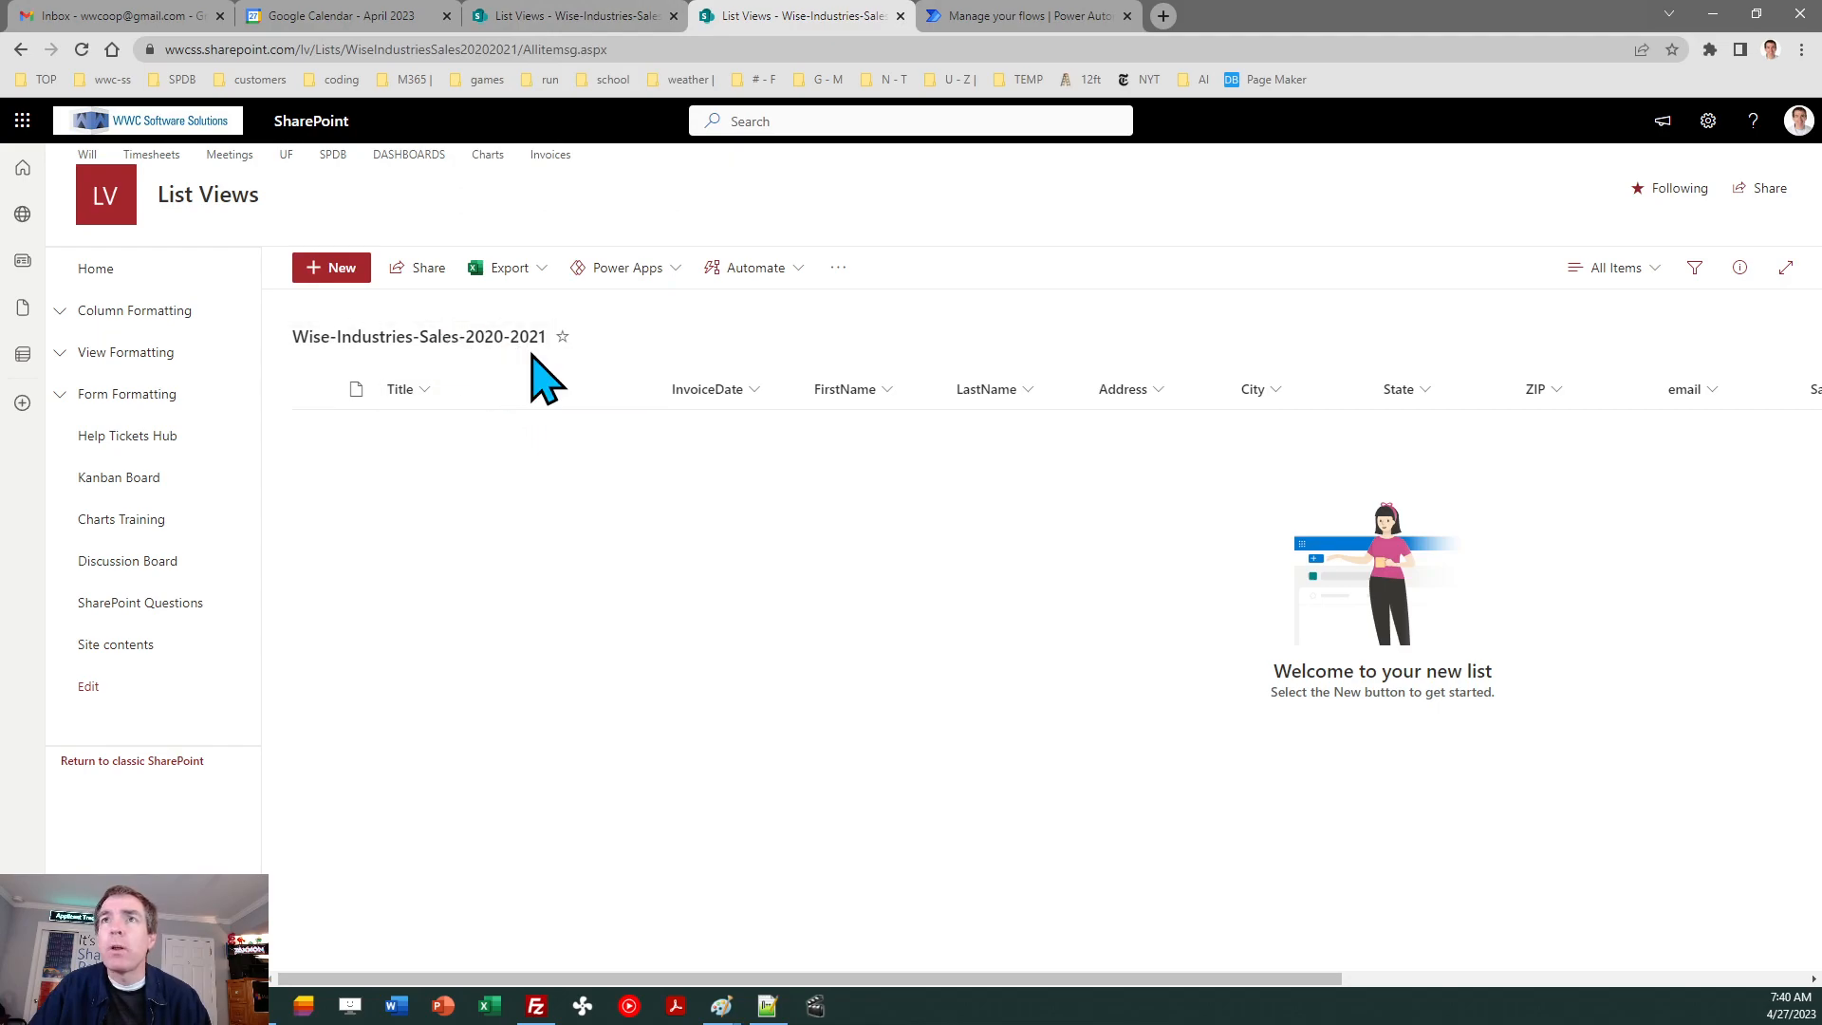
{"action": "left_click", "coordinate": [562, 16]}
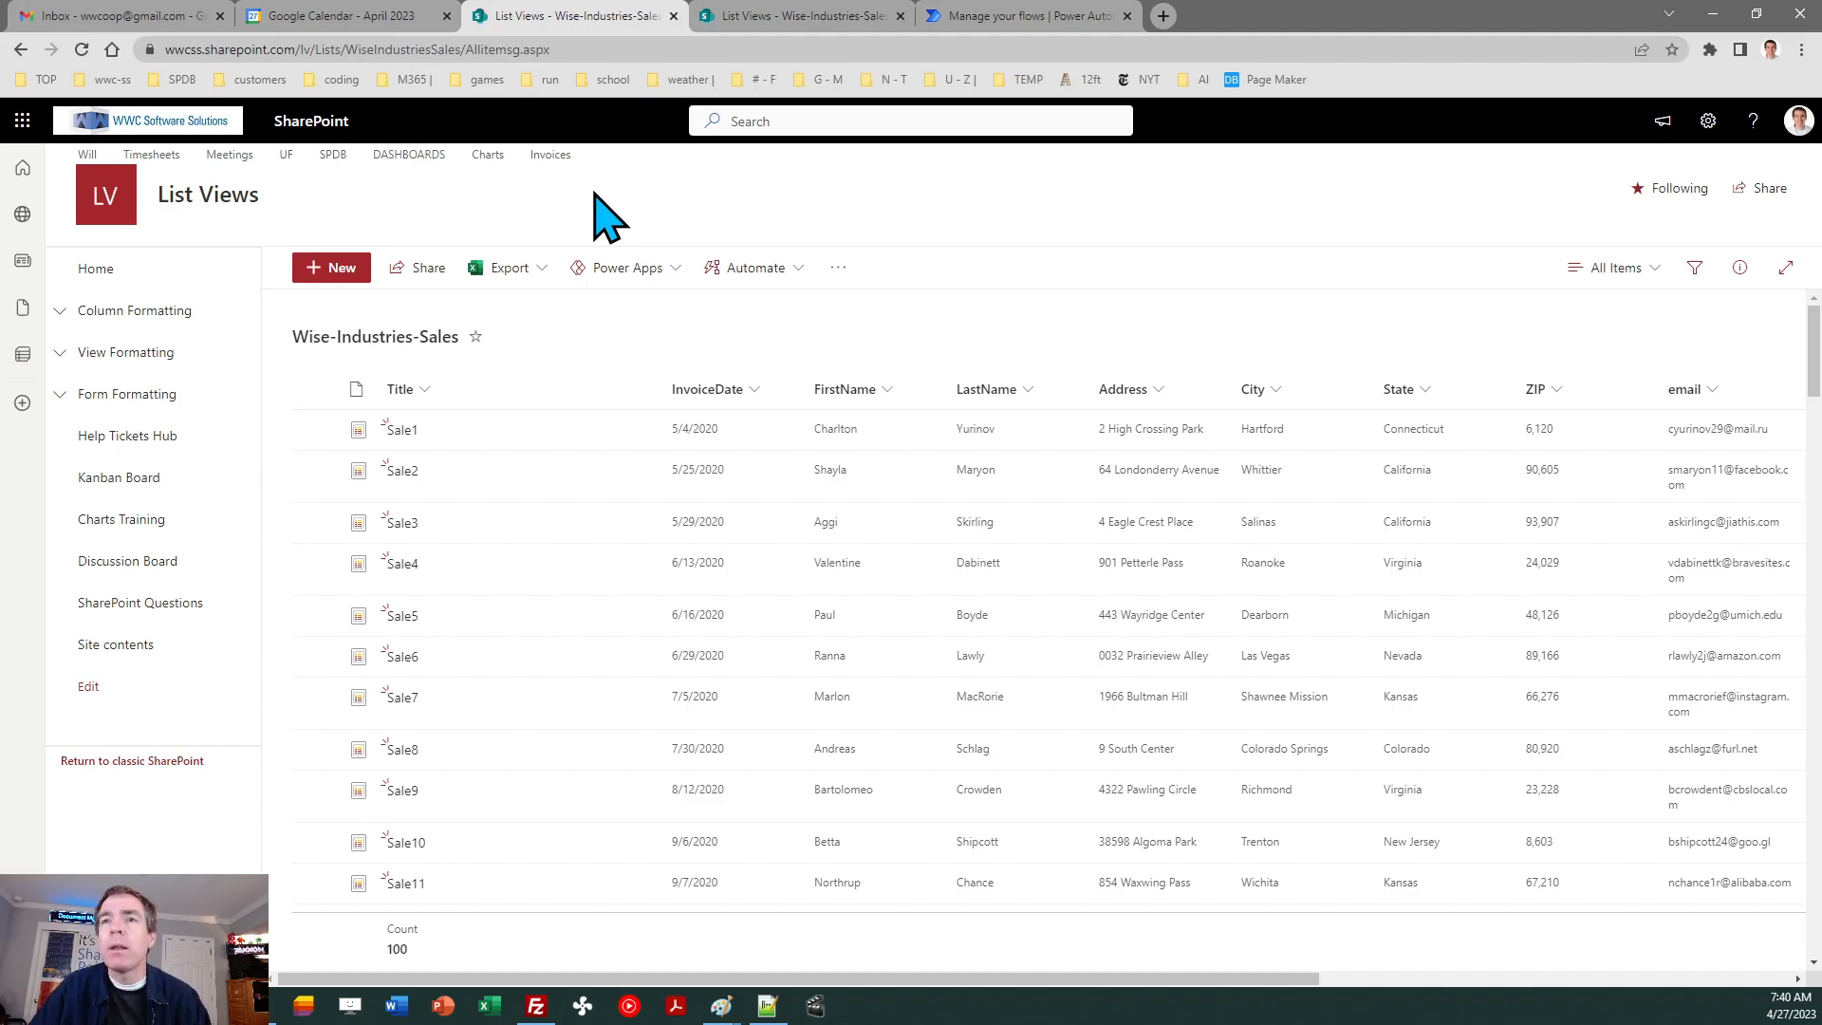
- Switch to Power Automate and create an instant cloud flow named Split Wise Industries Sales with the Manually trigger a flow trigger
{"action": "left_click", "coordinate": [1006, 17]}
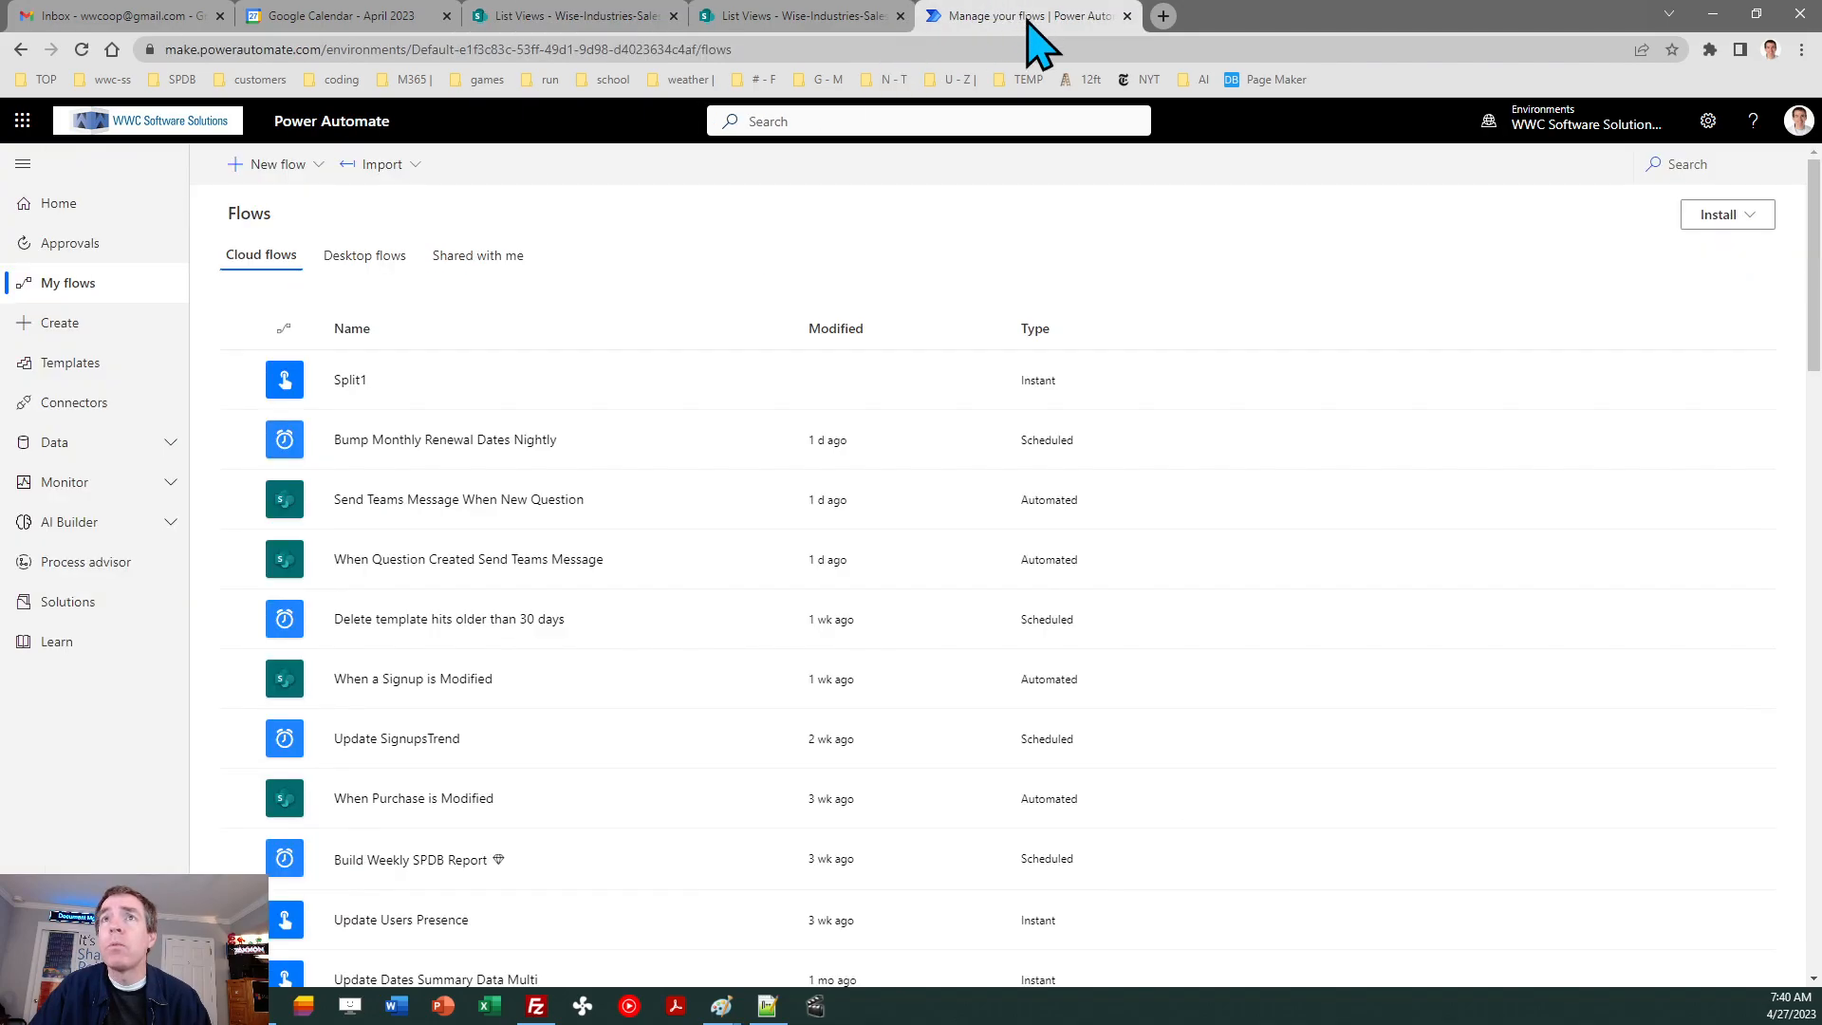
{"action": "left_click", "coordinate": [281, 166]}
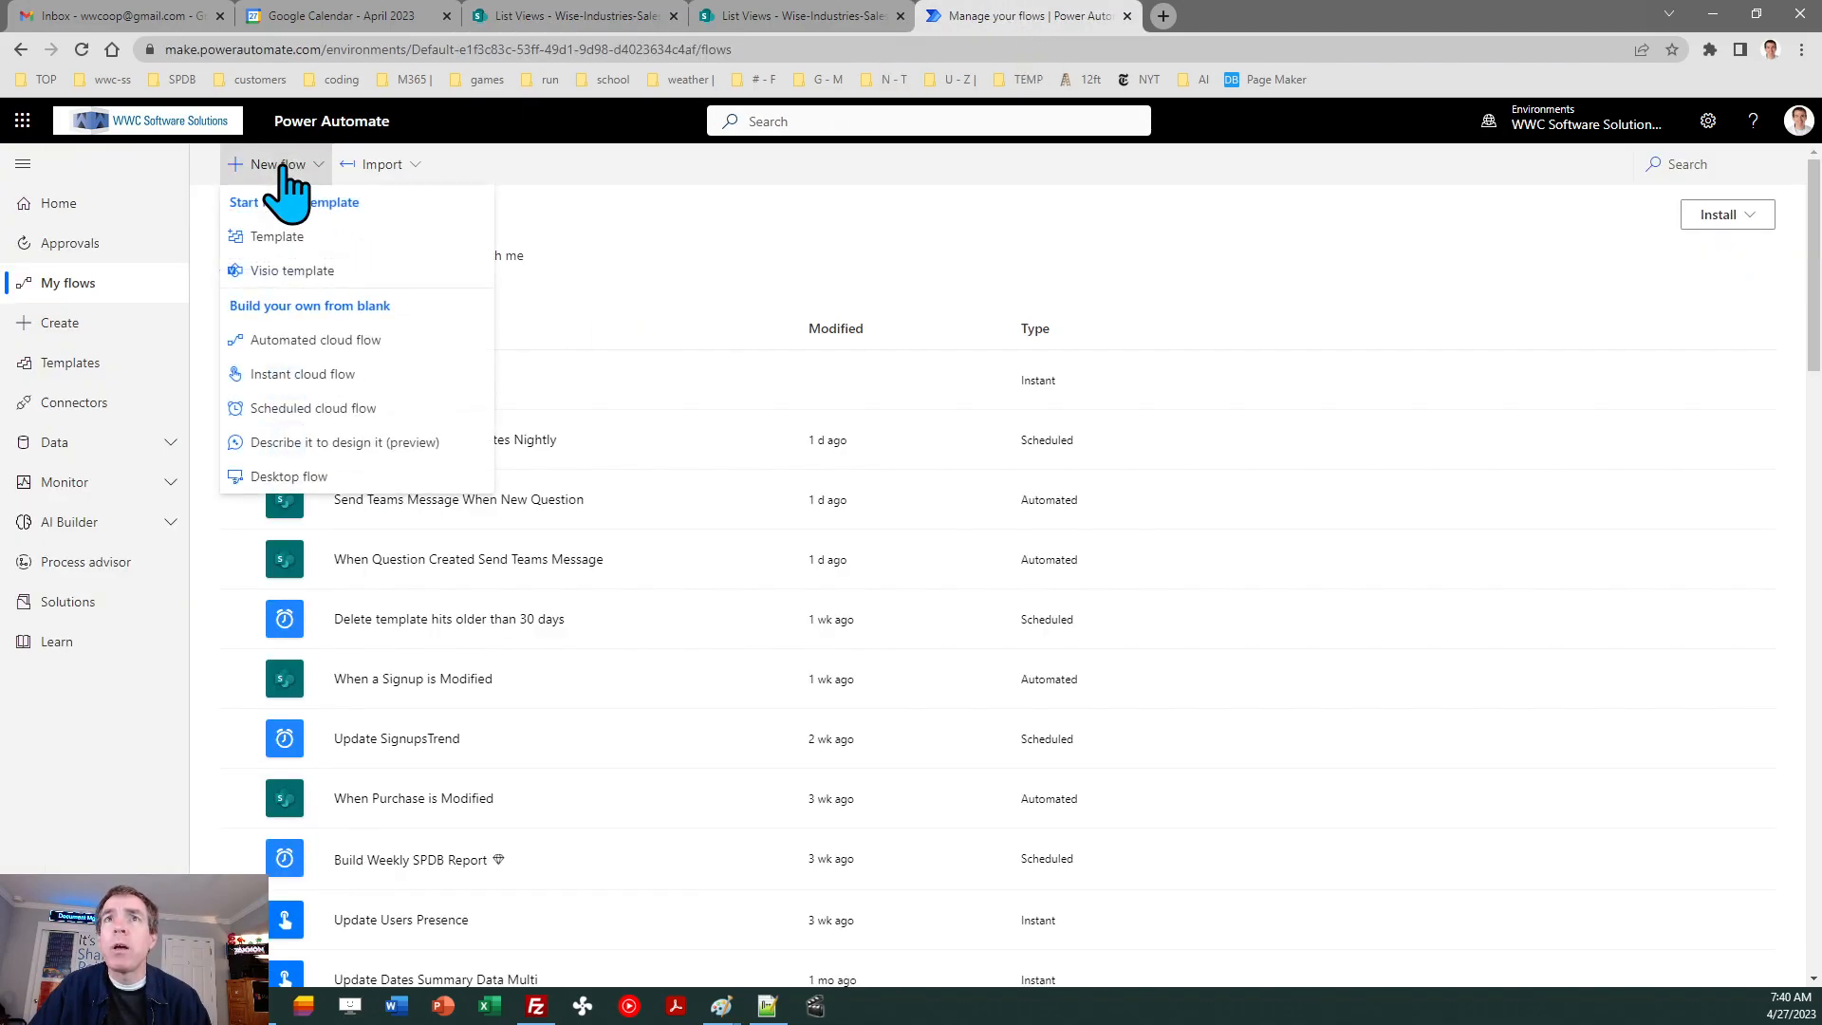
{"action": "left_click", "coordinate": [336, 376]}
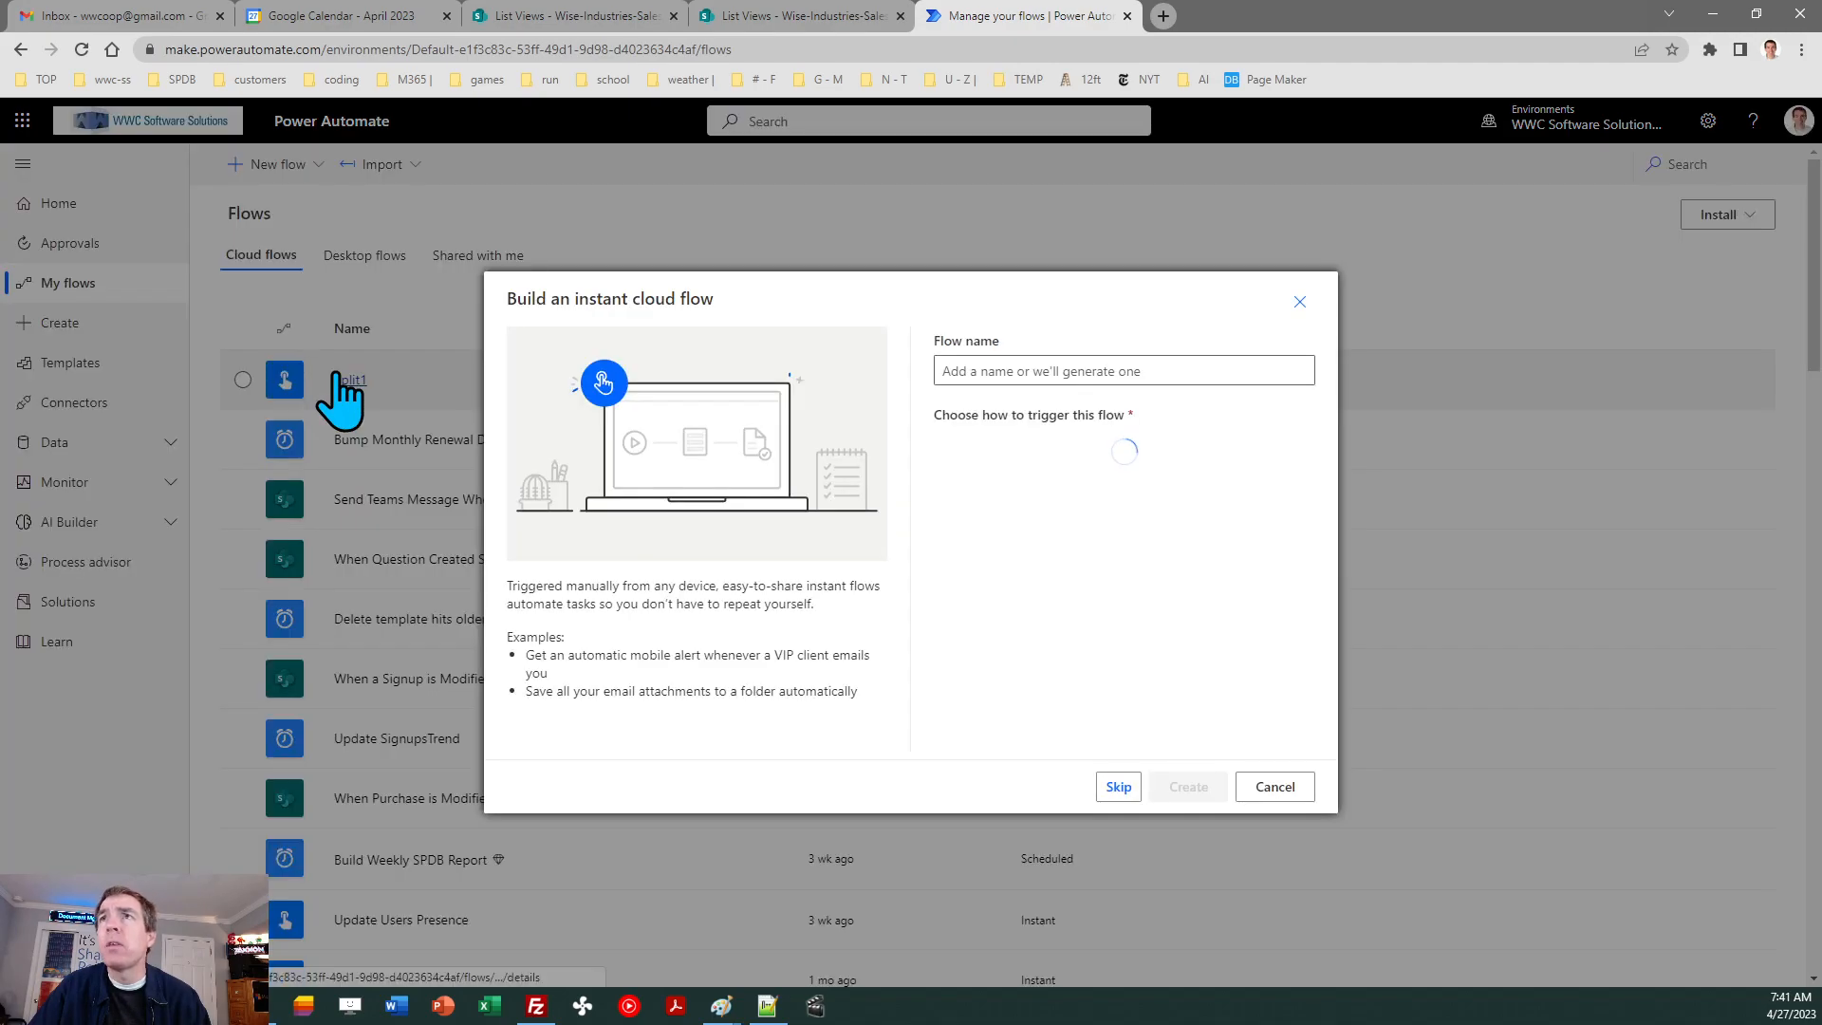
{"action": "left_click", "coordinate": [992, 370]}
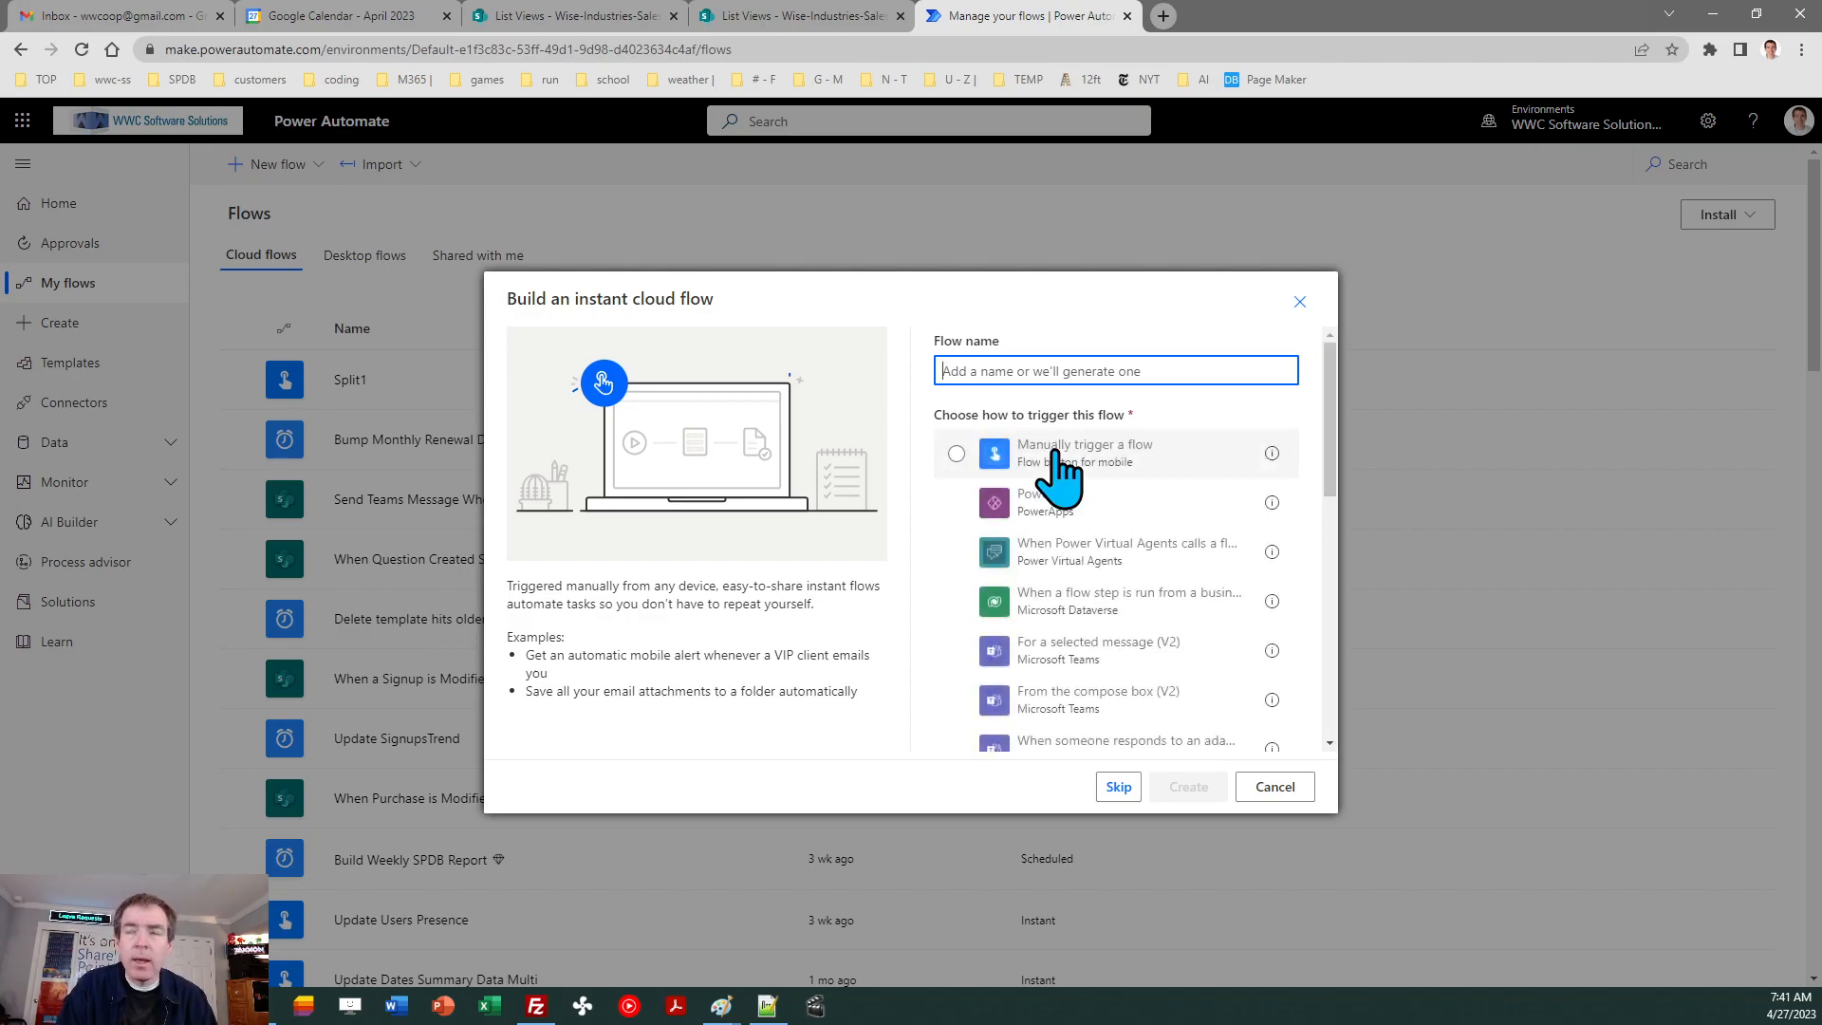
{"action": "type", "text": "Split"}
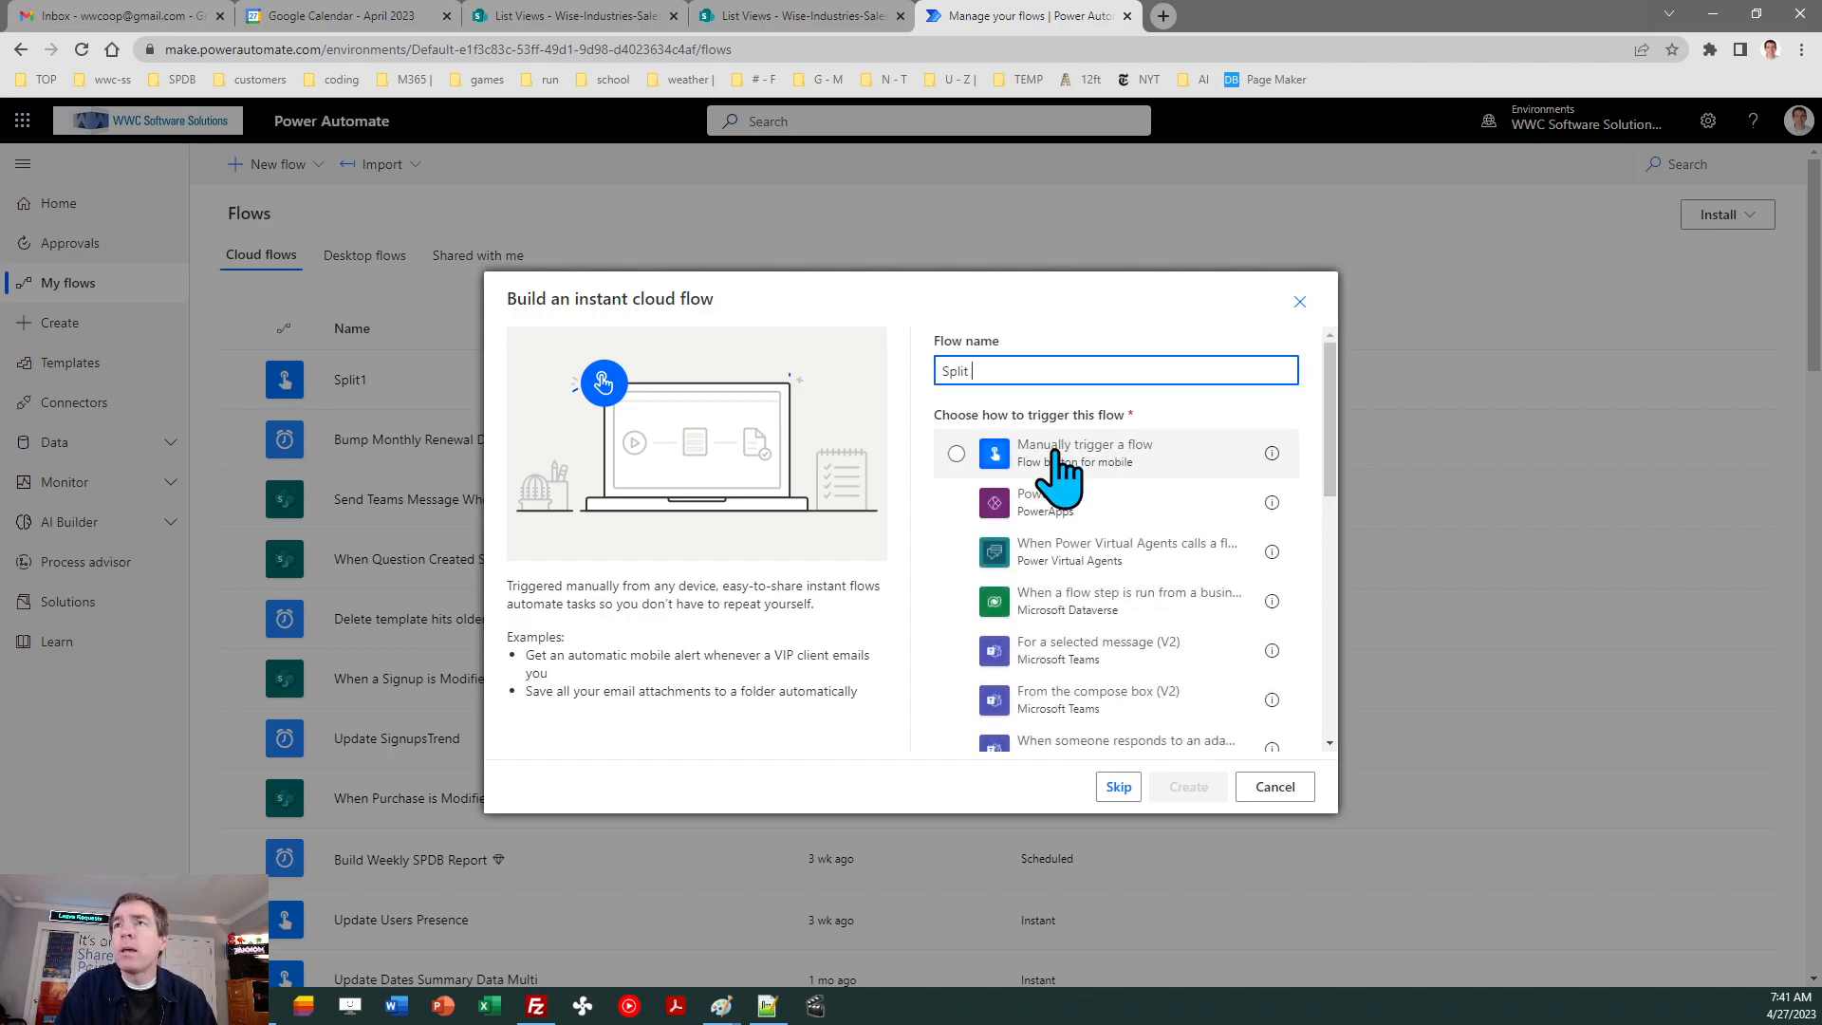
{"action": "type", "text": " Wi"}
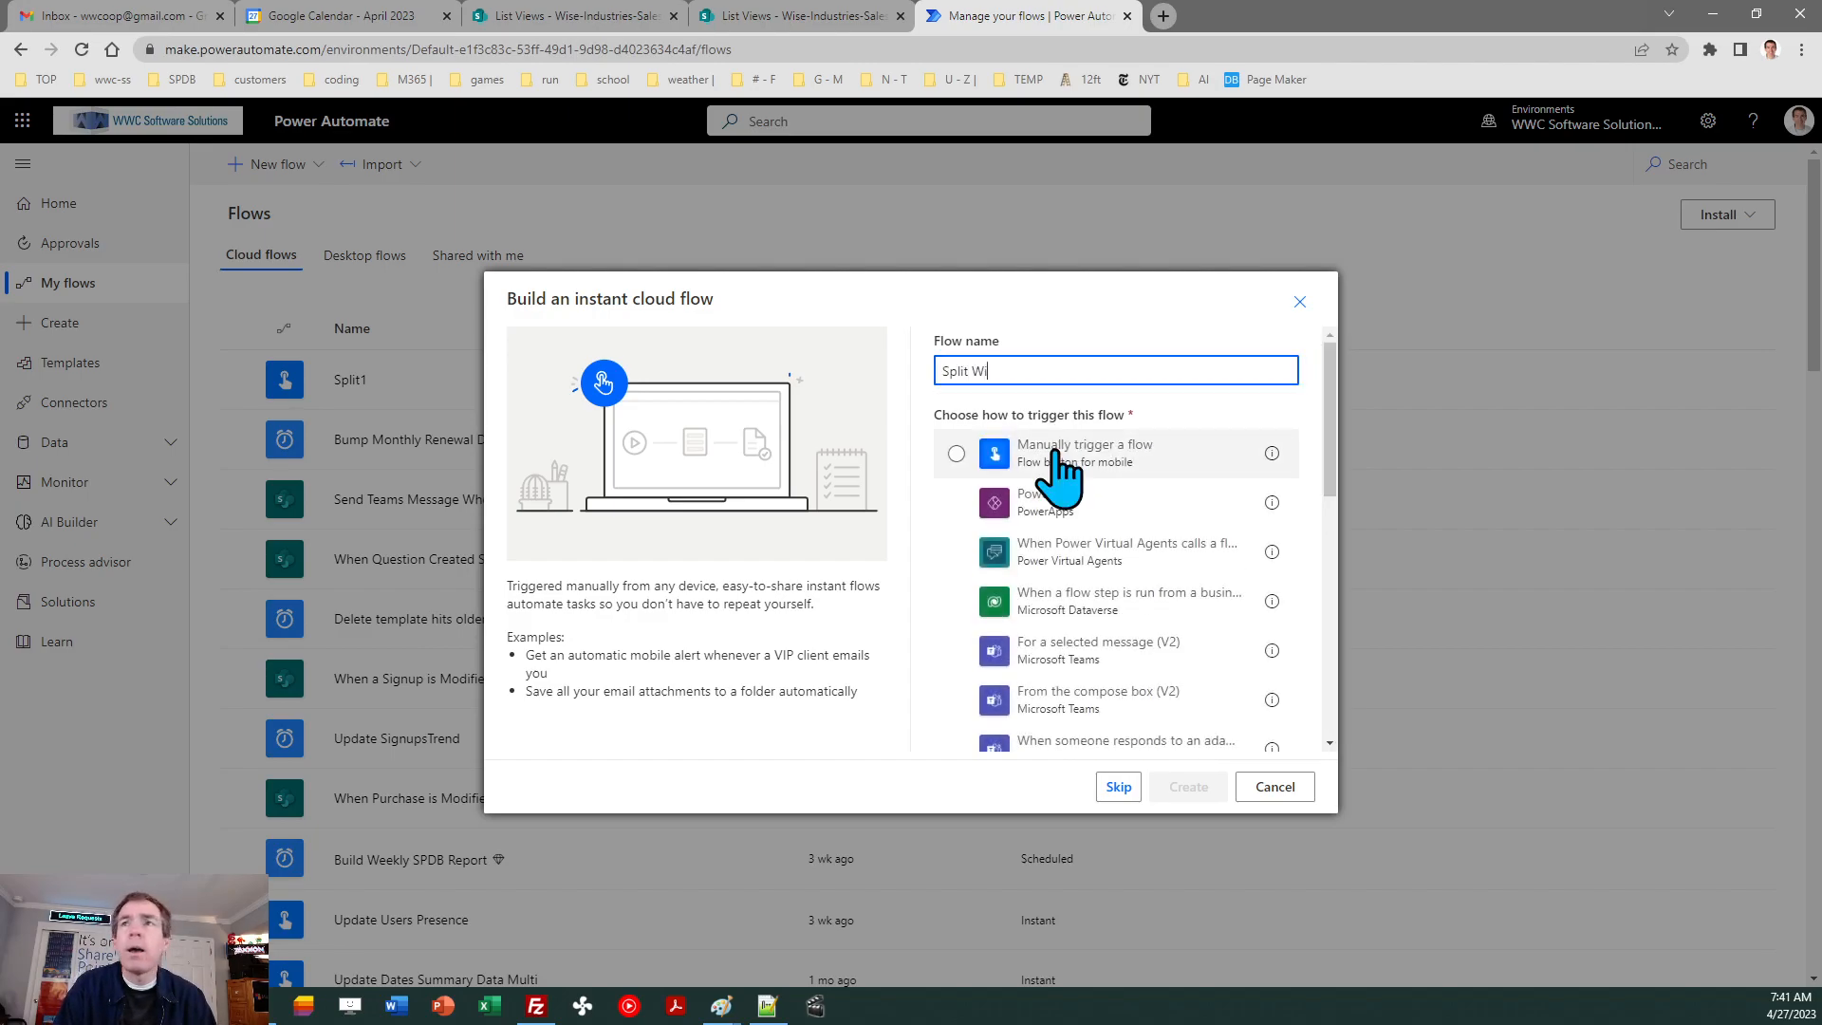
{"action": "type", "text": "se Industr"}
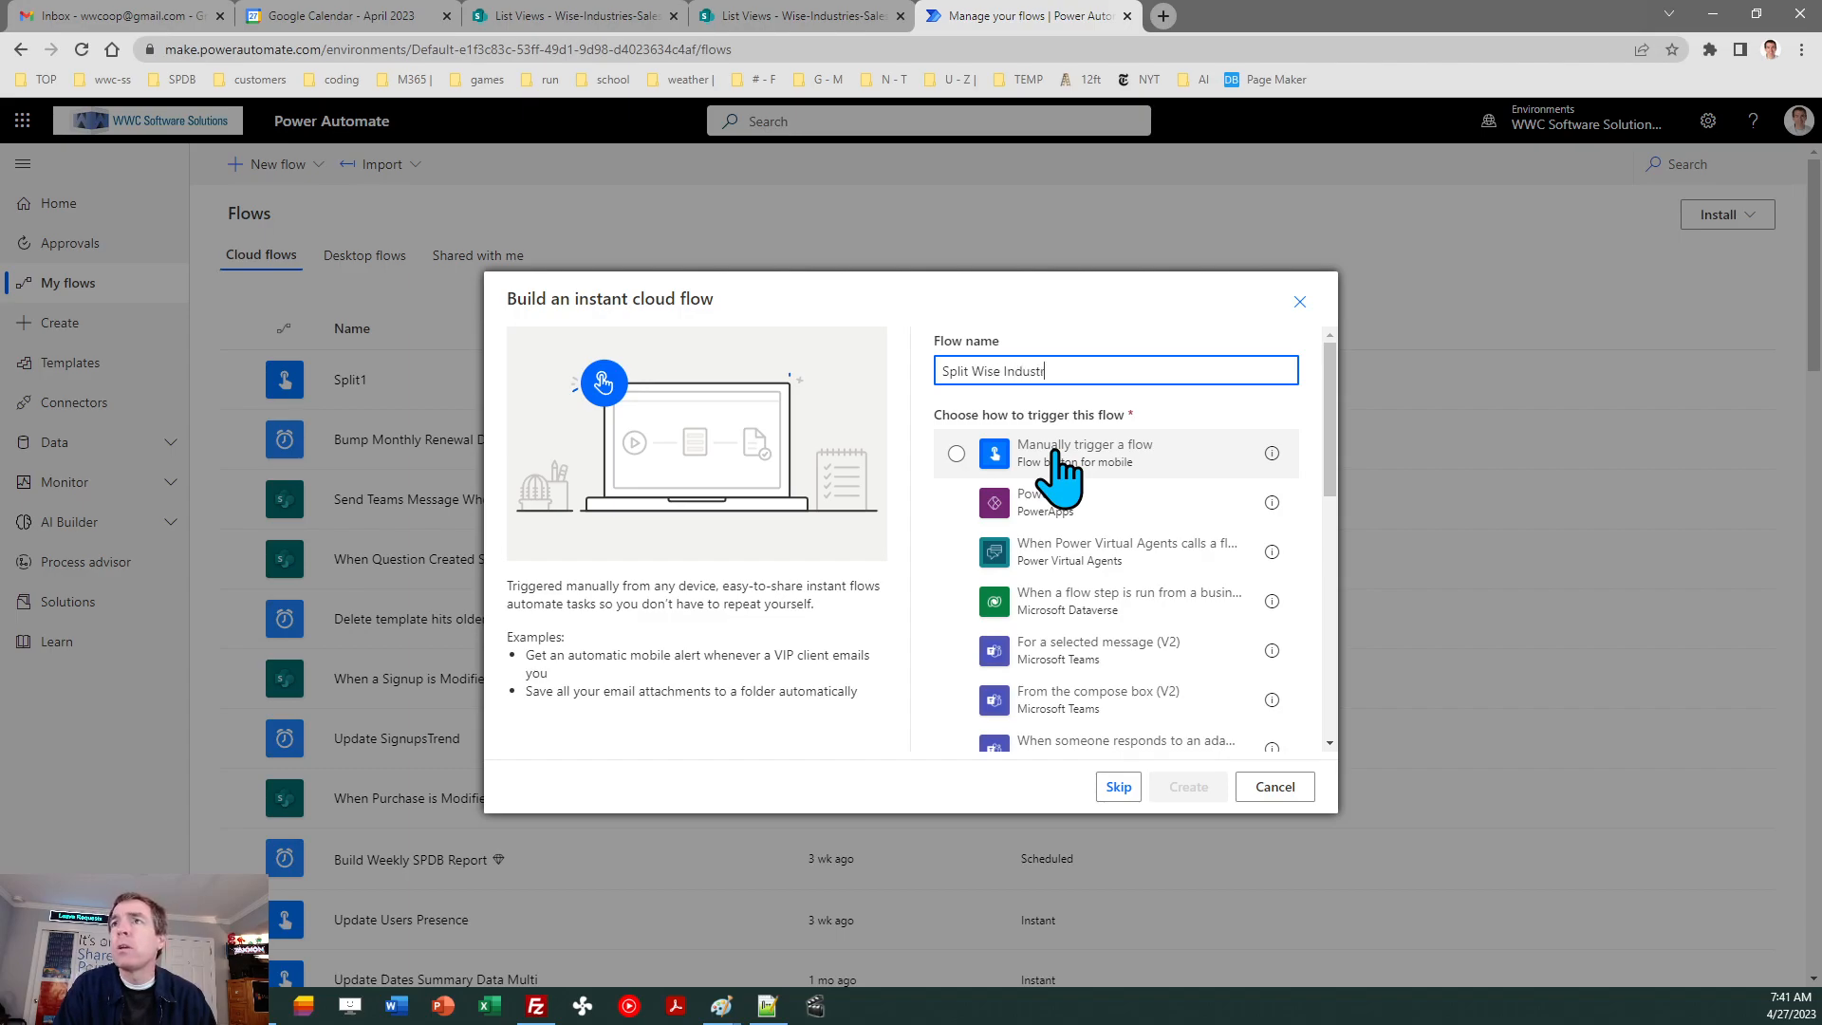
{"action": "type", "text": "ies Sales"}
{"action": "left_click", "coordinate": [959, 460]}
{"action": "left_click", "coordinate": [1188, 787]}
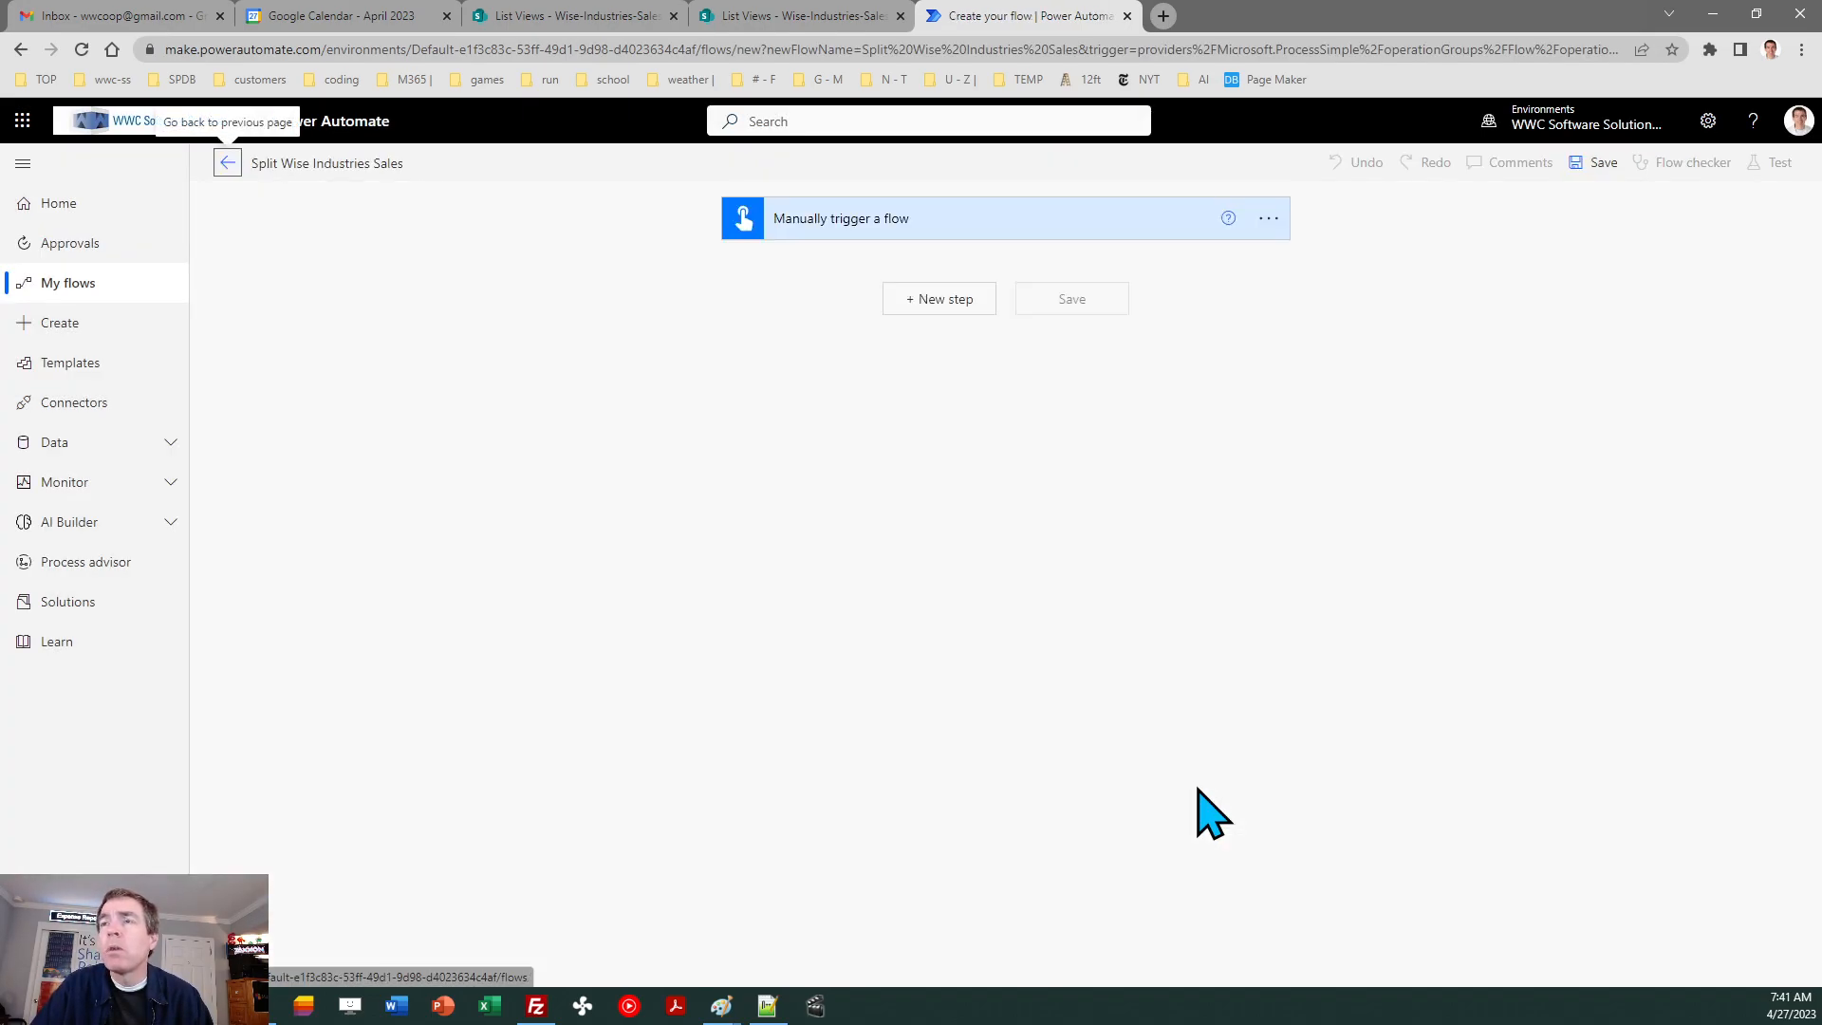
- Add a SharePoint Get items action after the manual trigger
{"action": "left_click", "coordinate": [943, 299]}
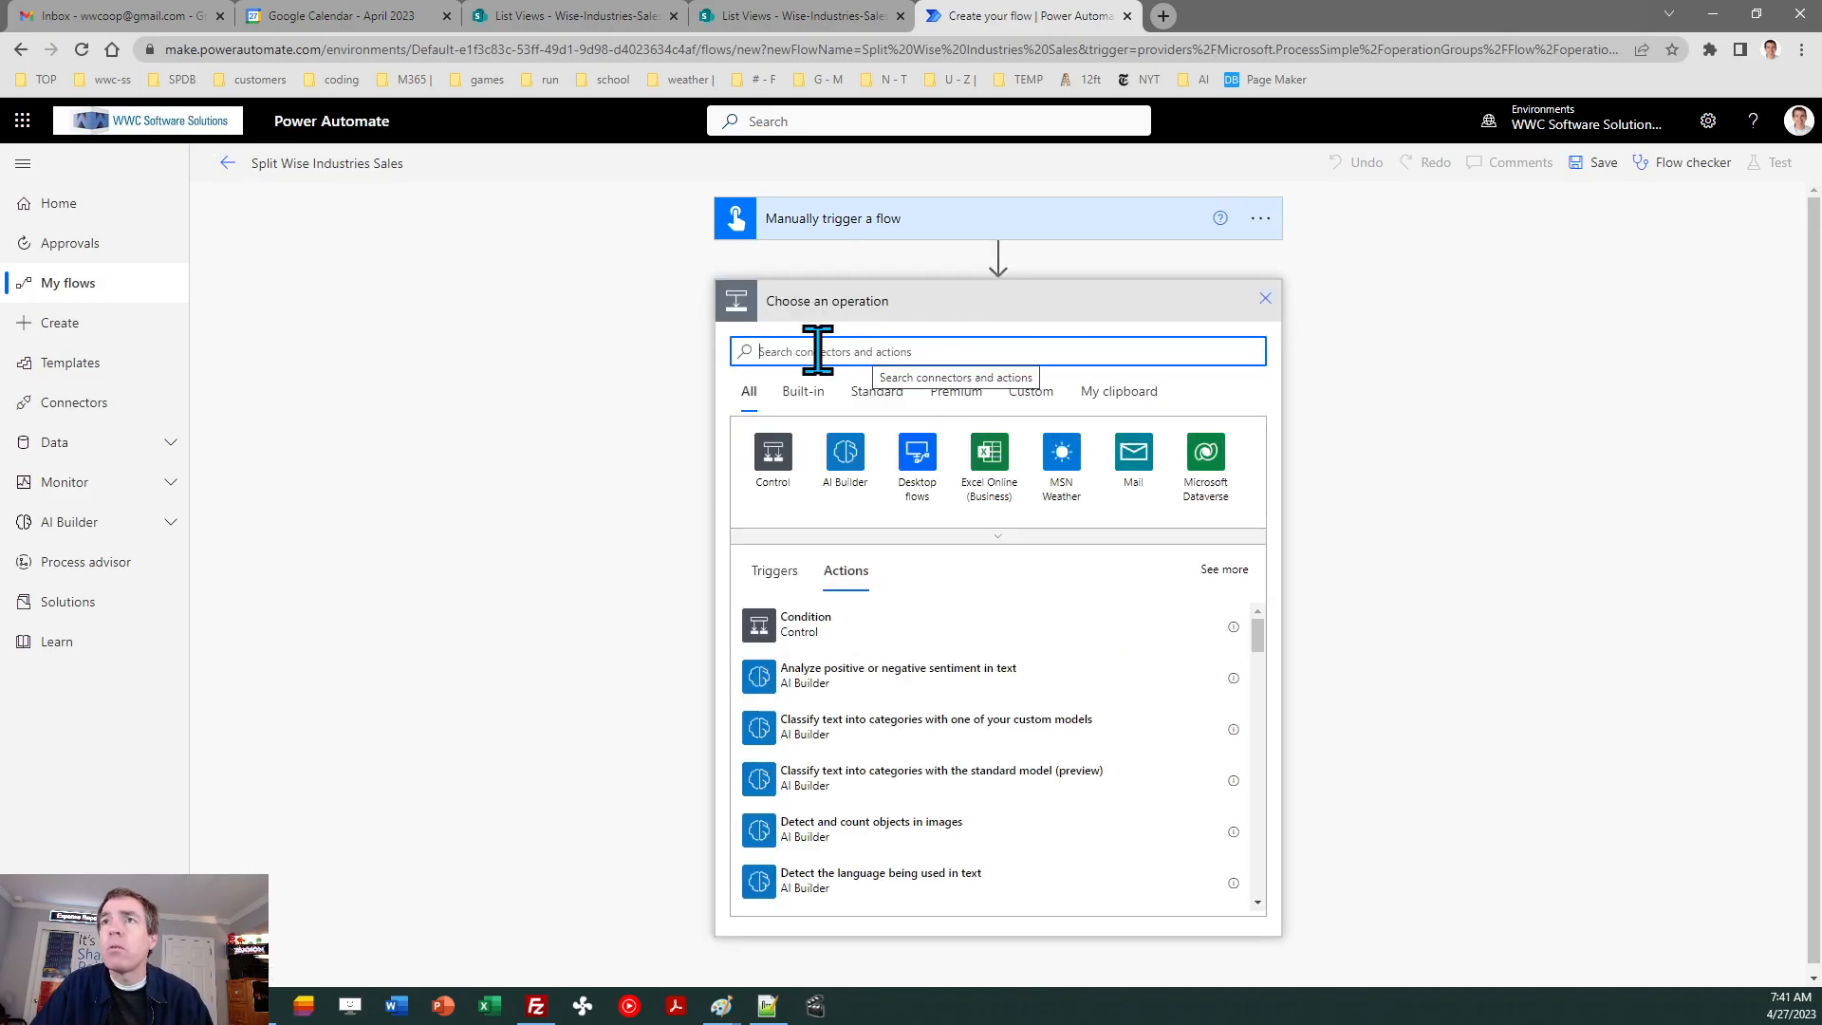
{"action": "type", "text": "get "}
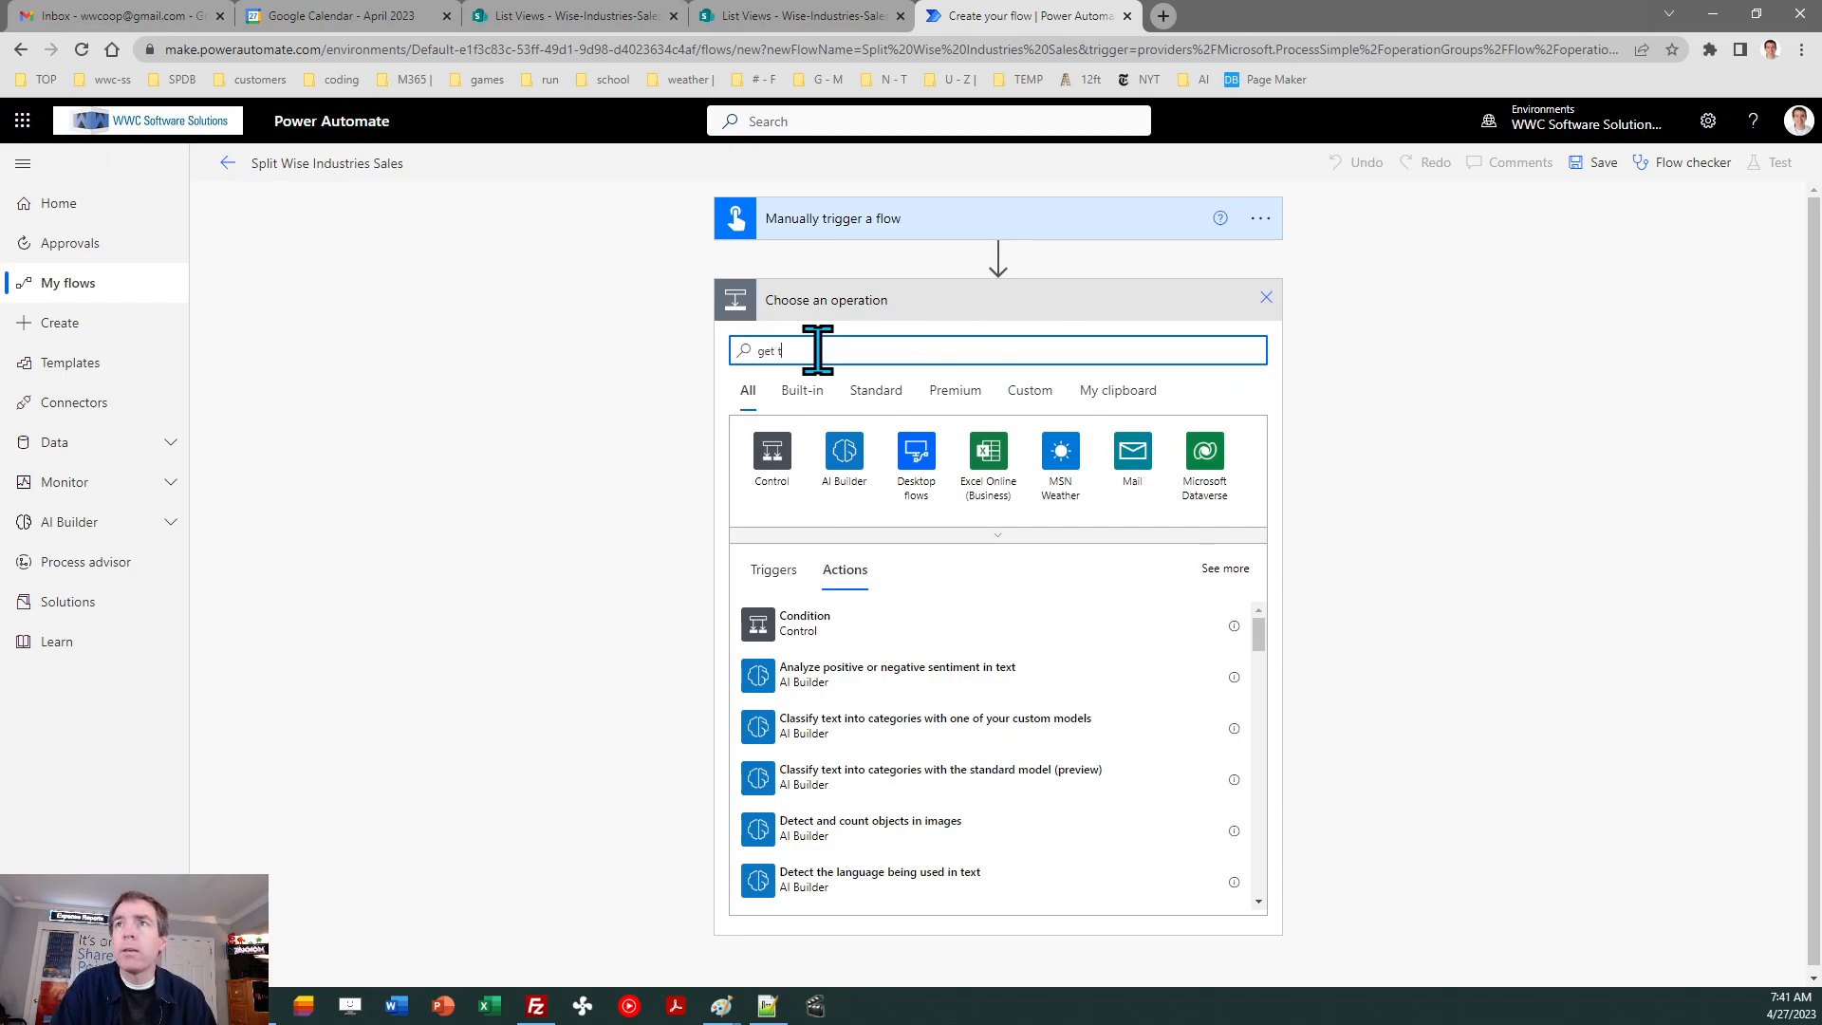
{"action": "type", "text": "items"}
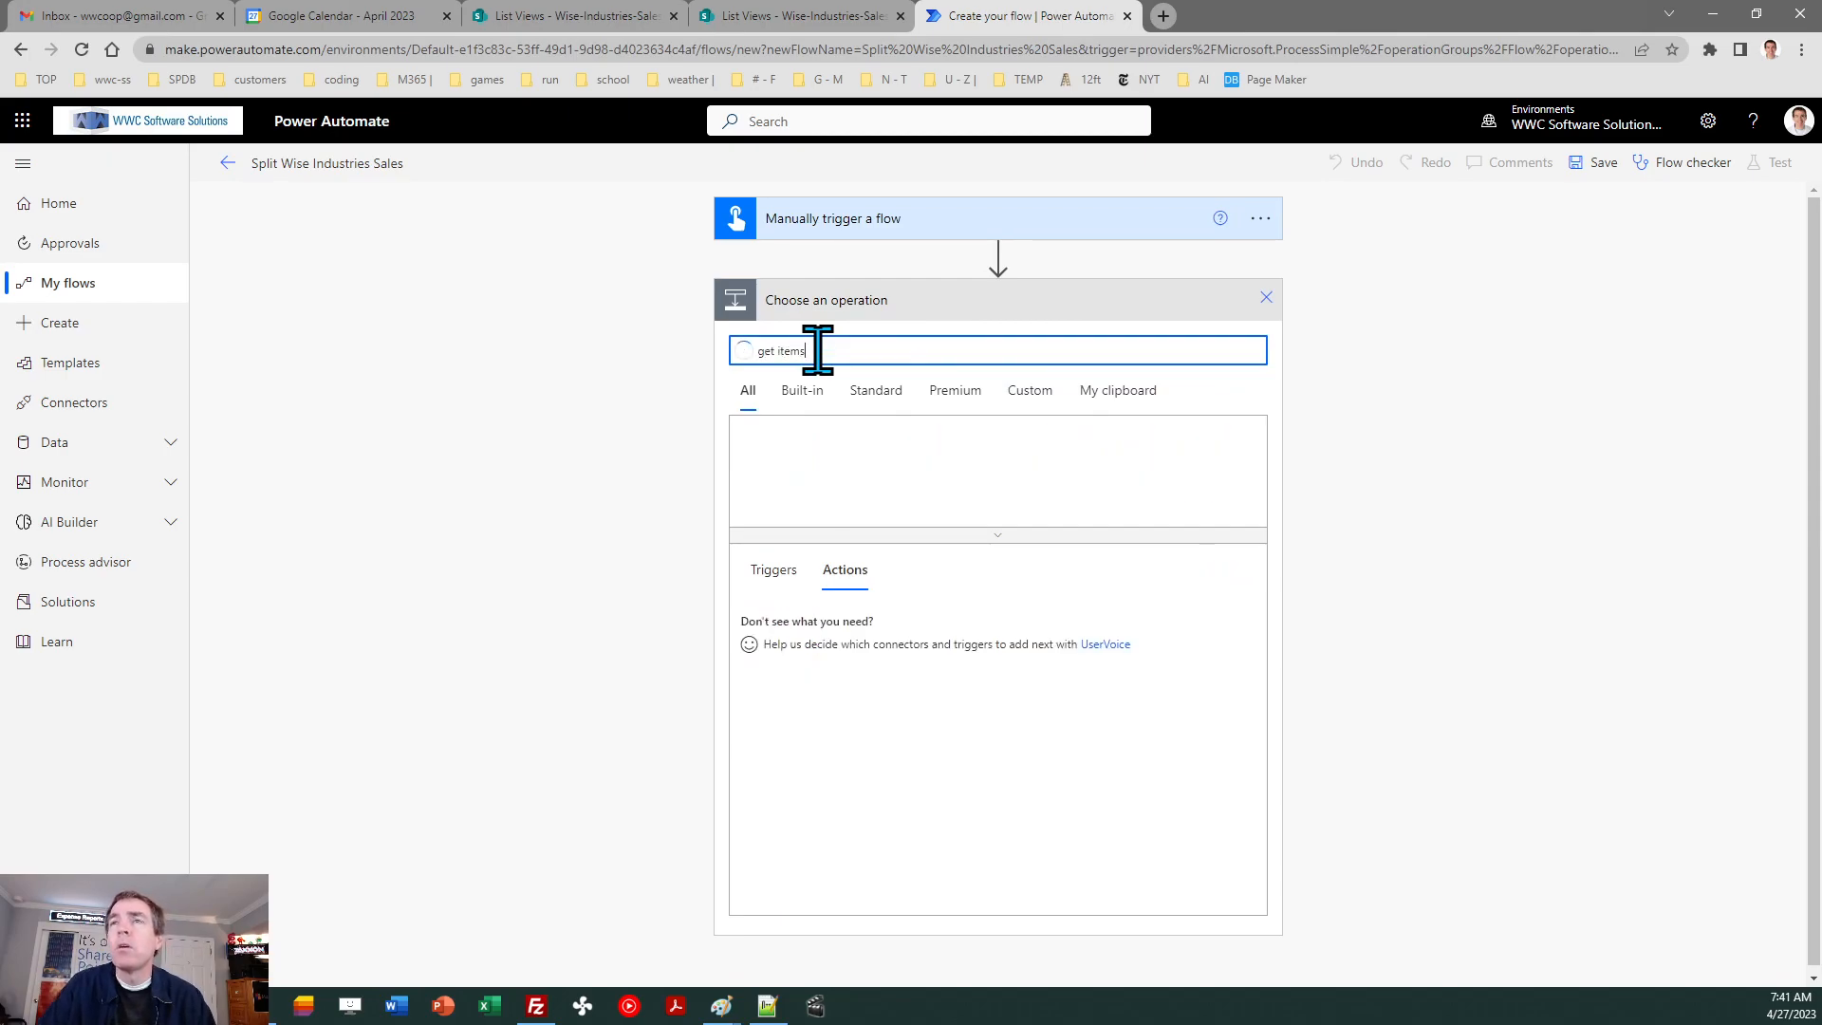
{"action": "left_click", "coordinate": [822, 625]}
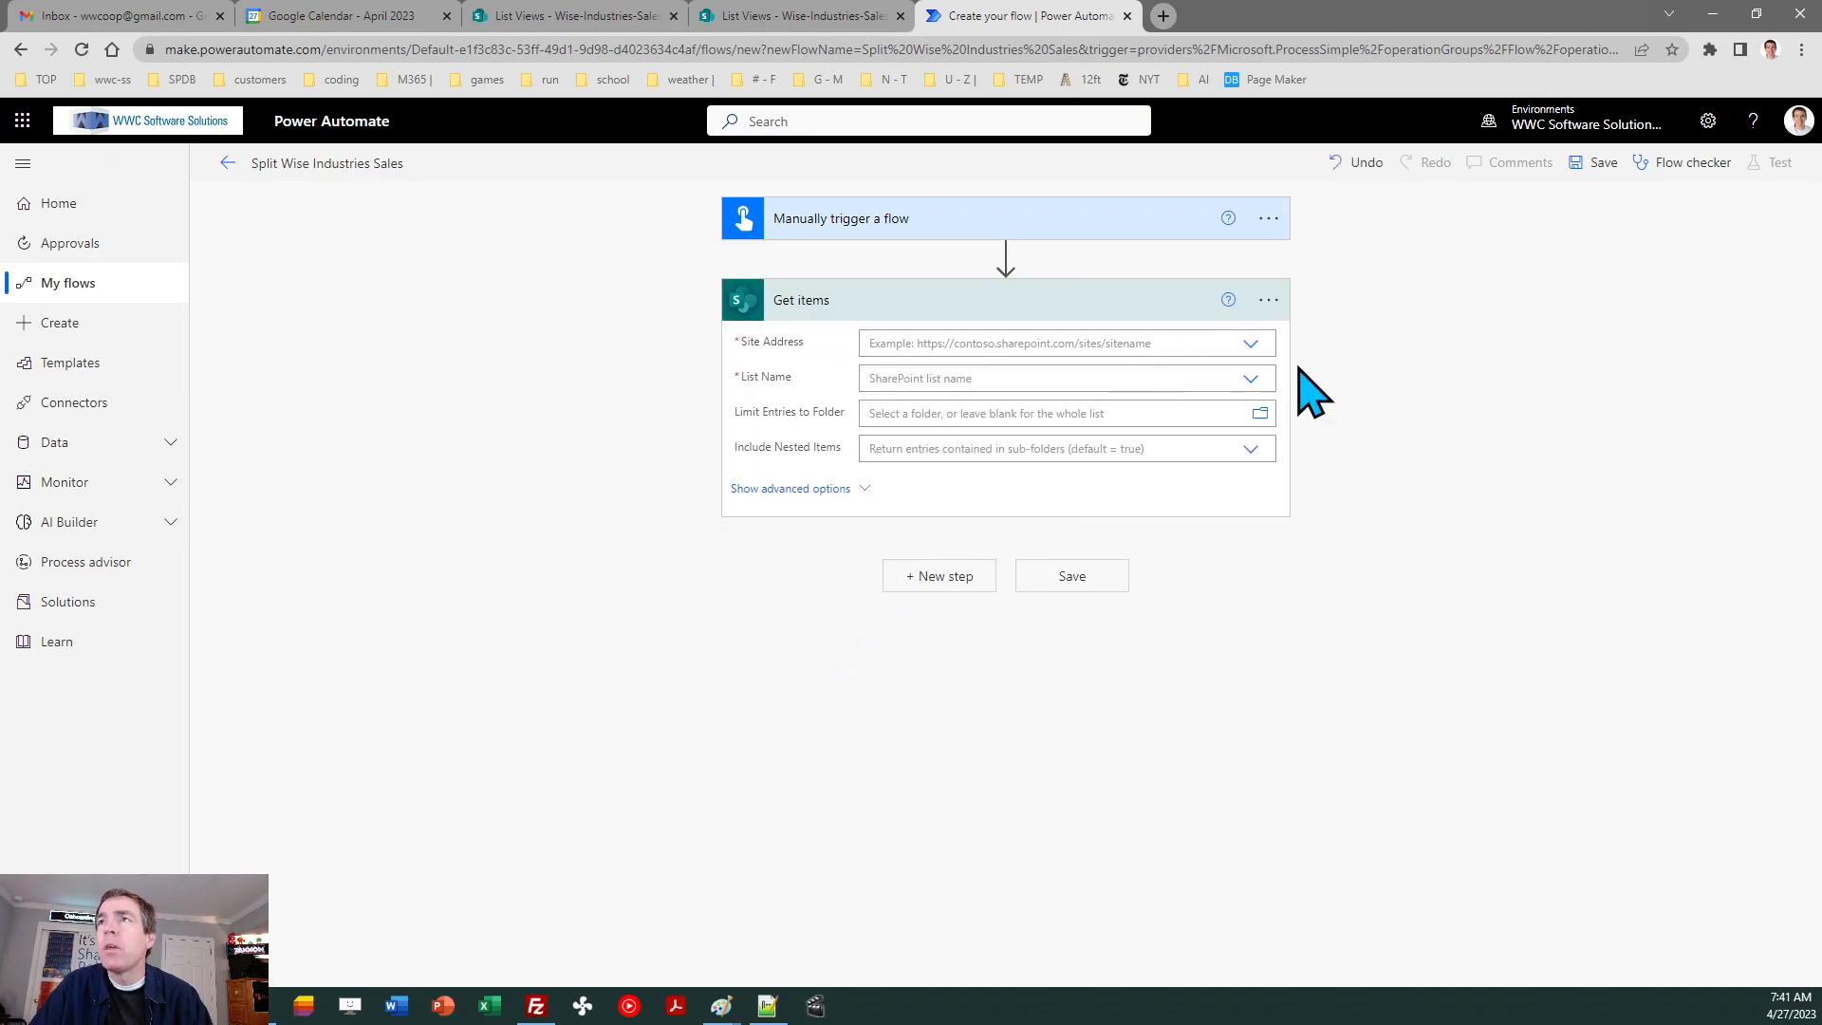
- Set the Get items action to read the Wise-Industries-Sales list from the List Views site
{"action": "left_click", "coordinate": [1253, 346]}
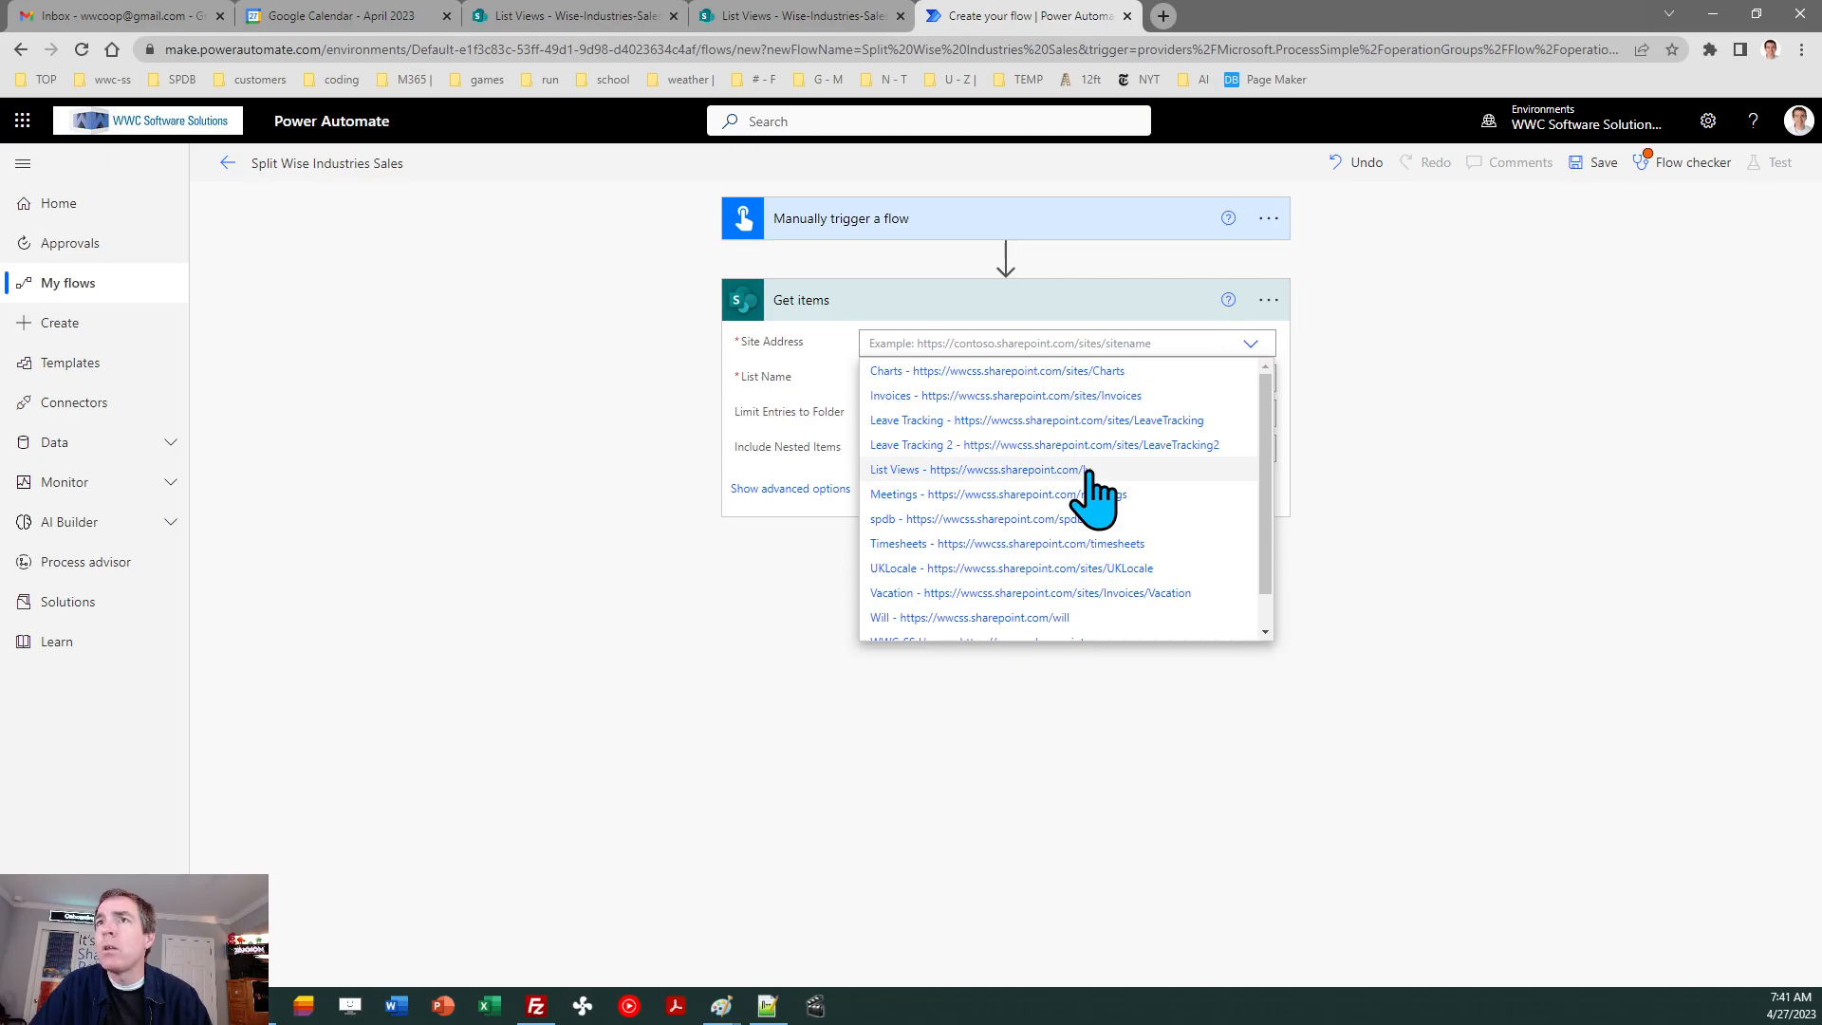
{"action": "left_click", "coordinate": [1089, 471]}
{"action": "left_click", "coordinate": [1251, 380]}
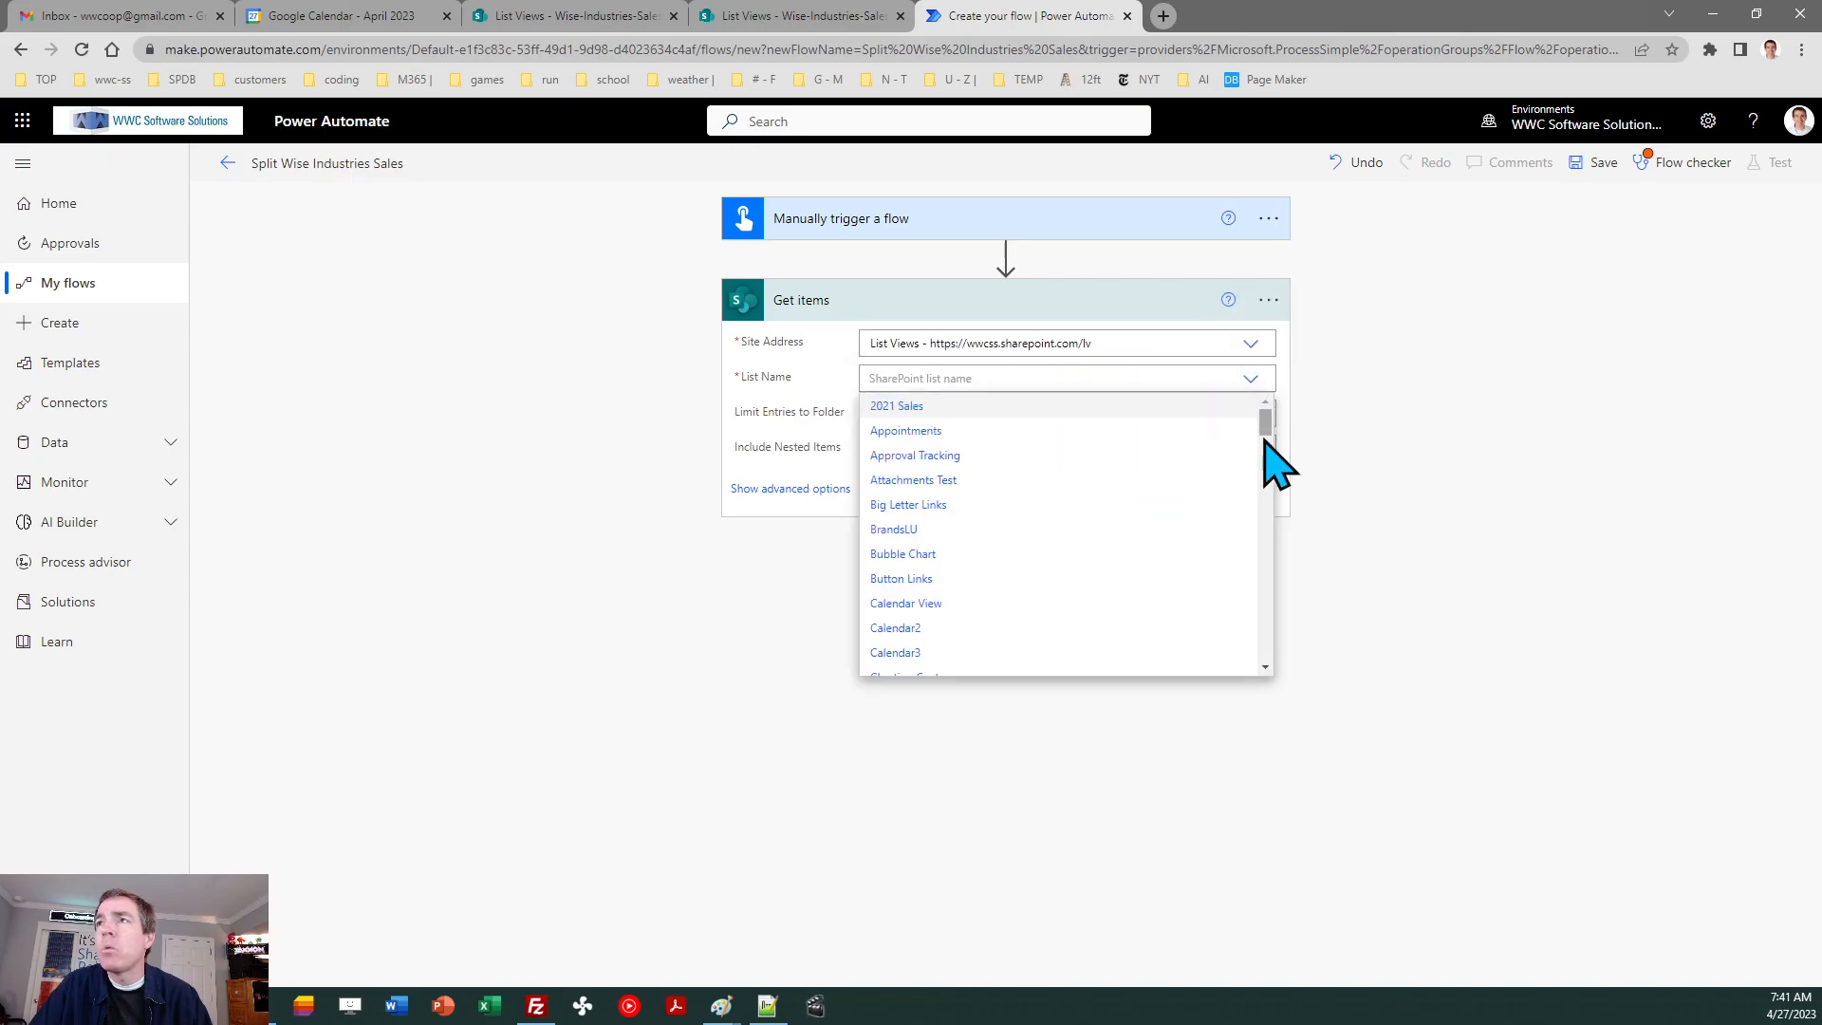
{"action": "left_click_drag", "start_coordinate": [1265, 417], "coordinate": [1288, 664]}
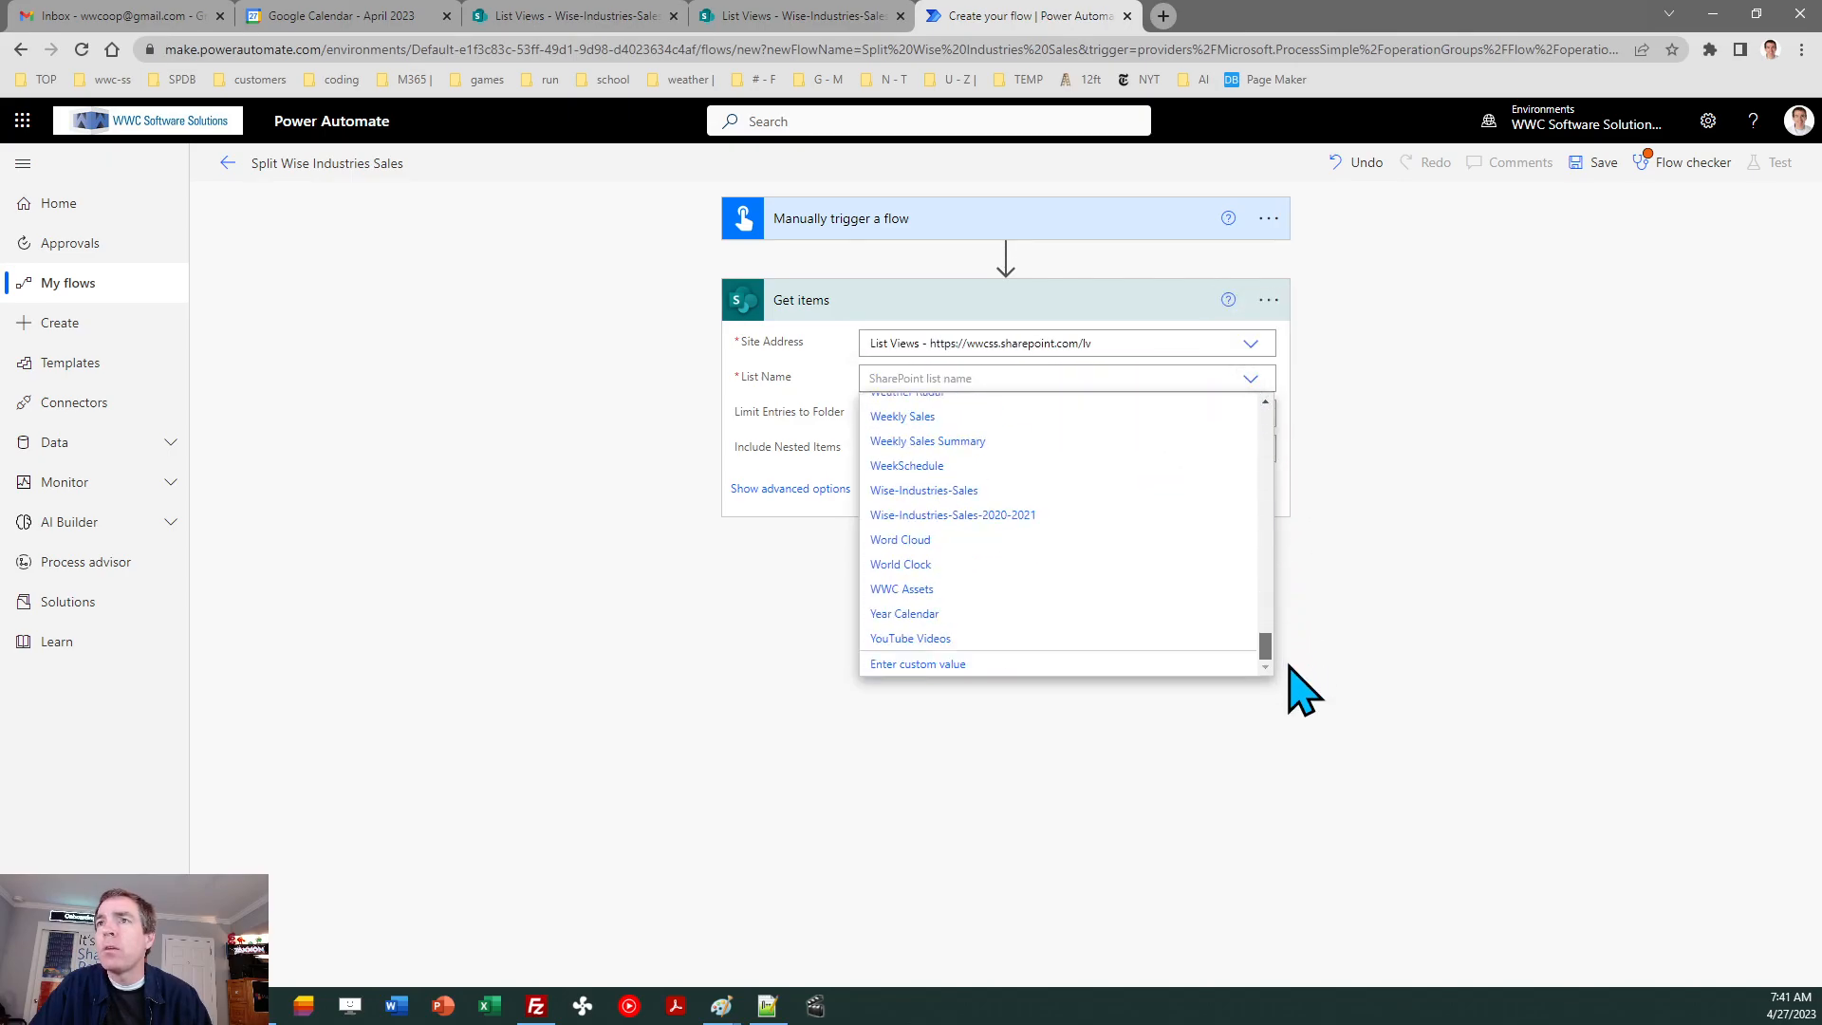
{"action": "left_click", "coordinate": [958, 490]}
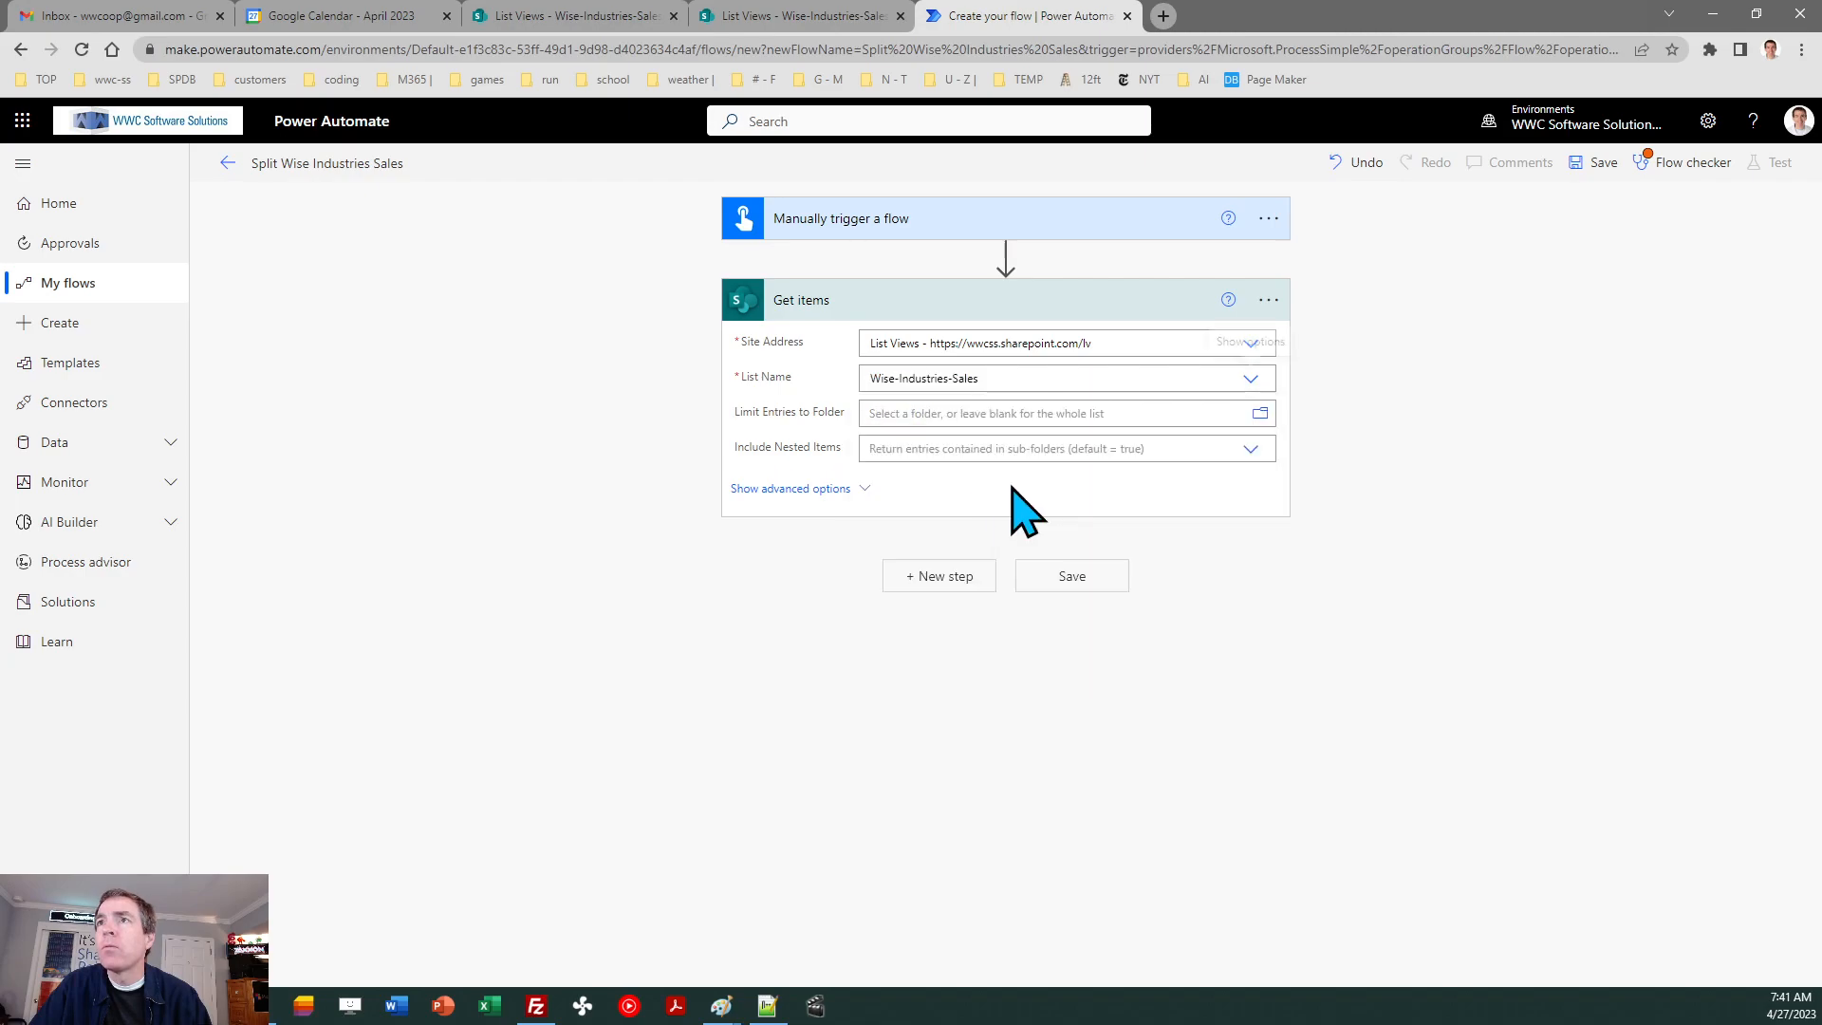
- Set the Filter Query of Get items to InvoiceDate lt '01-01-2022', checking the date column's name in the SharePoint list
{"action": "left_click", "coordinate": [814, 490]}
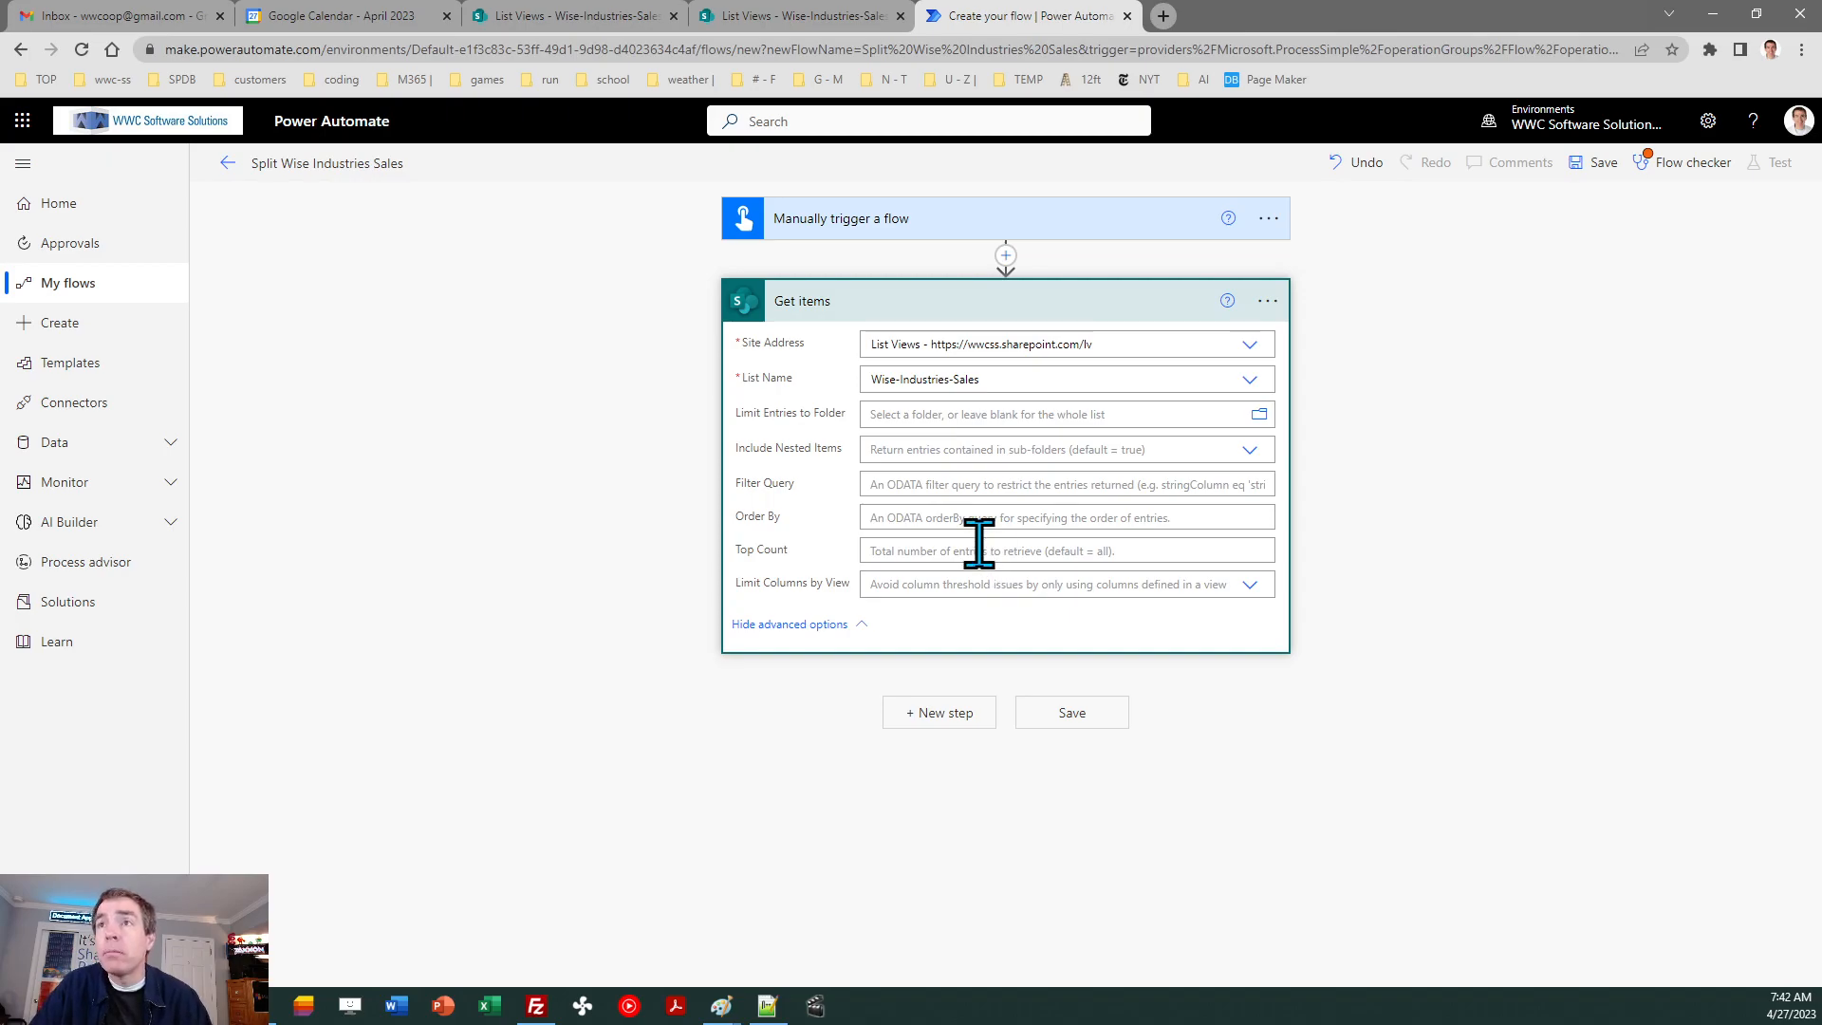
{"action": "left_click", "coordinate": [883, 485]}
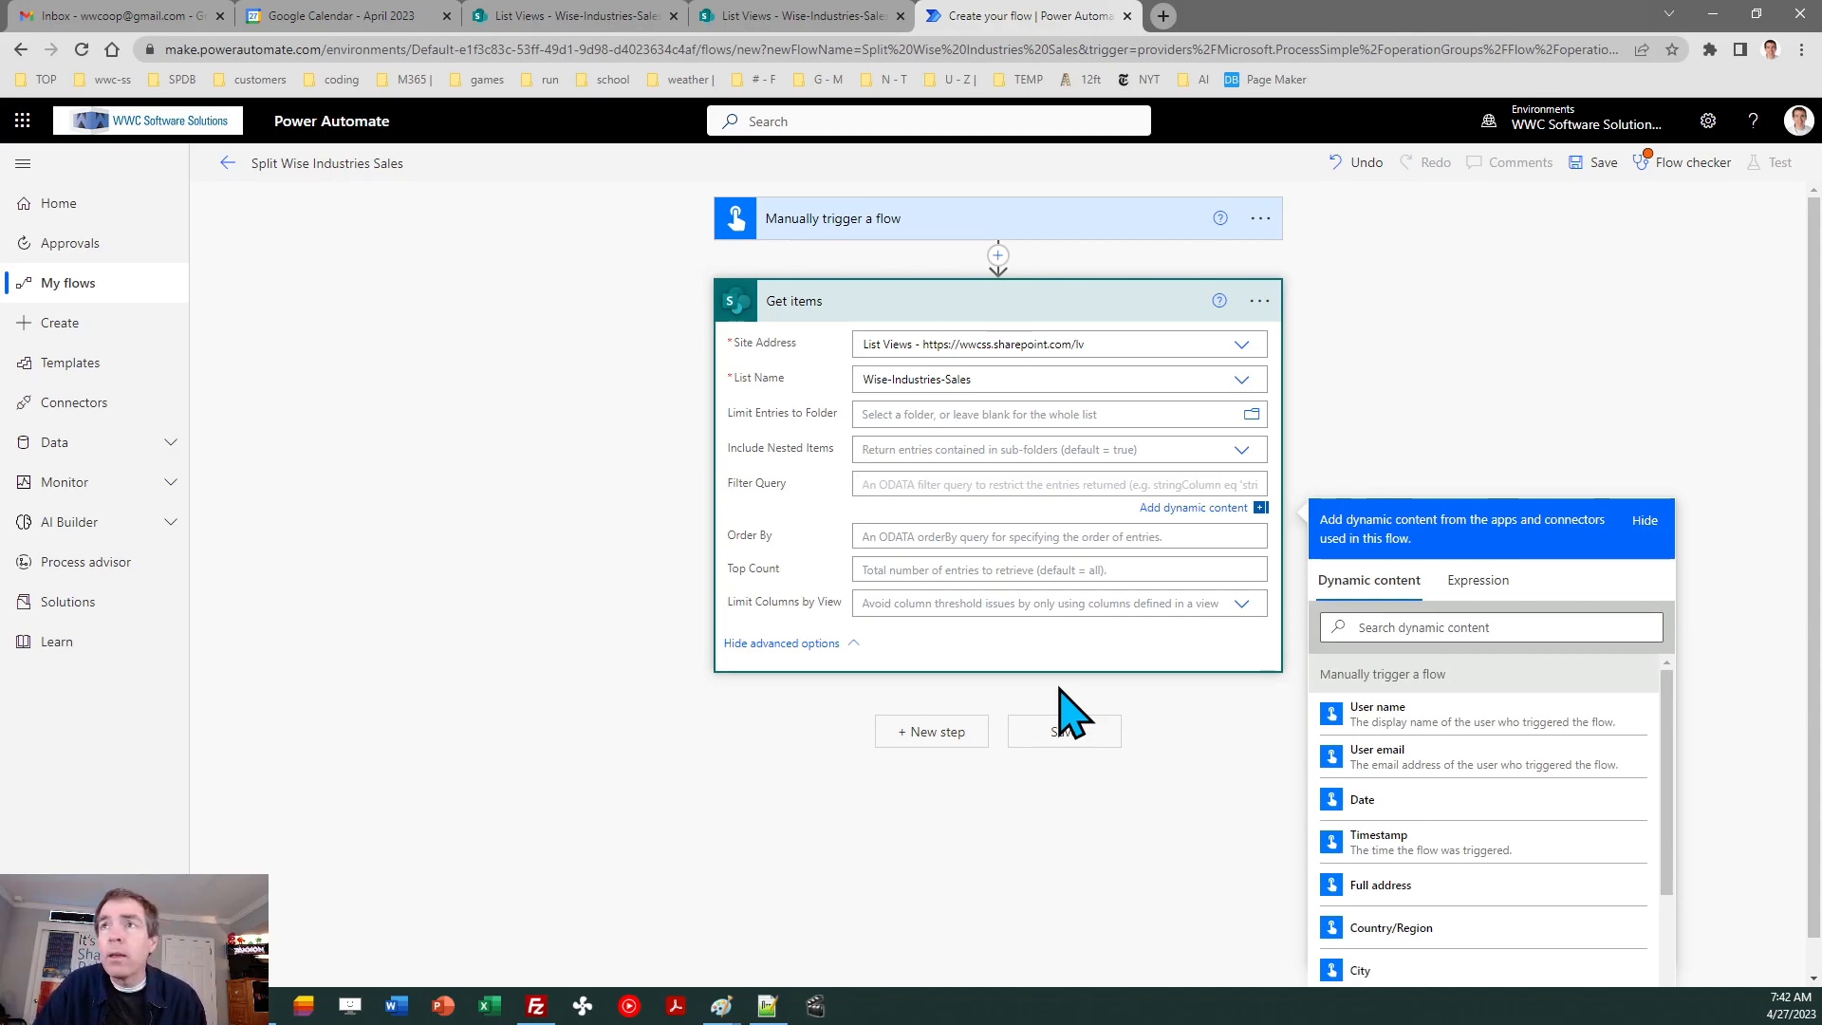
{"action": "left_click", "coordinate": [598, 16]}
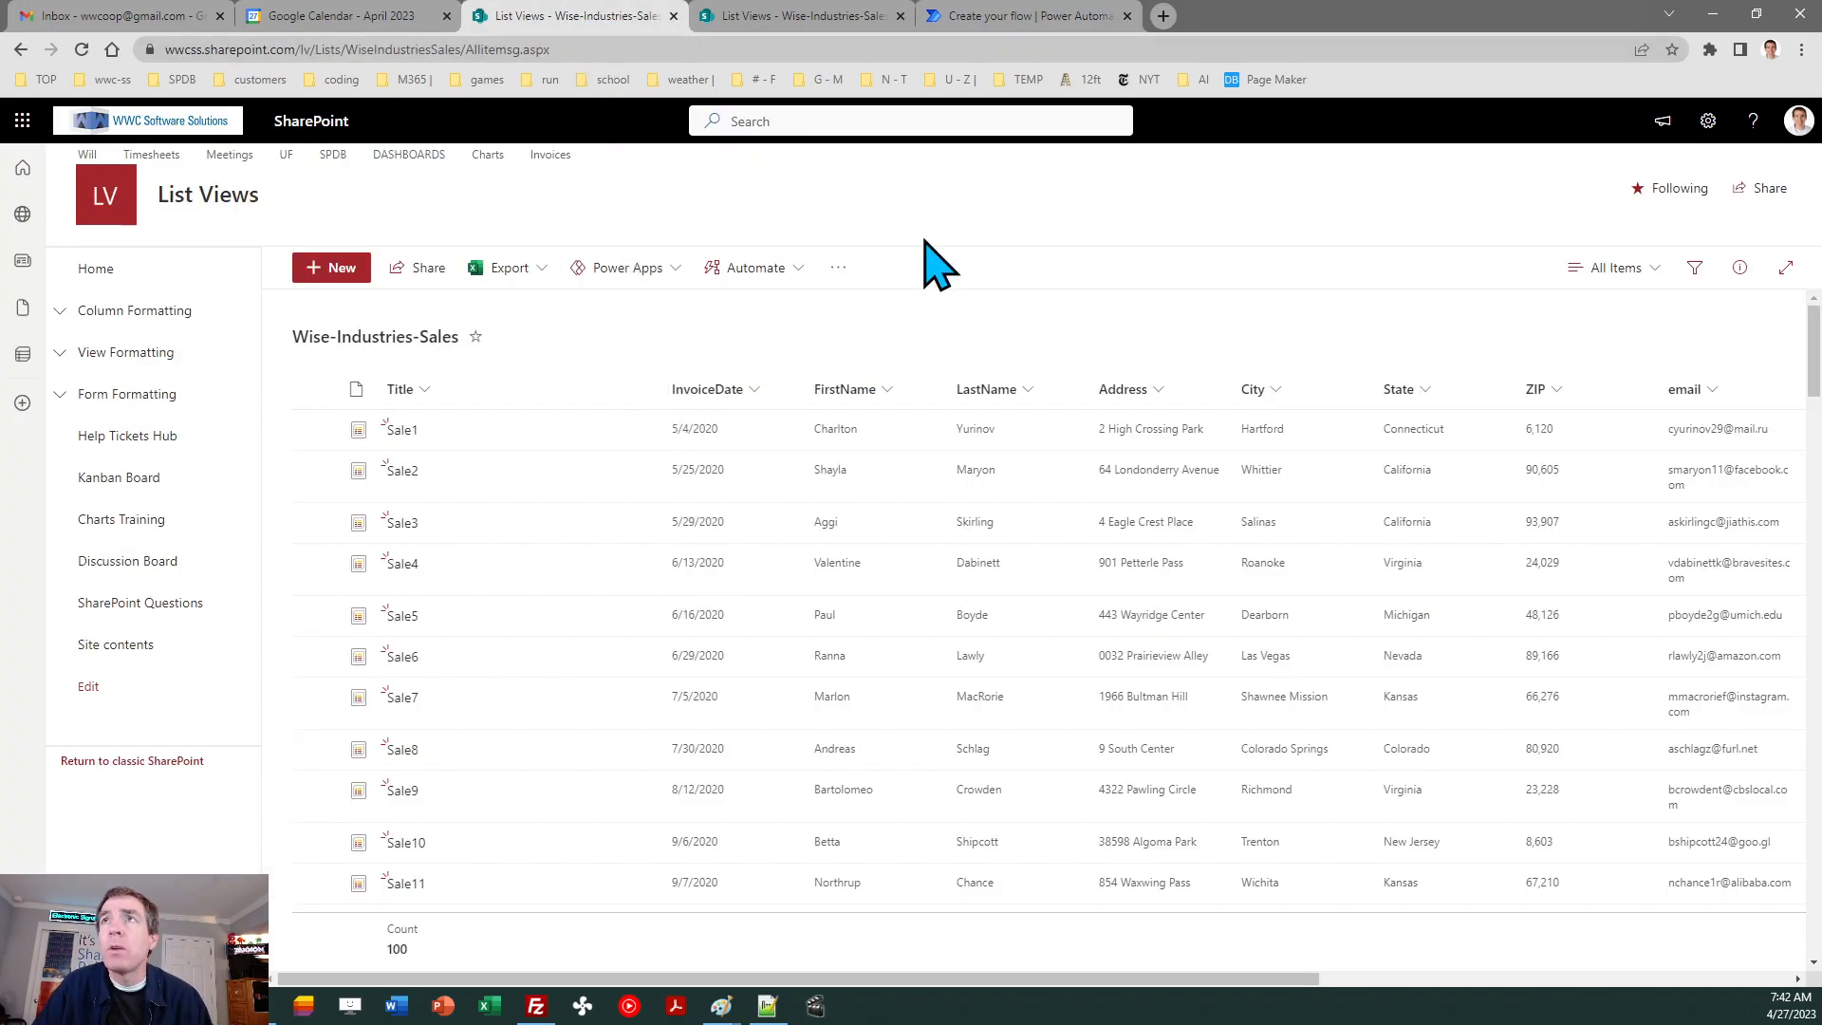
{"action": "left_click", "coordinate": [1033, 15]}
{"action": "type", "text": "InvoiceDate"}
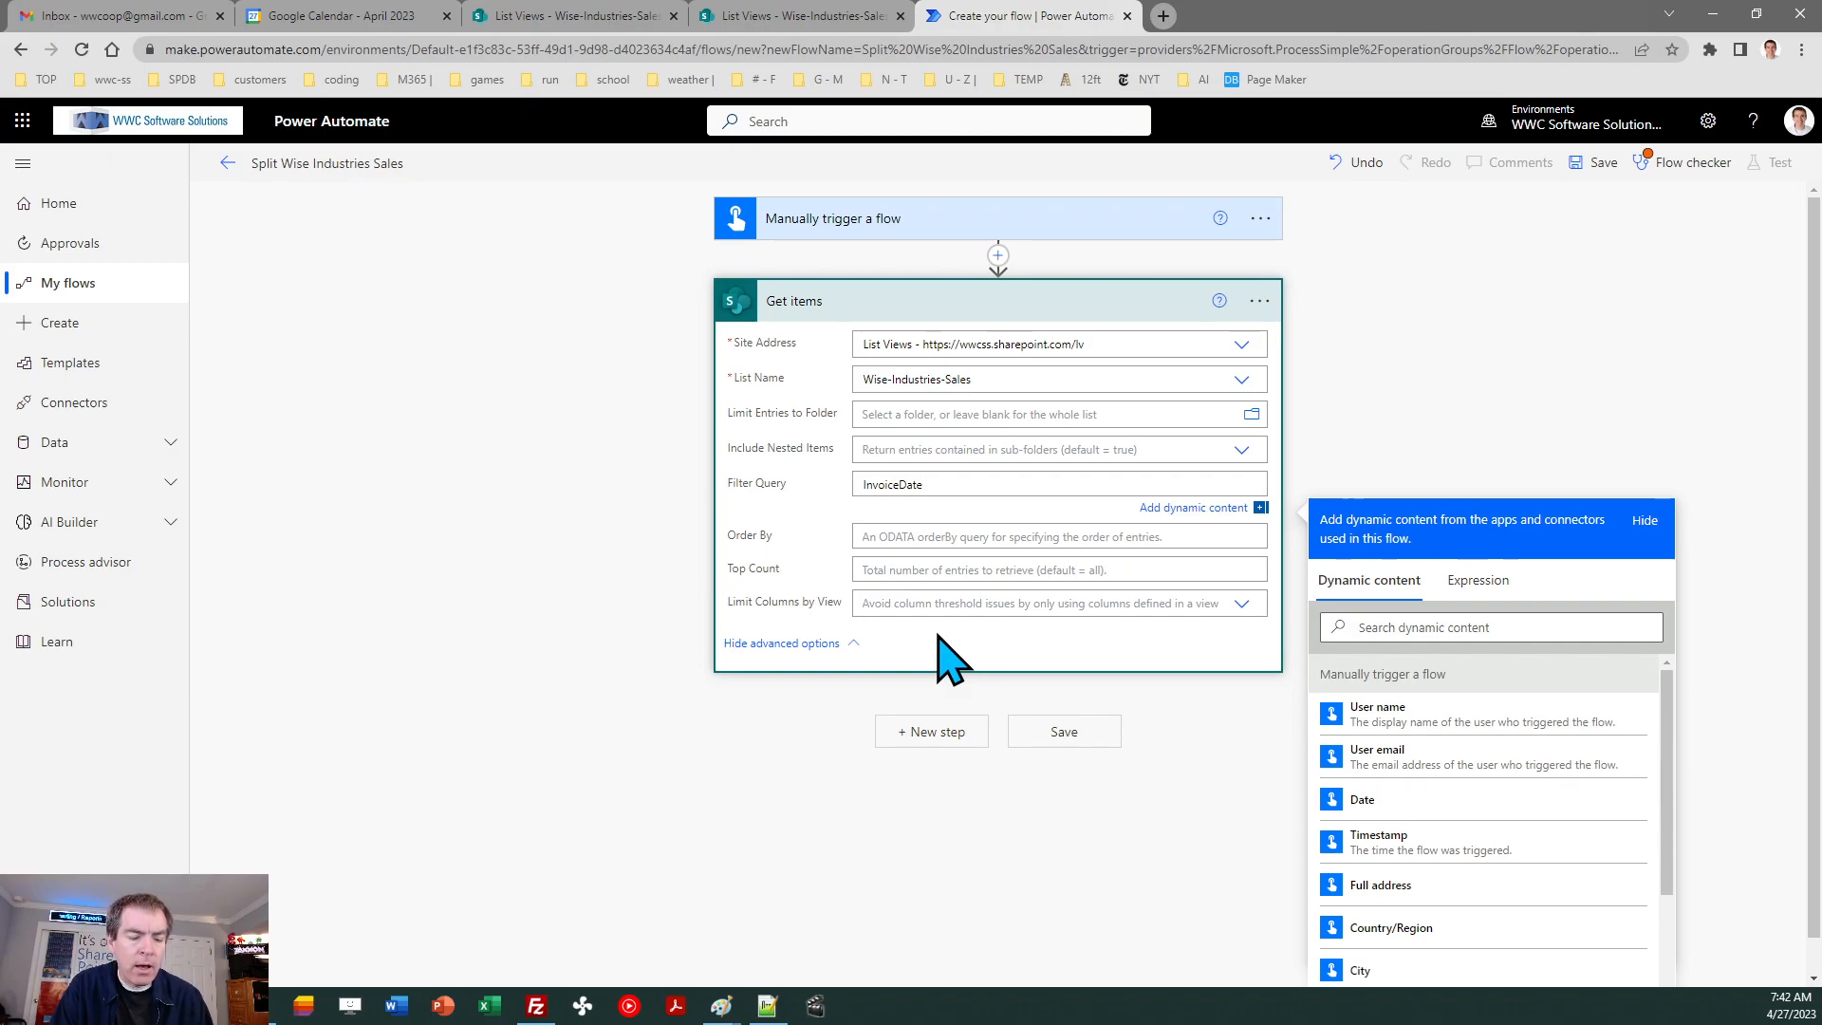
{"action": "type", "text": "lt"}
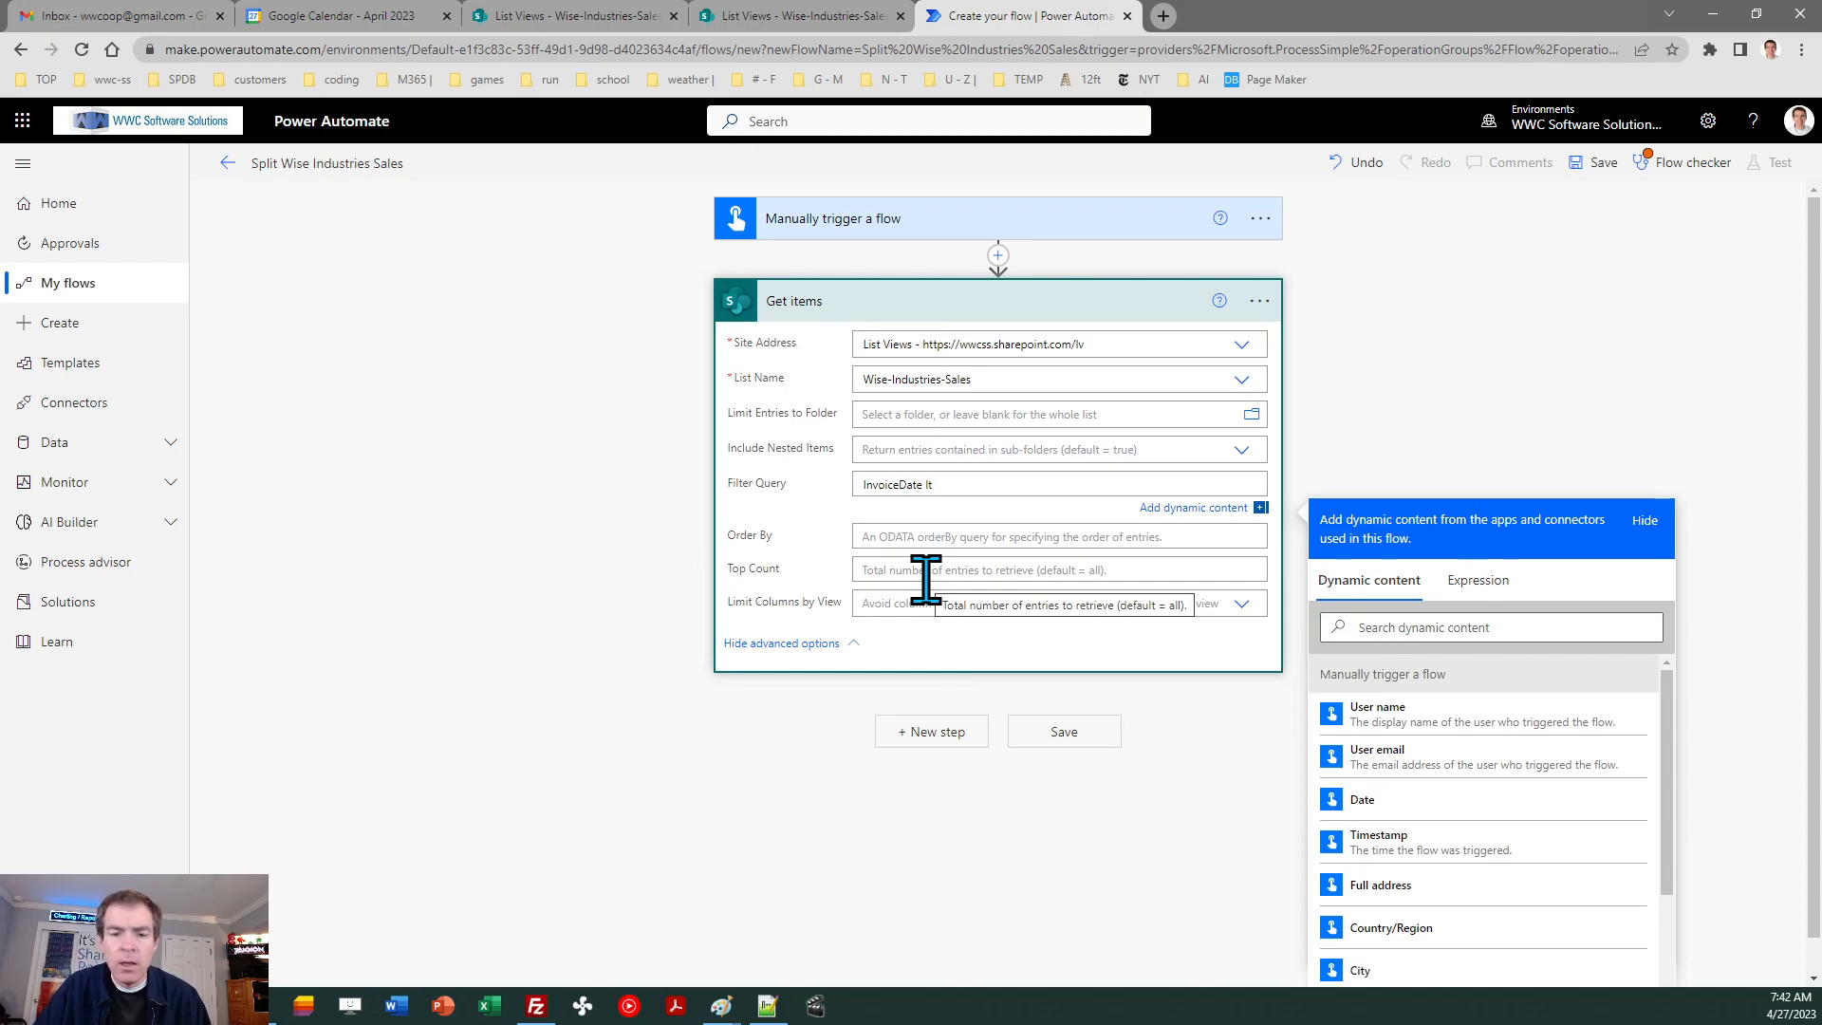
{"action": "type", "text": "'"}
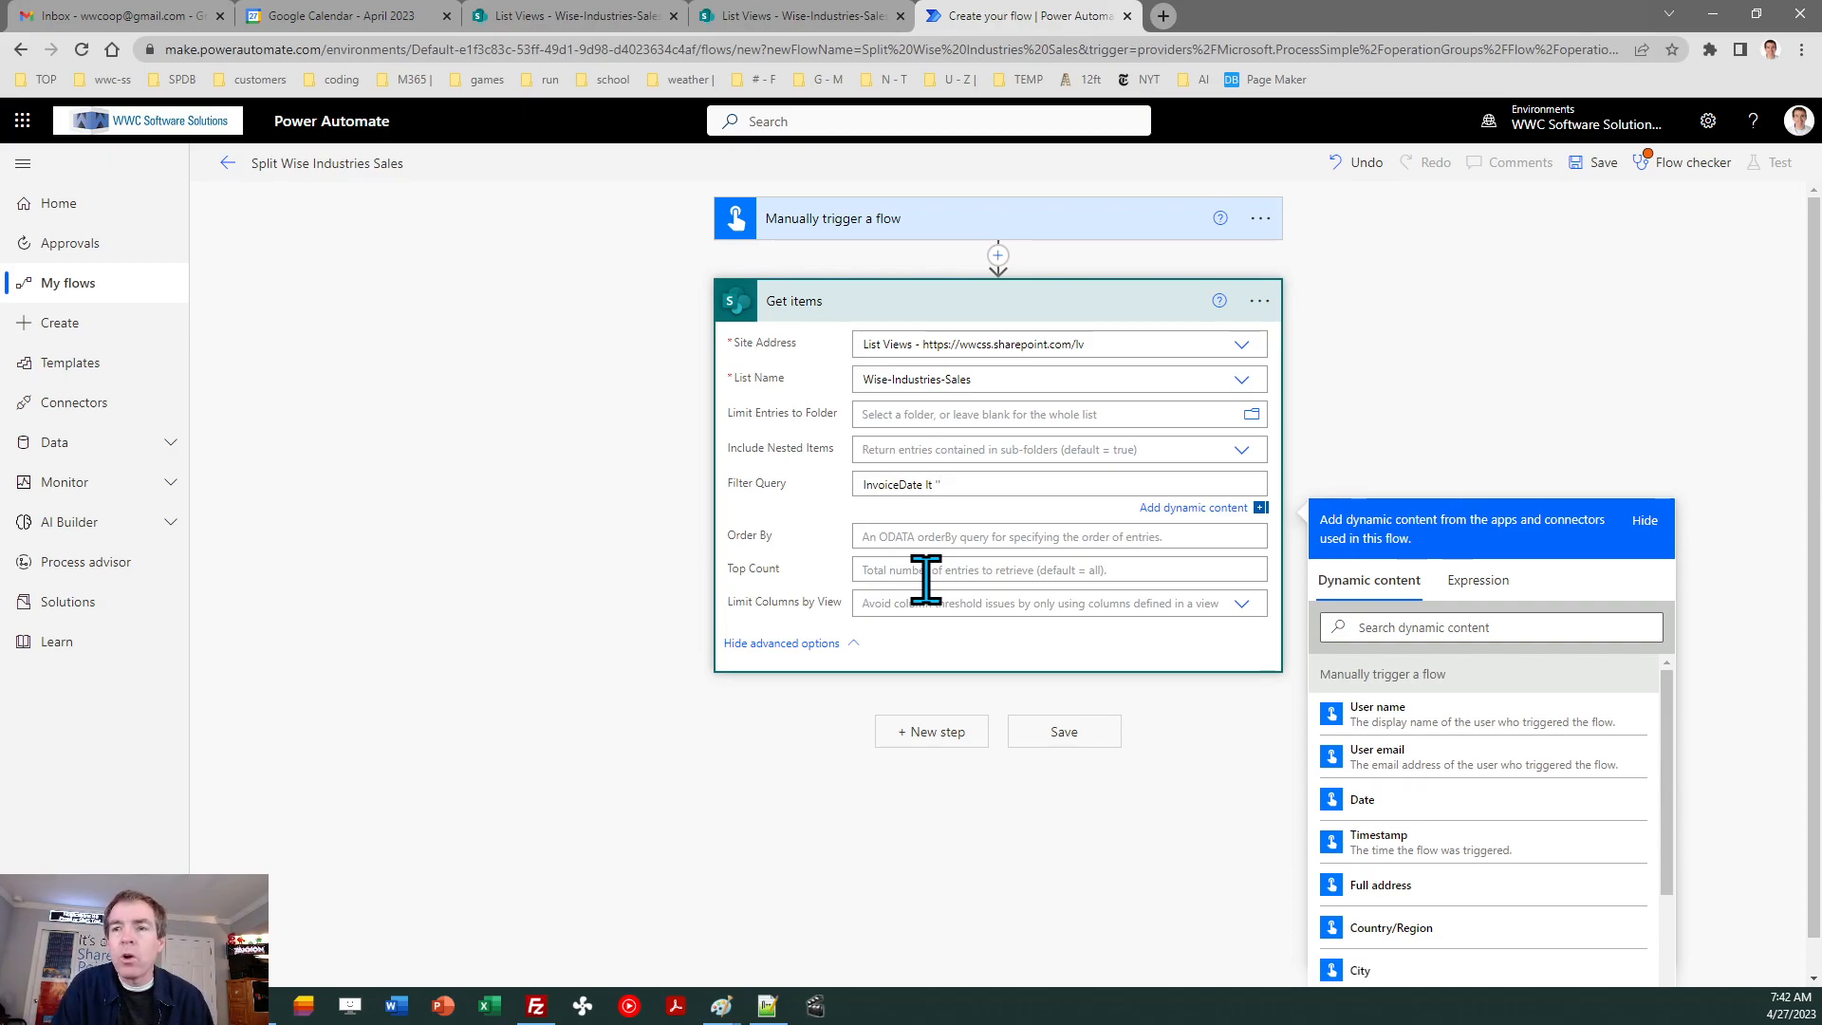
{"action": "type", "text": "'"}
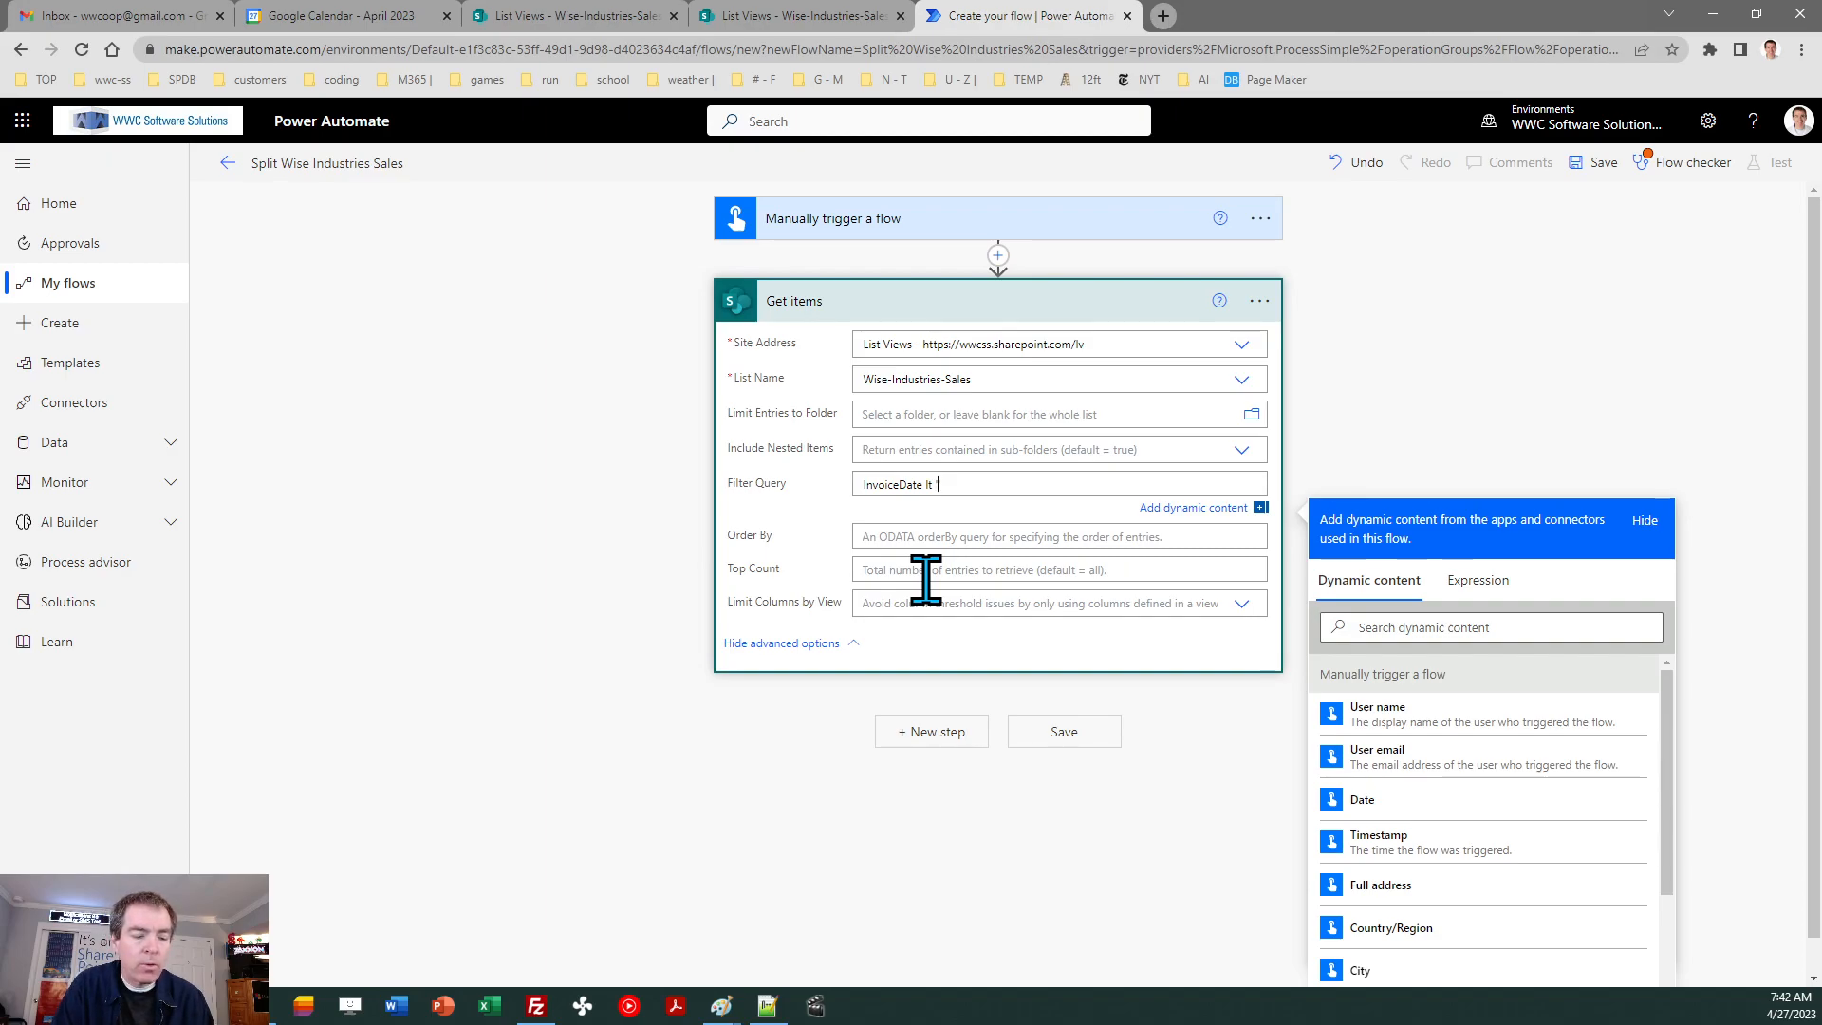
{"action": "type", "text": "01-0"}
{"action": "type", "text": "1-20"}
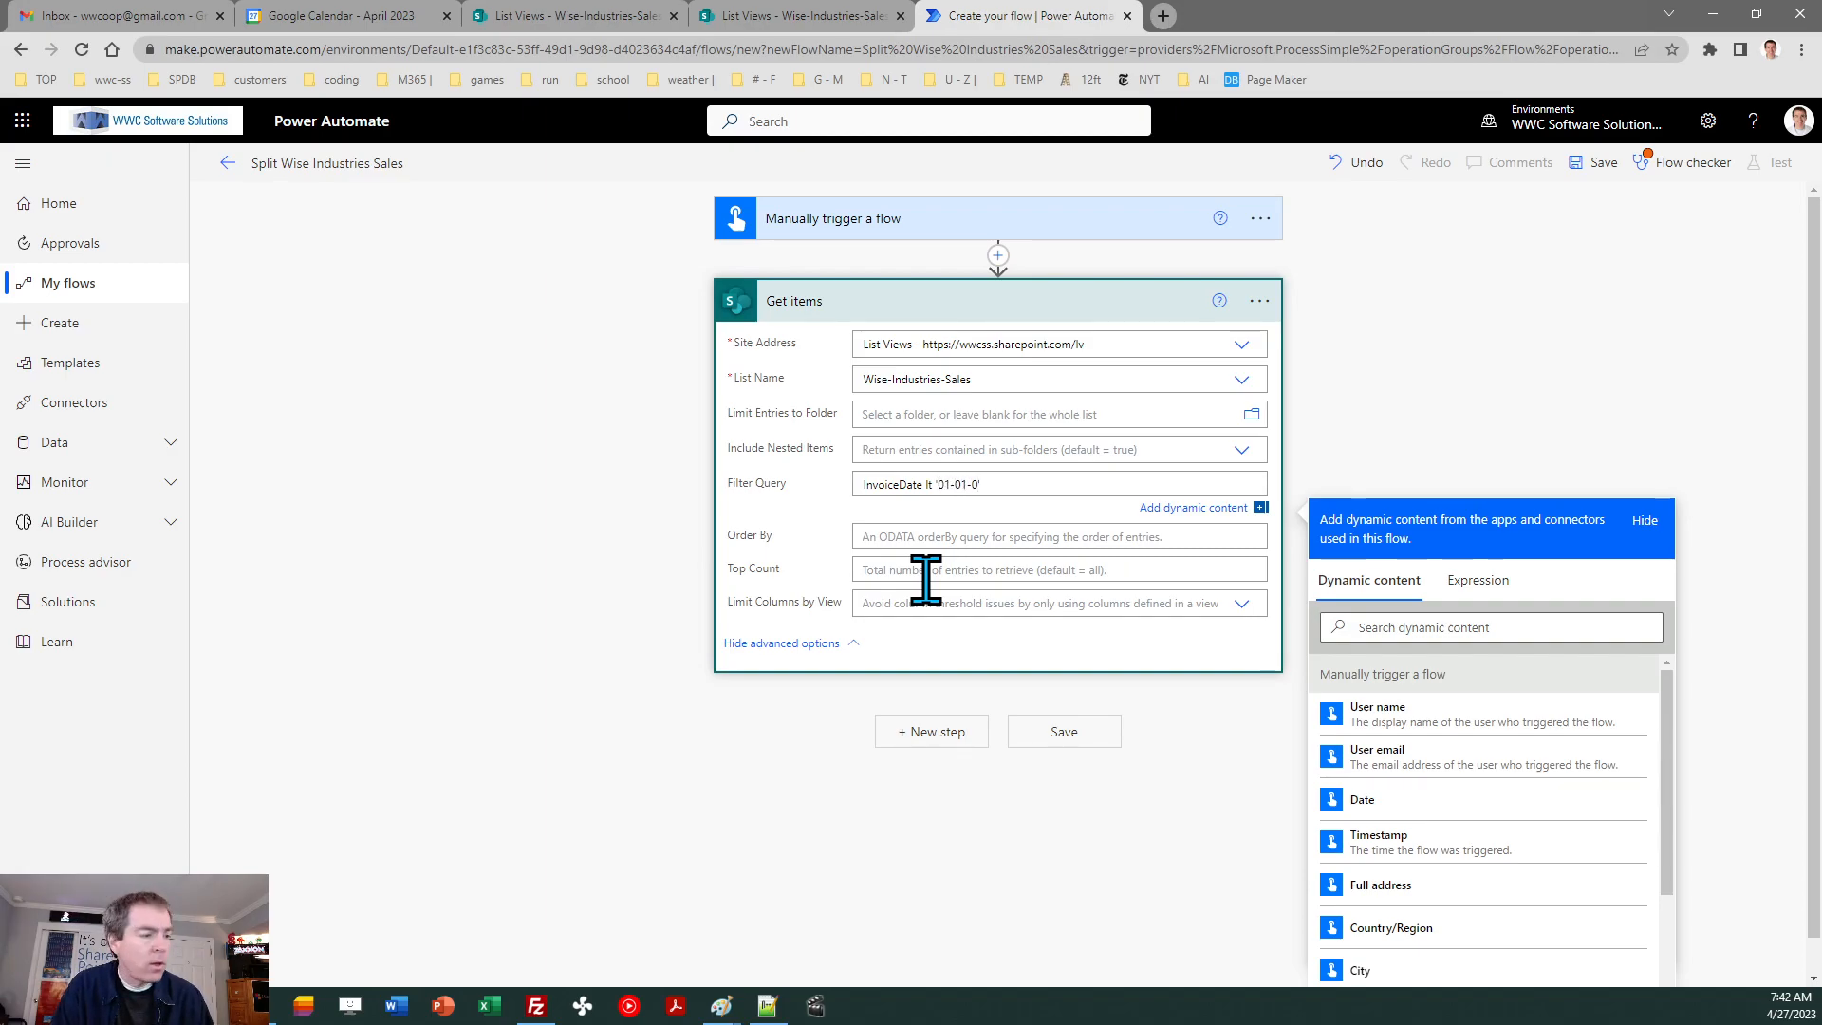
{"action": "type", "text": "2"}
{"action": "key", "text": "BackSpace"}
{"action": "key", "text": "BackSpace"}
{"action": "type", "text": "2022'"}
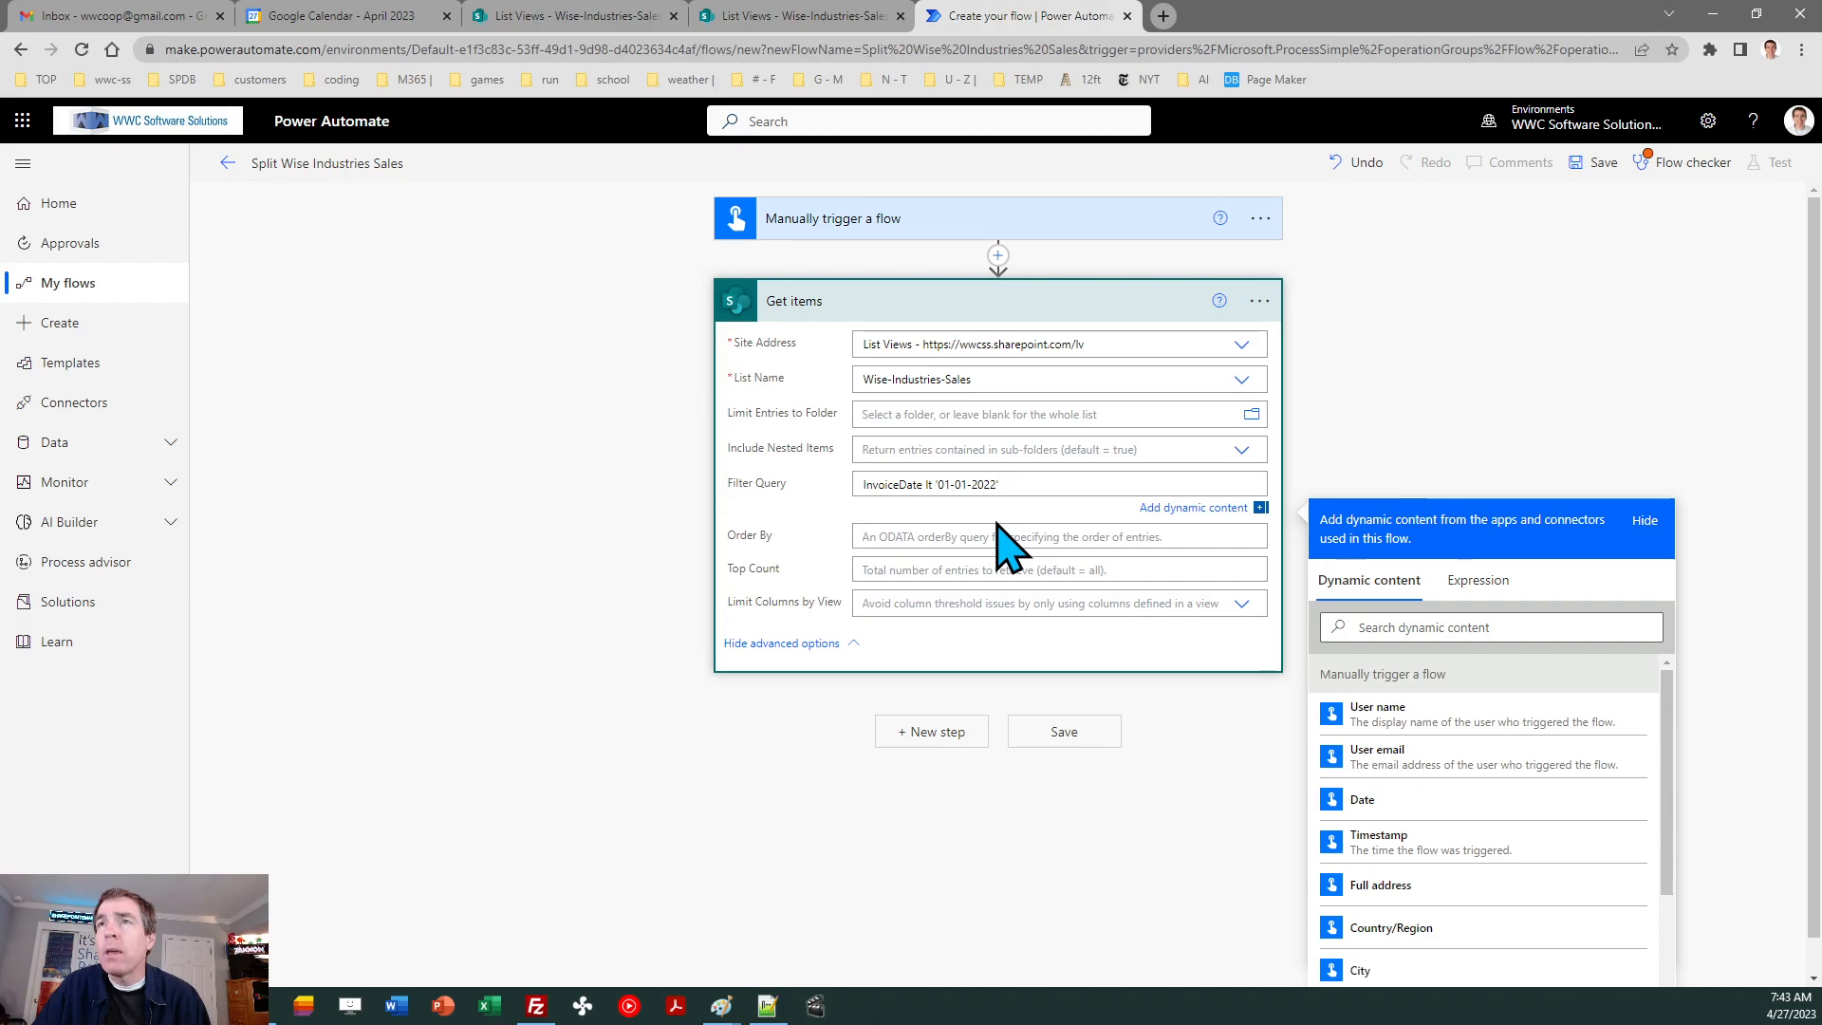
- Turn on pagination for Get items with a threshold of 5000 and save its settings
{"action": "left_click", "coordinate": [1272, 314]}
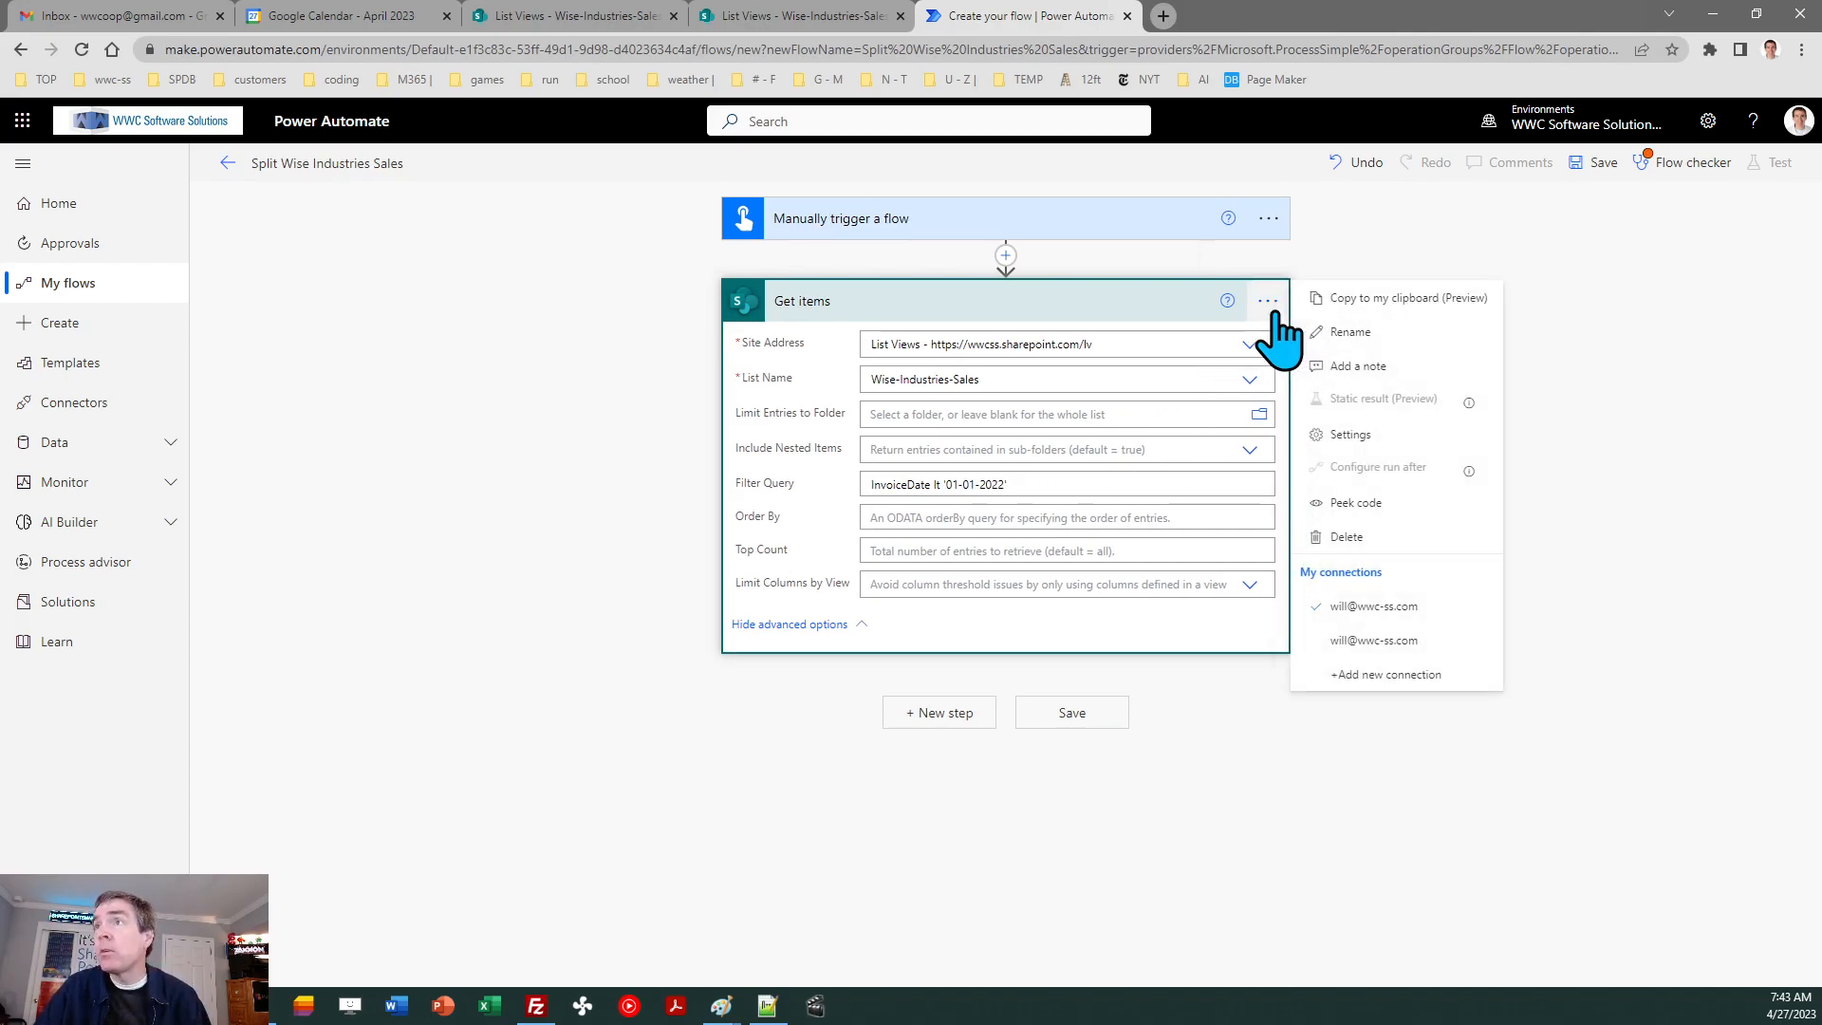
{"action": "left_click", "coordinate": [1352, 435]}
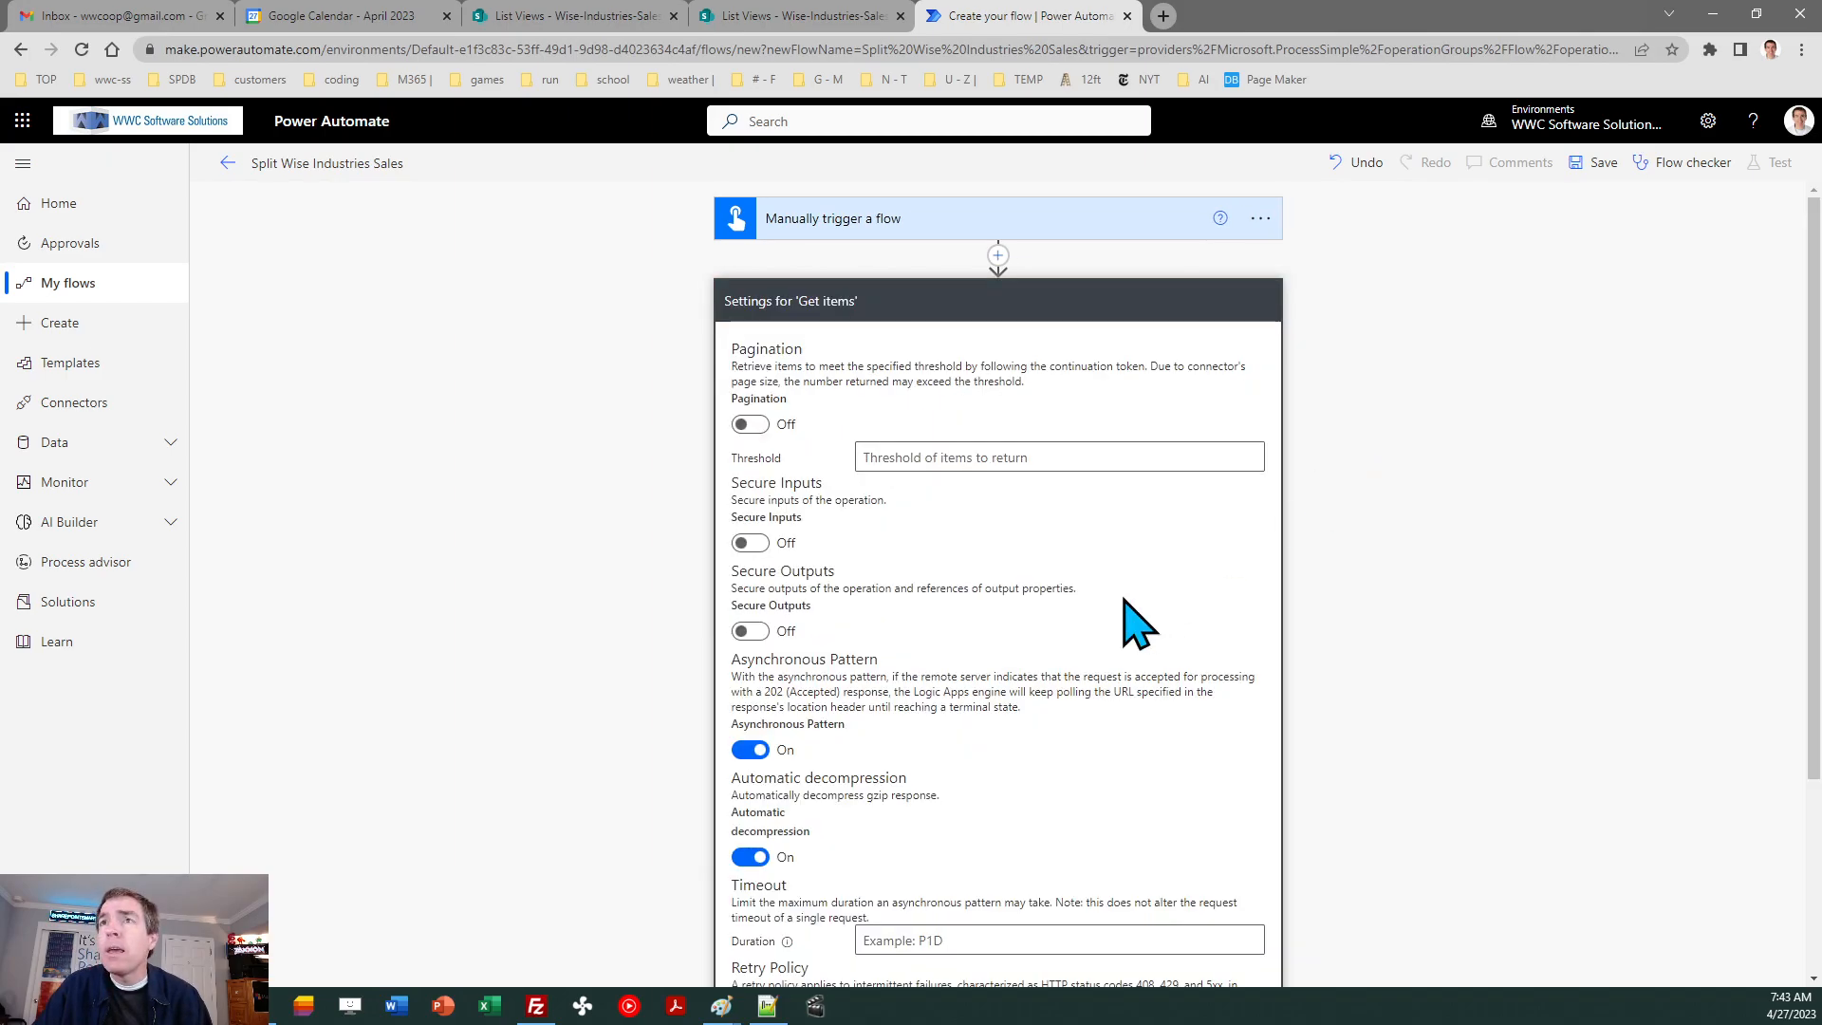
{"action": "left_click", "coordinate": [754, 425]}
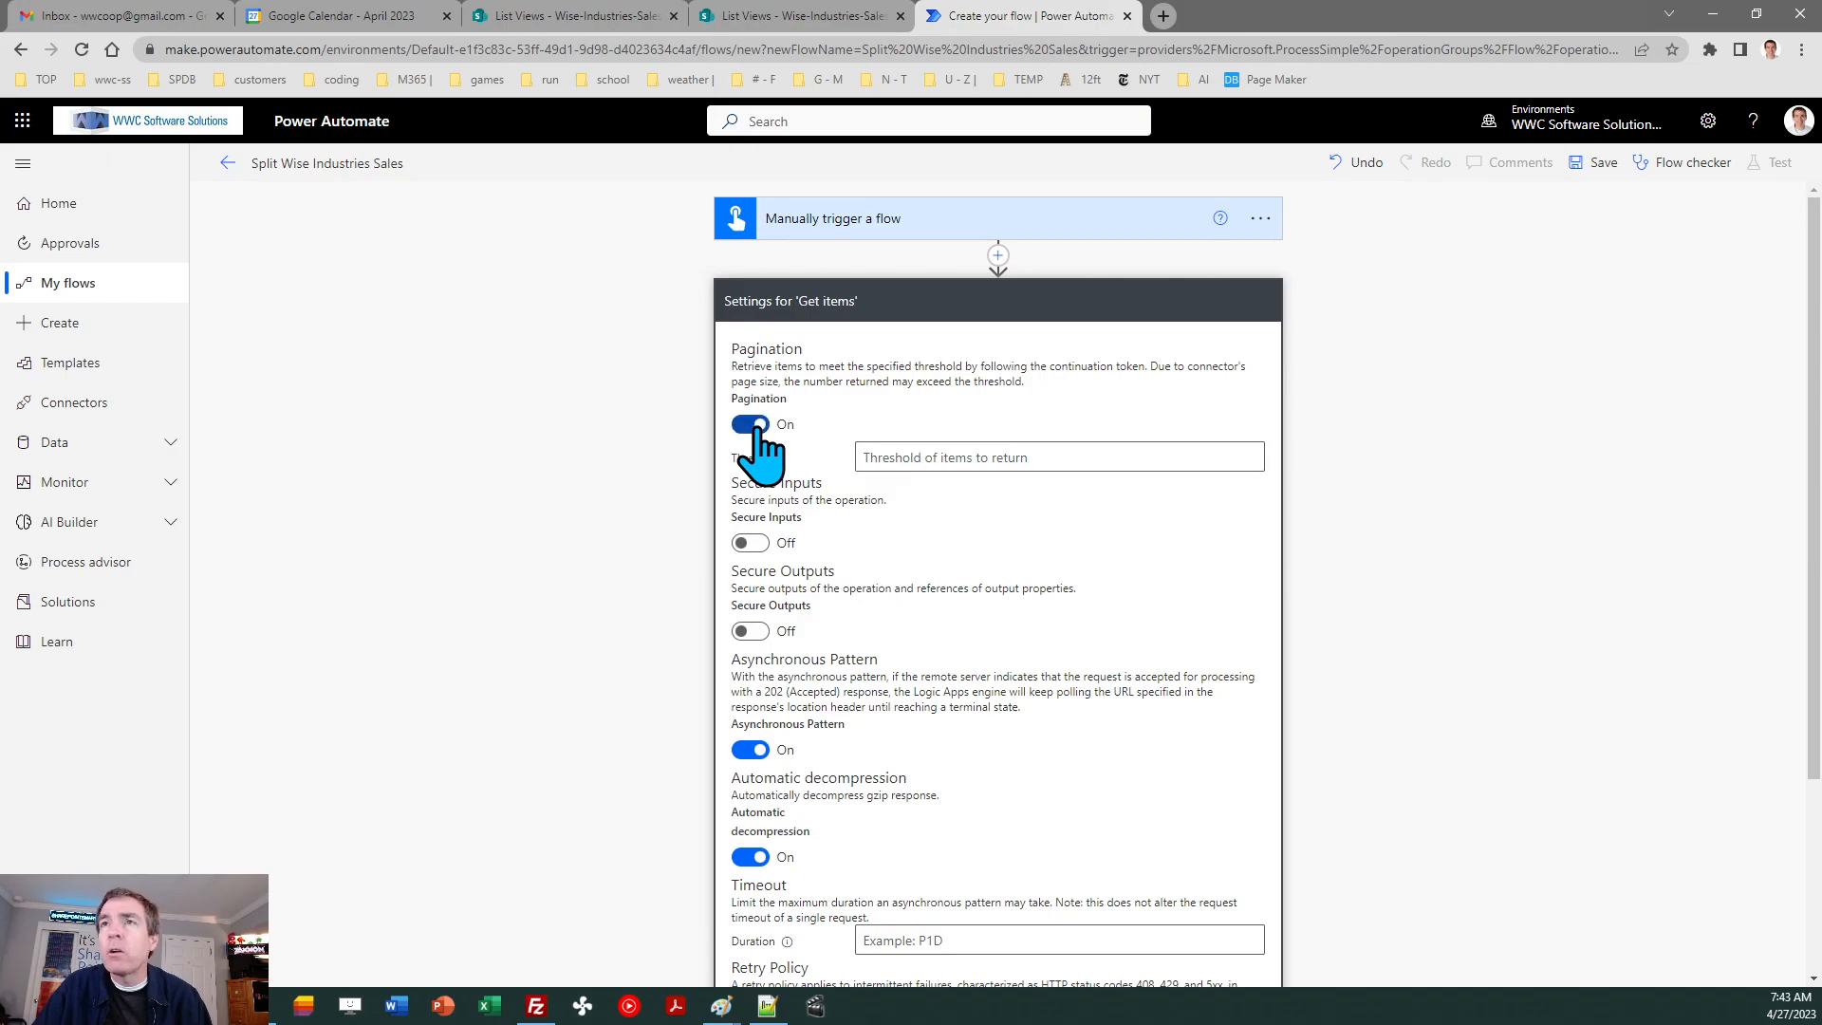
{"action": "left_click", "coordinate": [872, 460]}
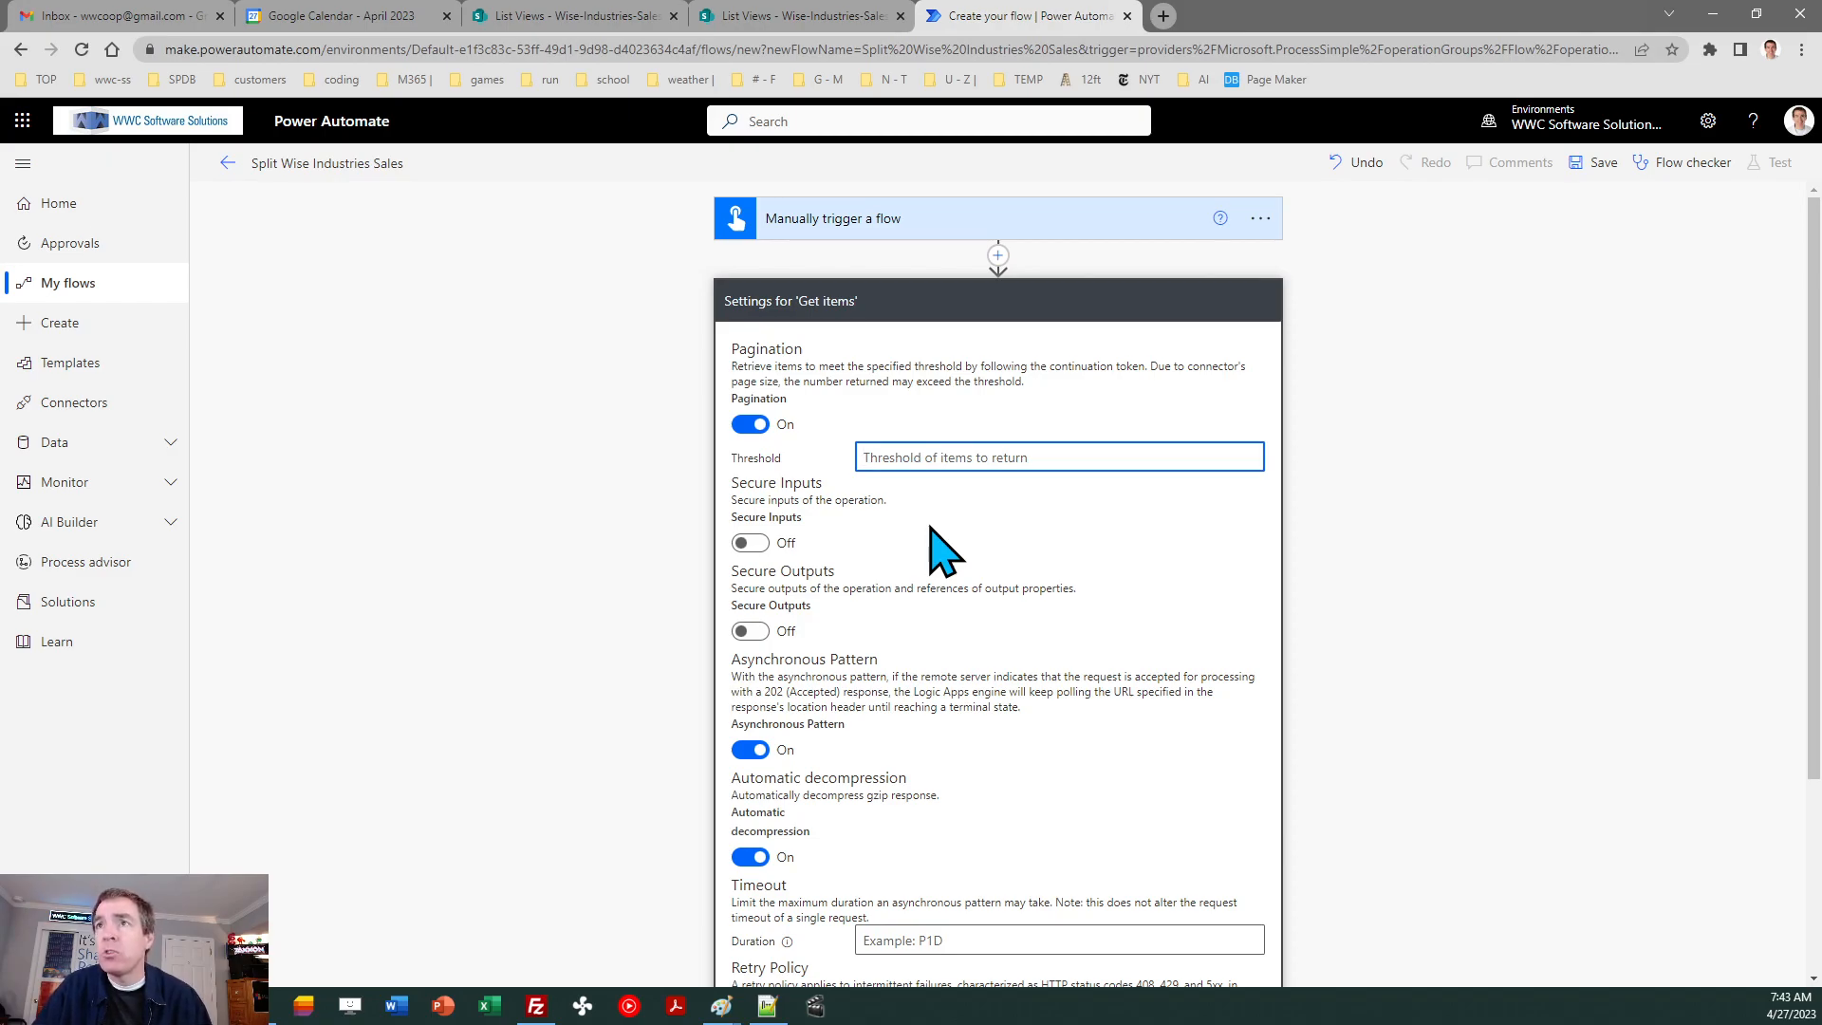
{"action": "type", "text": "5000"}
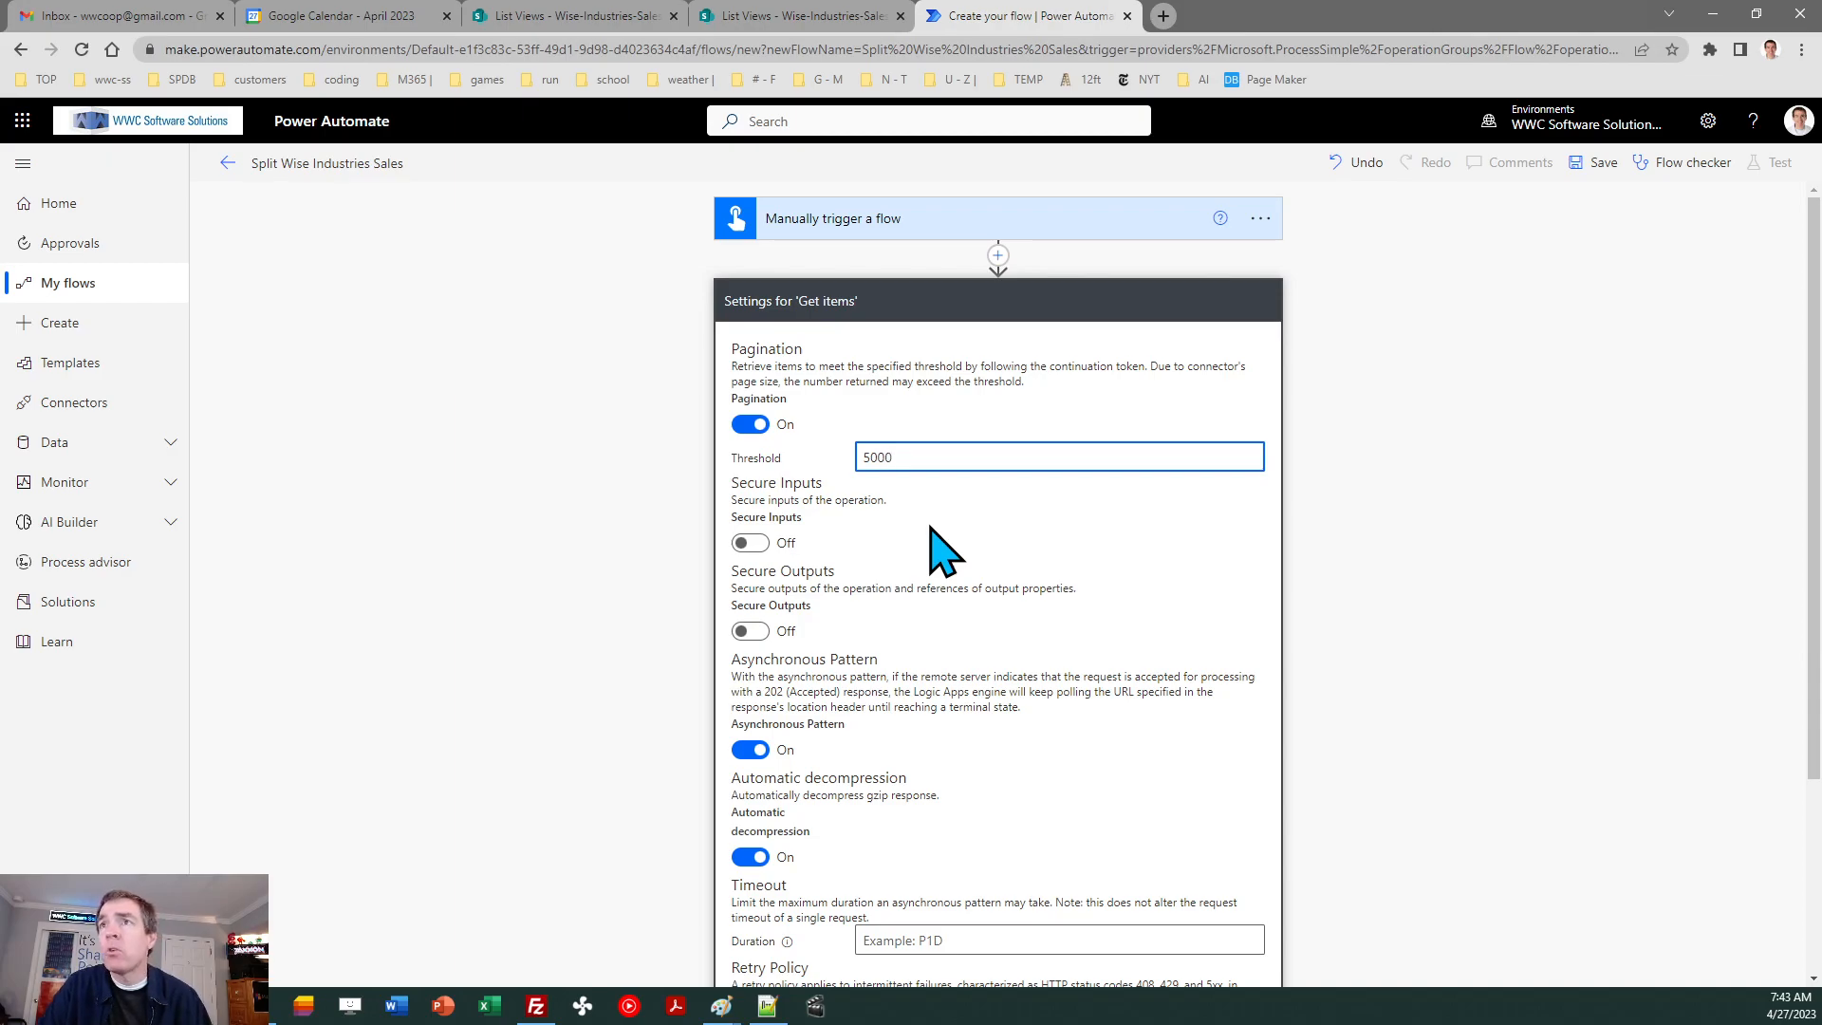
{"action": "left_click_drag", "start_coordinate": [1817, 513], "coordinate": [1816, 695]}
{"action": "left_click", "coordinate": [907, 884]}
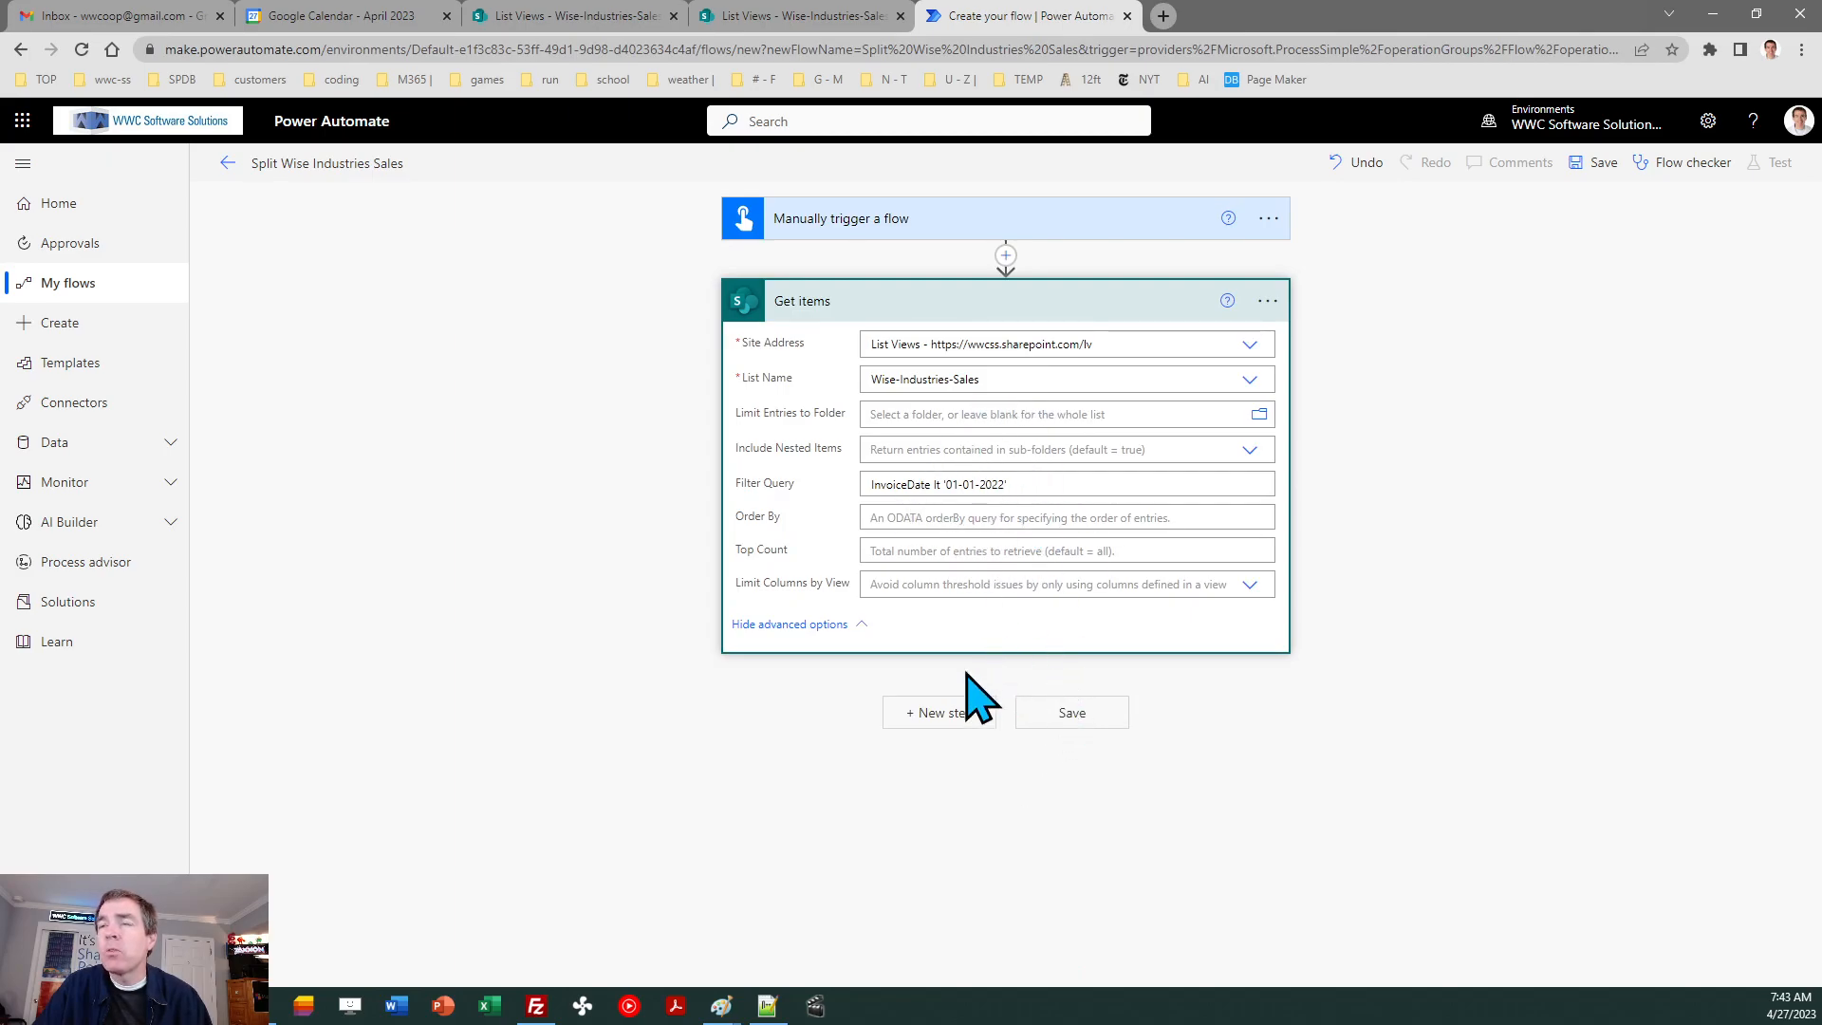
- Add an Apply to each loop after Get items that iterates over the value output of Get items
{"action": "left_click", "coordinate": [956, 716]}
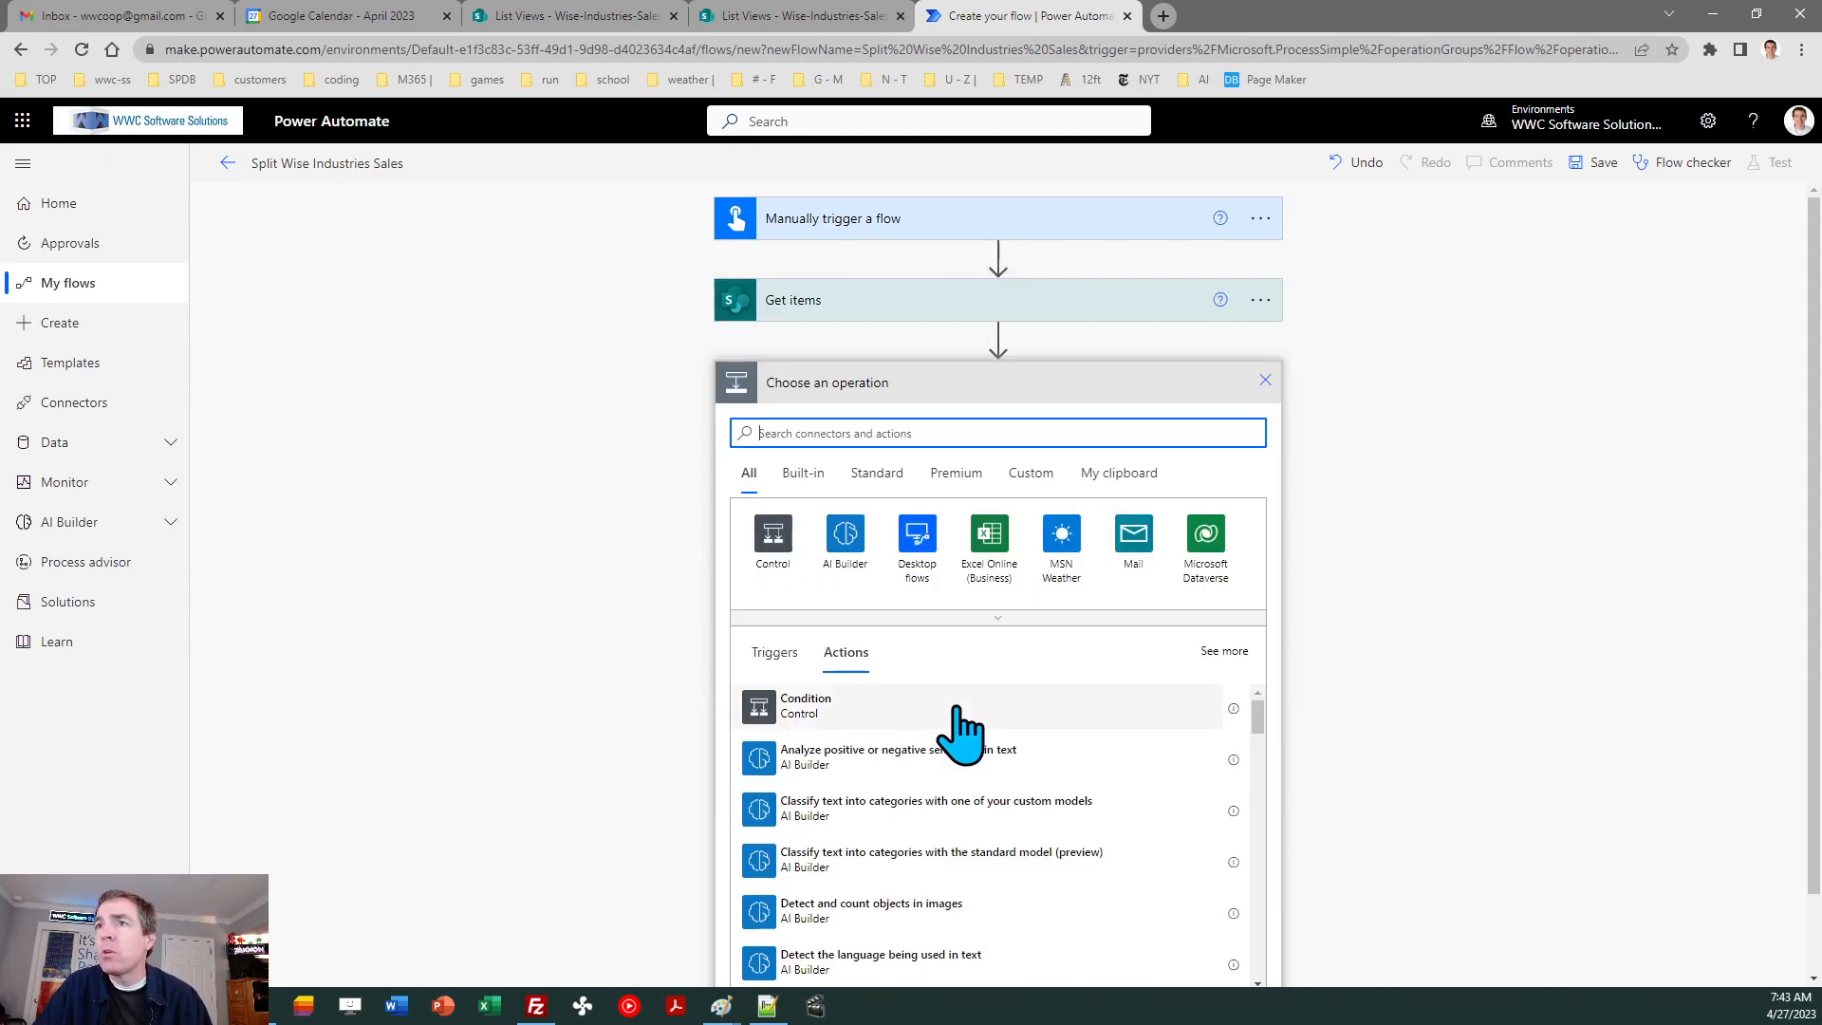
{"action": "left_click", "coordinate": [774, 541]}
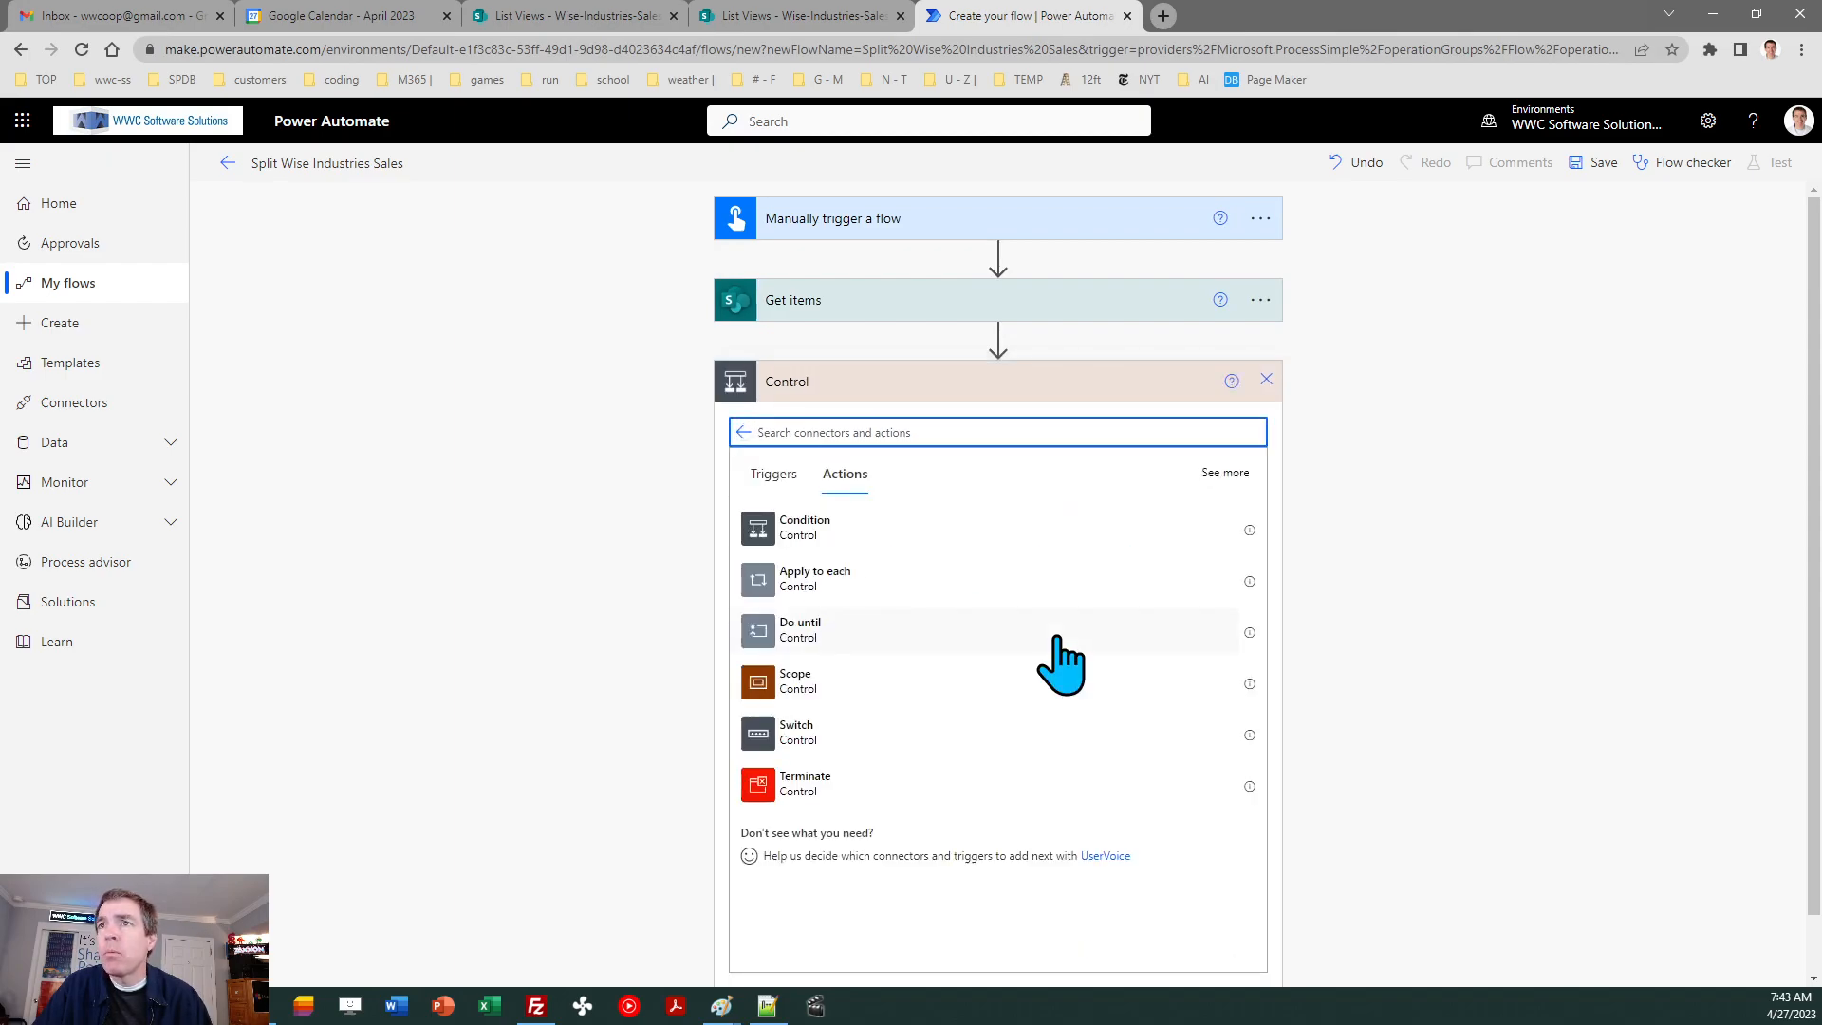
{"action": "left_click", "coordinate": [835, 577]}
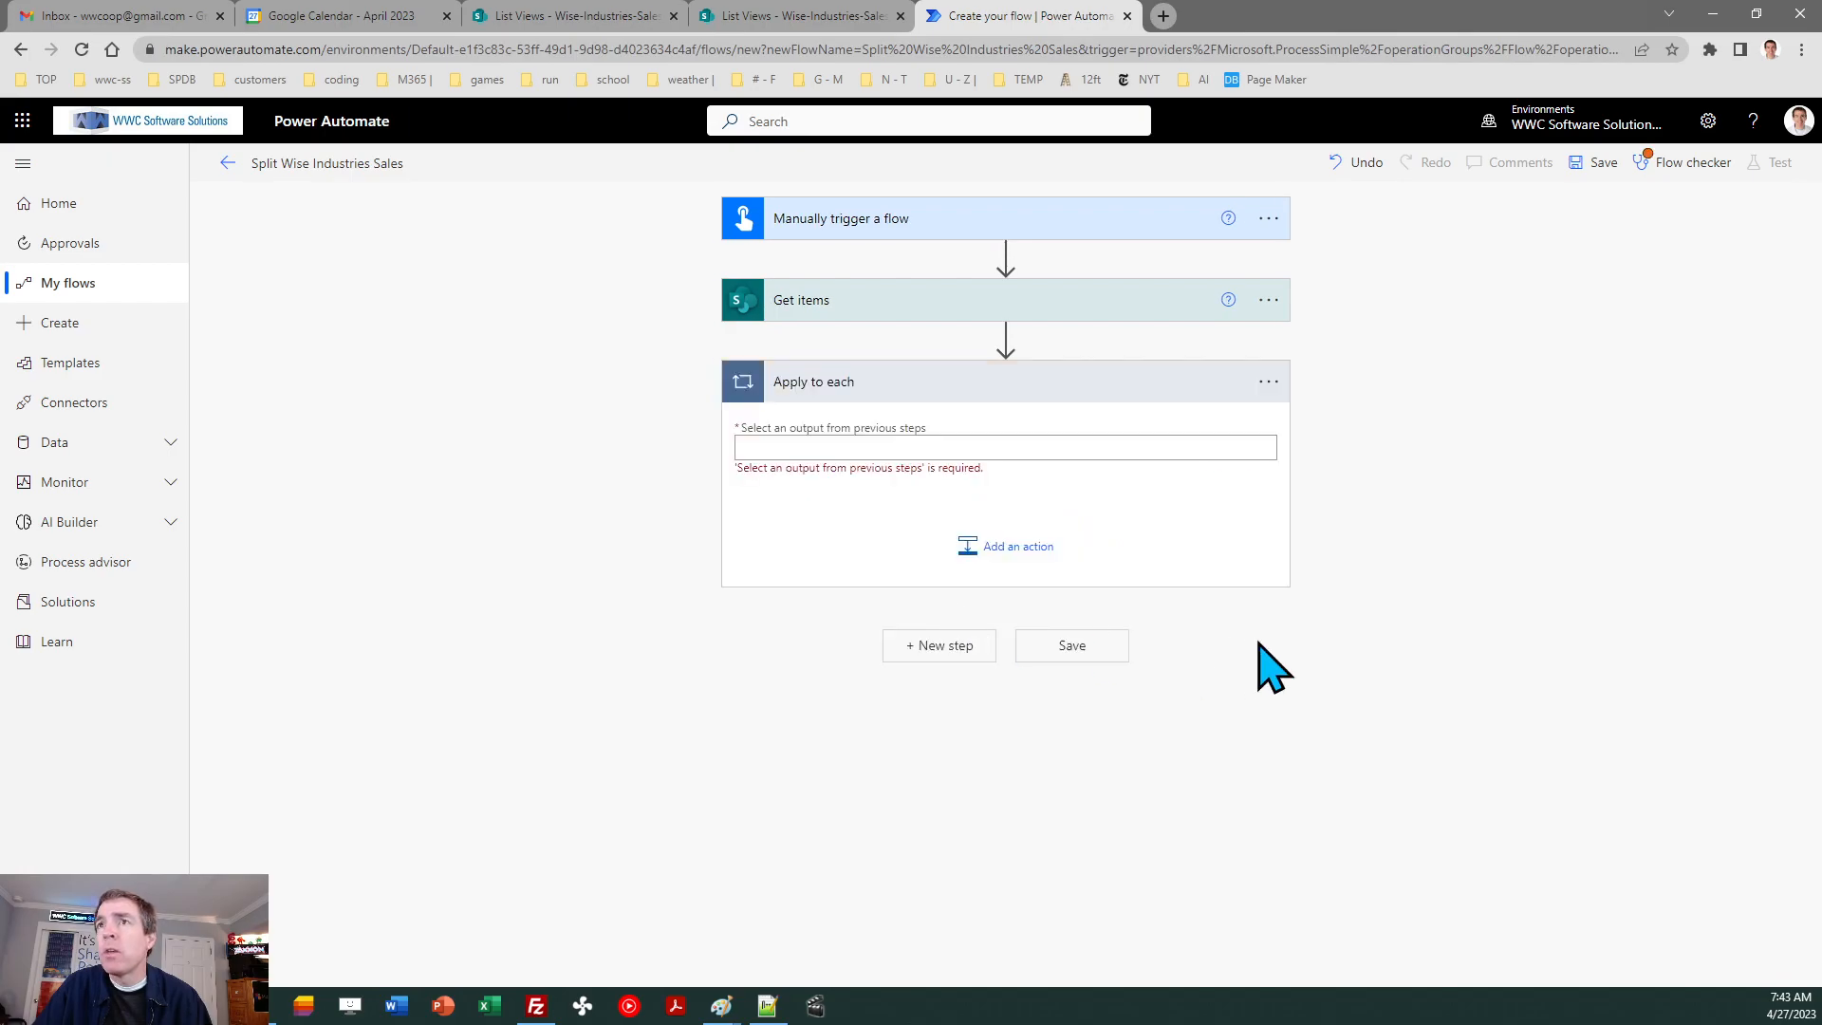
{"action": "left_click", "coordinate": [846, 447]}
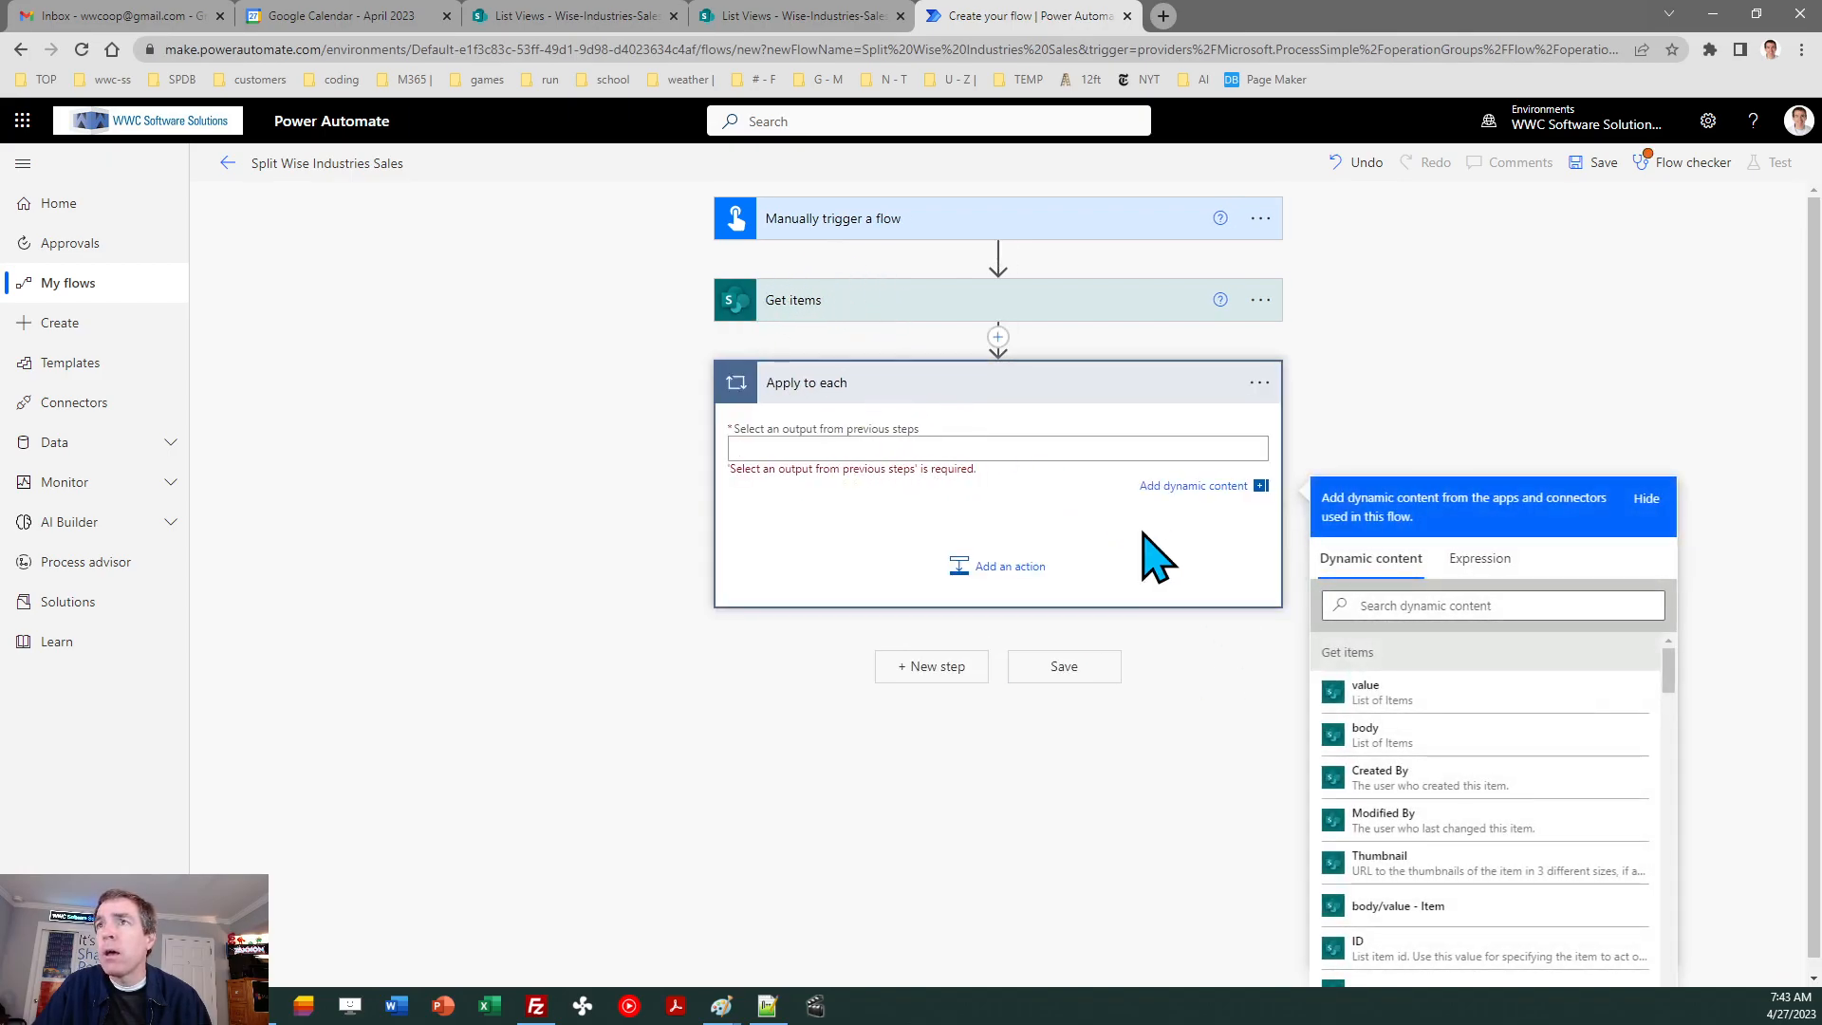
{"action": "left_click", "coordinate": [1398, 693]}
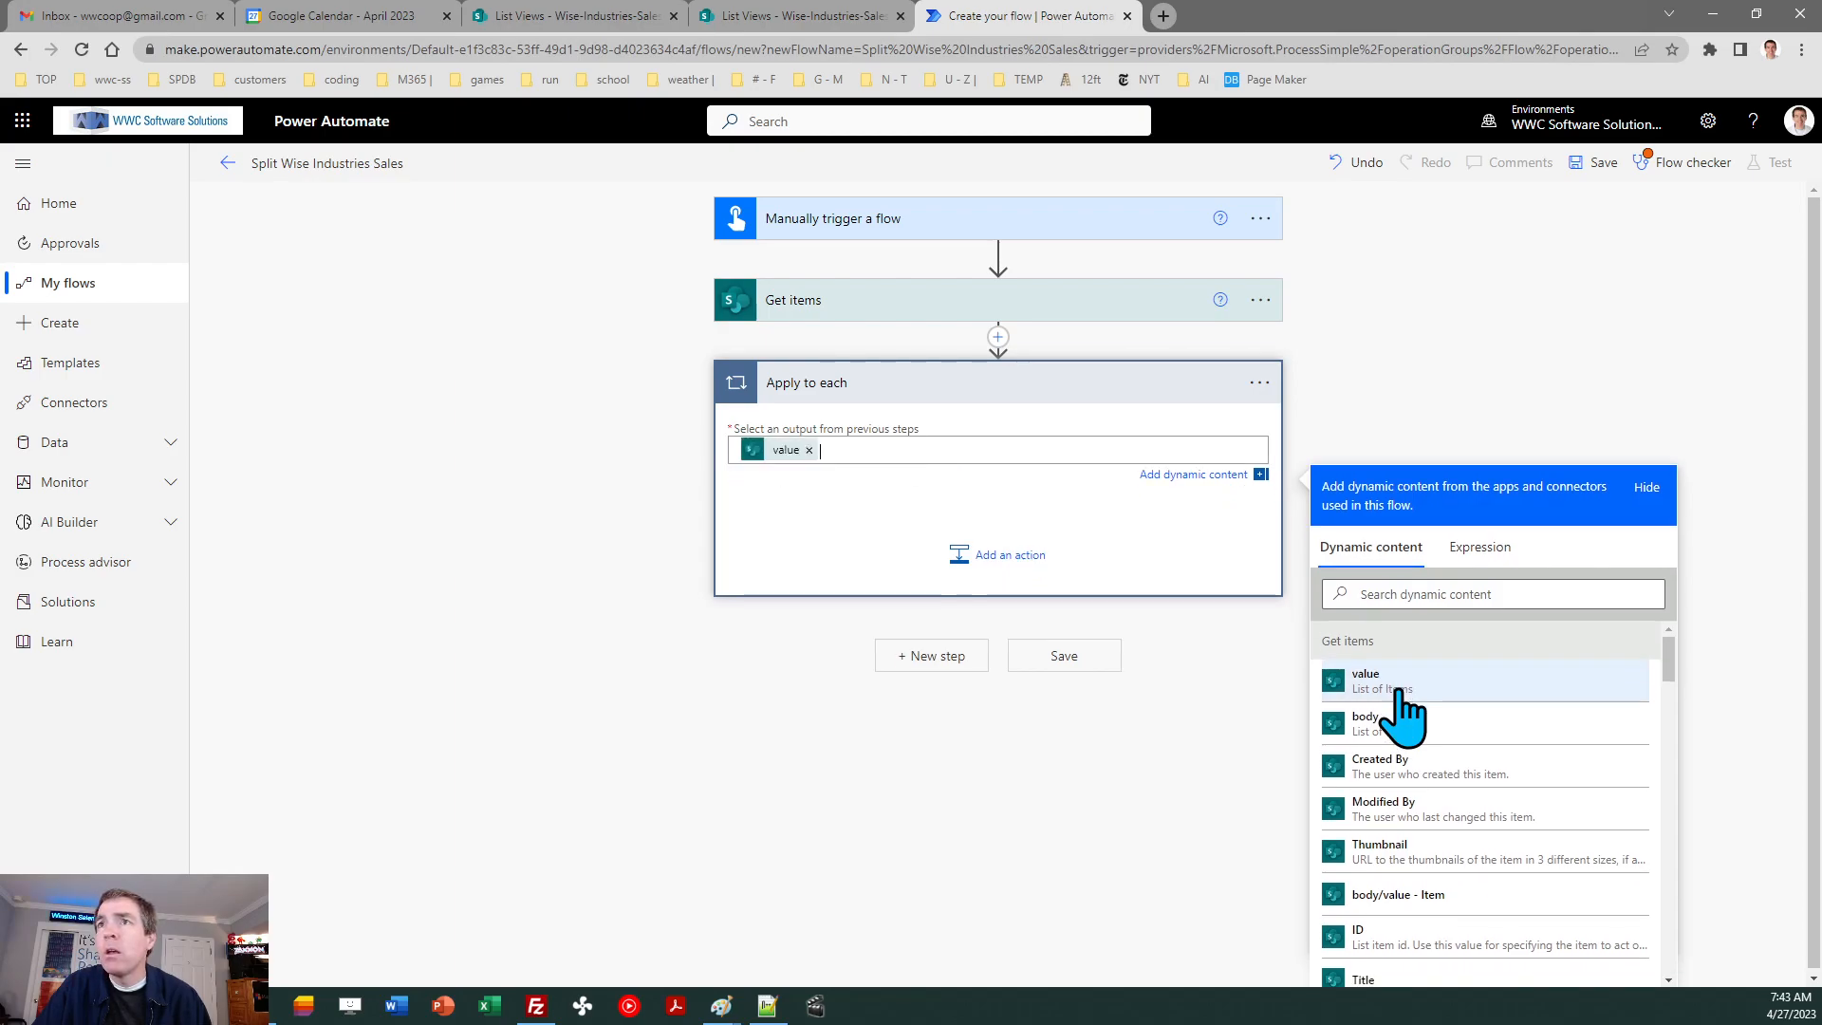
{"action": "left_click", "coordinate": [1418, 399]}
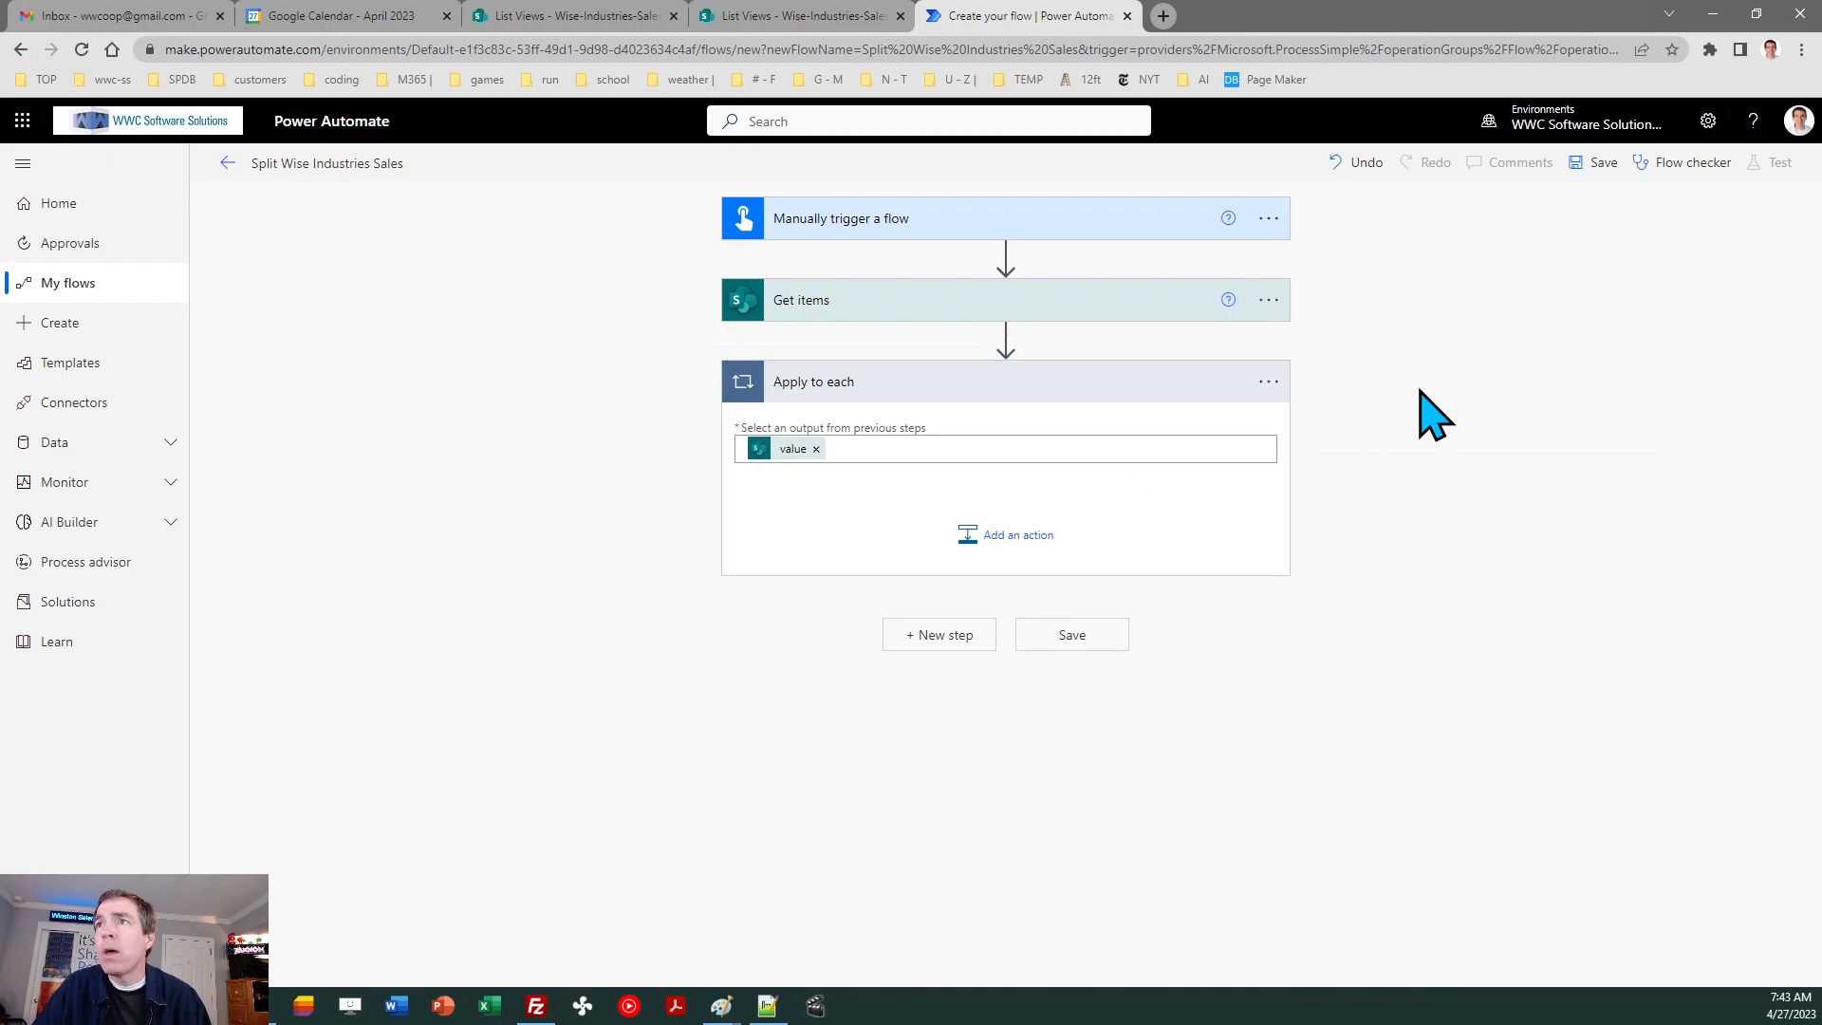
- Add a SharePoint Create item action inside the Apply to each loop
{"action": "left_click", "coordinate": [1024, 543]}
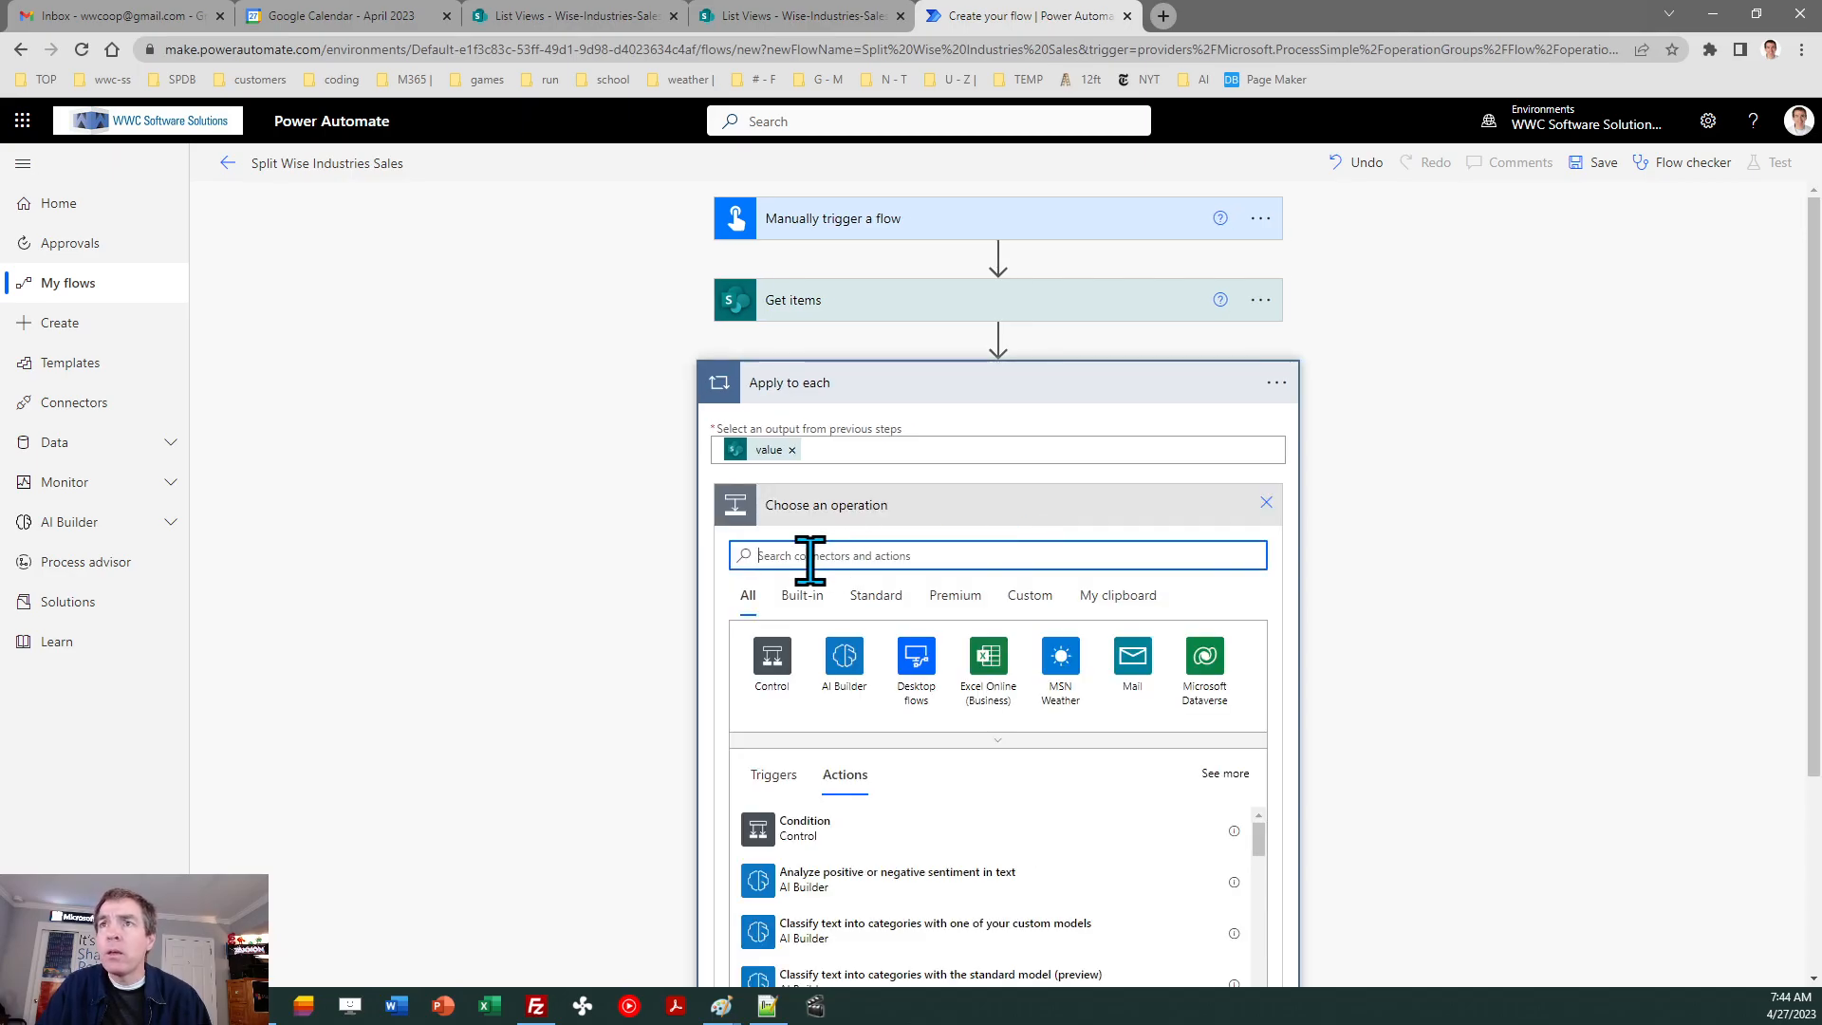
{"action": "type", "text": "create item"}
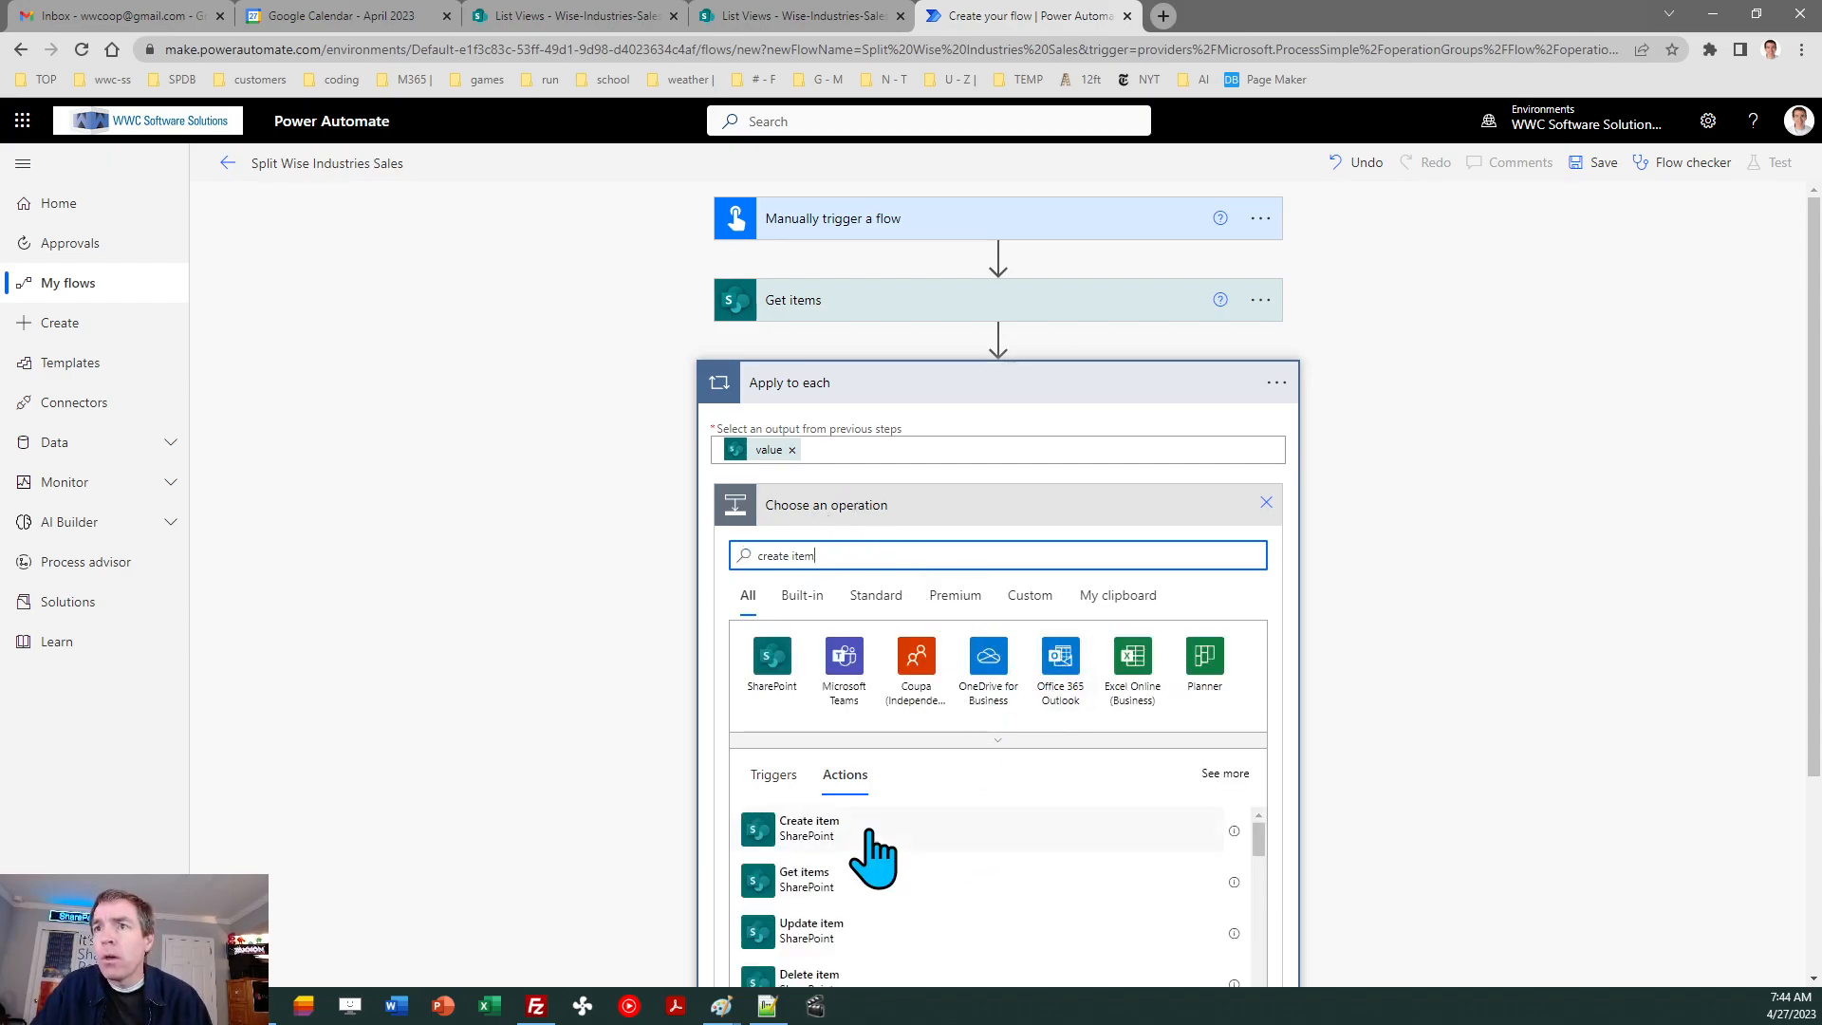
{"action": "left_click", "coordinate": [816, 829]}
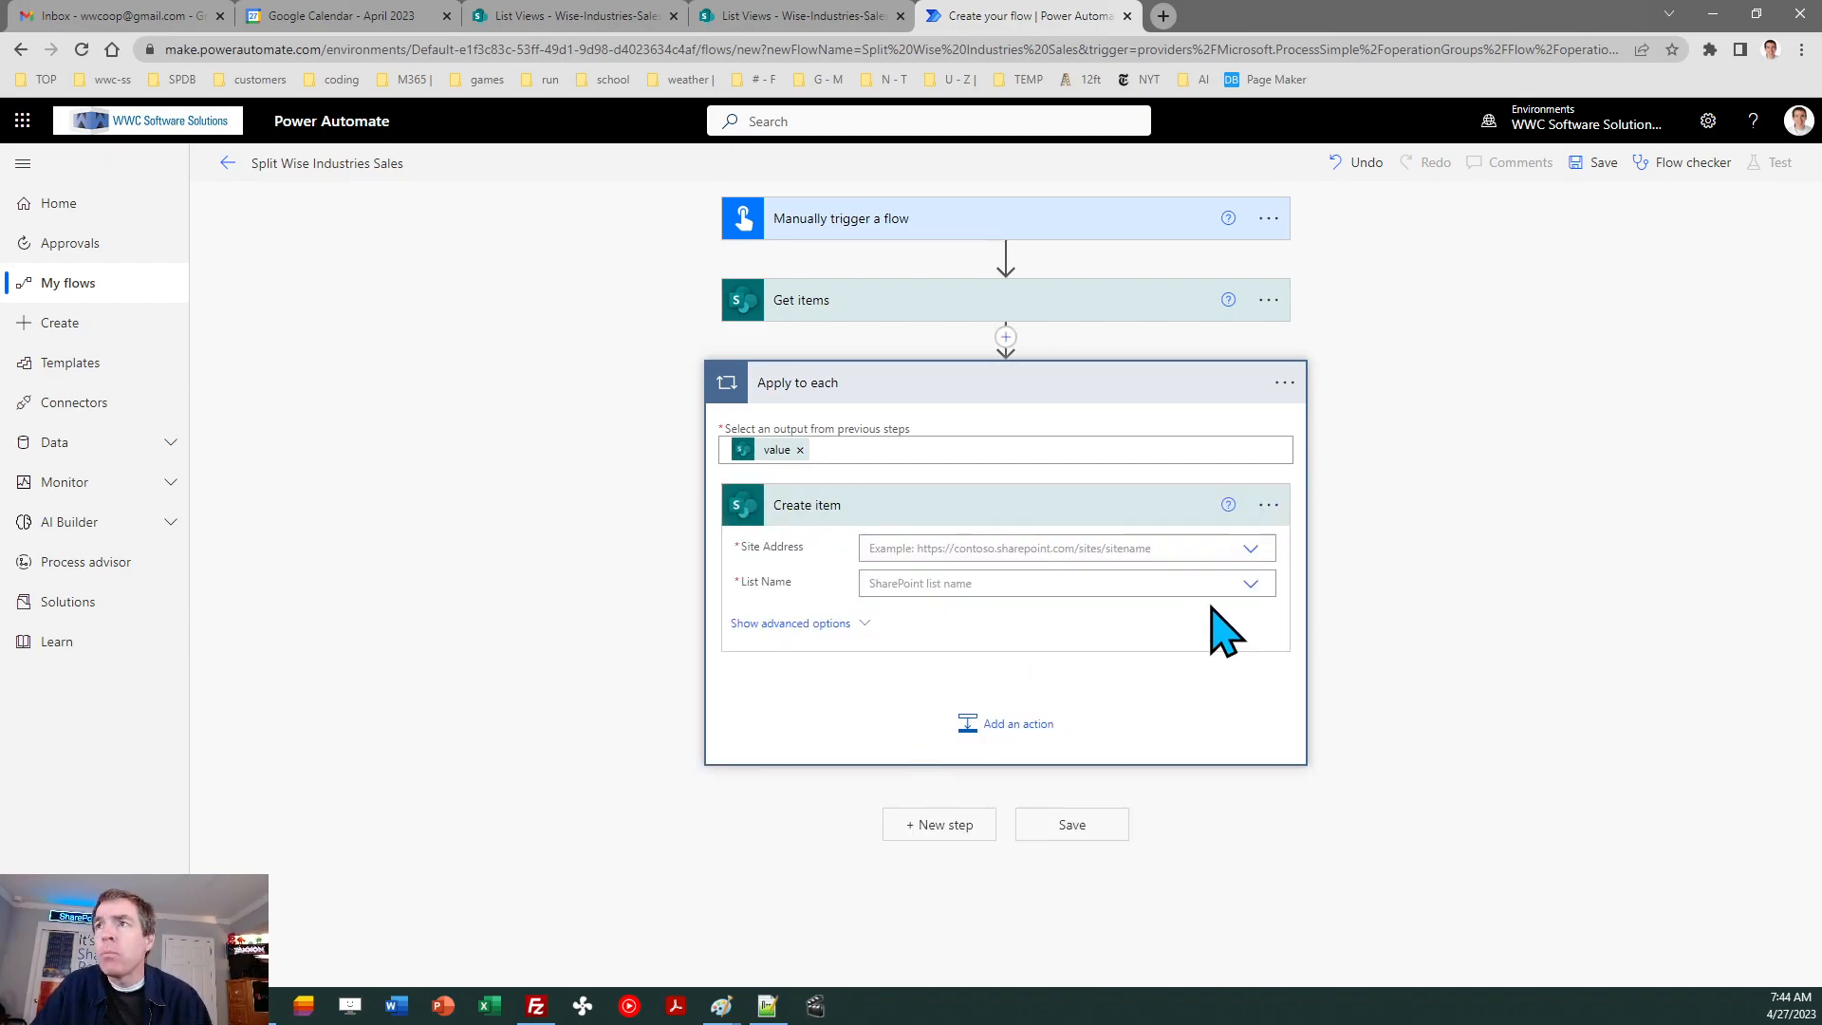
- Point the Create item action at the Wise-Industries-Sales-2020-2021 list on the List Views site
{"action": "left_click", "coordinate": [1252, 551]}
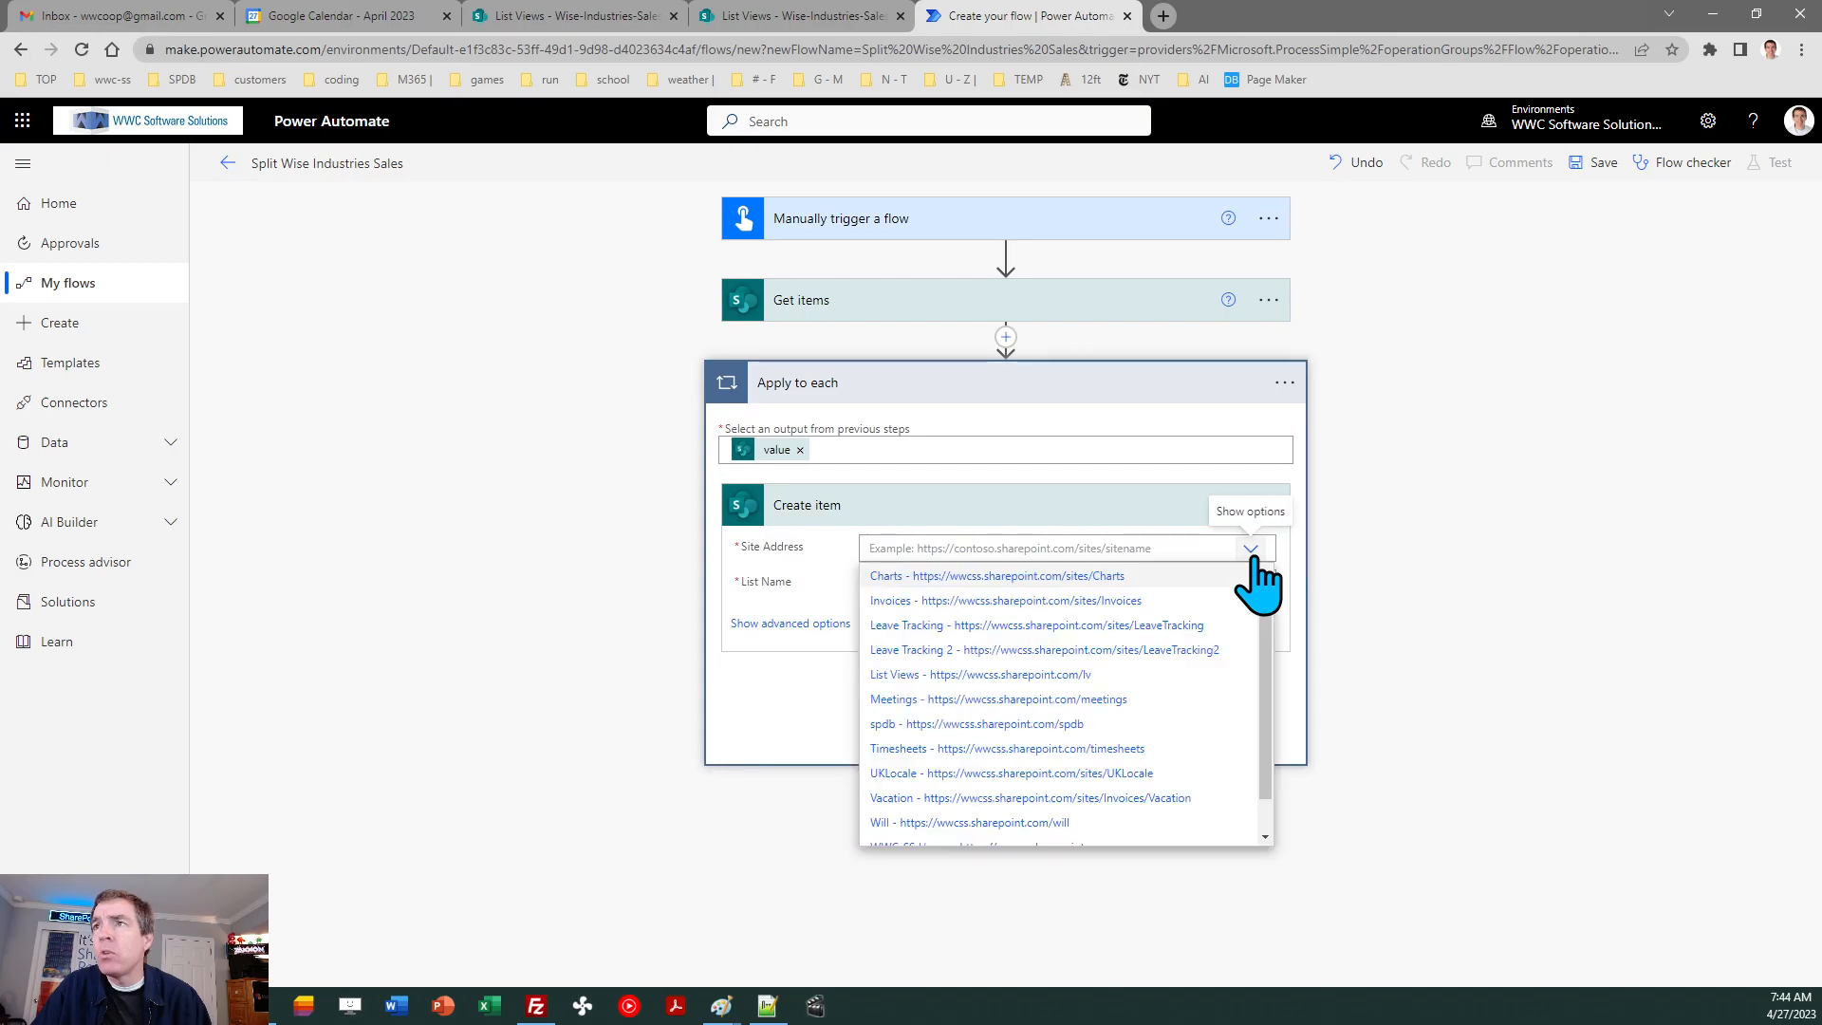
{"action": "left_click", "coordinate": [997, 675]}
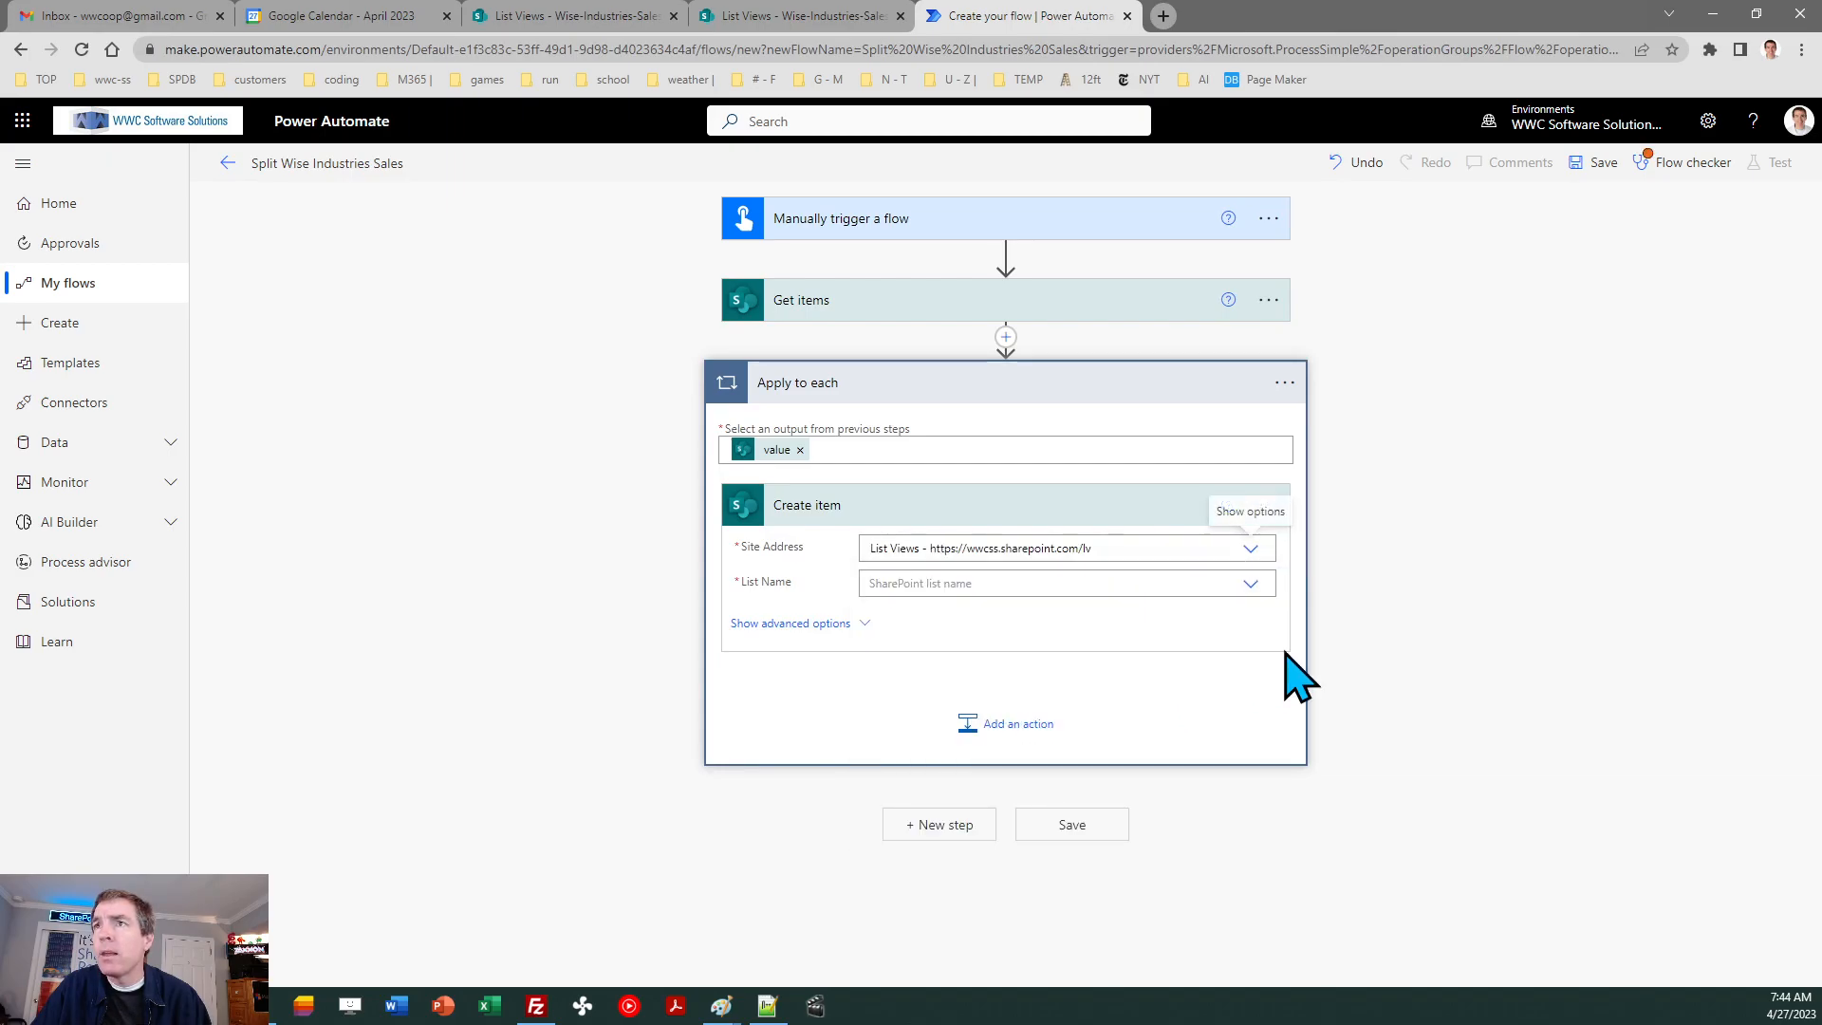
{"action": "left_click", "coordinate": [1250, 584]}
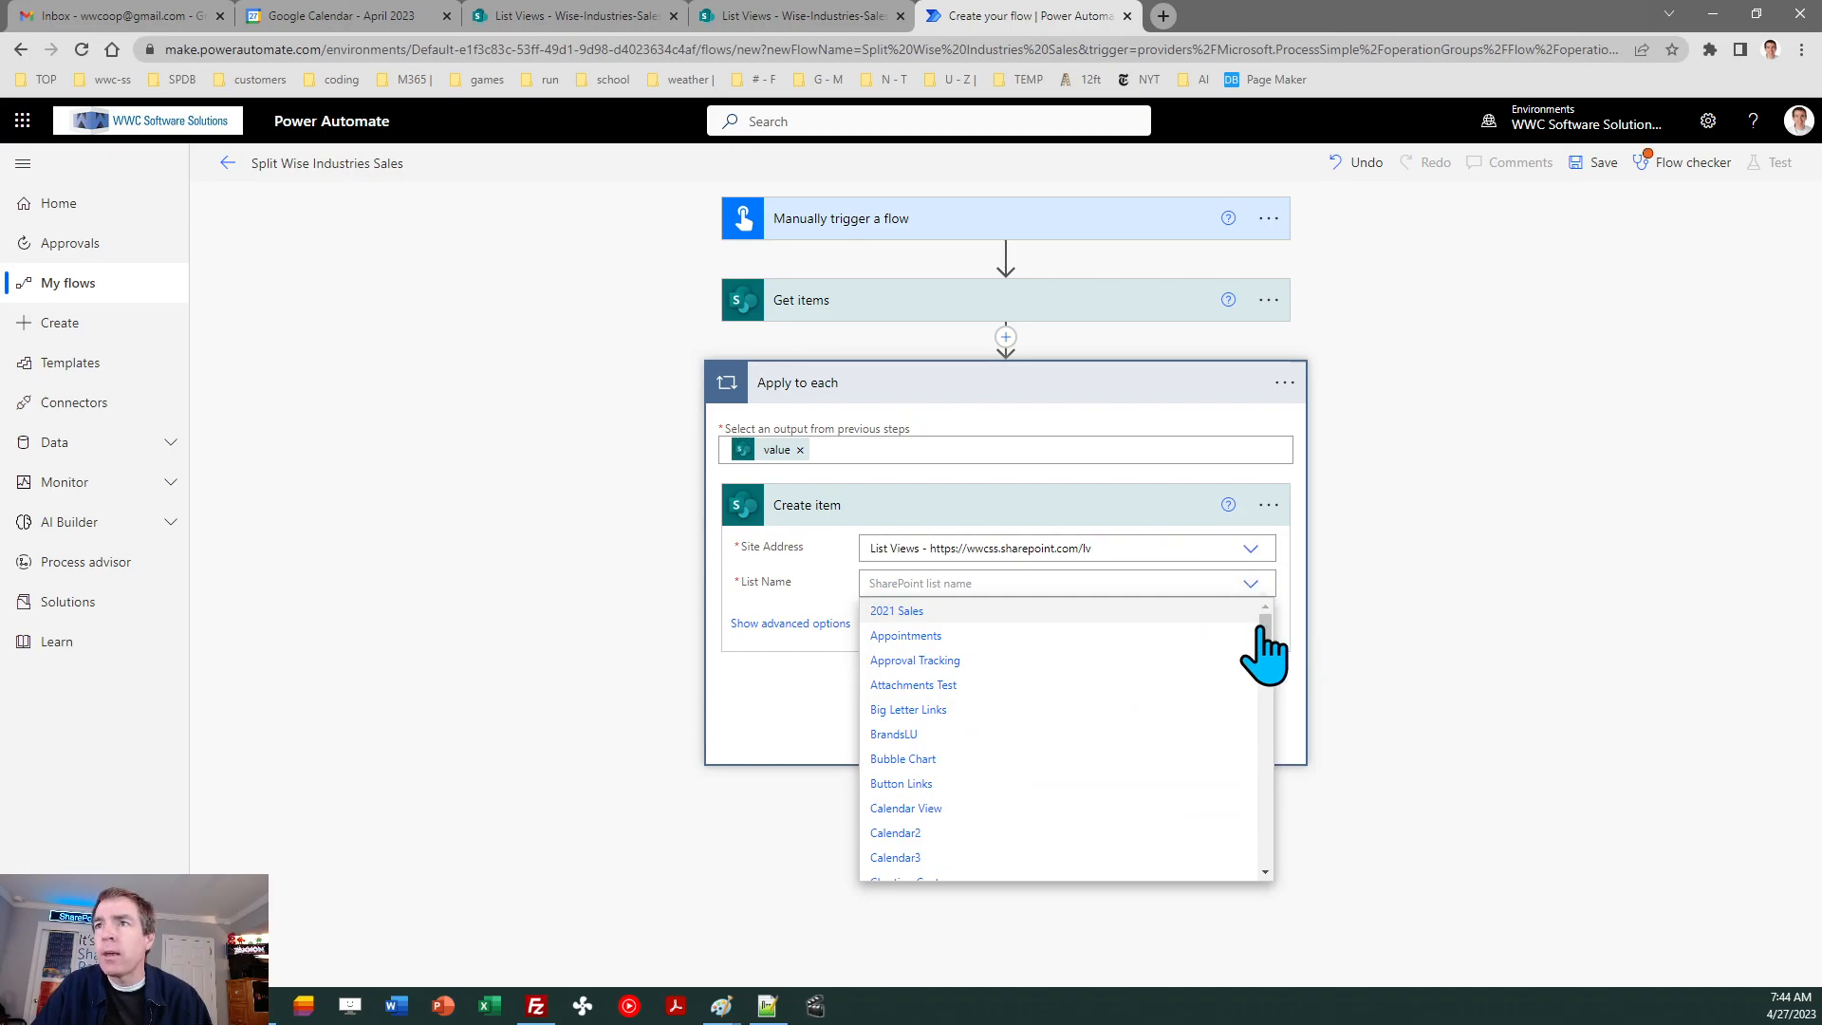
{"action": "left_click_drag", "start_coordinate": [1266, 651], "coordinate": [1283, 858]}
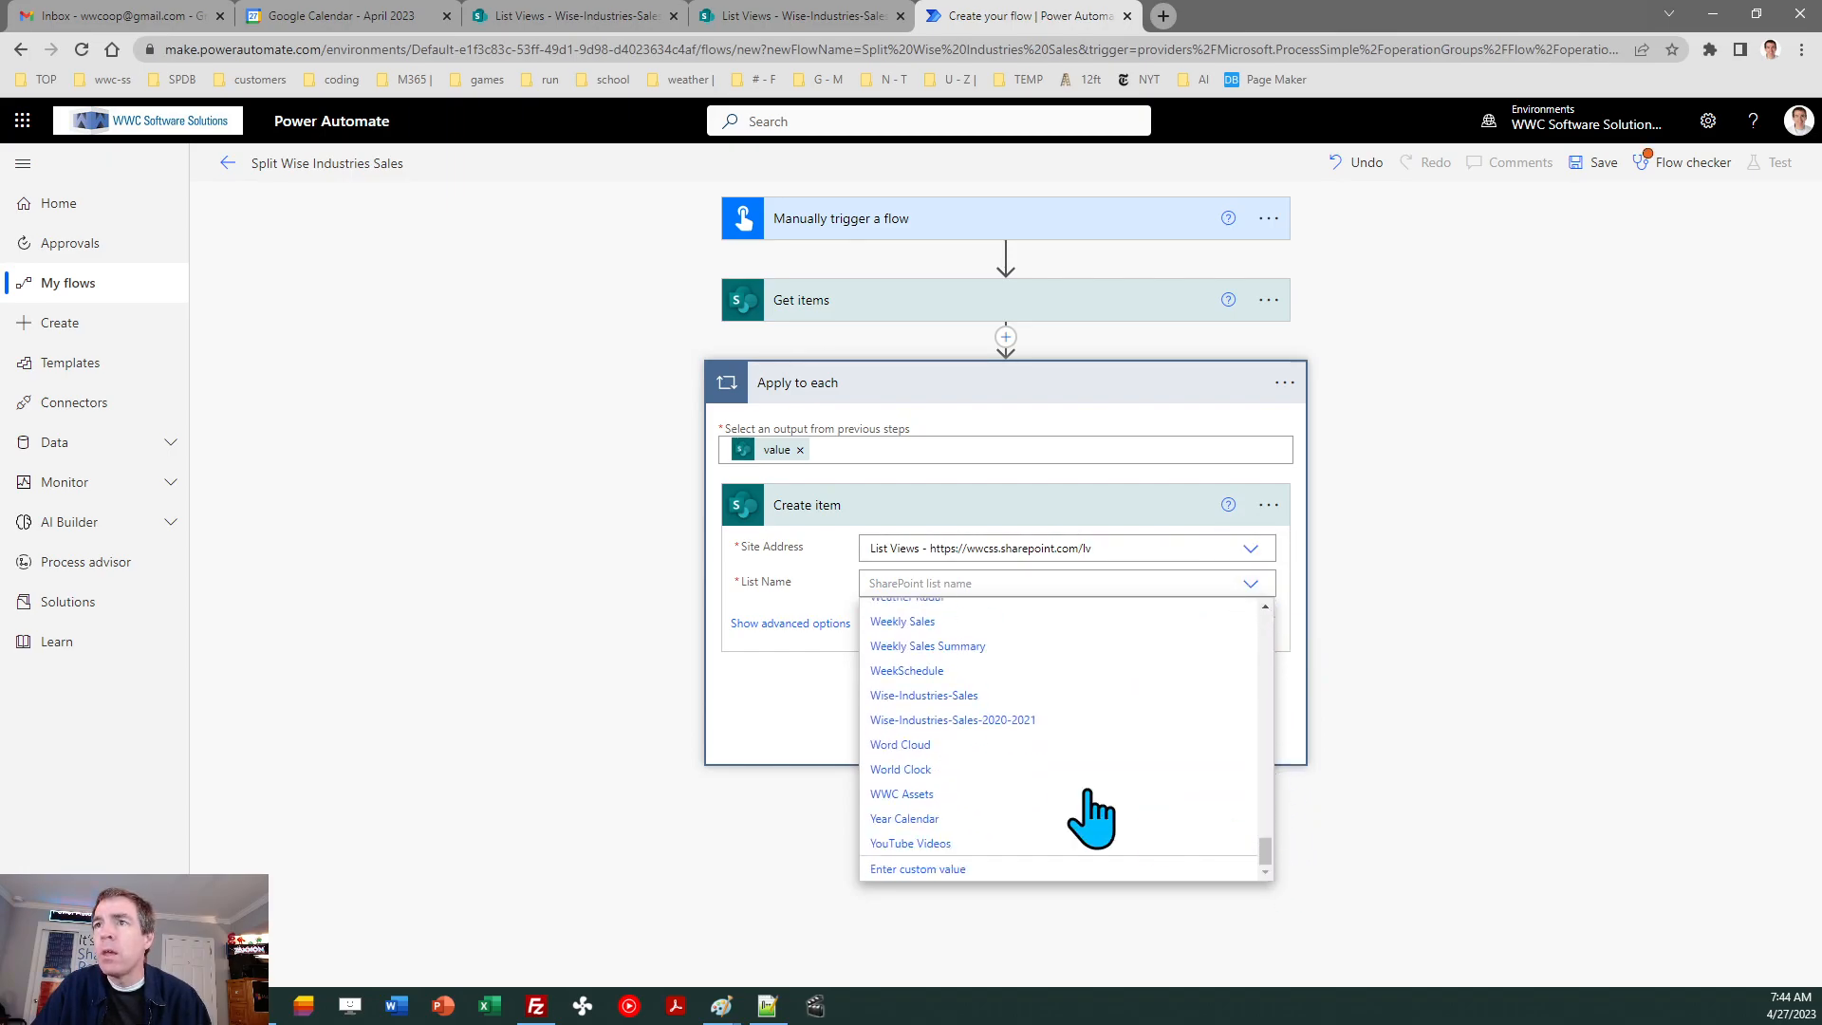
{"action": "left_click", "coordinate": [970, 721]}
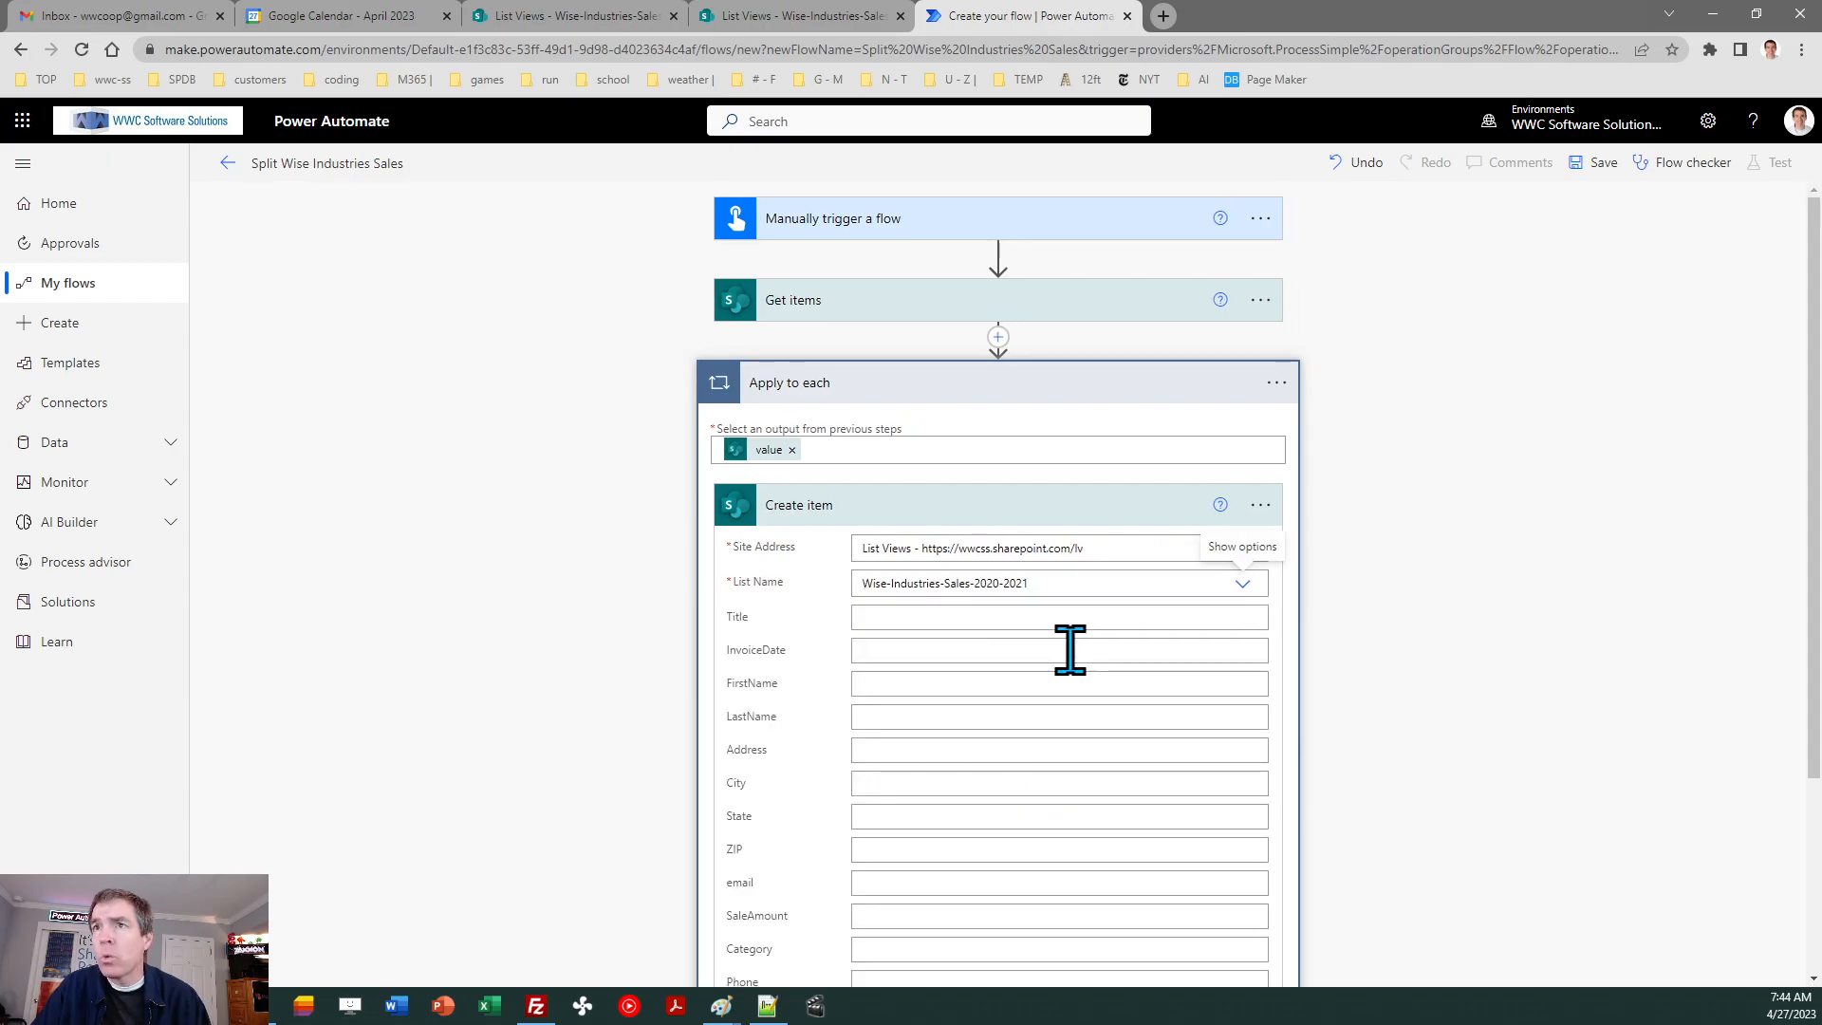
- Map the Title, InvoiceDate and FirstName fields of Create item to the matching Get items dynamic values
{"action": "left_click_drag", "start_coordinate": [1815, 448], "coordinate": [1814, 548]}
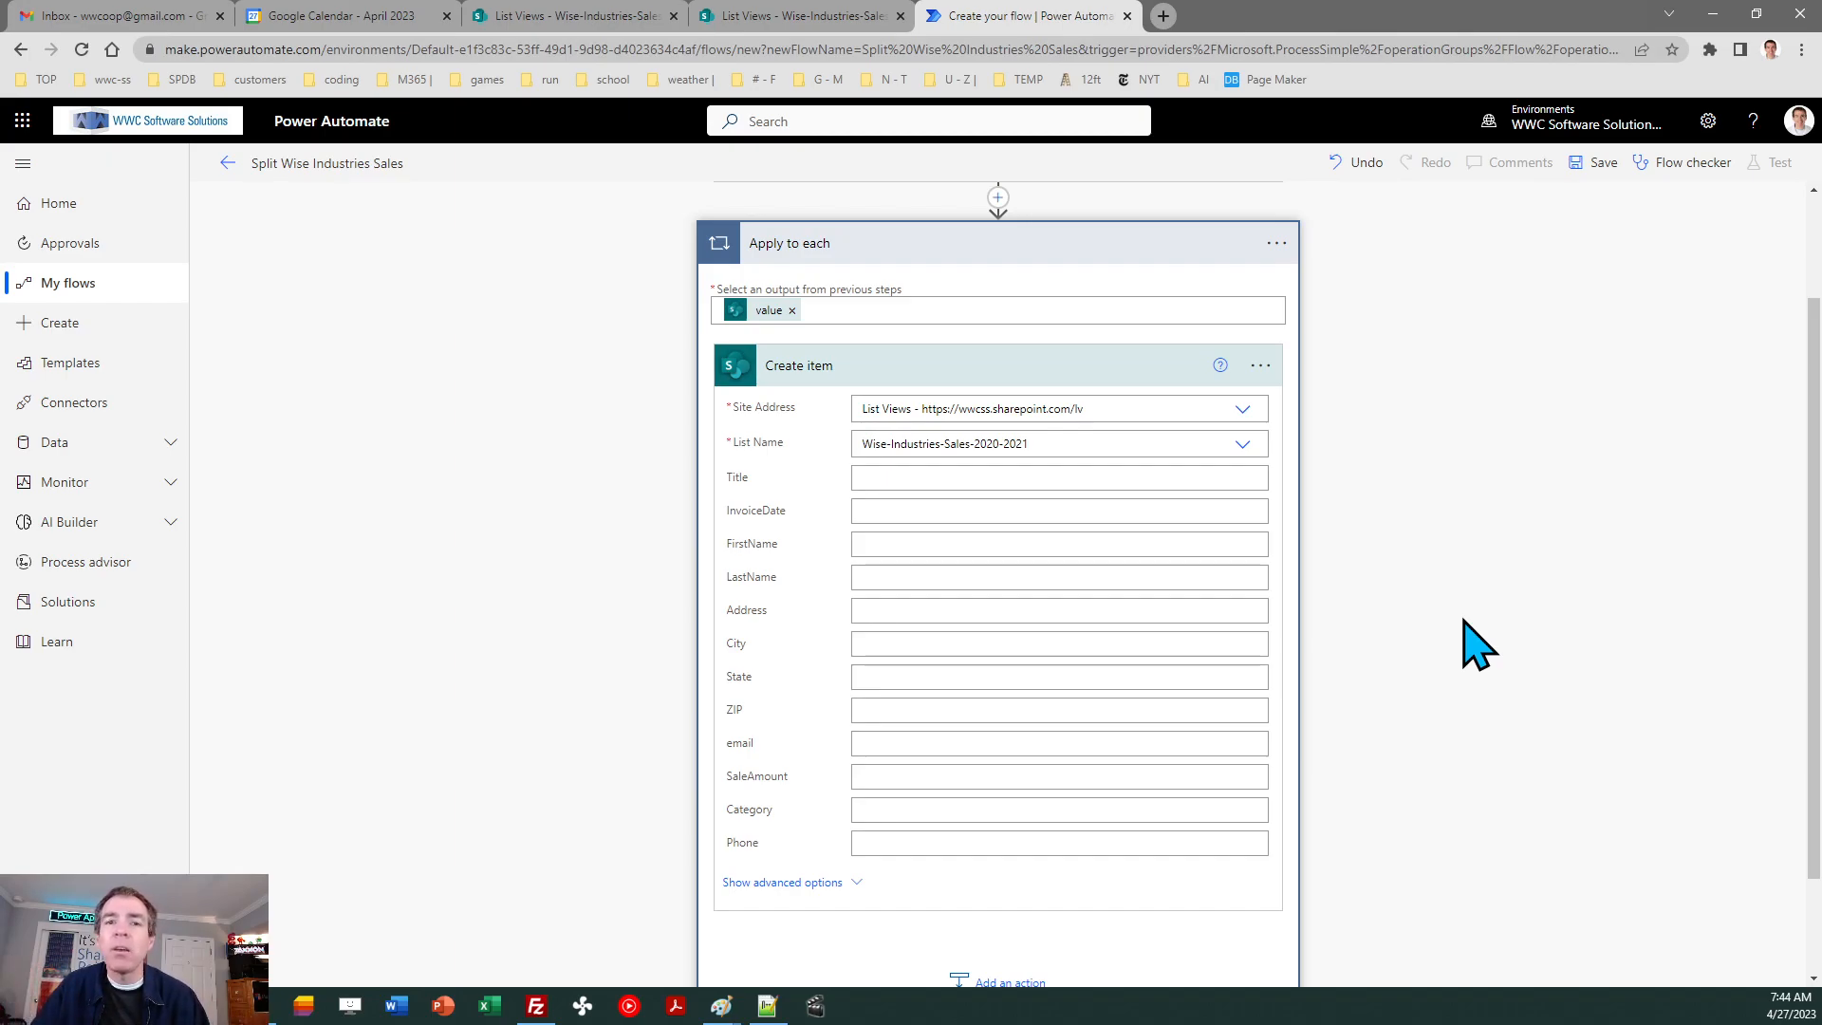
{"action": "left_click", "coordinate": [911, 477]}
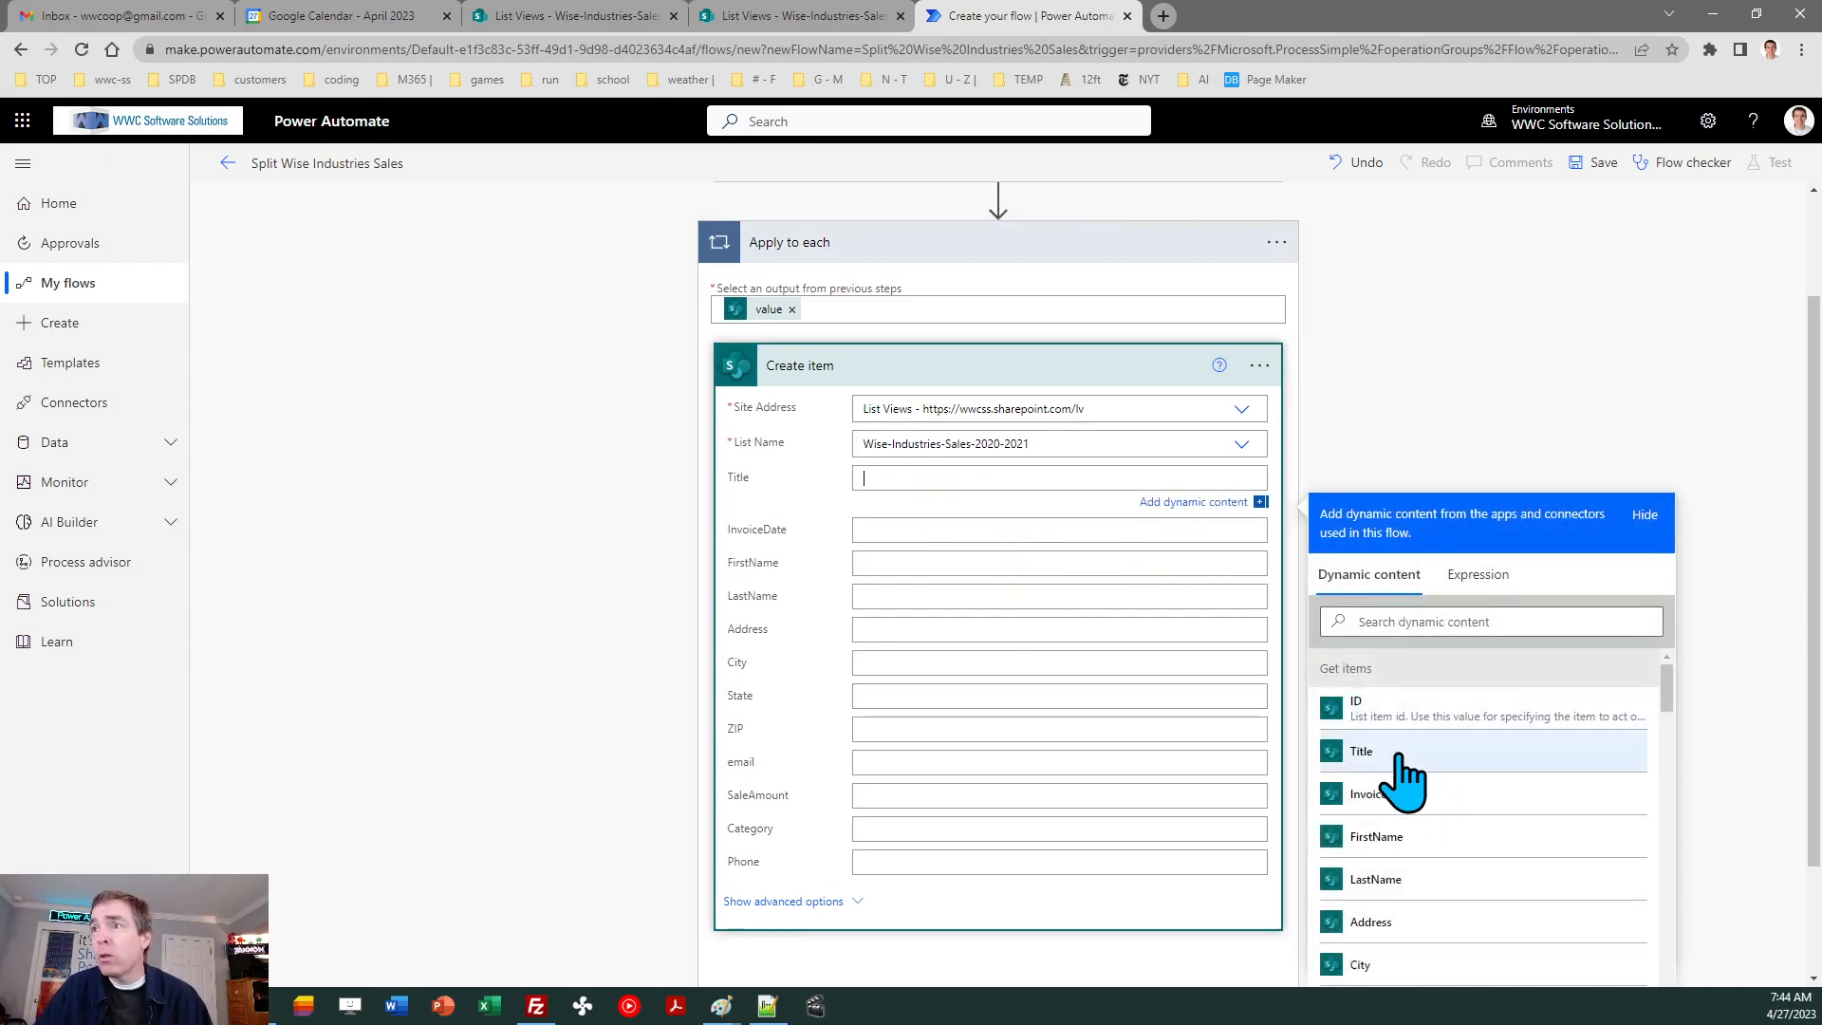
{"action": "left_click", "coordinate": [1393, 754]}
{"action": "left_click", "coordinate": [892, 537]}
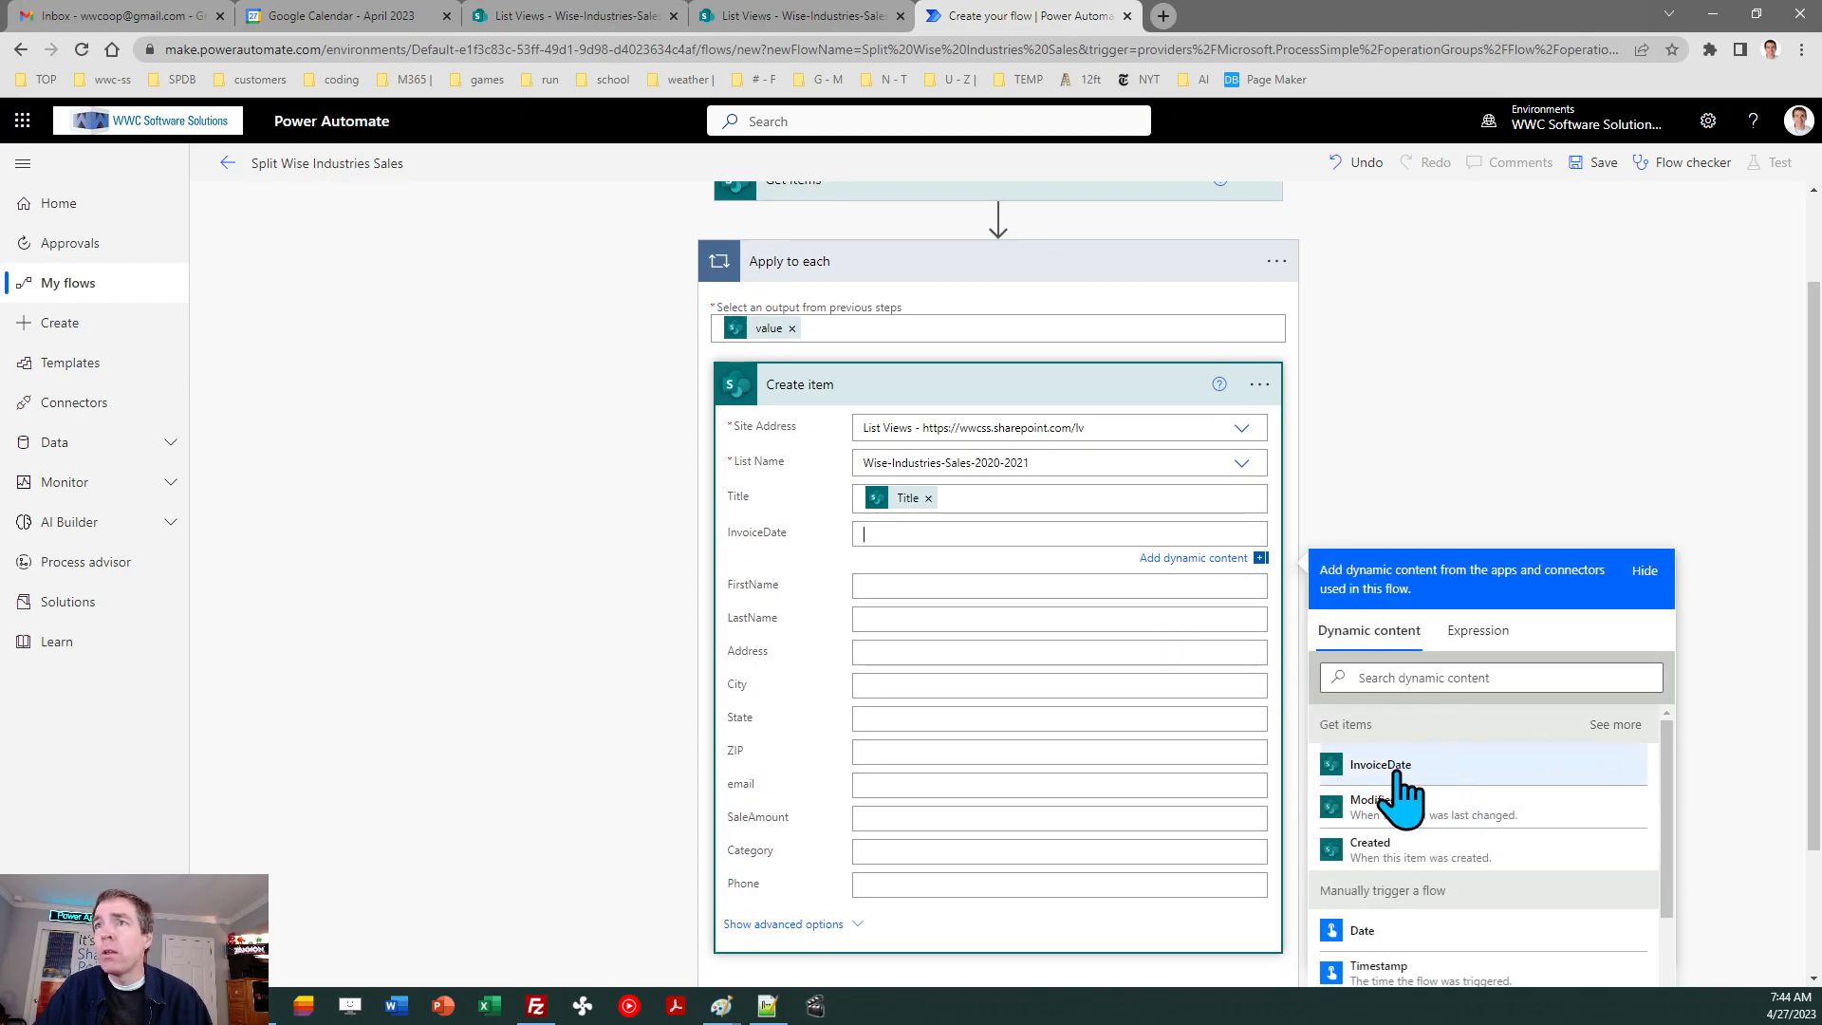
{"action": "left_click", "coordinate": [1372, 774]}
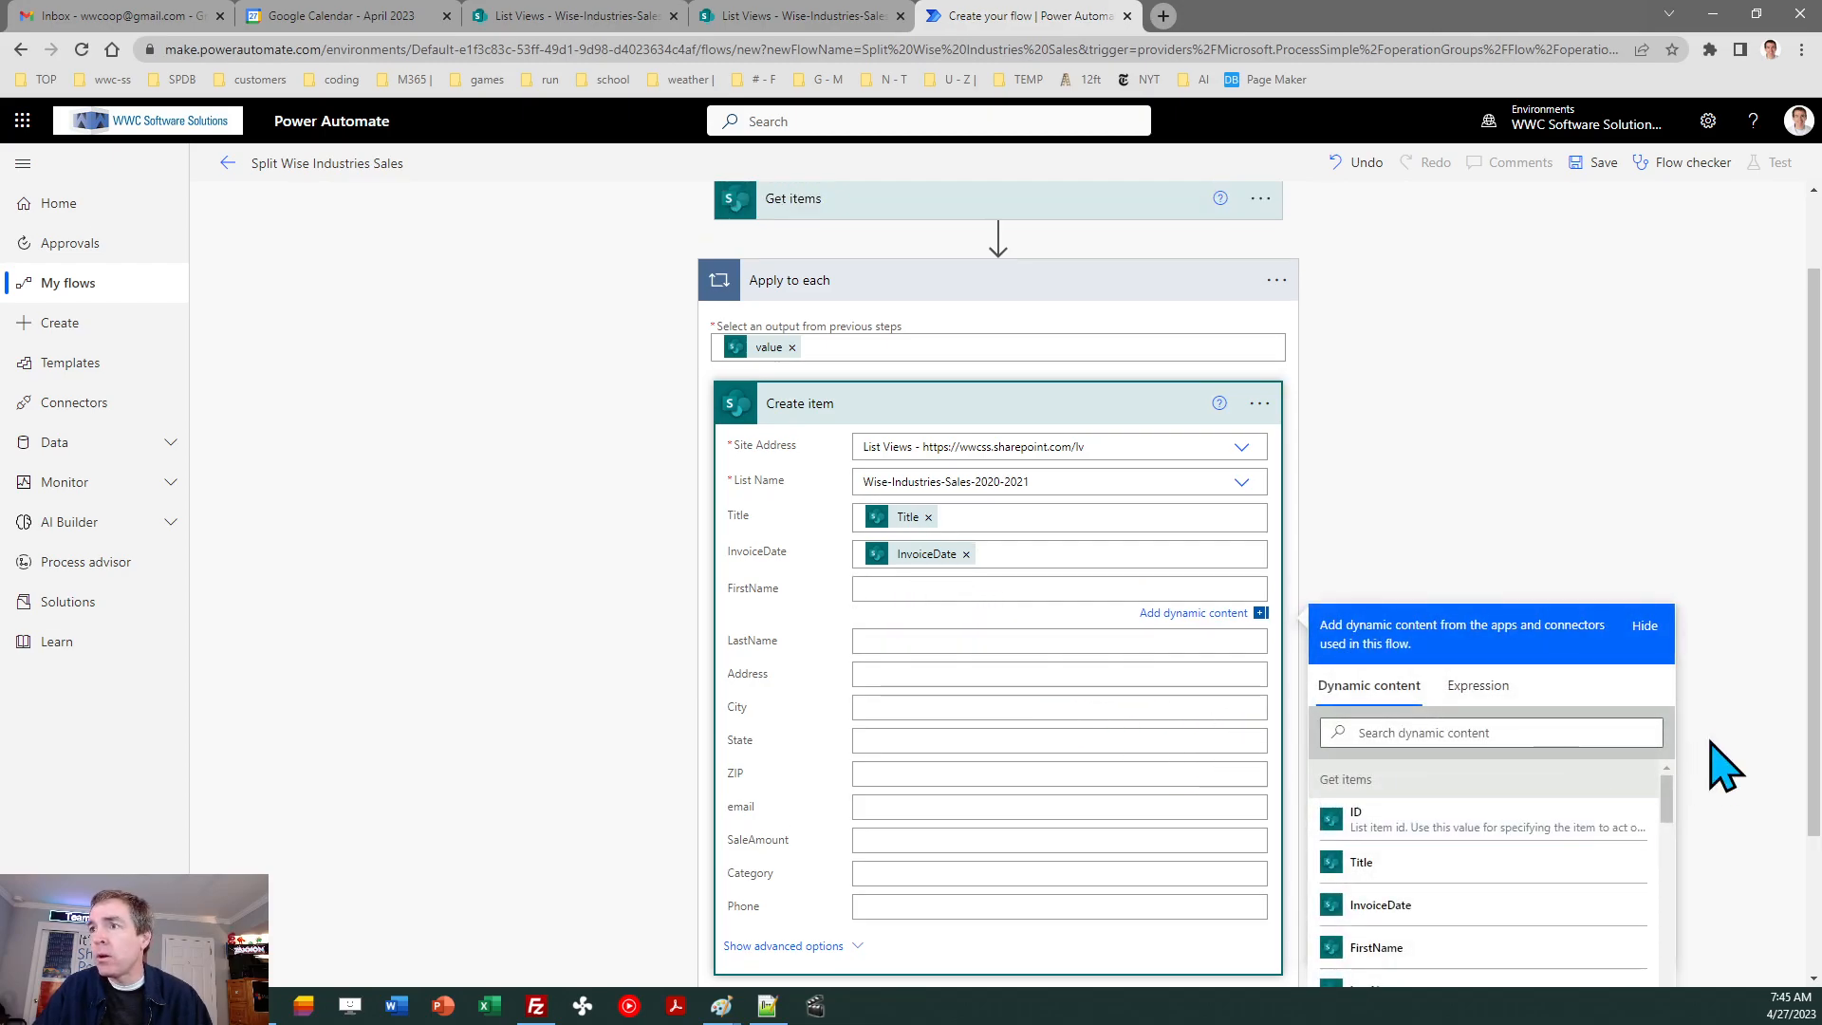
{"action": "left_click", "coordinate": [1404, 948]}
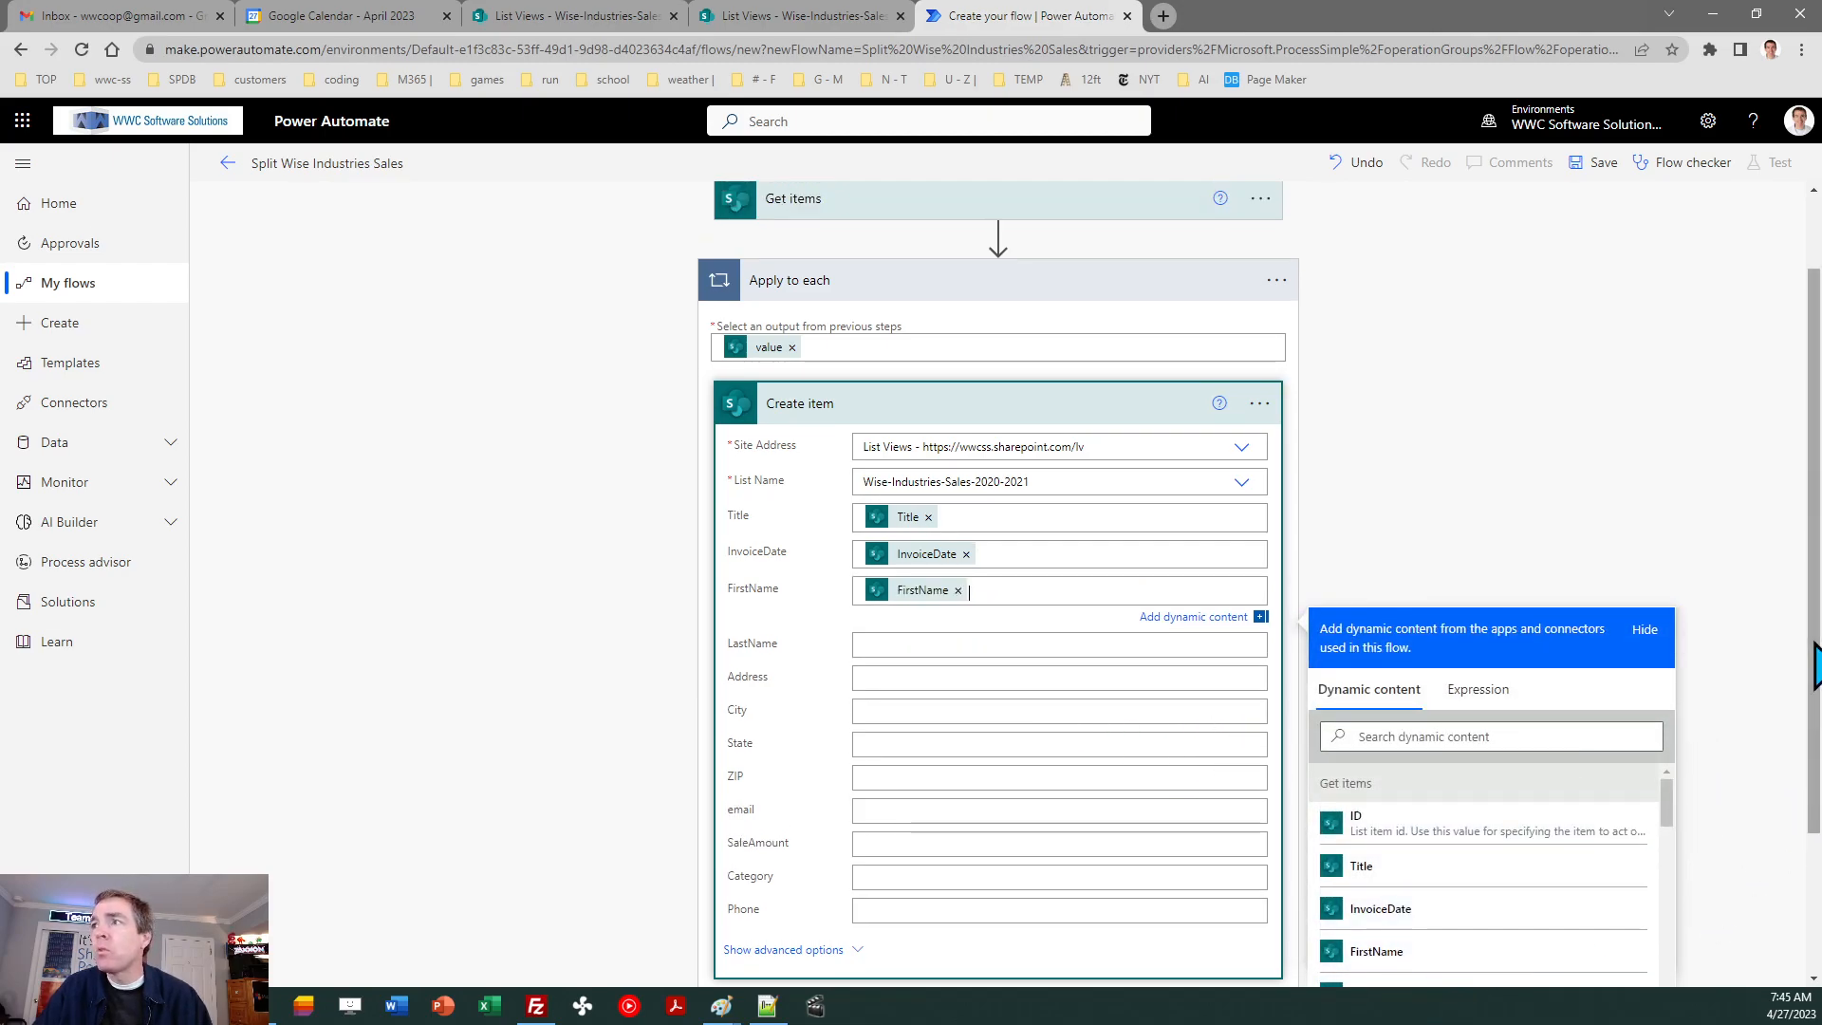
- Fill the LastName and Address fields of Create item with the corresponding Get items dynamic values
{"action": "scroll", "coordinate": [1814, 664], "scroll_direction": "down", "scroll_amount": 2}
{"action": "left_click", "coordinate": [911, 499]}
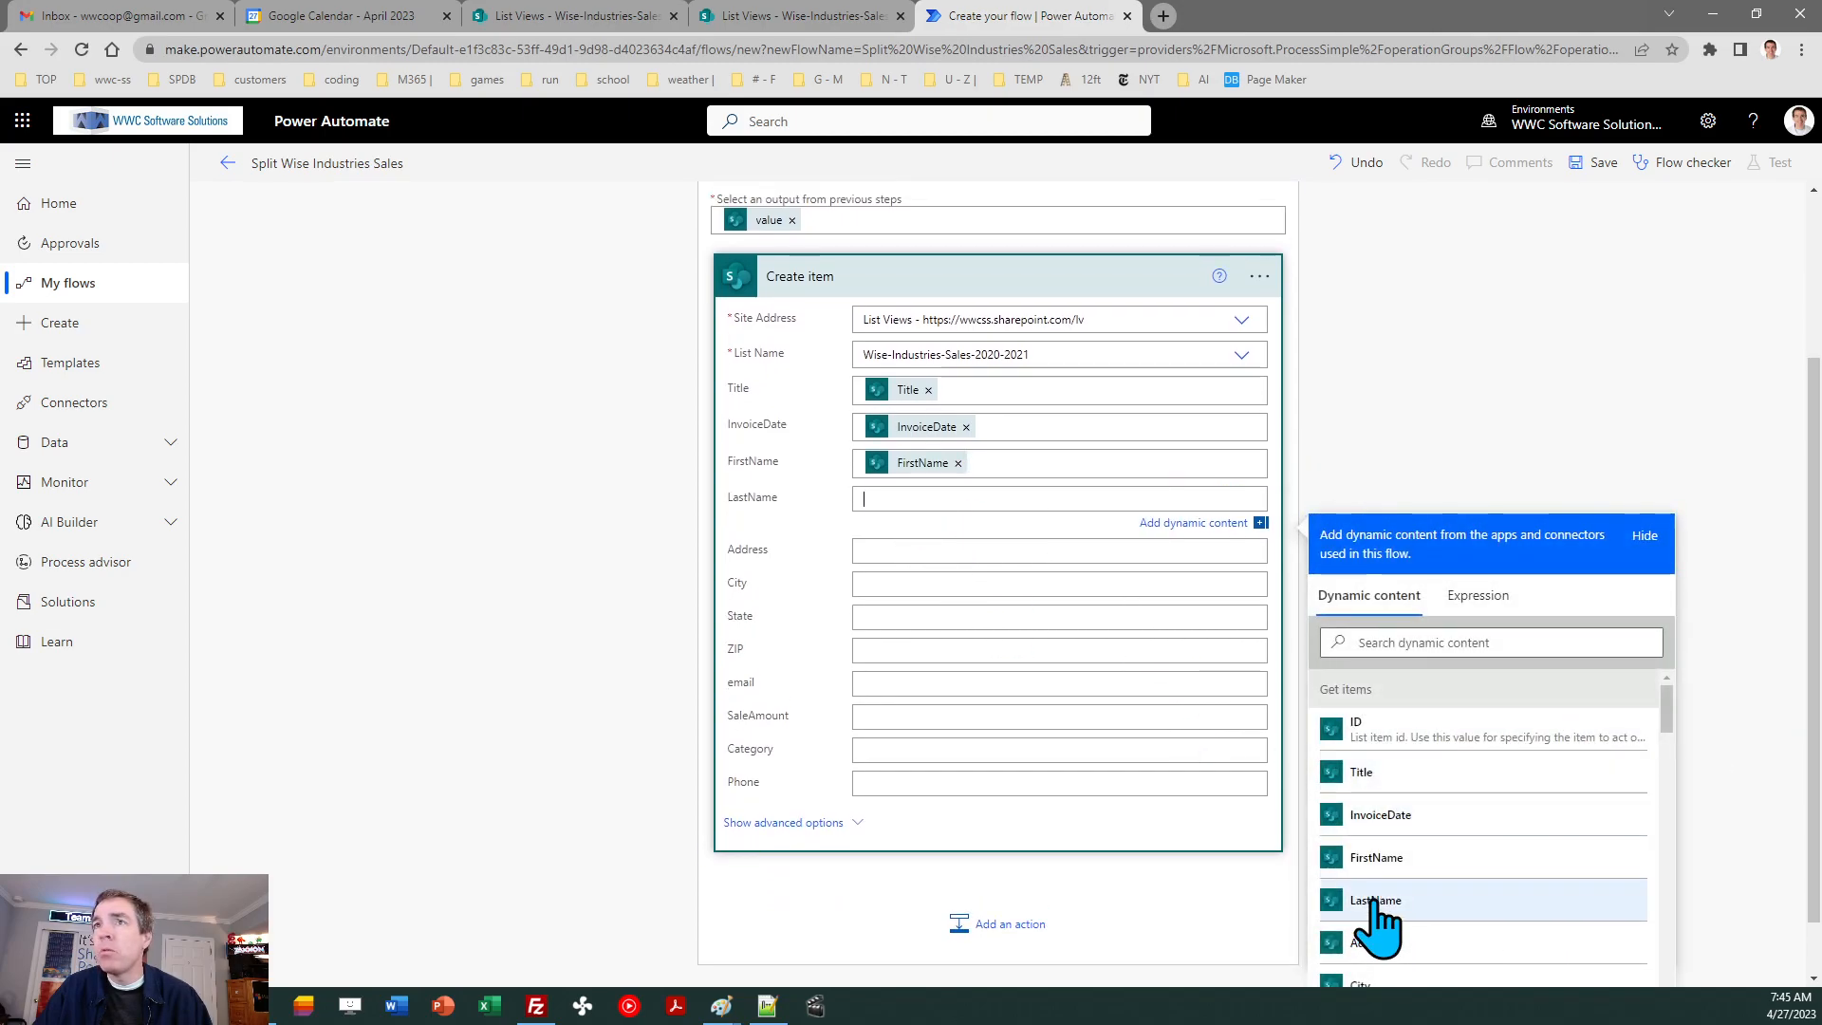
{"action": "left_click", "coordinate": [1377, 902]}
{"action": "left_click", "coordinate": [972, 551]}
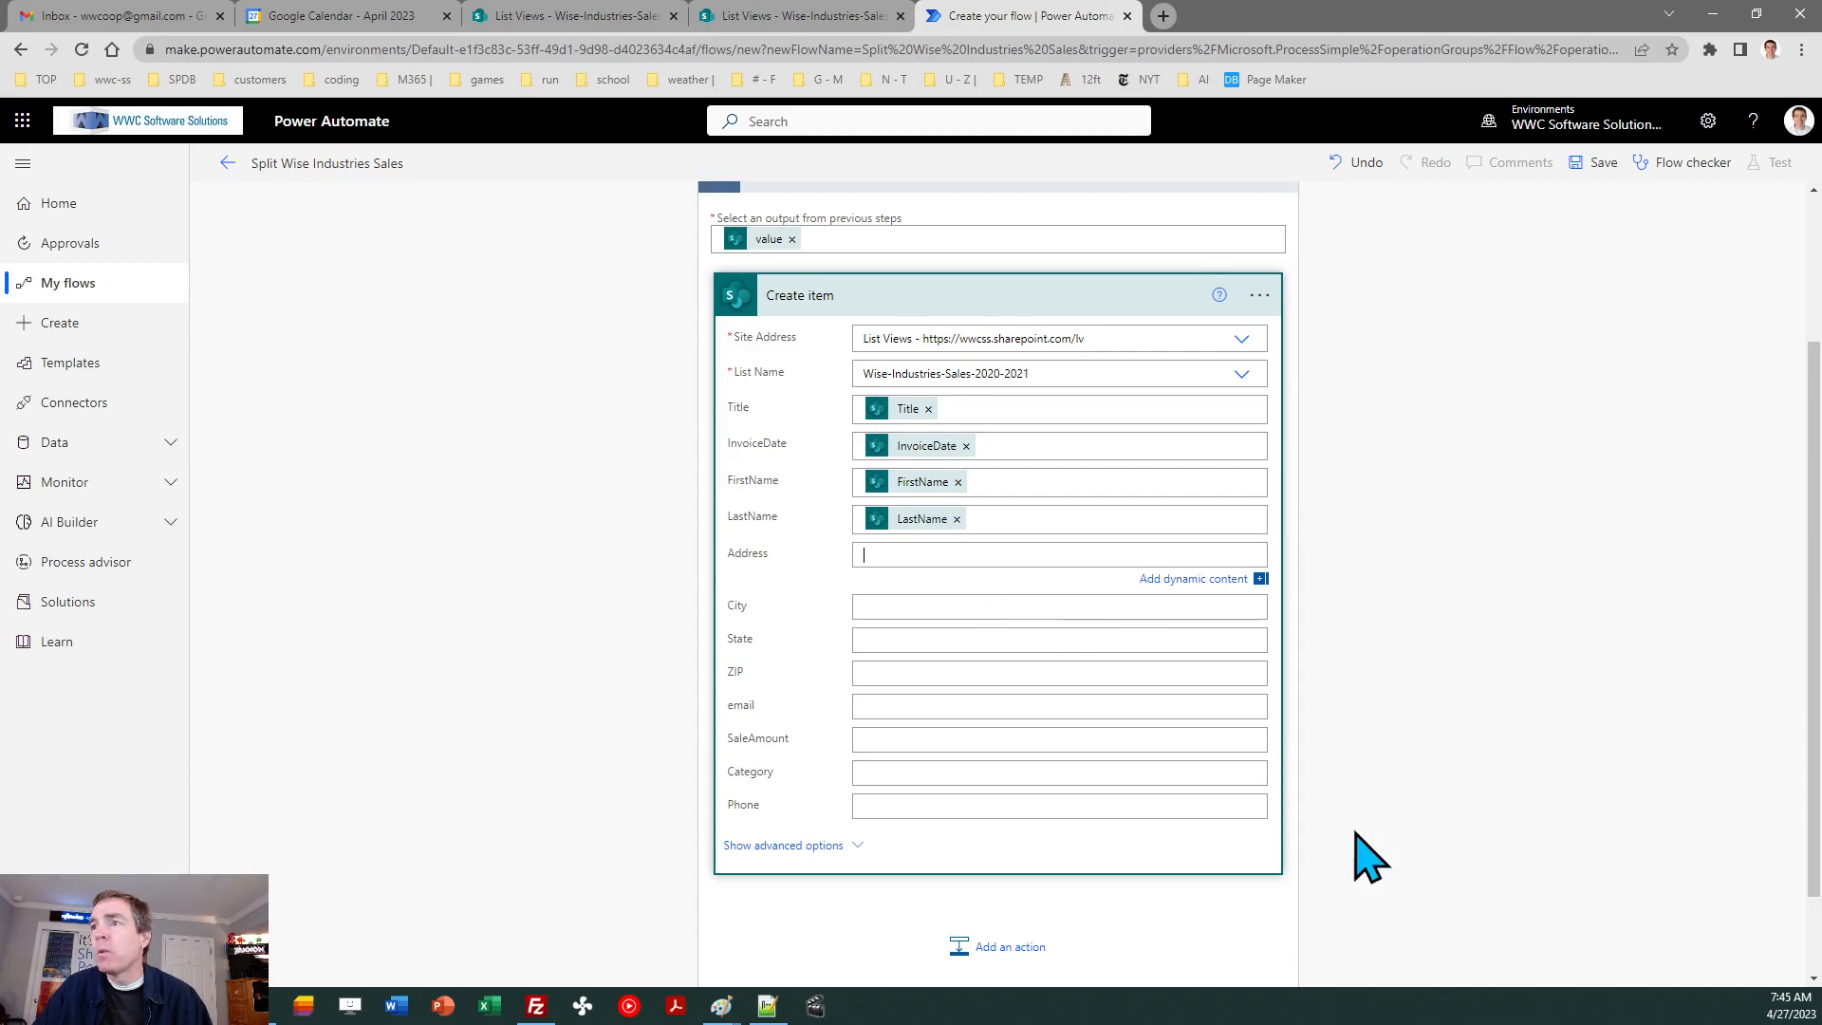
{"action": "scroll", "coordinate": [1815, 835], "scroll_direction": "down", "scroll_amount": 1}
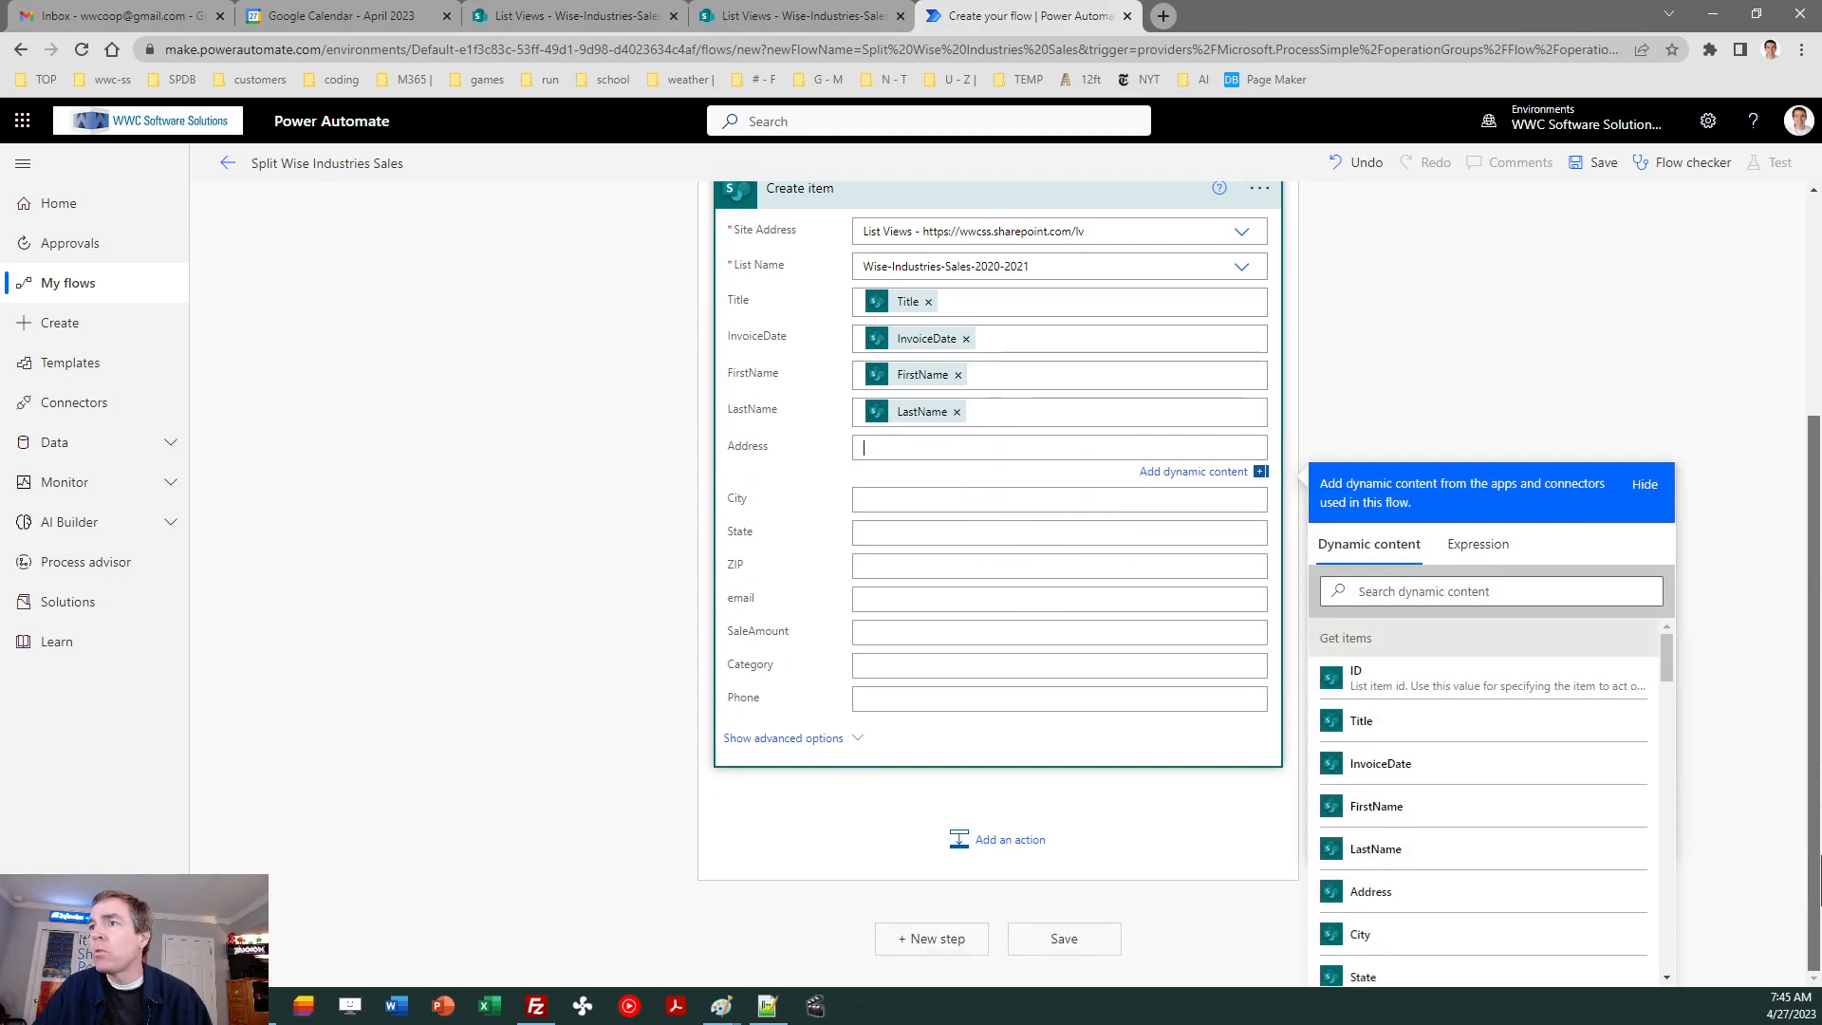
{"action": "left_click", "coordinate": [1378, 897]}
- Map the City and State fields of Create item to the City and State values from Get items
{"action": "left_click", "coordinate": [911, 495]}
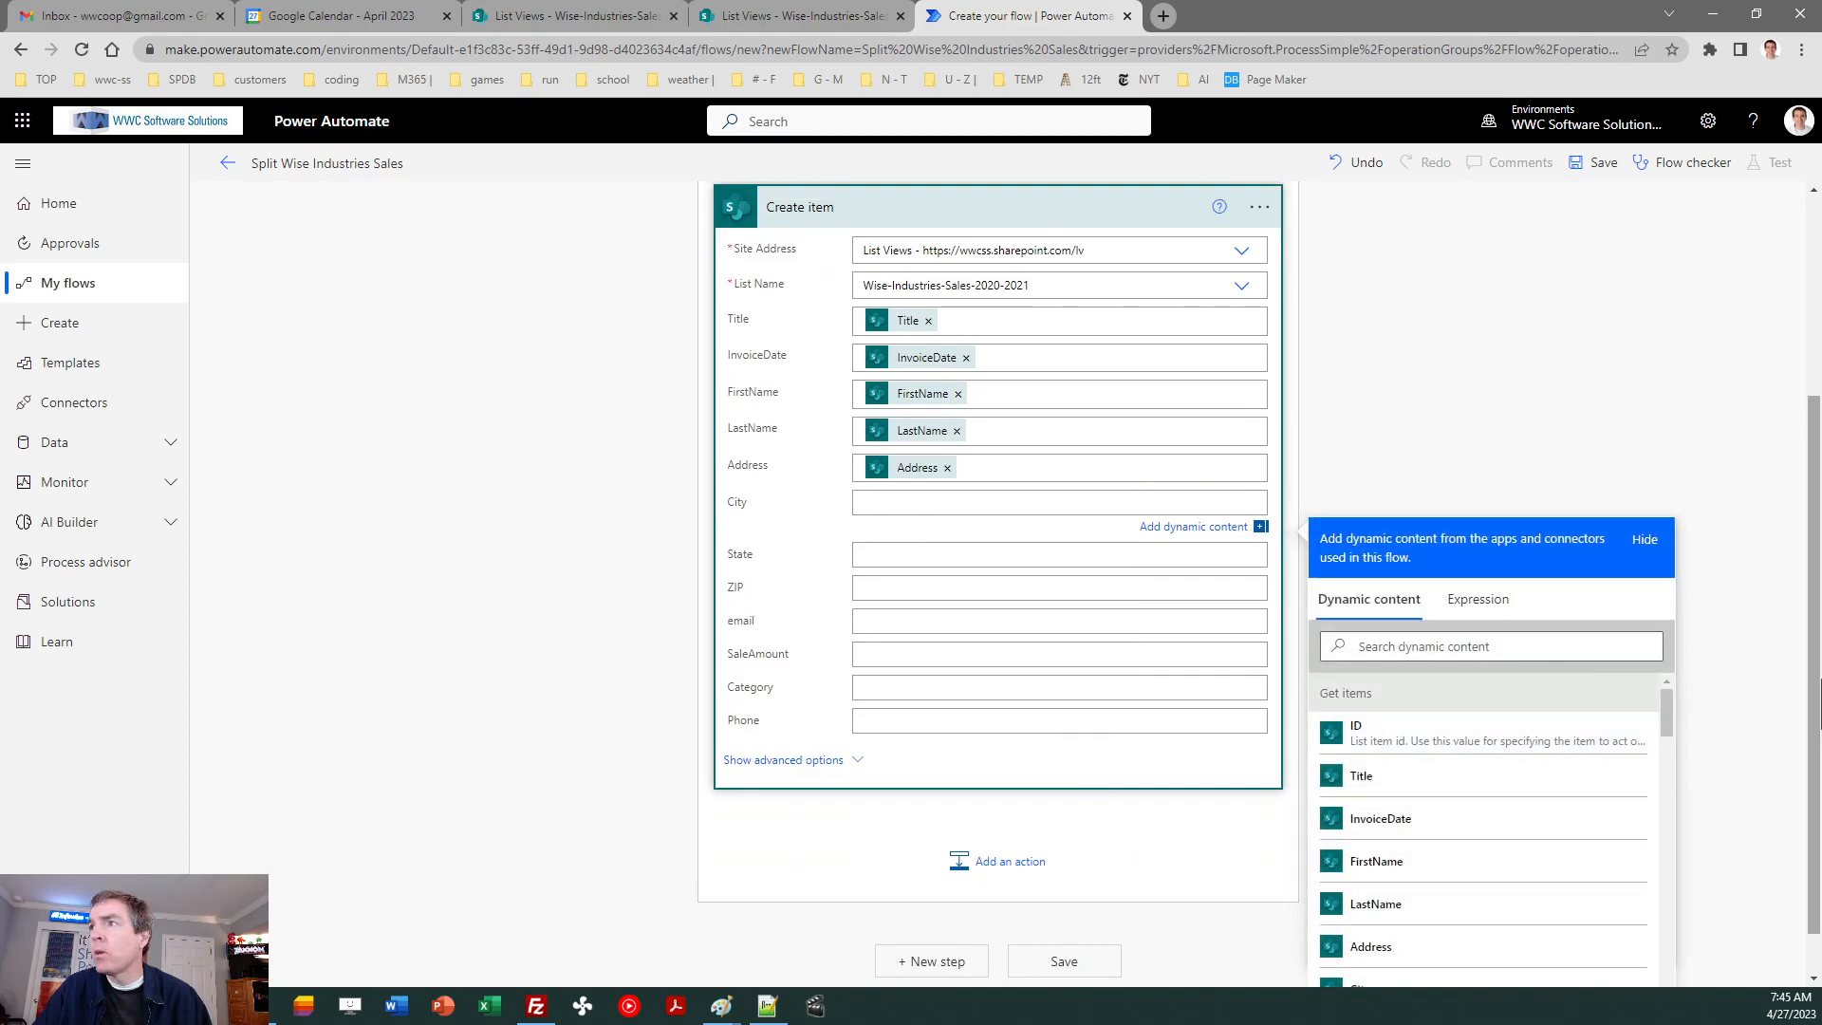
{"action": "scroll", "coordinate": [1675, 702], "scroll_direction": "down", "scroll_amount": 3}
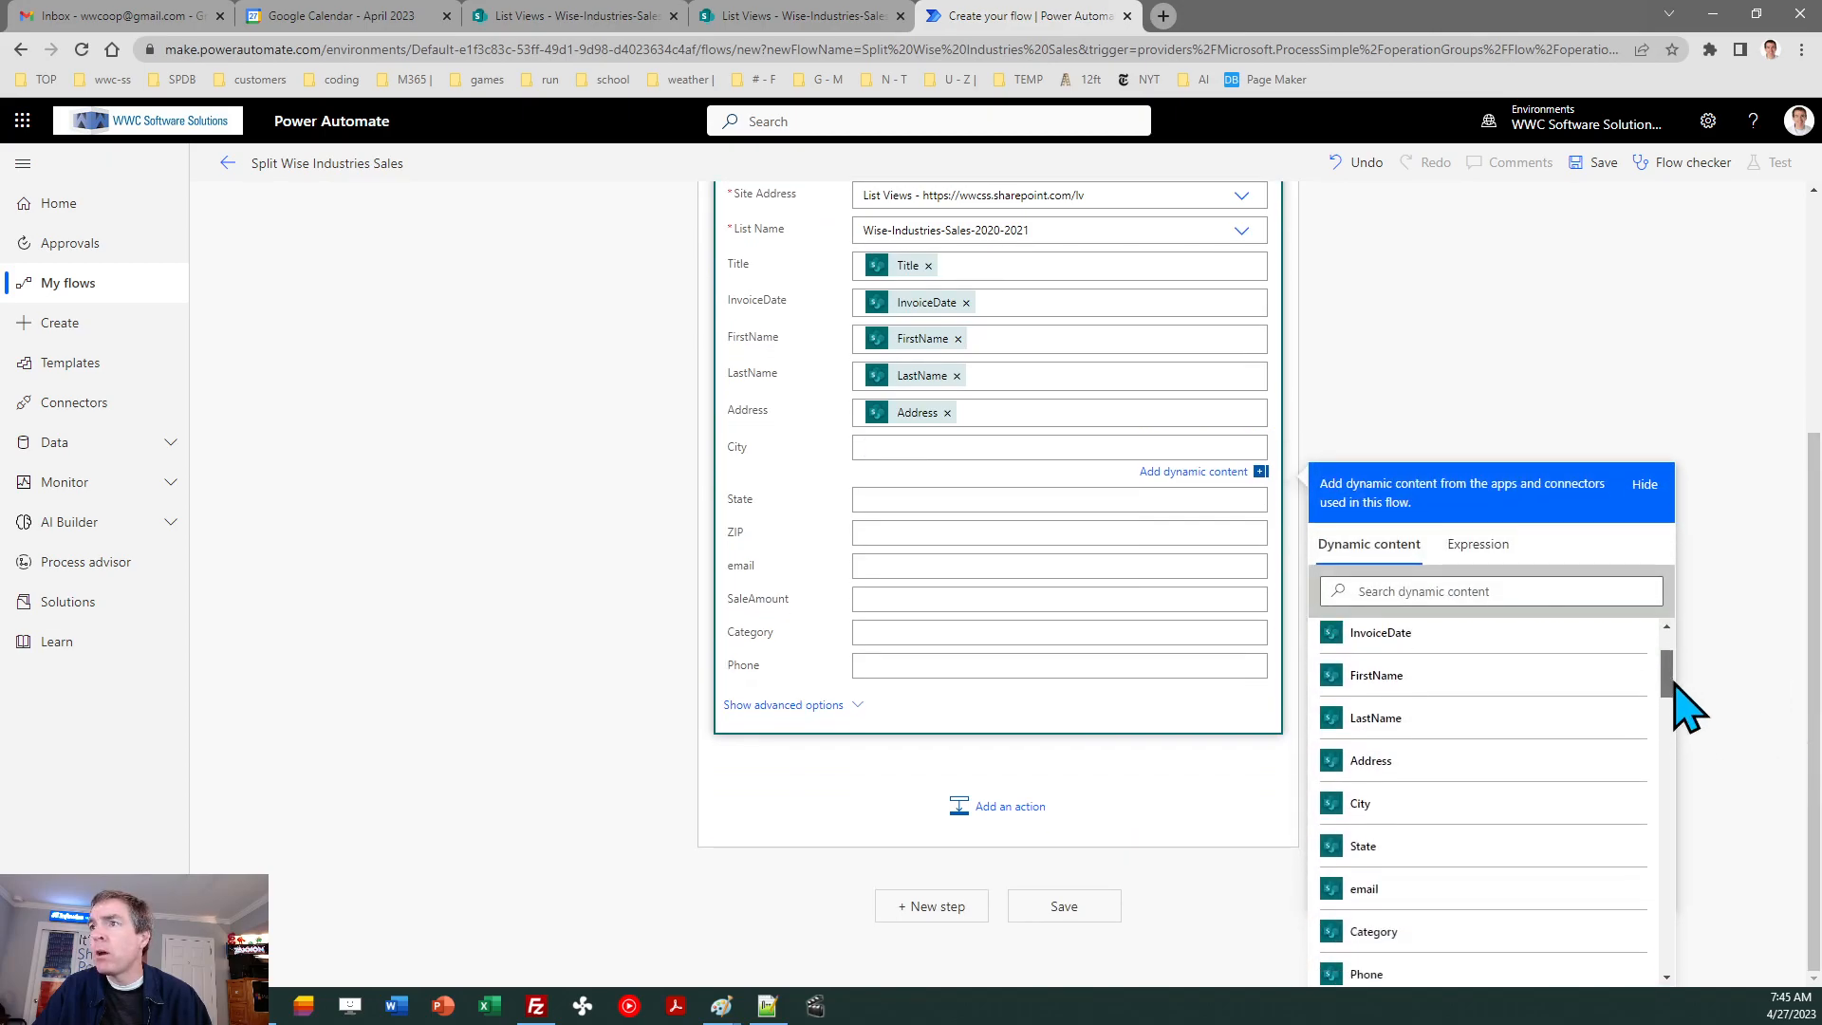
{"action": "scroll", "coordinate": [1672, 679], "scroll_direction": "up", "scroll_amount": 1}
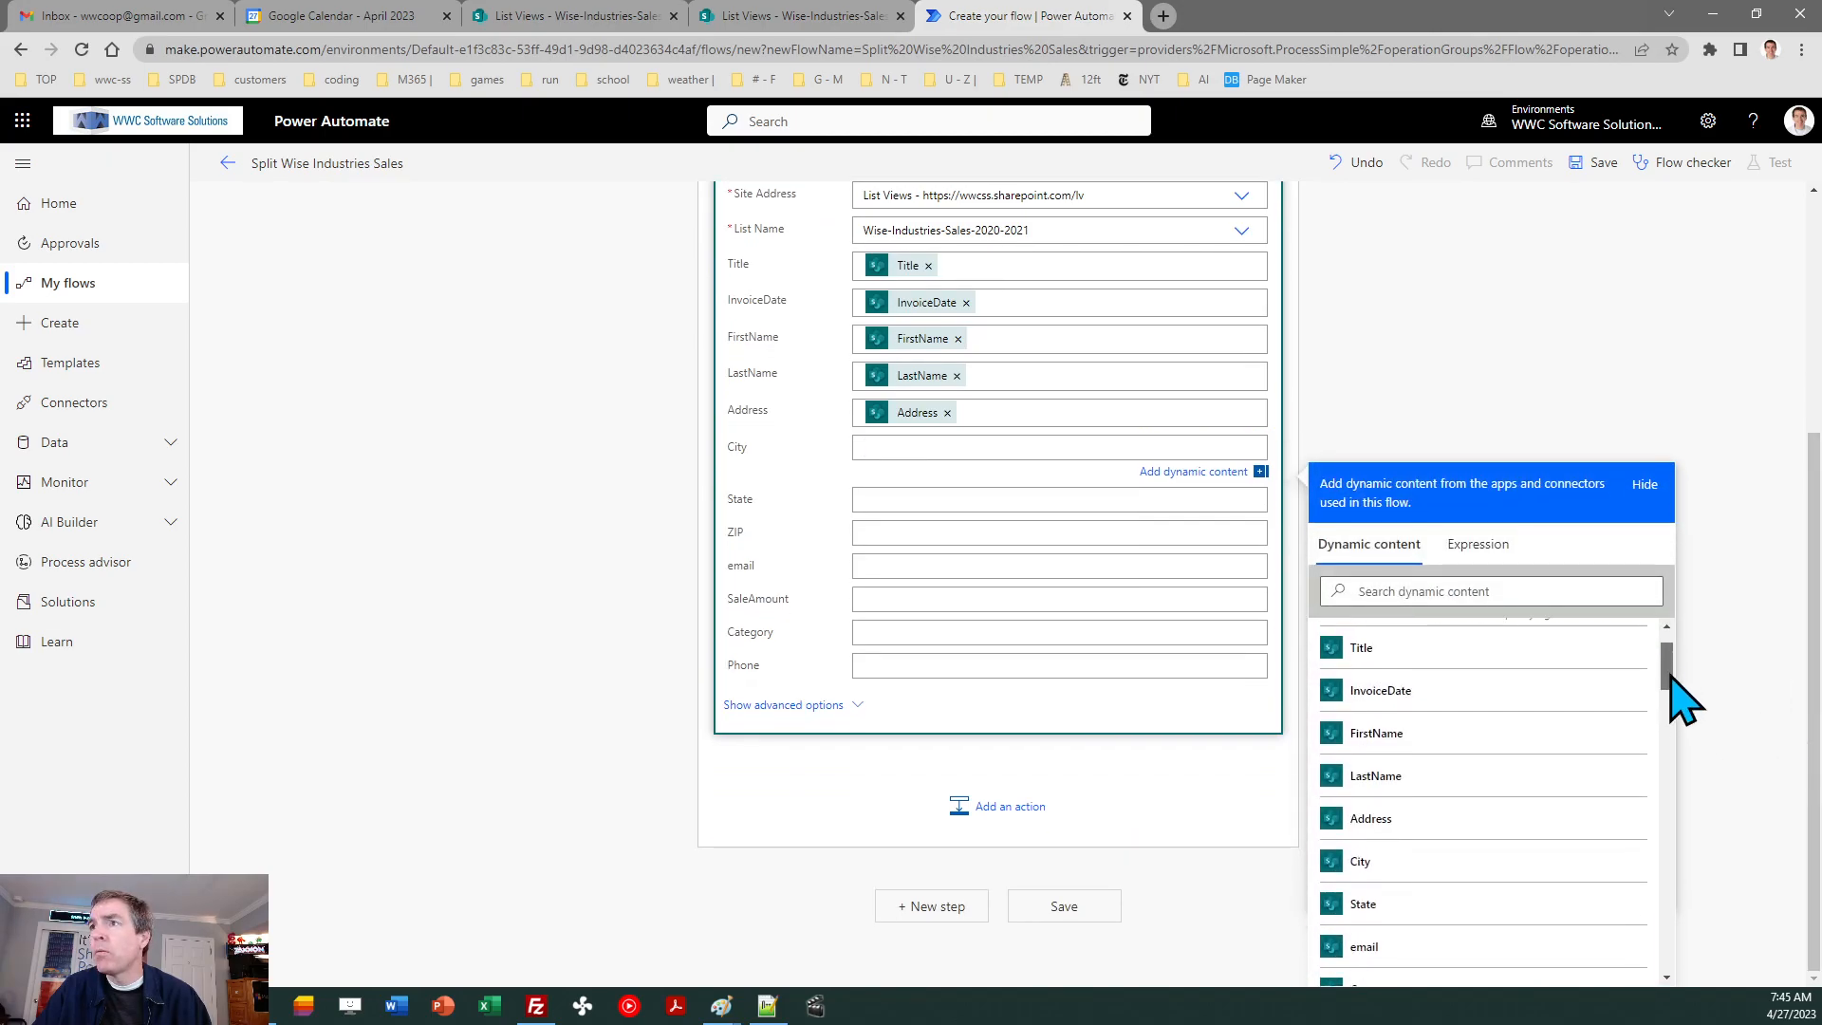
{"action": "left_click", "coordinate": [1442, 863]}
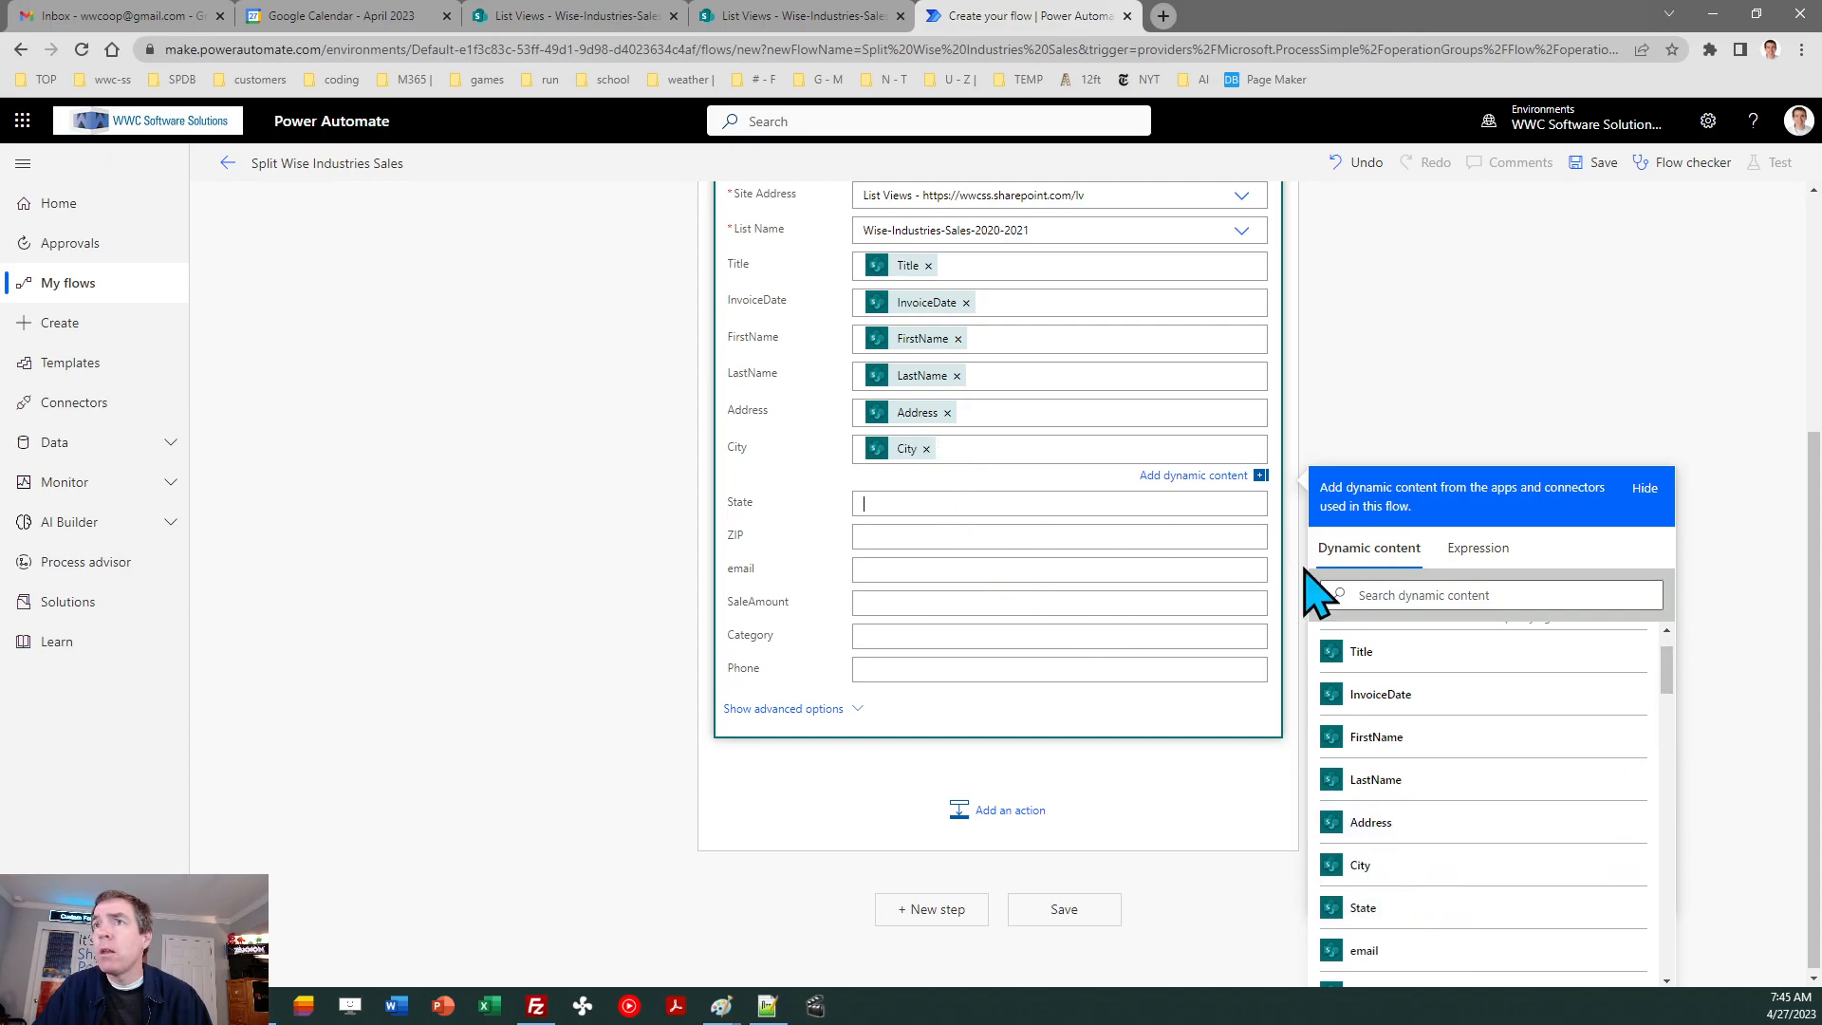
{"action": "key", "text": "Tab"}
{"action": "scroll", "coordinate": [1814, 665], "scroll_direction": "down", "scroll_amount": 1}
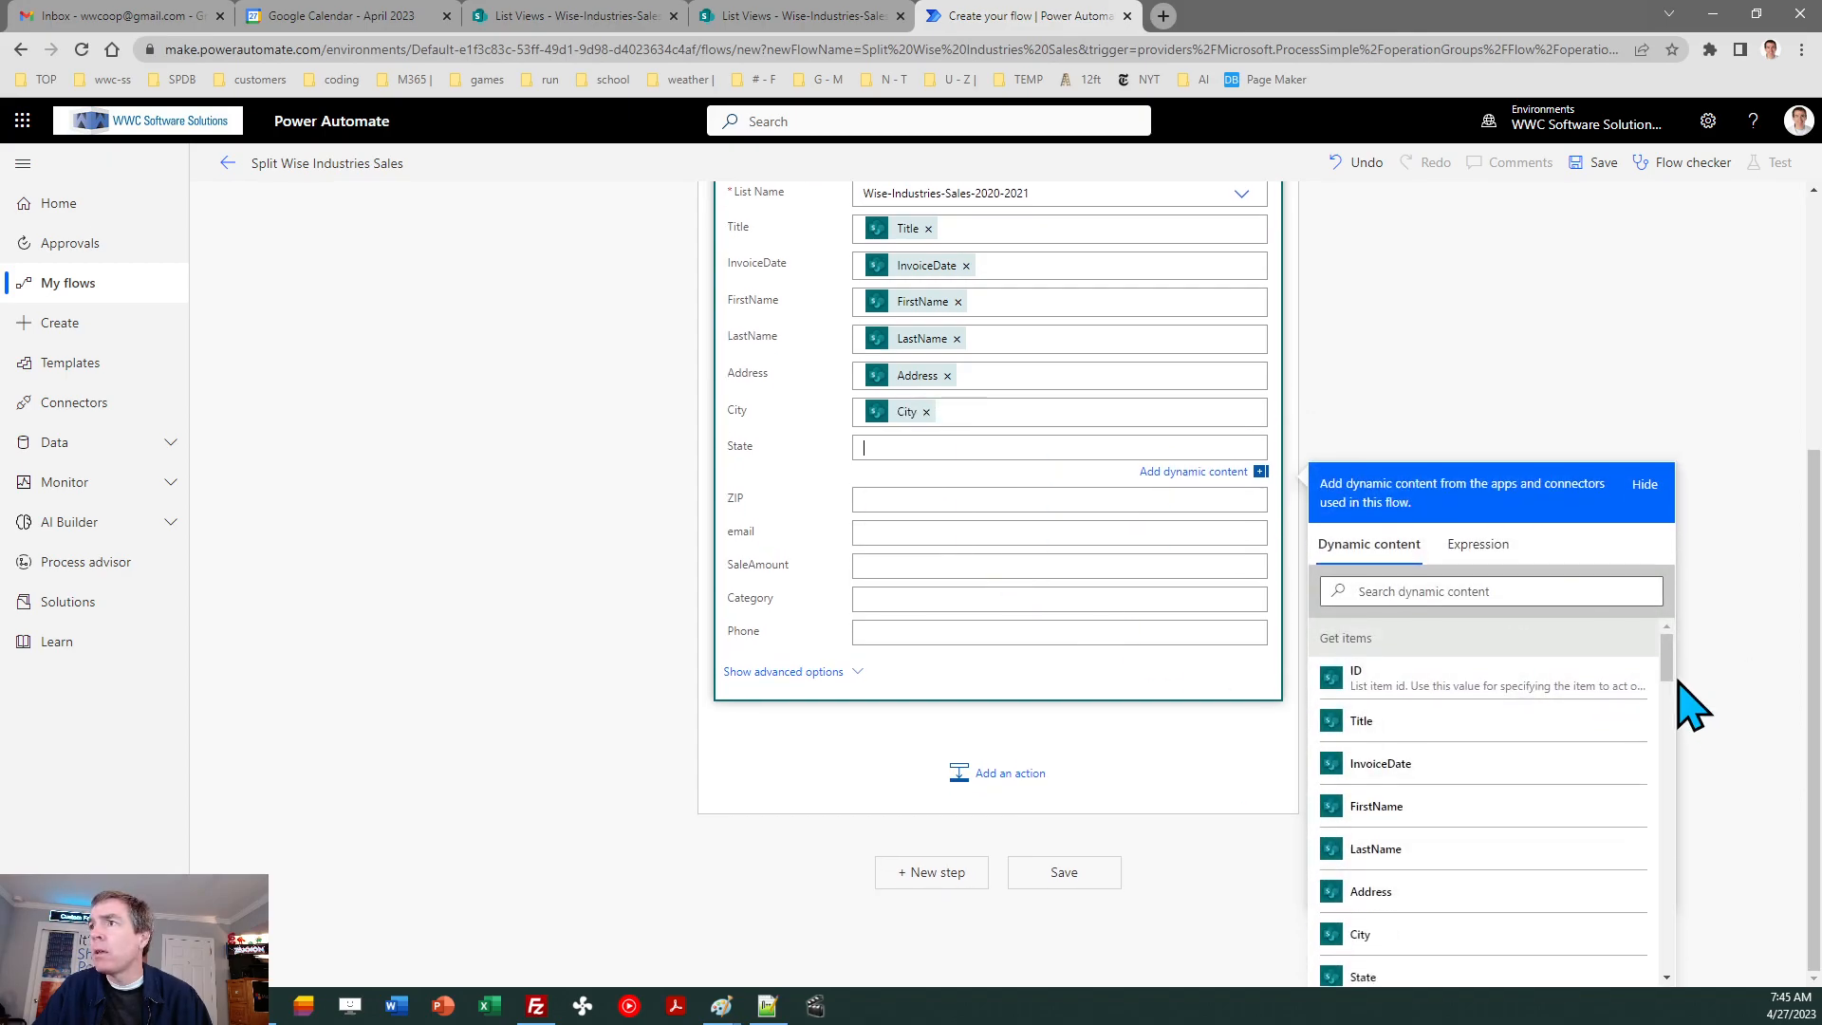
{"action": "scroll", "coordinate": [1674, 695], "scroll_direction": "down", "scroll_amount": 3}
{"action": "left_click", "coordinate": [1451, 839]}
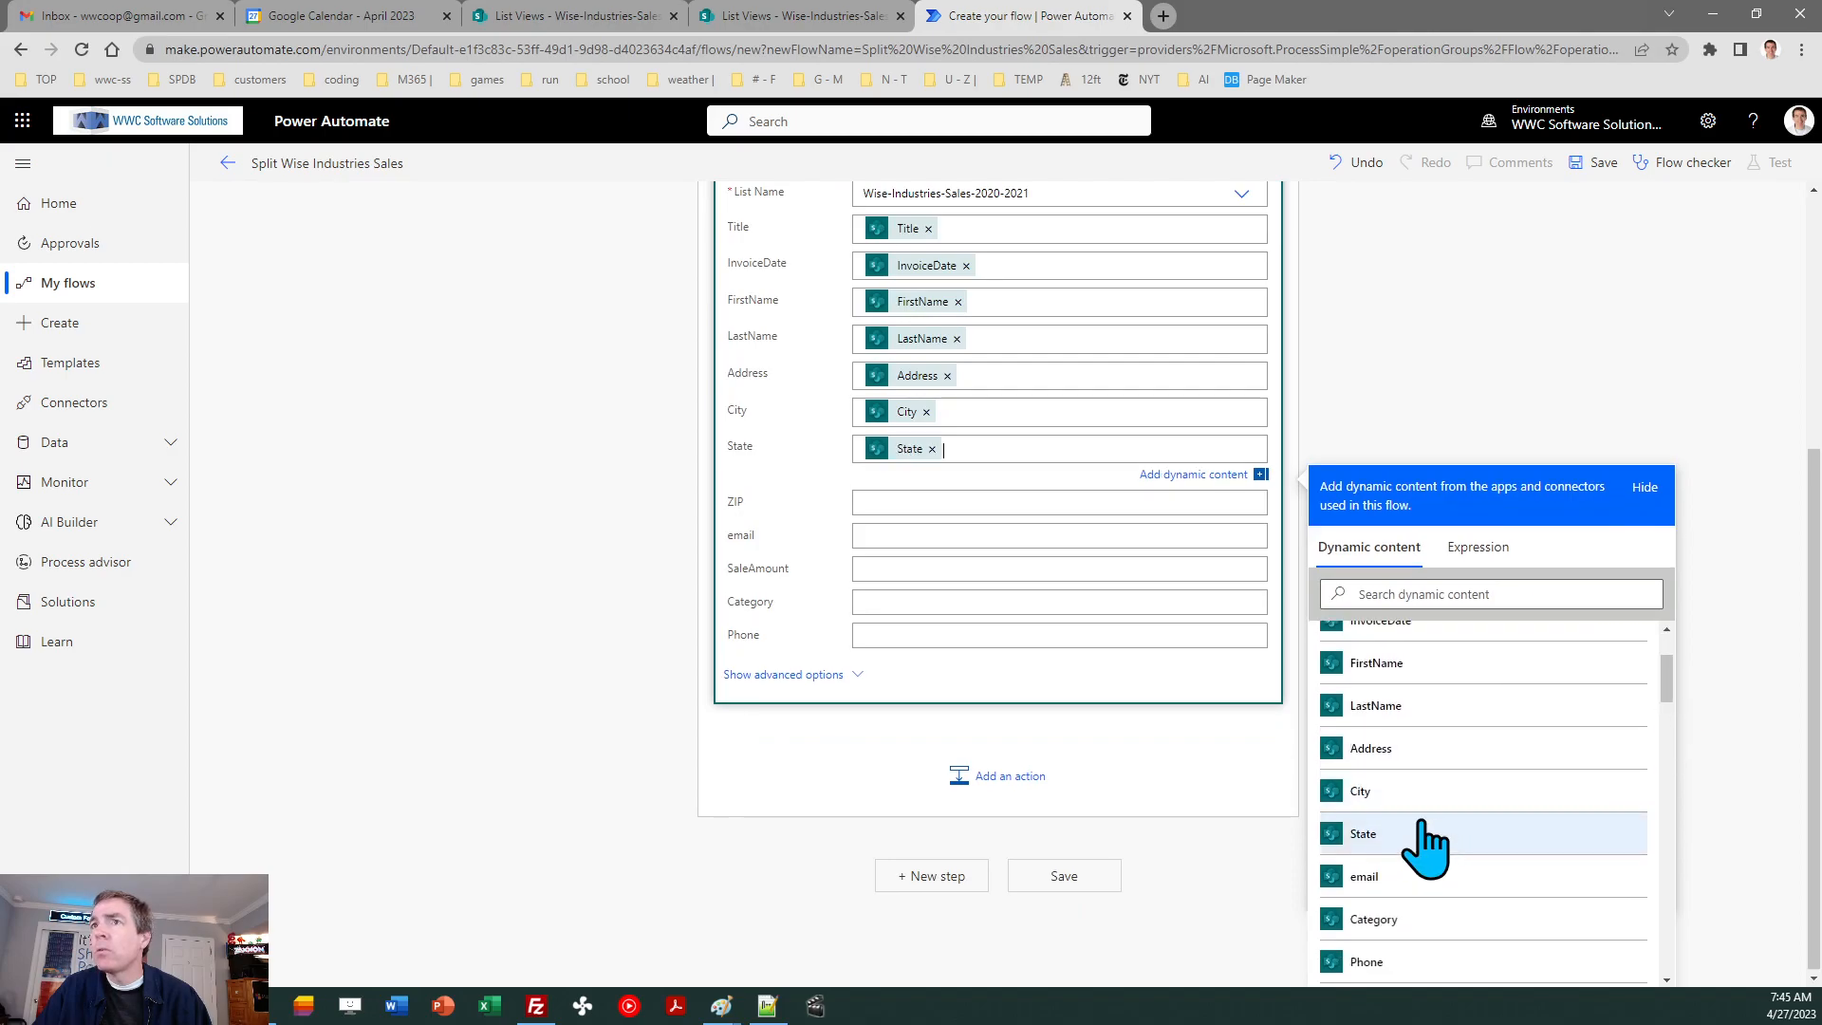
- Map the ZIP, email and SaleAmount fields of Create item to the matching Get items dynamic values
{"action": "left_click", "coordinate": [905, 504]}
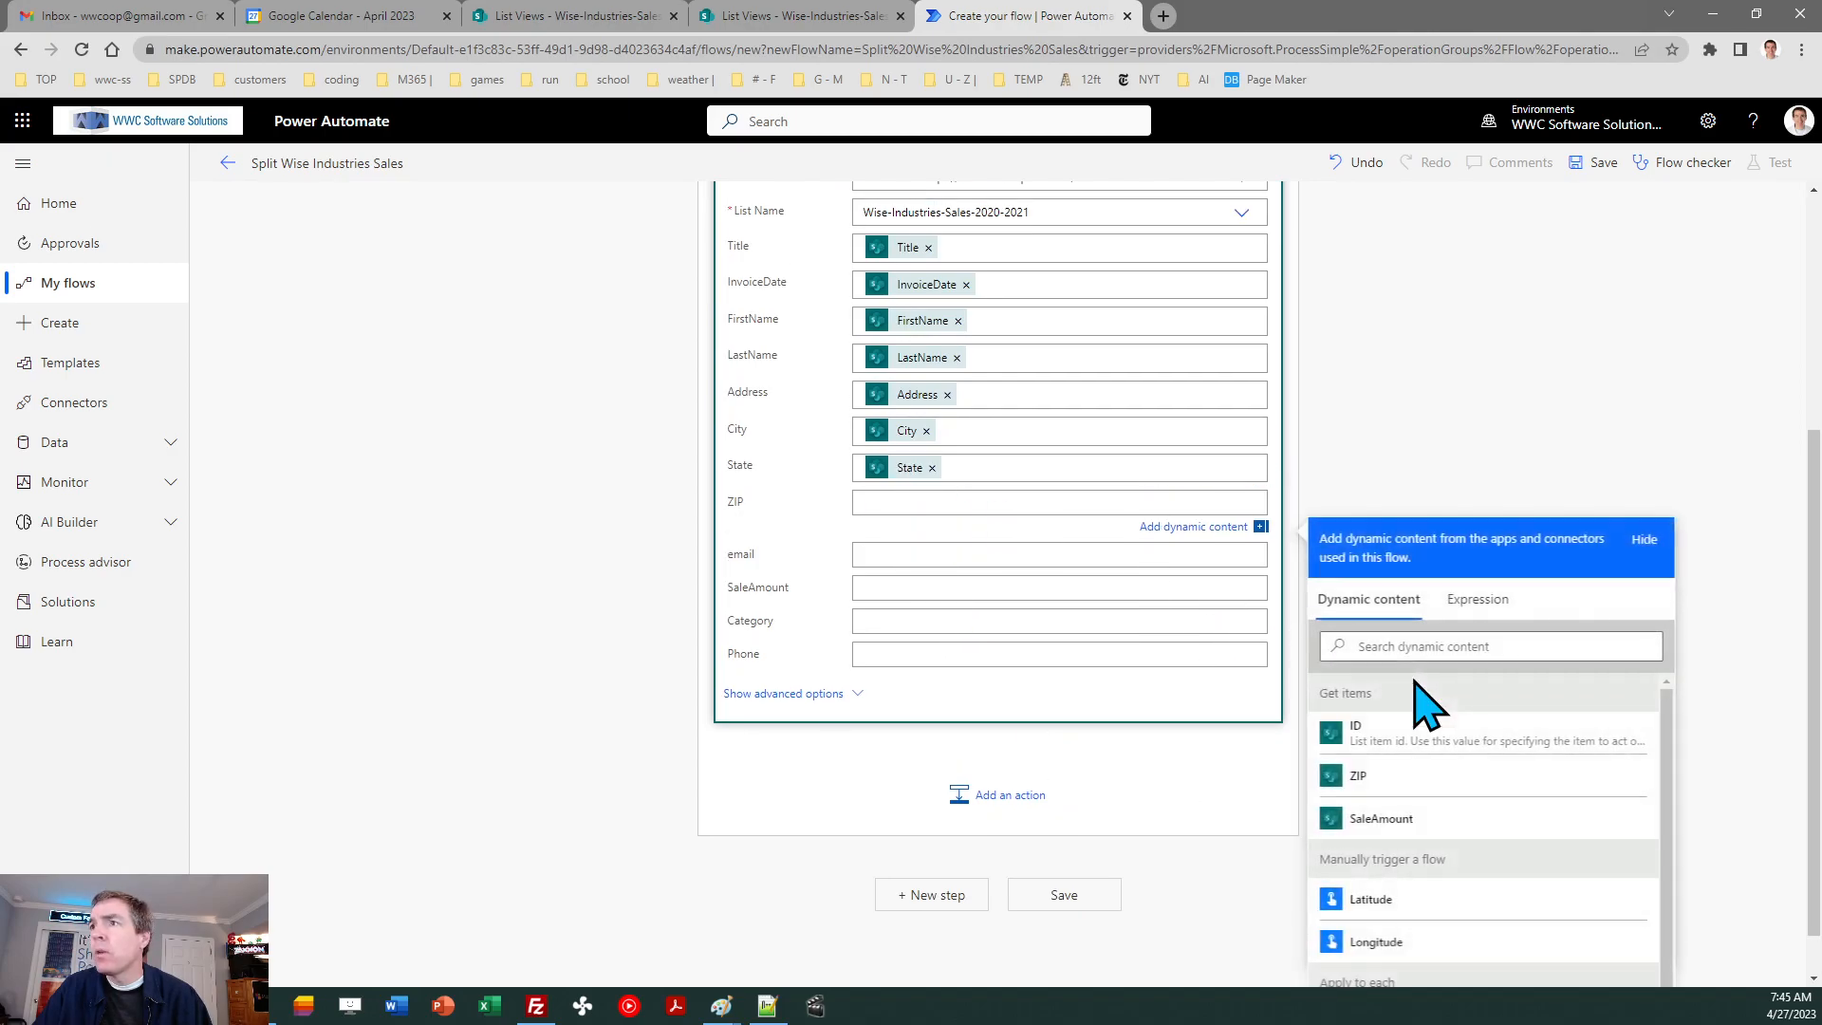
{"action": "left_click", "coordinate": [1400, 750]}
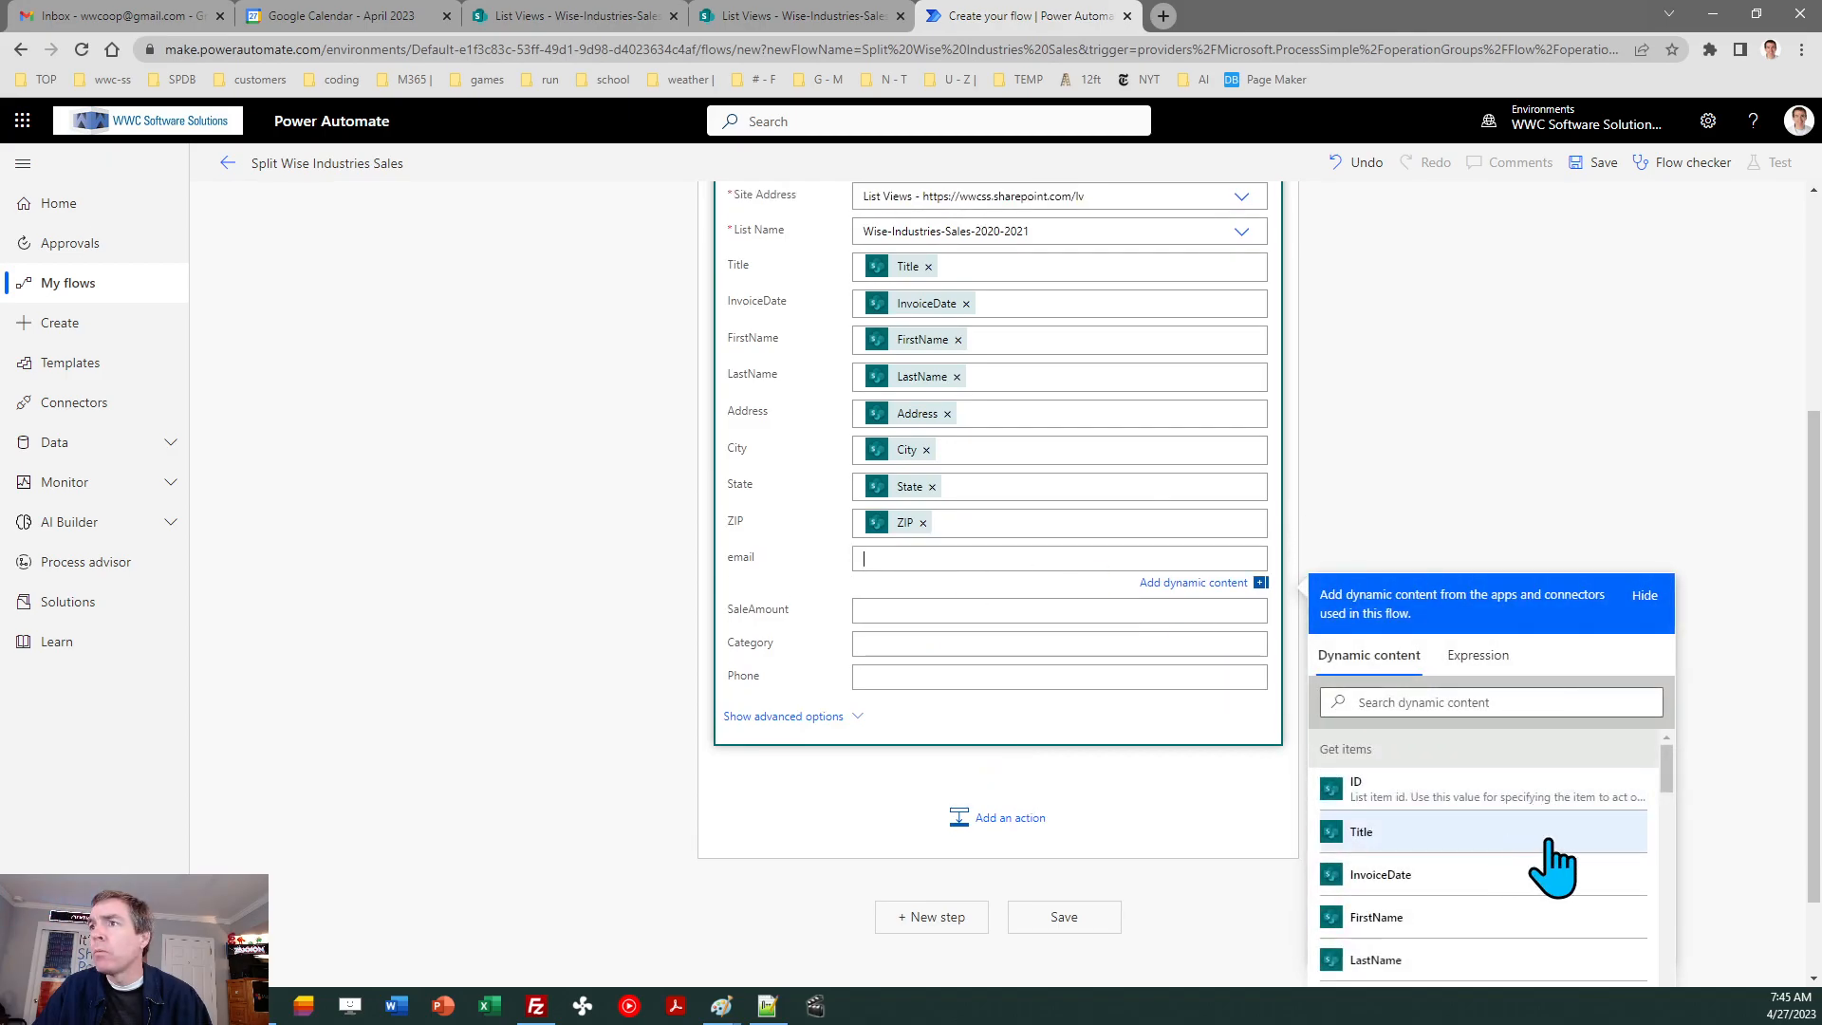
{"action": "left_click_drag", "start_coordinate": [1669, 769], "coordinate": [1675, 796]}
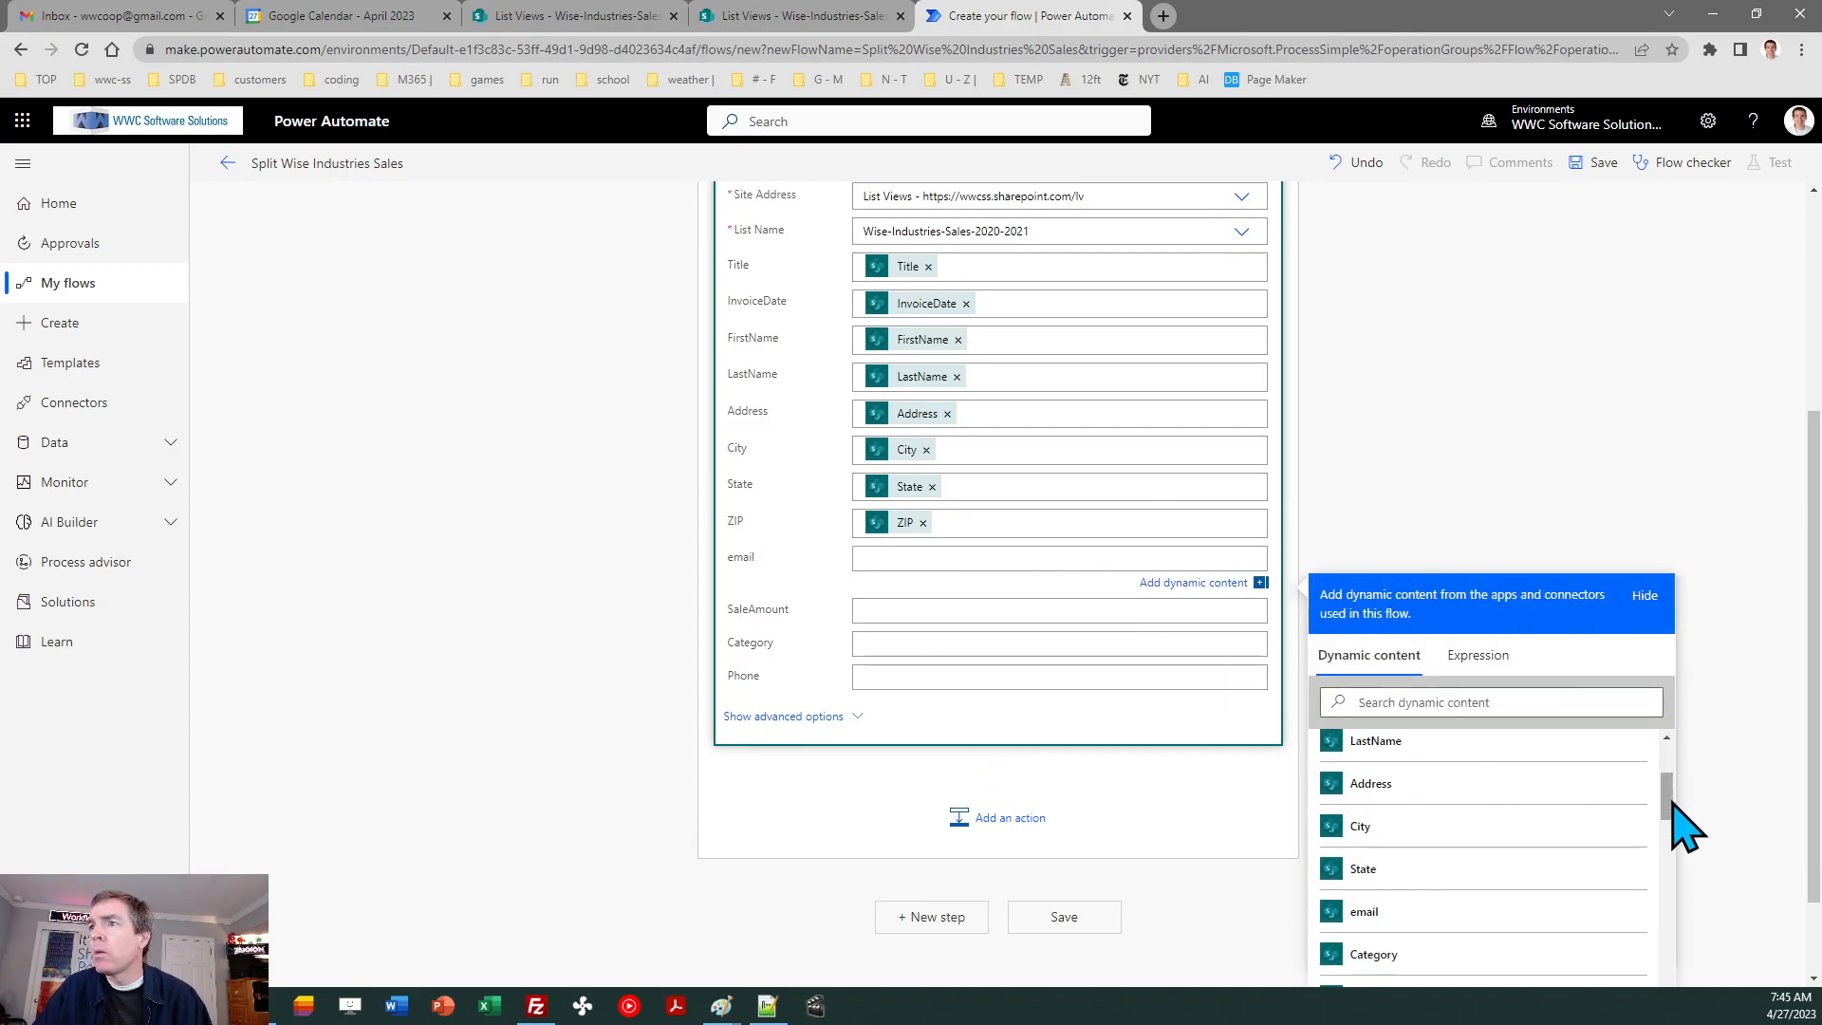
{"action": "left_click", "coordinate": [1483, 926]}
{"action": "left_click", "coordinate": [891, 615]}
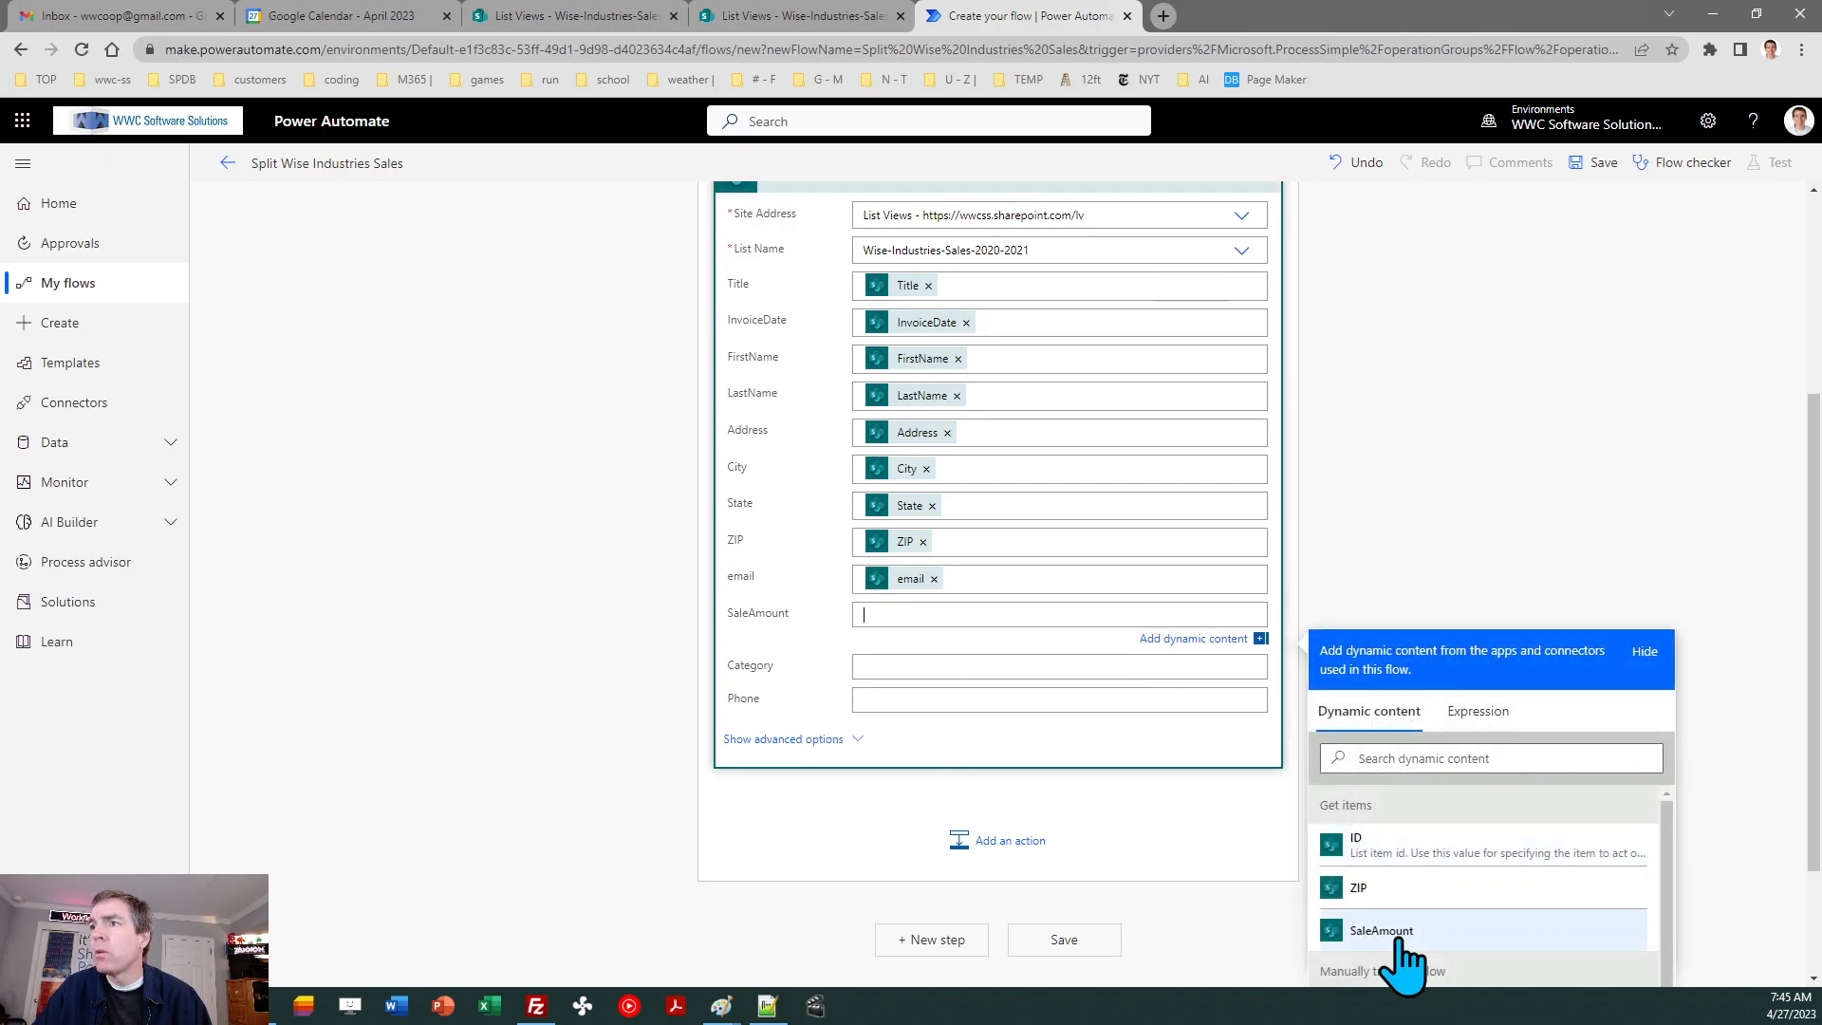
{"action": "left_click", "coordinate": [1399, 942]}
- Map the Category and Phone fields of Create item to the Category and Phone values from Get items
{"action": "left_click", "coordinate": [923, 666]}
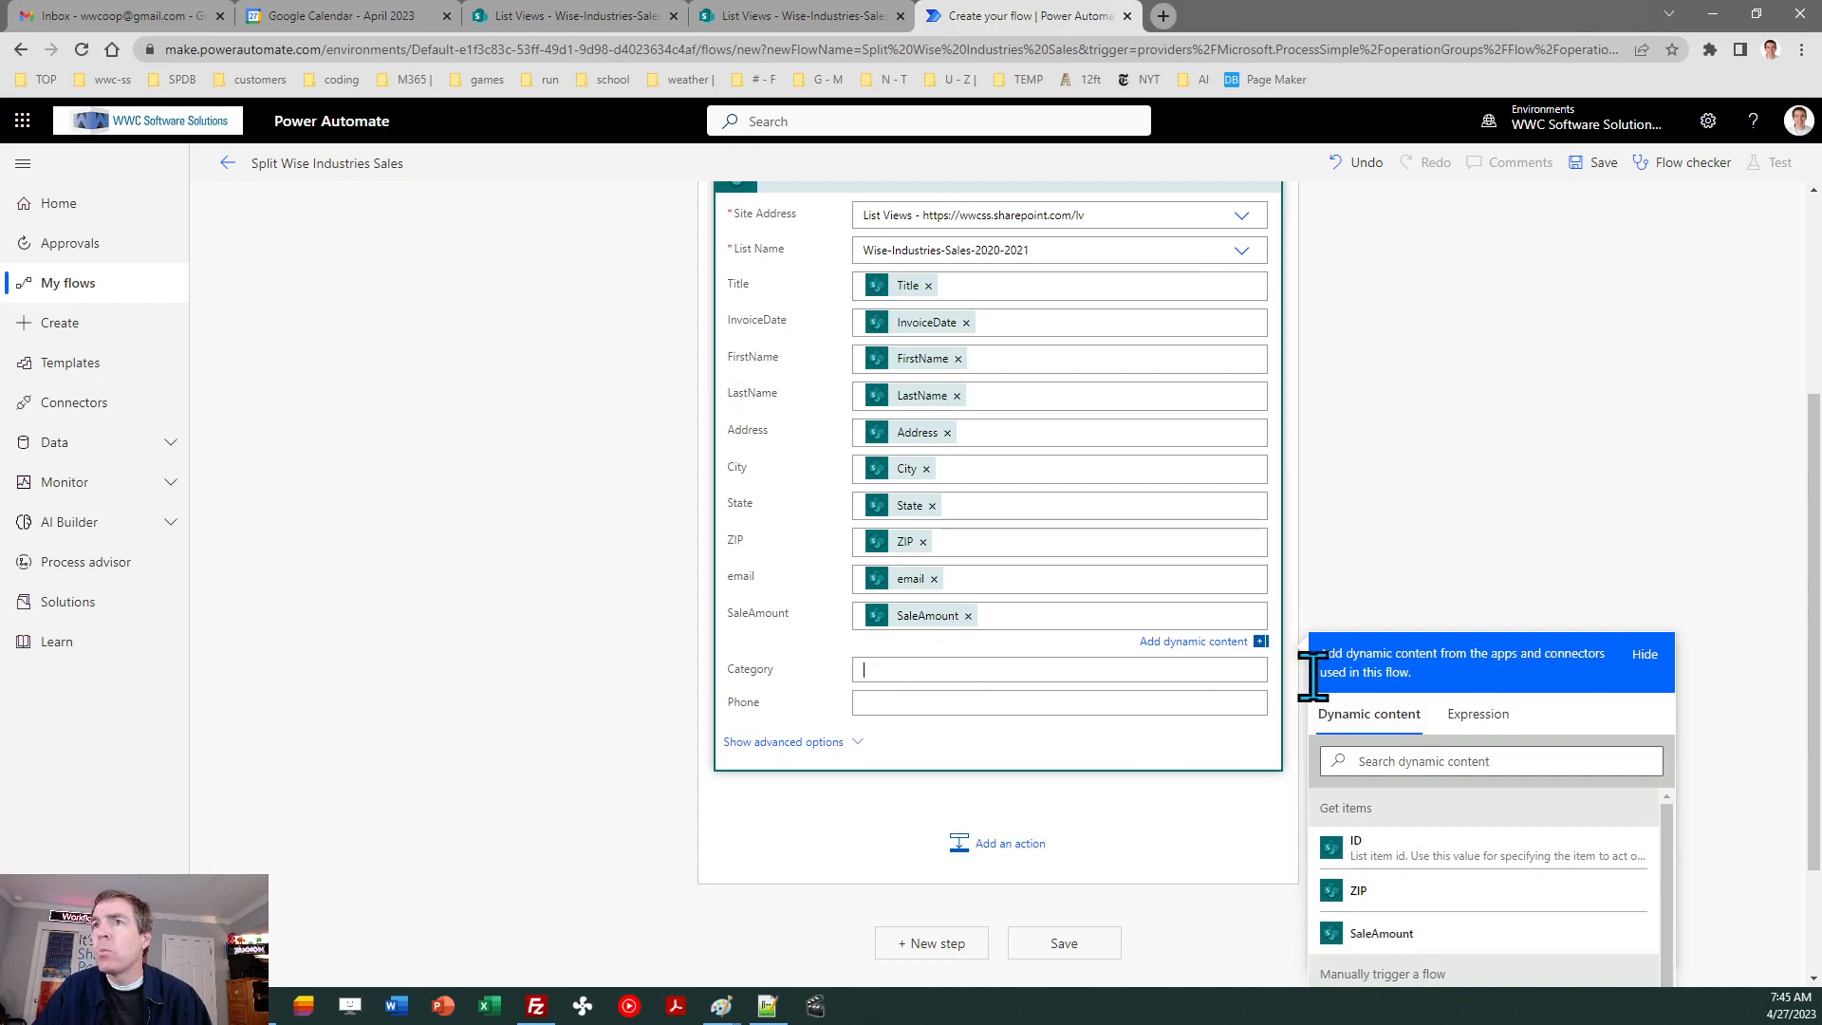
{"action": "scroll", "coordinate": [1806, 618], "scroll_direction": "down", "scroll_amount": 2}
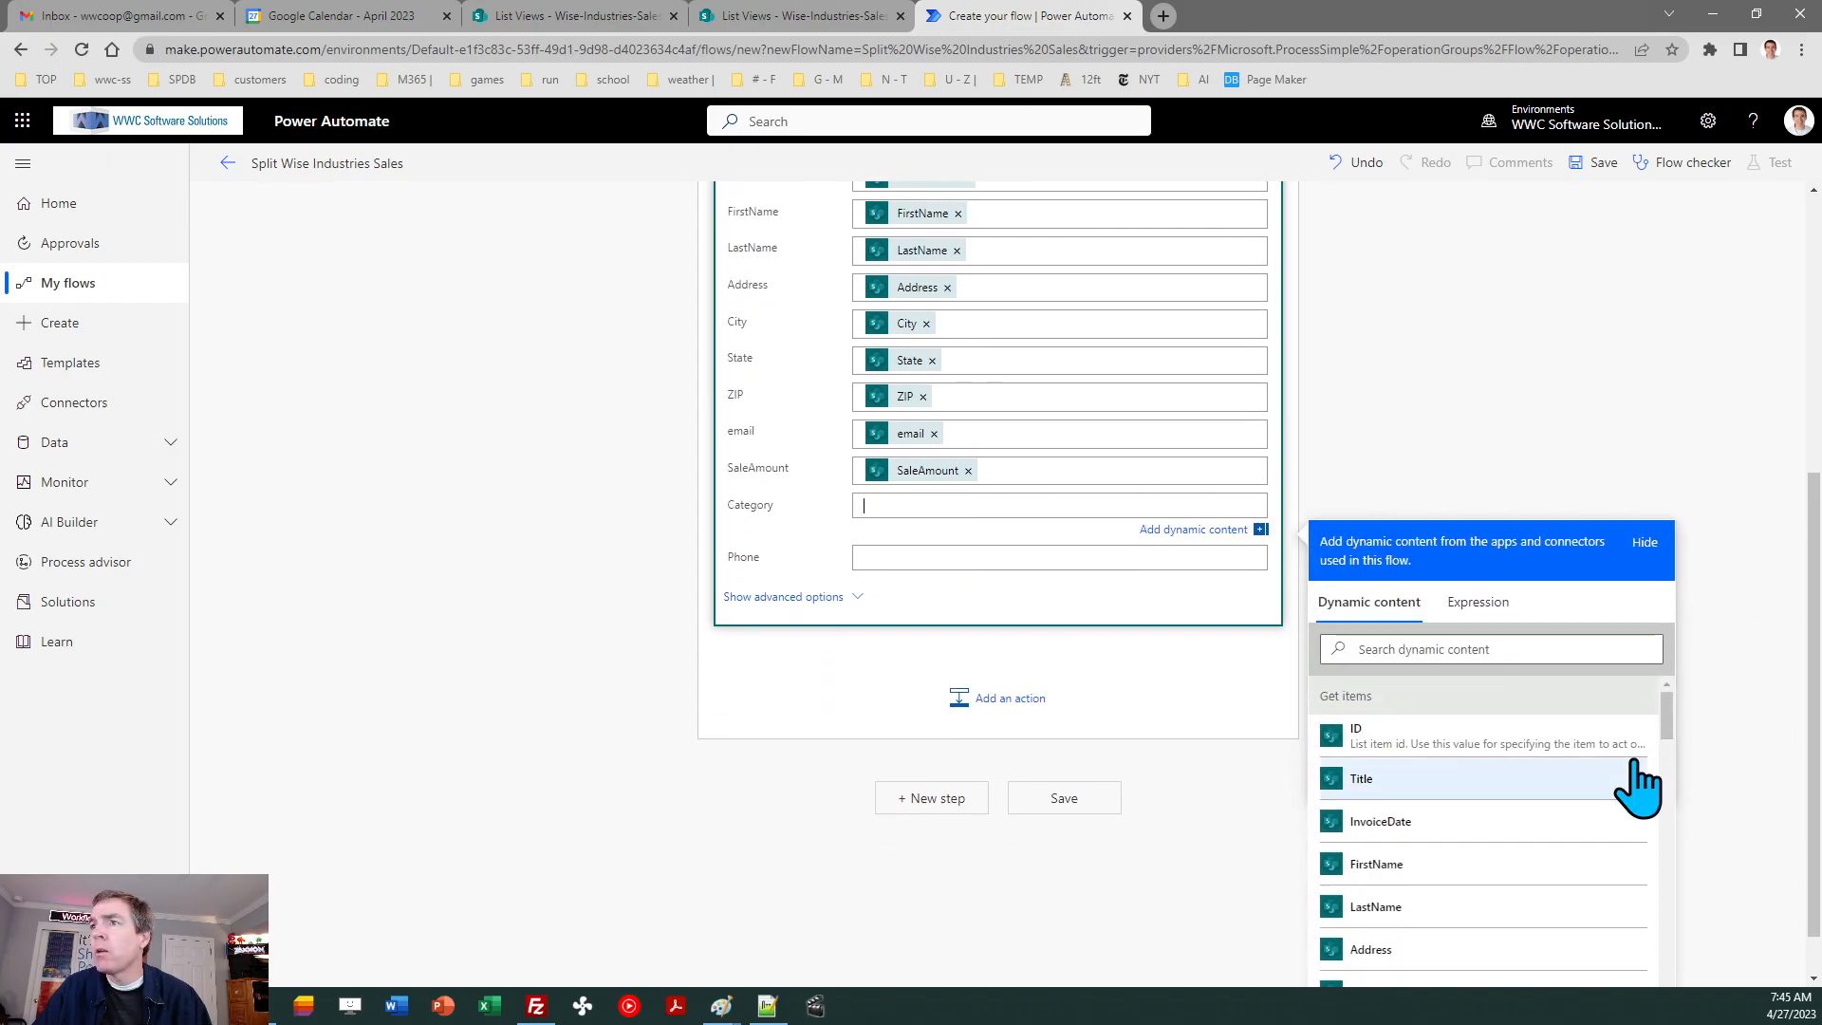
{"action": "left_click_drag", "start_coordinate": [1678, 737], "coordinate": [1676, 781]}
{"action": "left_click", "coordinate": [1545, 787]}
{"action": "left_click", "coordinate": [927, 560]}
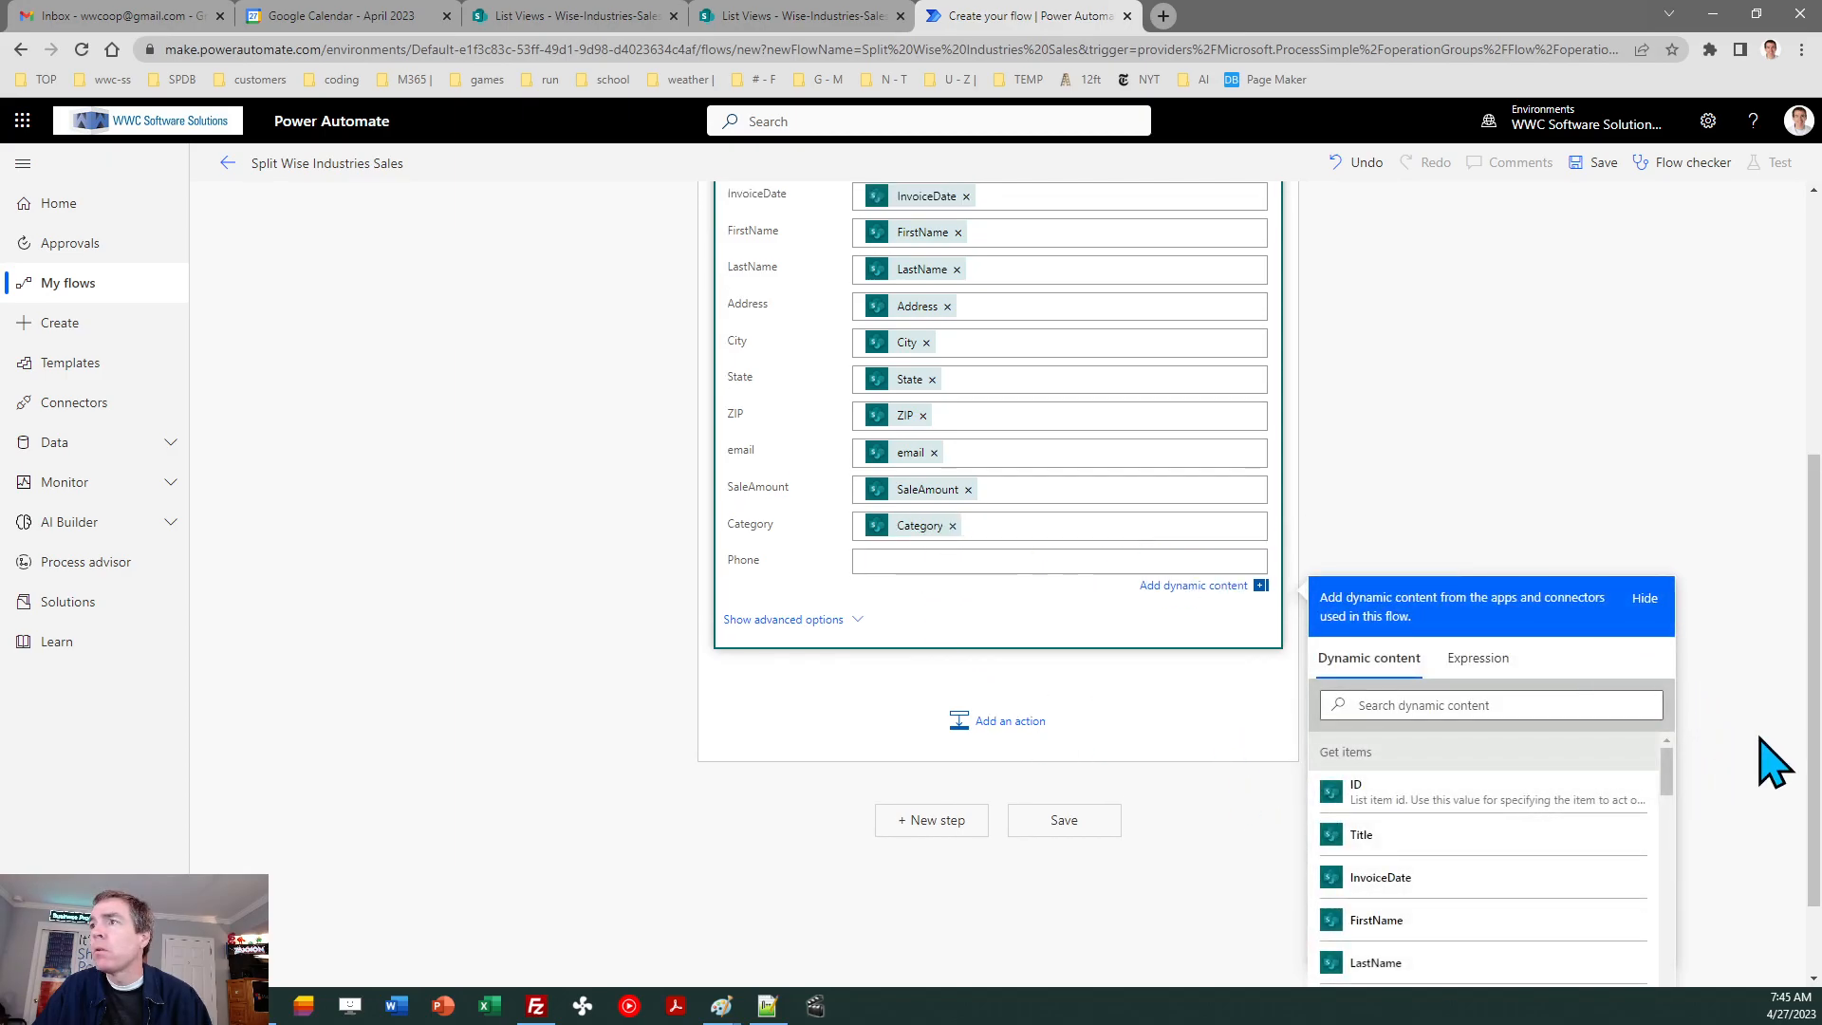
{"action": "scroll", "coordinate": [1808, 759], "scroll_direction": "down", "scroll_amount": 1}
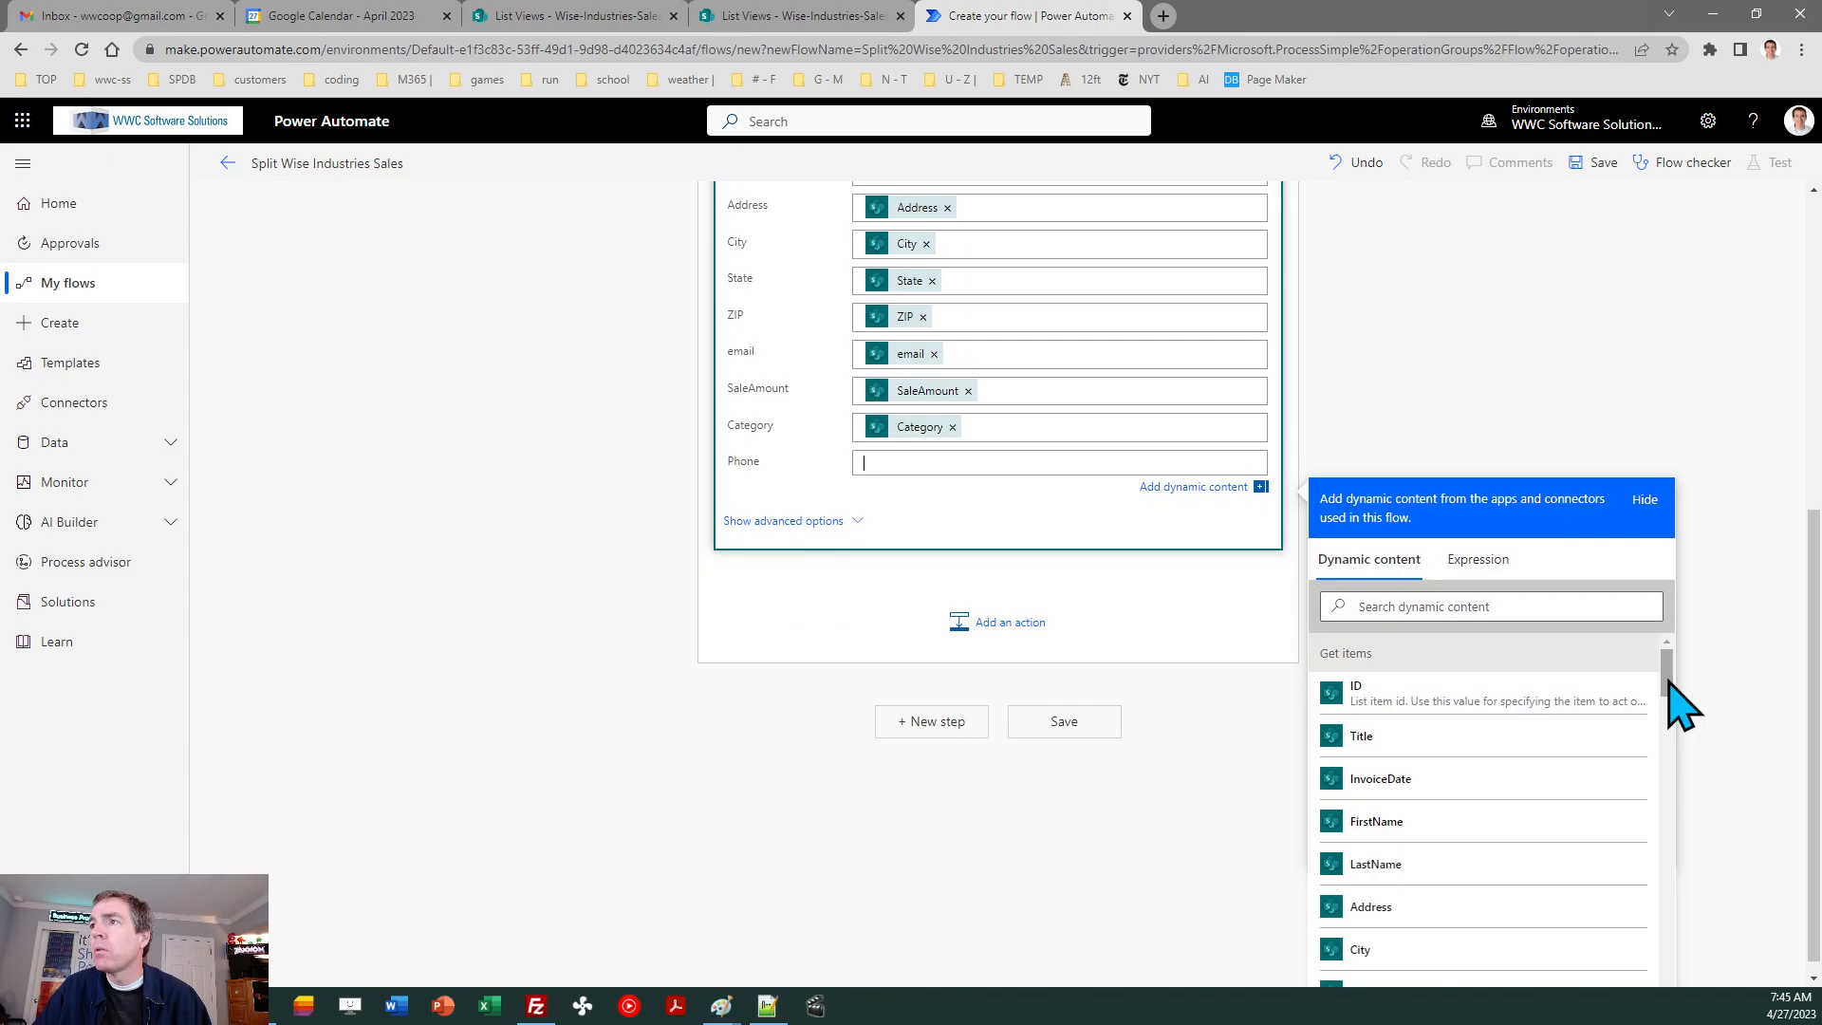
{"action": "left_click_drag", "start_coordinate": [1668, 685], "coordinate": [1680, 723]}
{"action": "left_click", "coordinate": [1471, 829]}
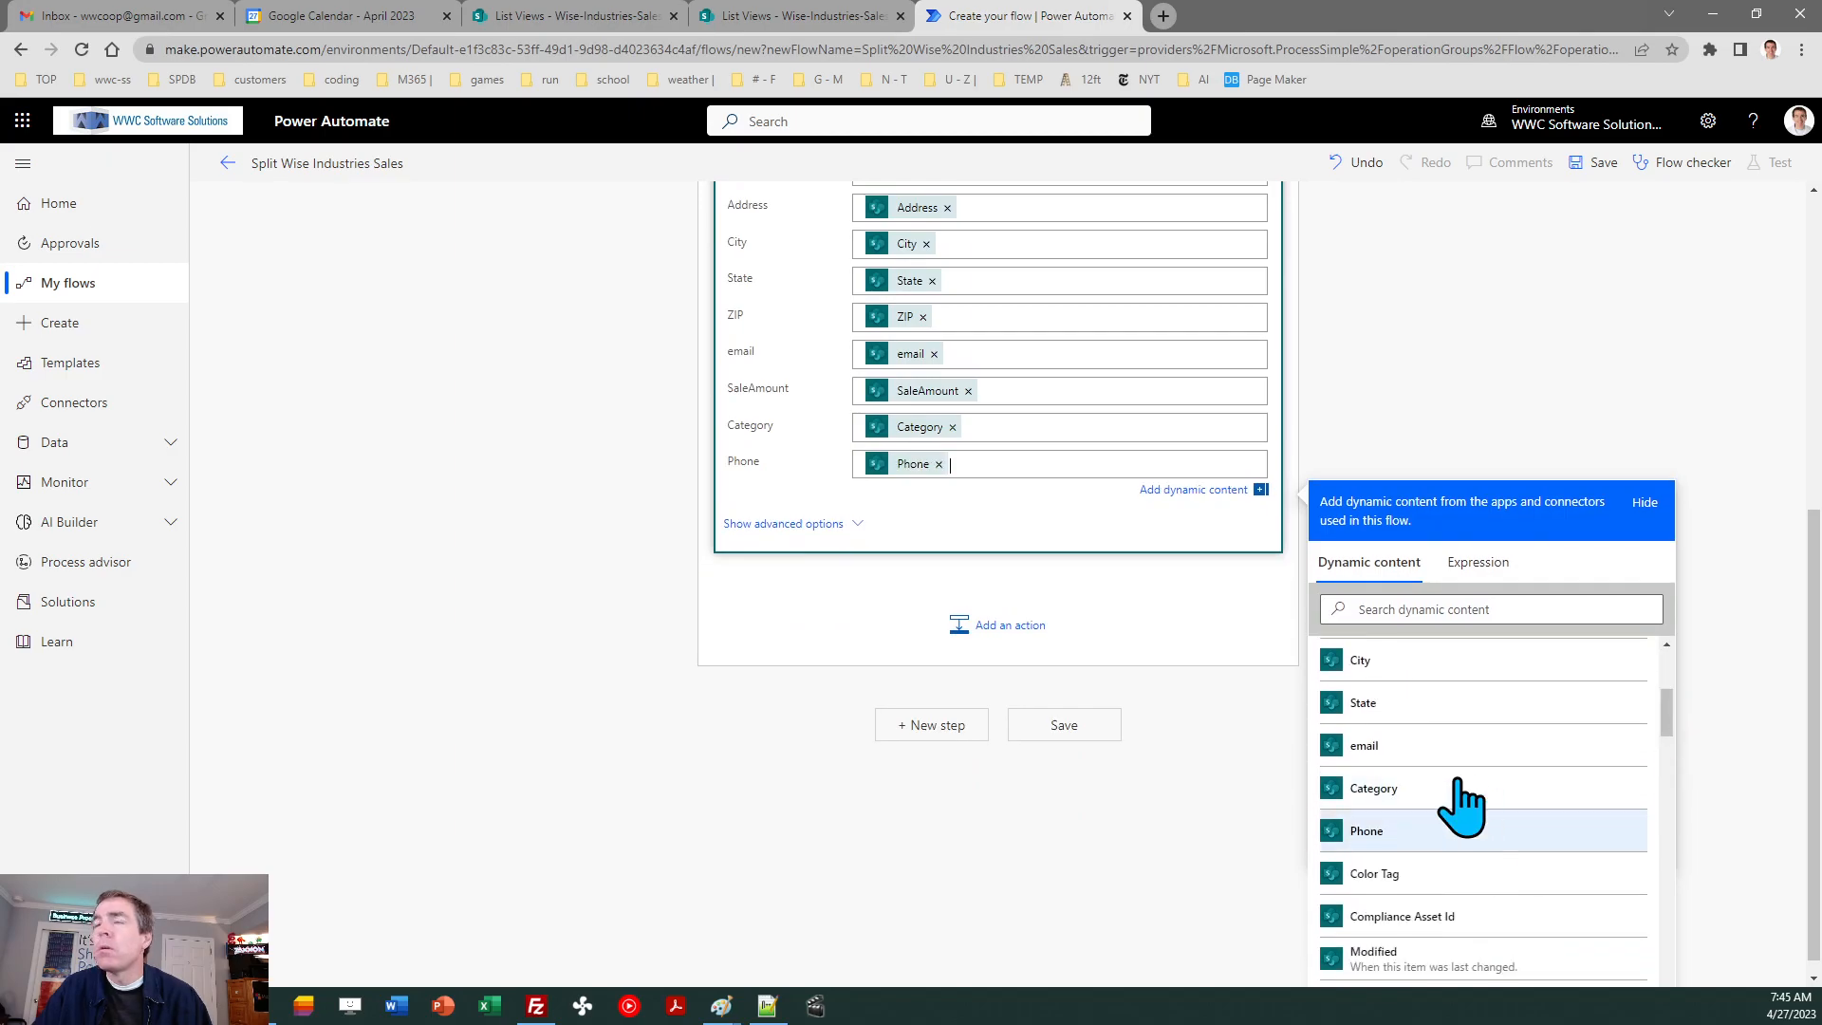
{"action": "left_click", "coordinate": [1381, 479]}
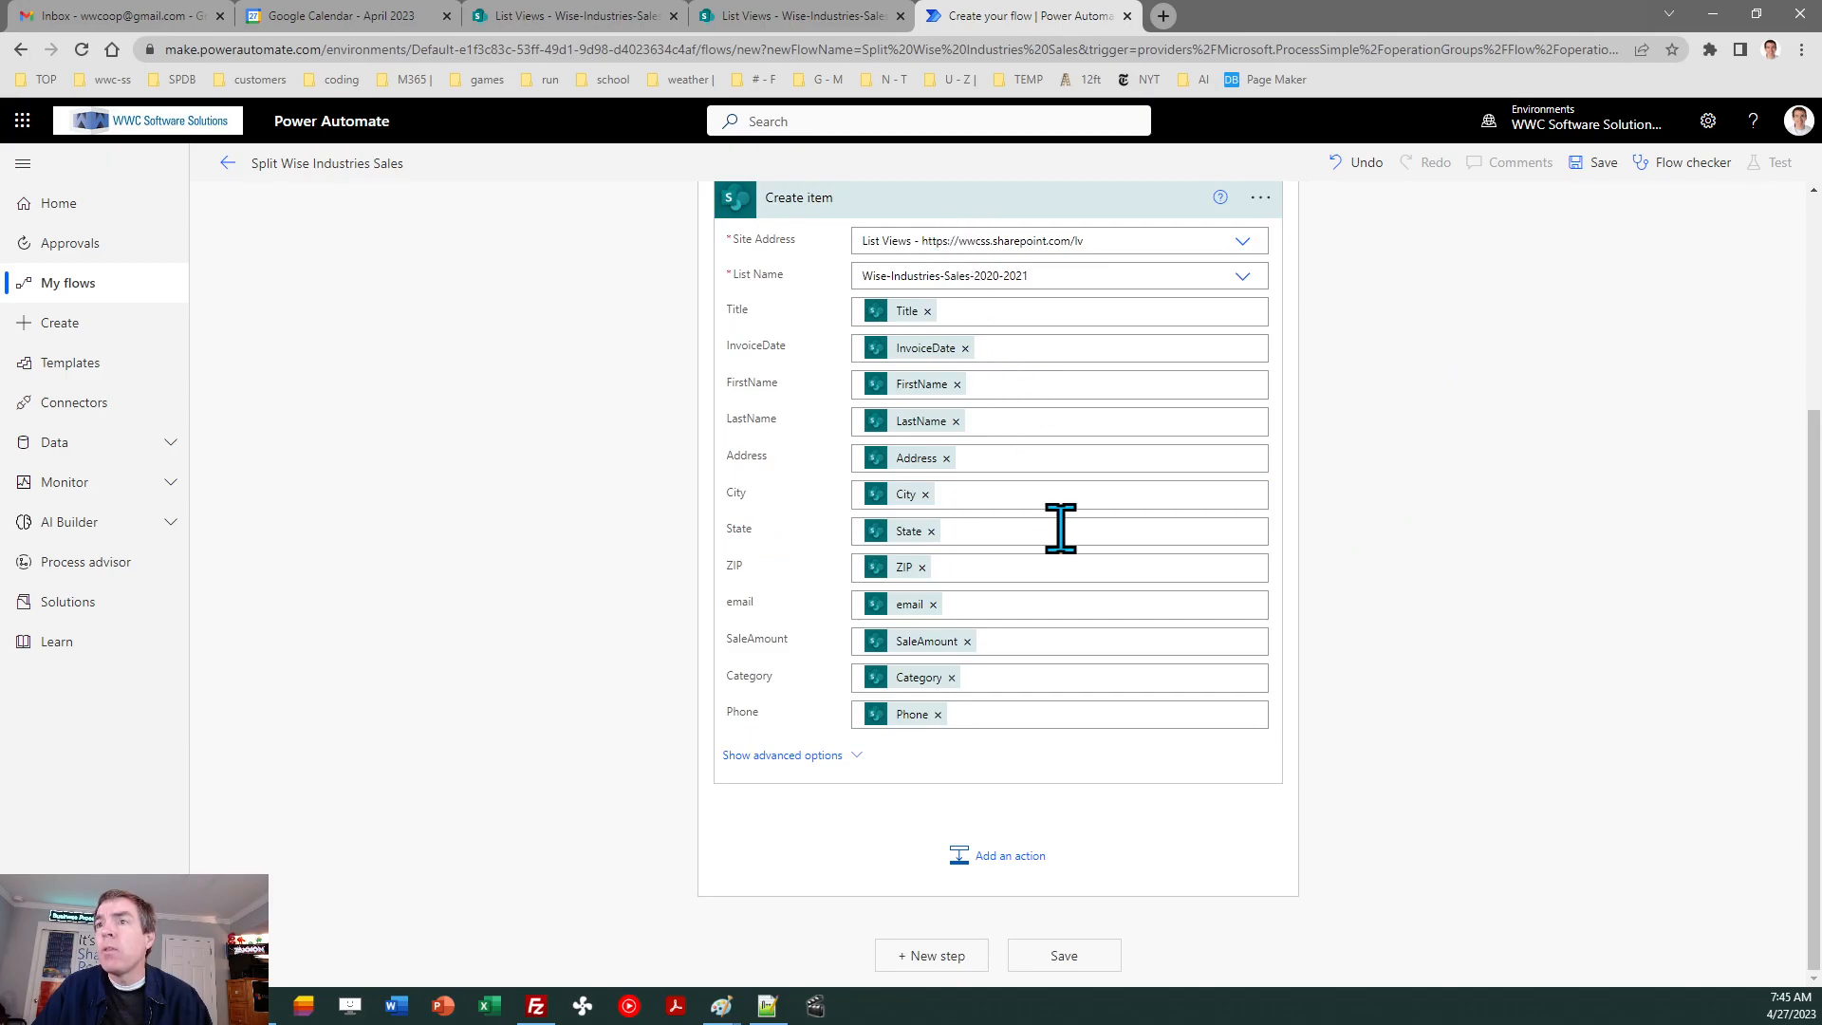
- Add a SharePoint Delete item action after Create item inside the Apply to each loop
{"action": "left_click", "coordinate": [1018, 856]}
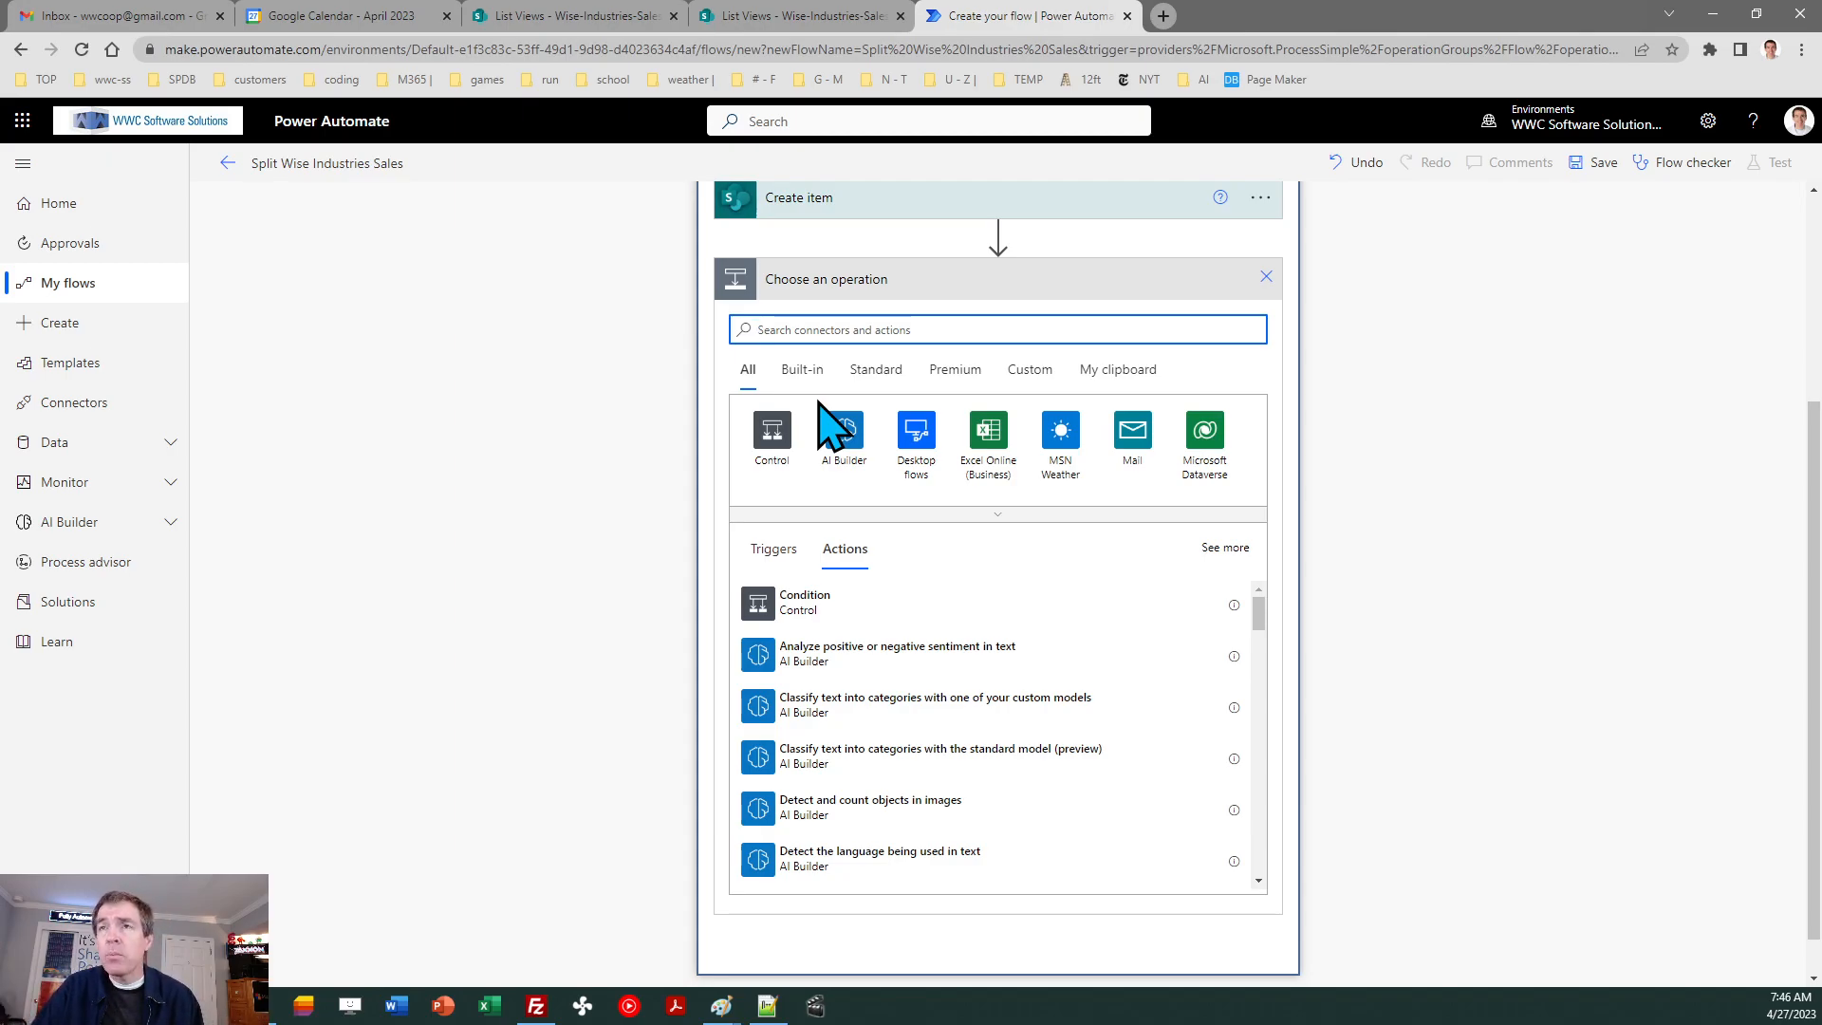
{"action": "type", "text": "delete item"}
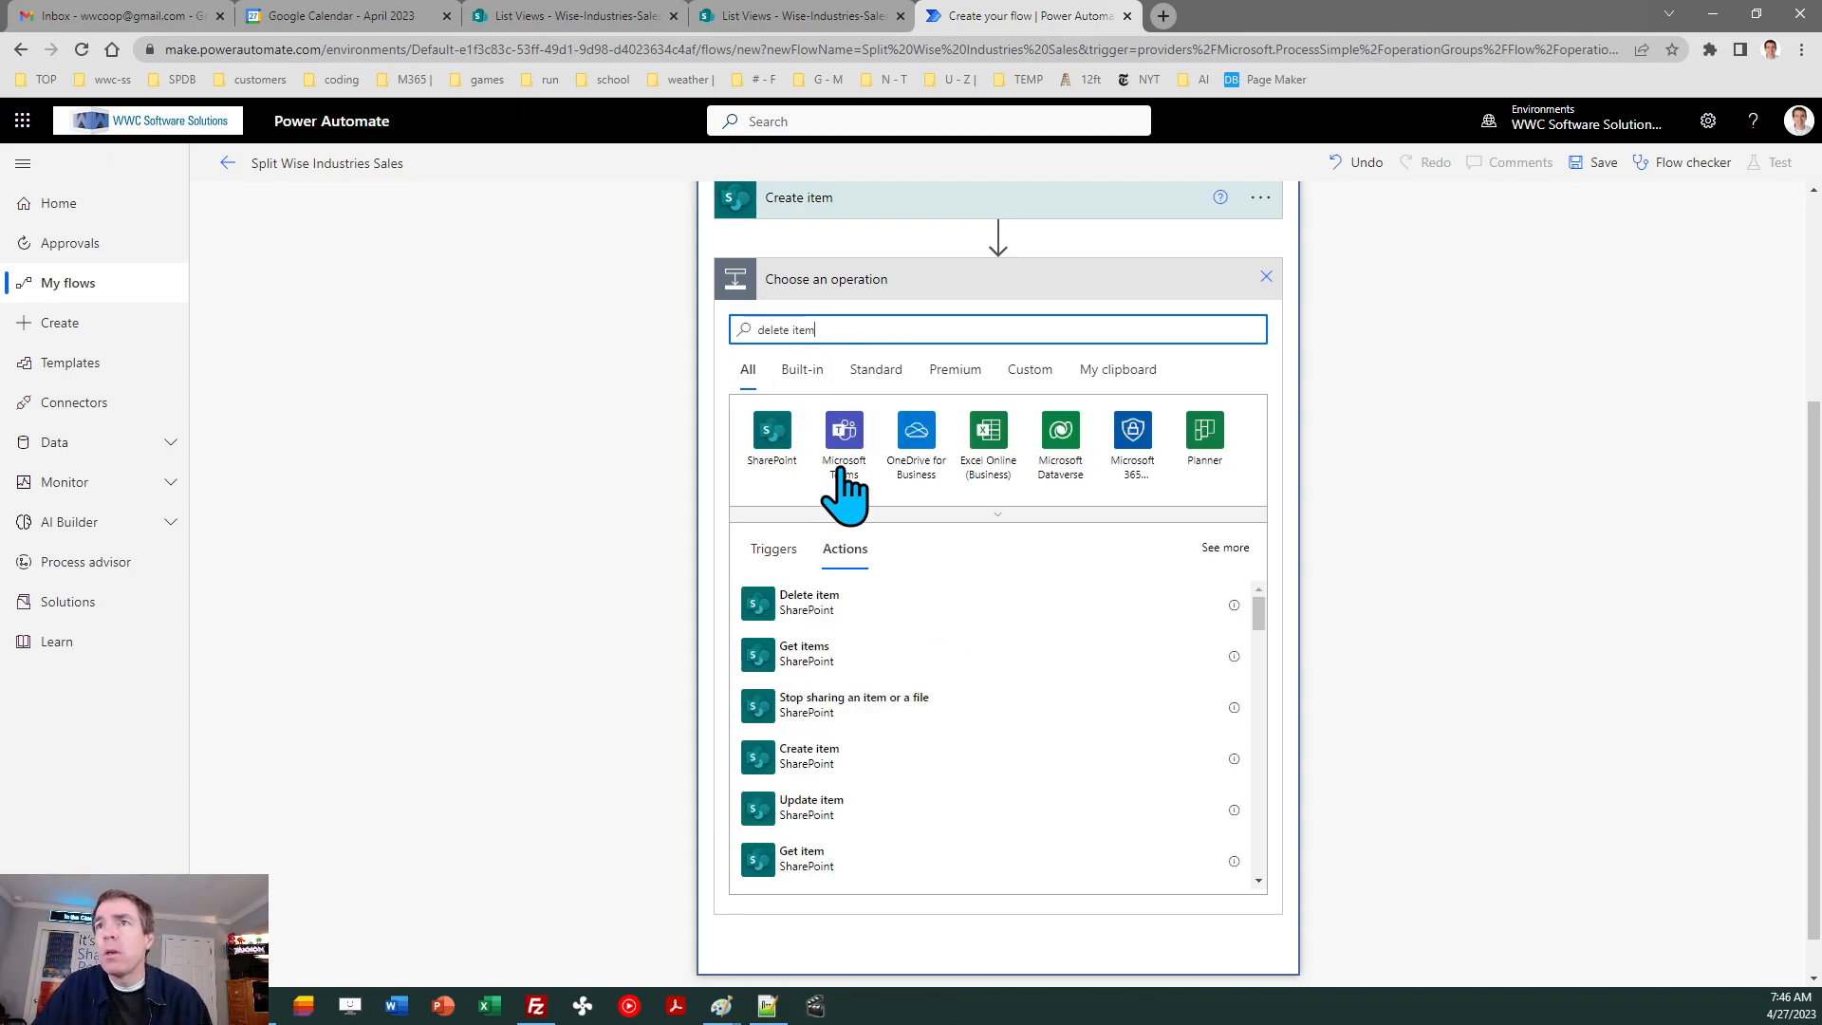
{"action": "left_click", "coordinate": [813, 608]}
{"action": "left_click", "coordinate": [811, 603]}
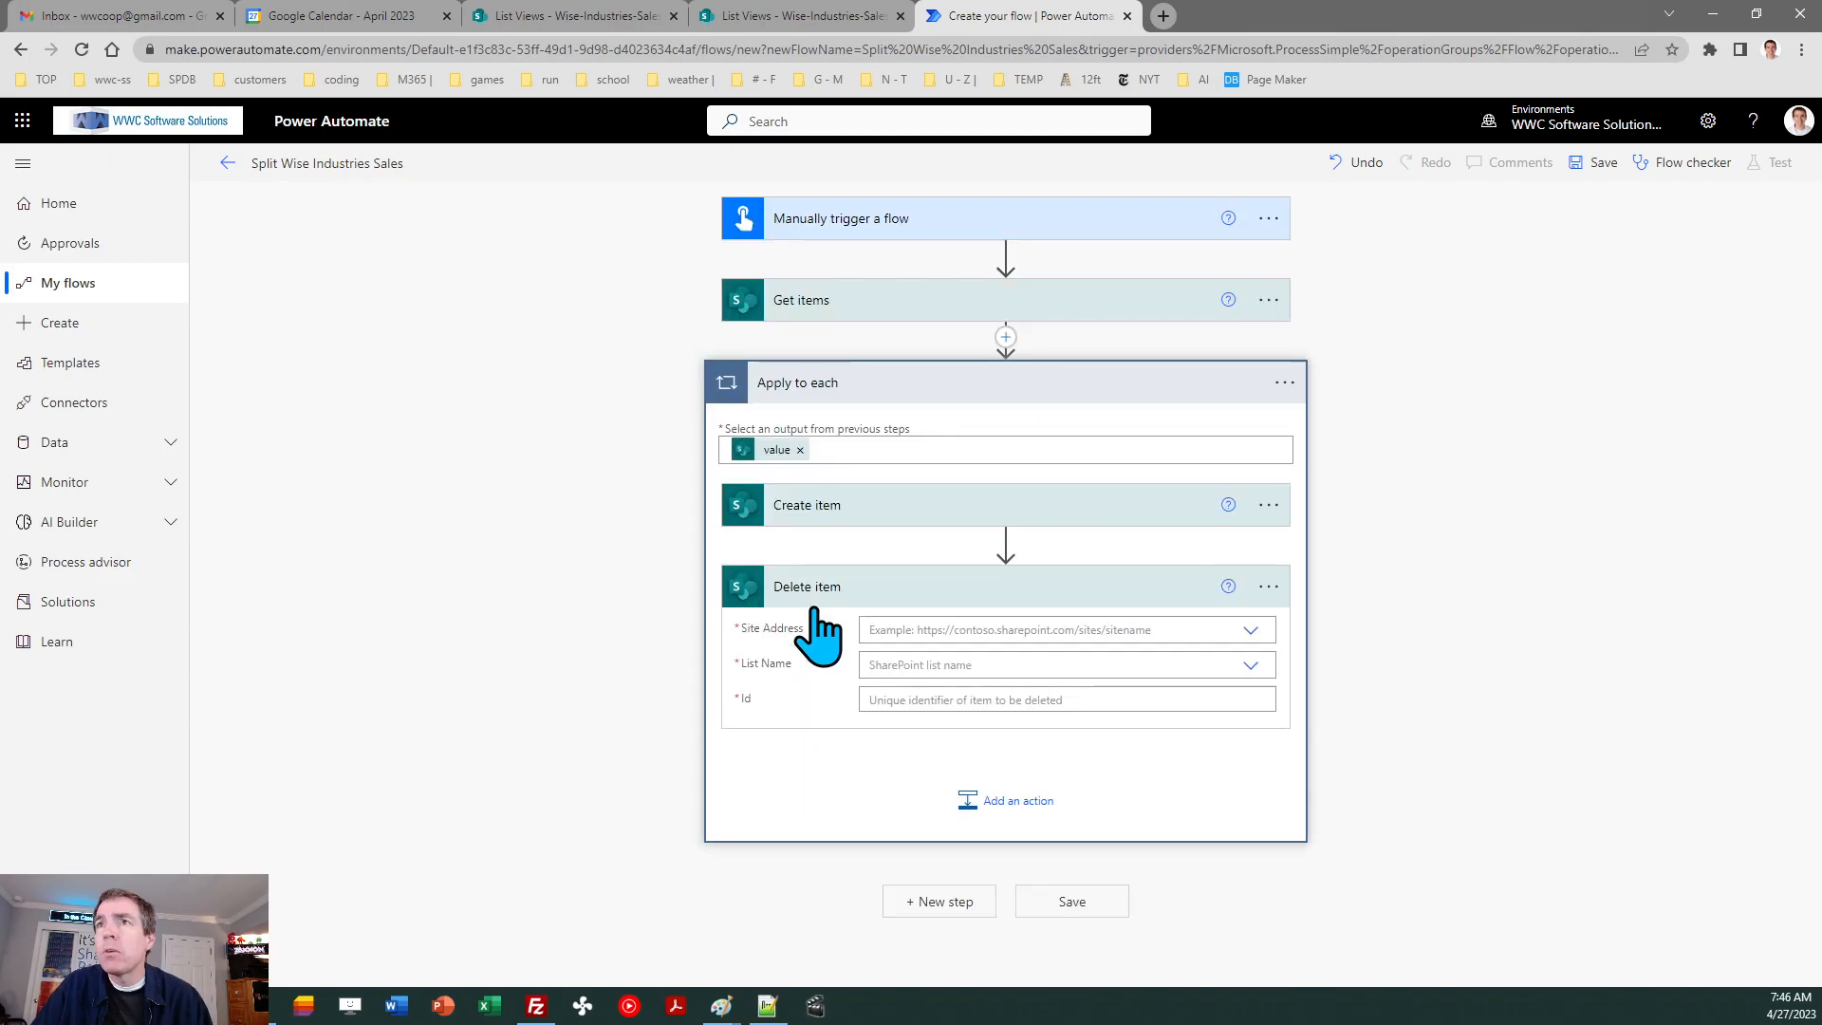
{"action": "left_click", "coordinate": [1250, 630]}
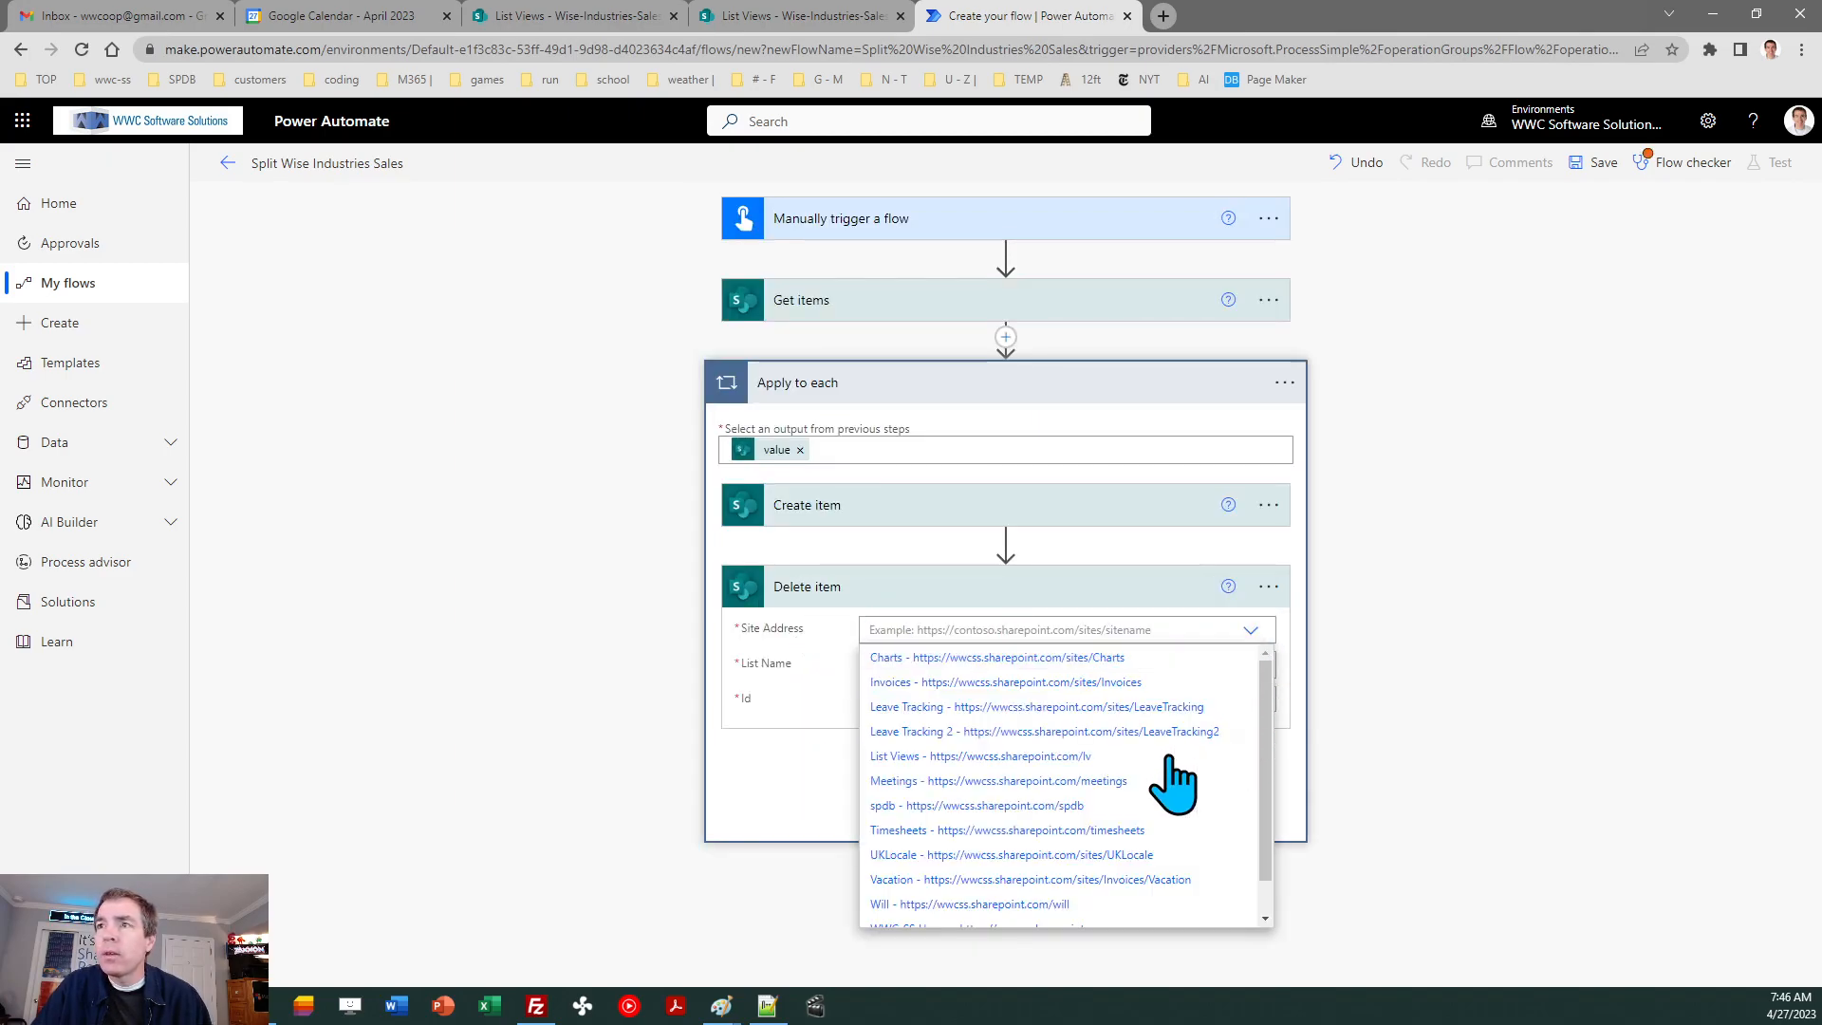
{"action": "left_click", "coordinate": [1072, 756]}
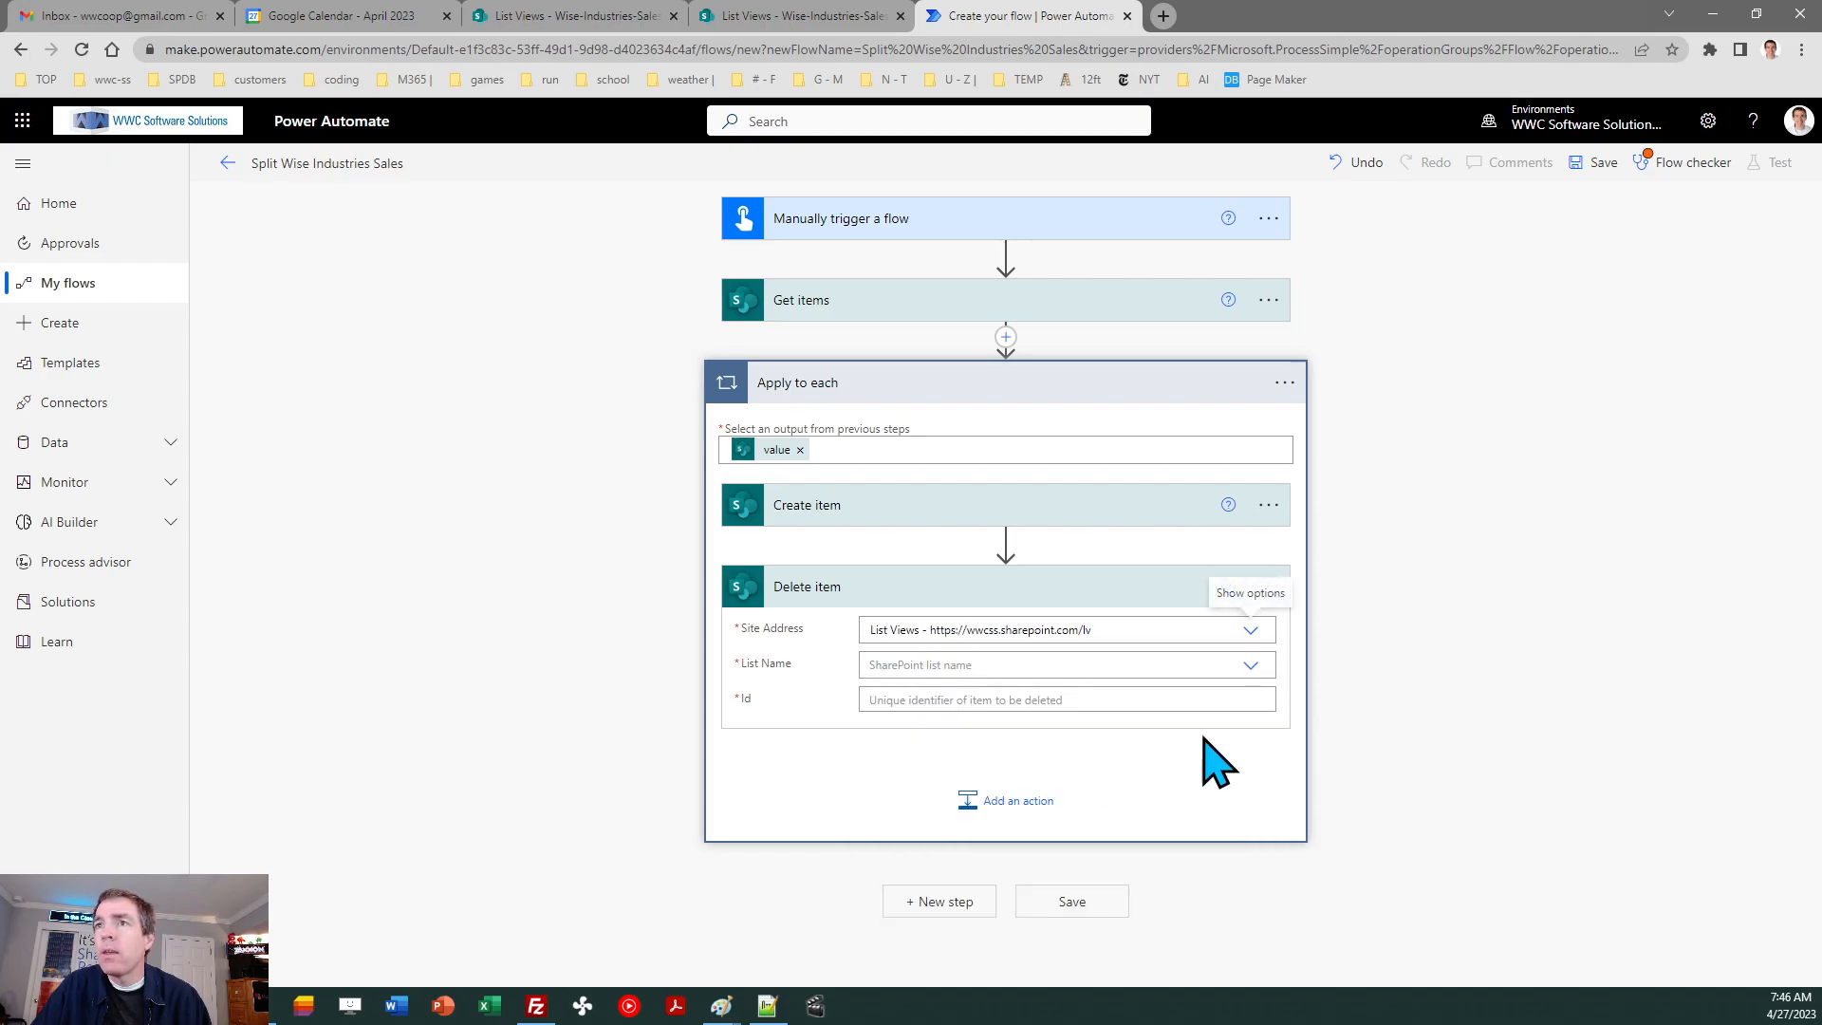
{"action": "left_click", "coordinate": [1252, 667]}
{"action": "left_click_drag", "start_coordinate": [1273, 744], "coordinate": [1269, 954]}
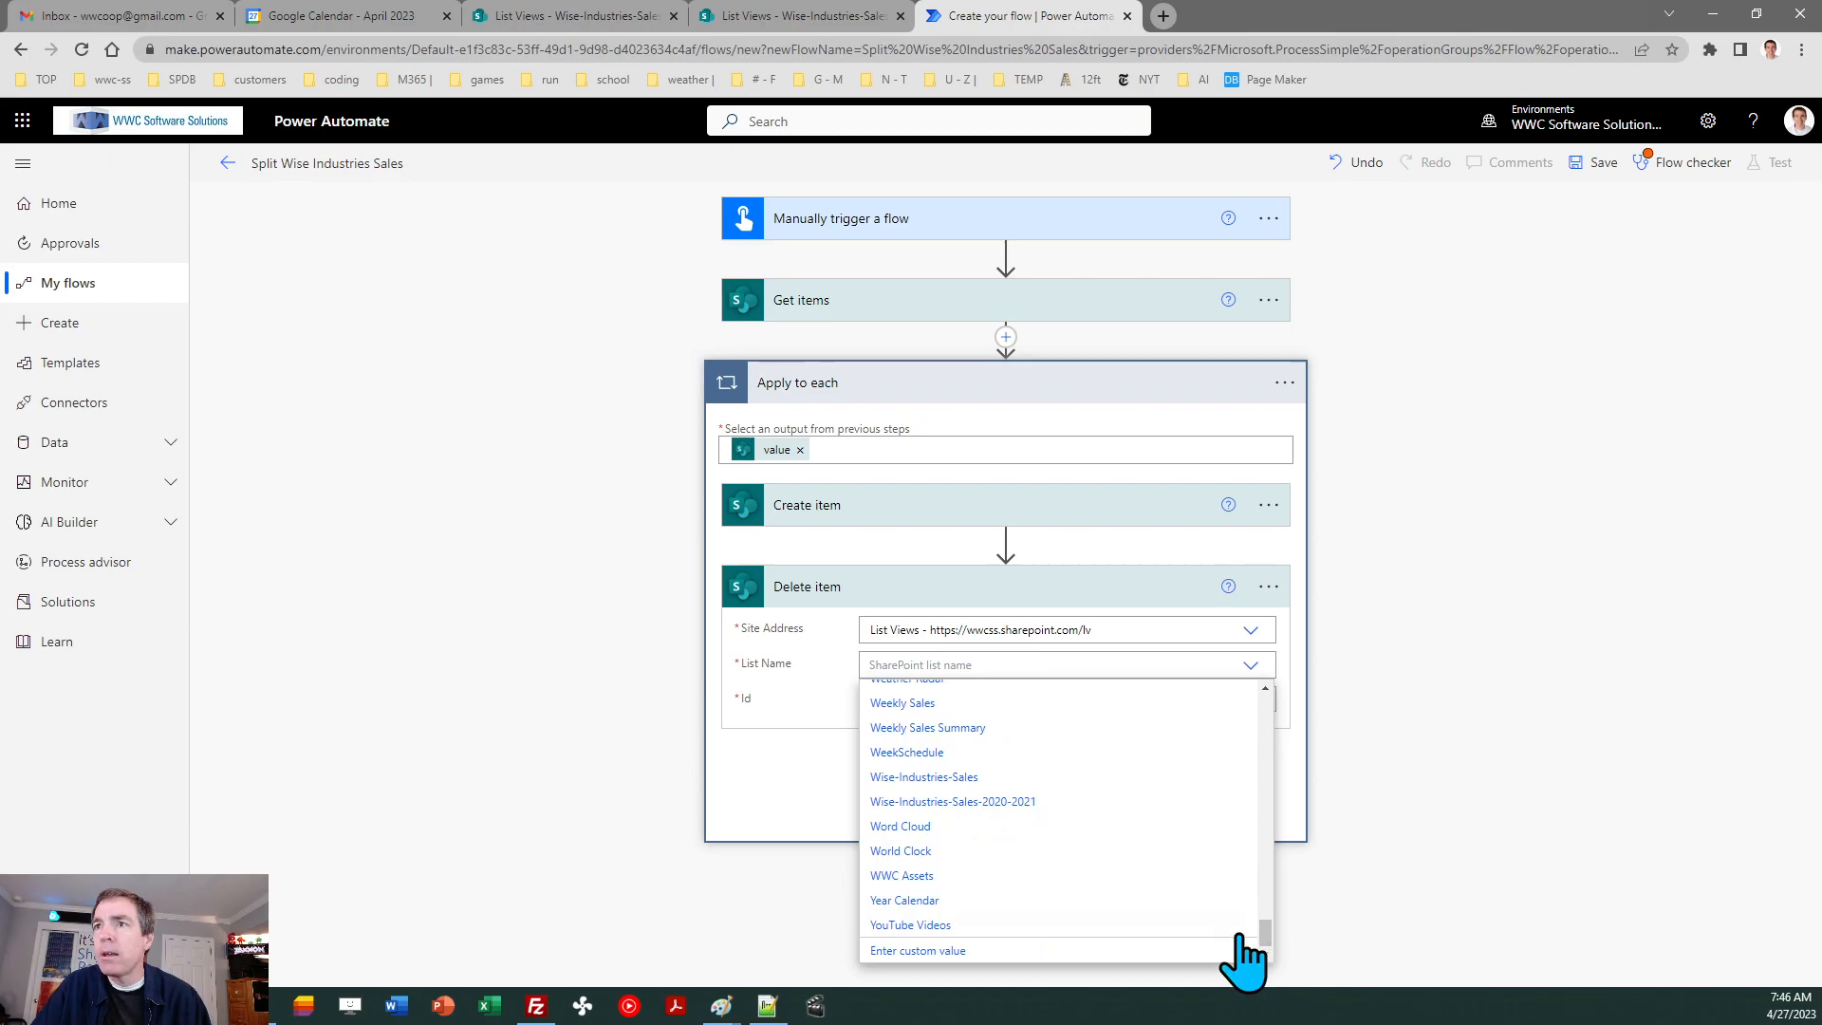
{"action": "left_click", "coordinate": [944, 778]}
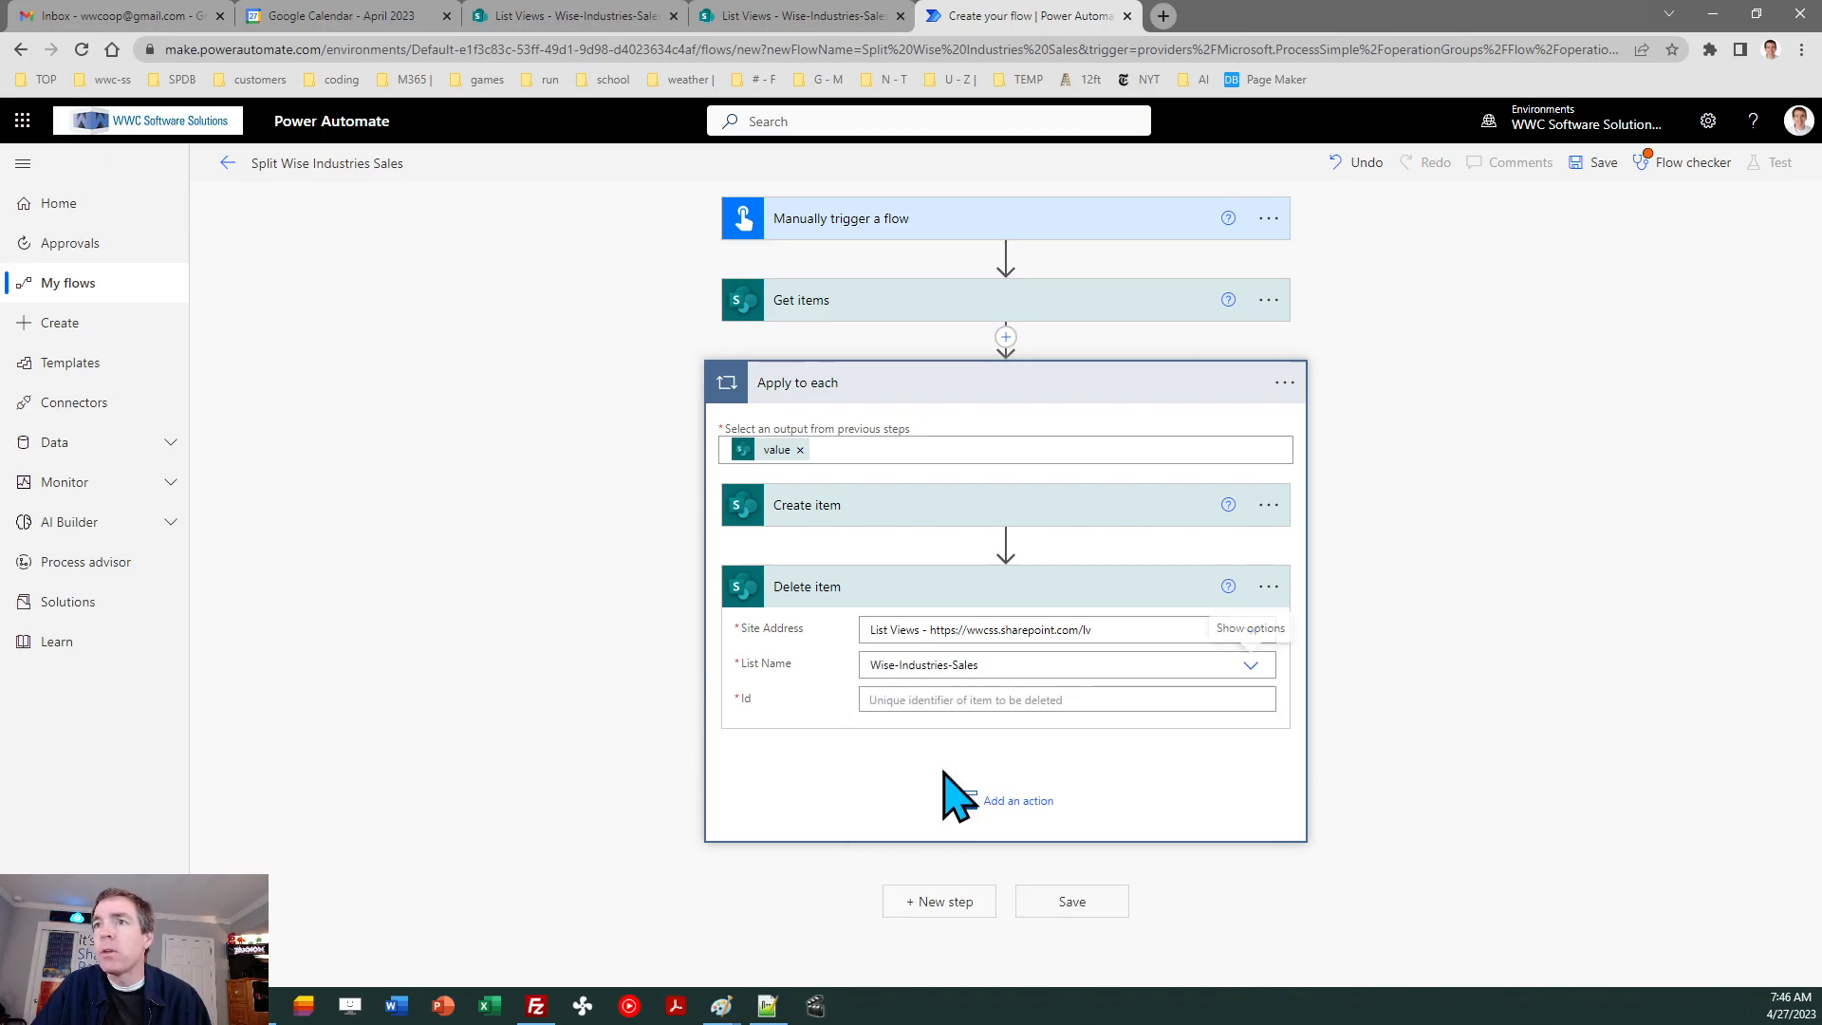
{"action": "left_click", "coordinate": [908, 700]}
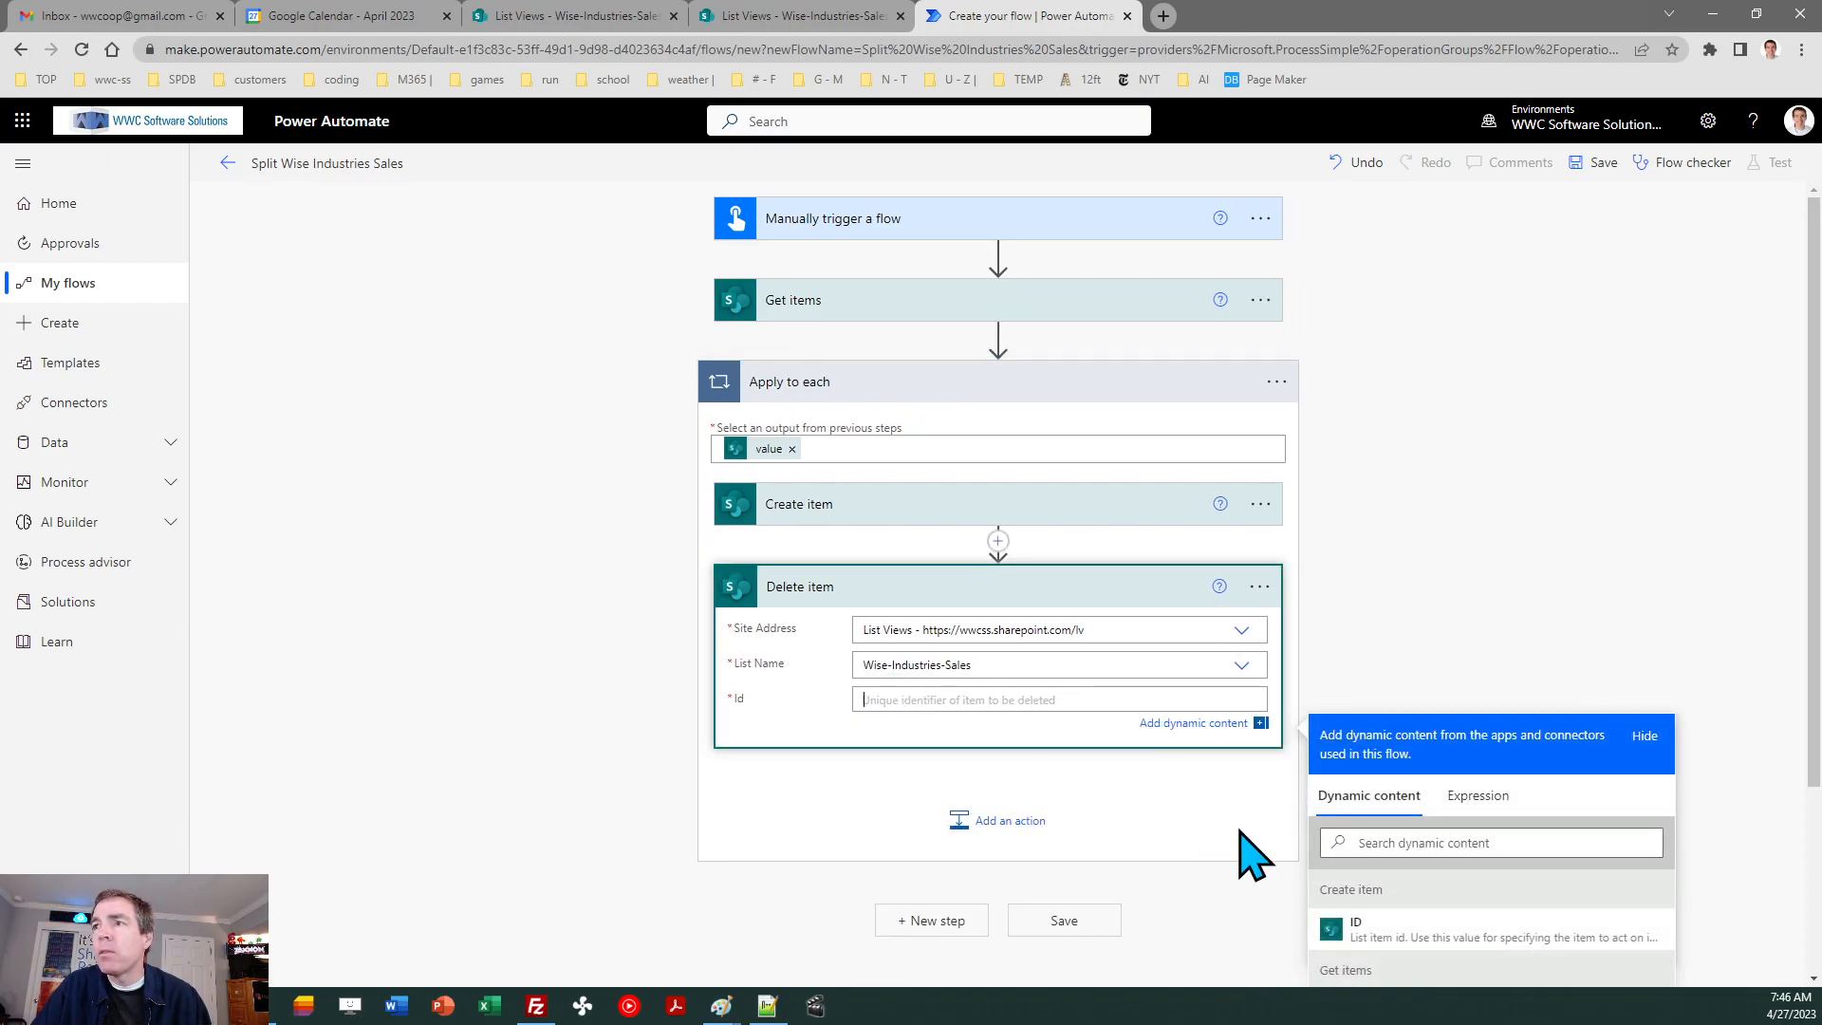
{"action": "left_click", "coordinate": [1355, 922]}
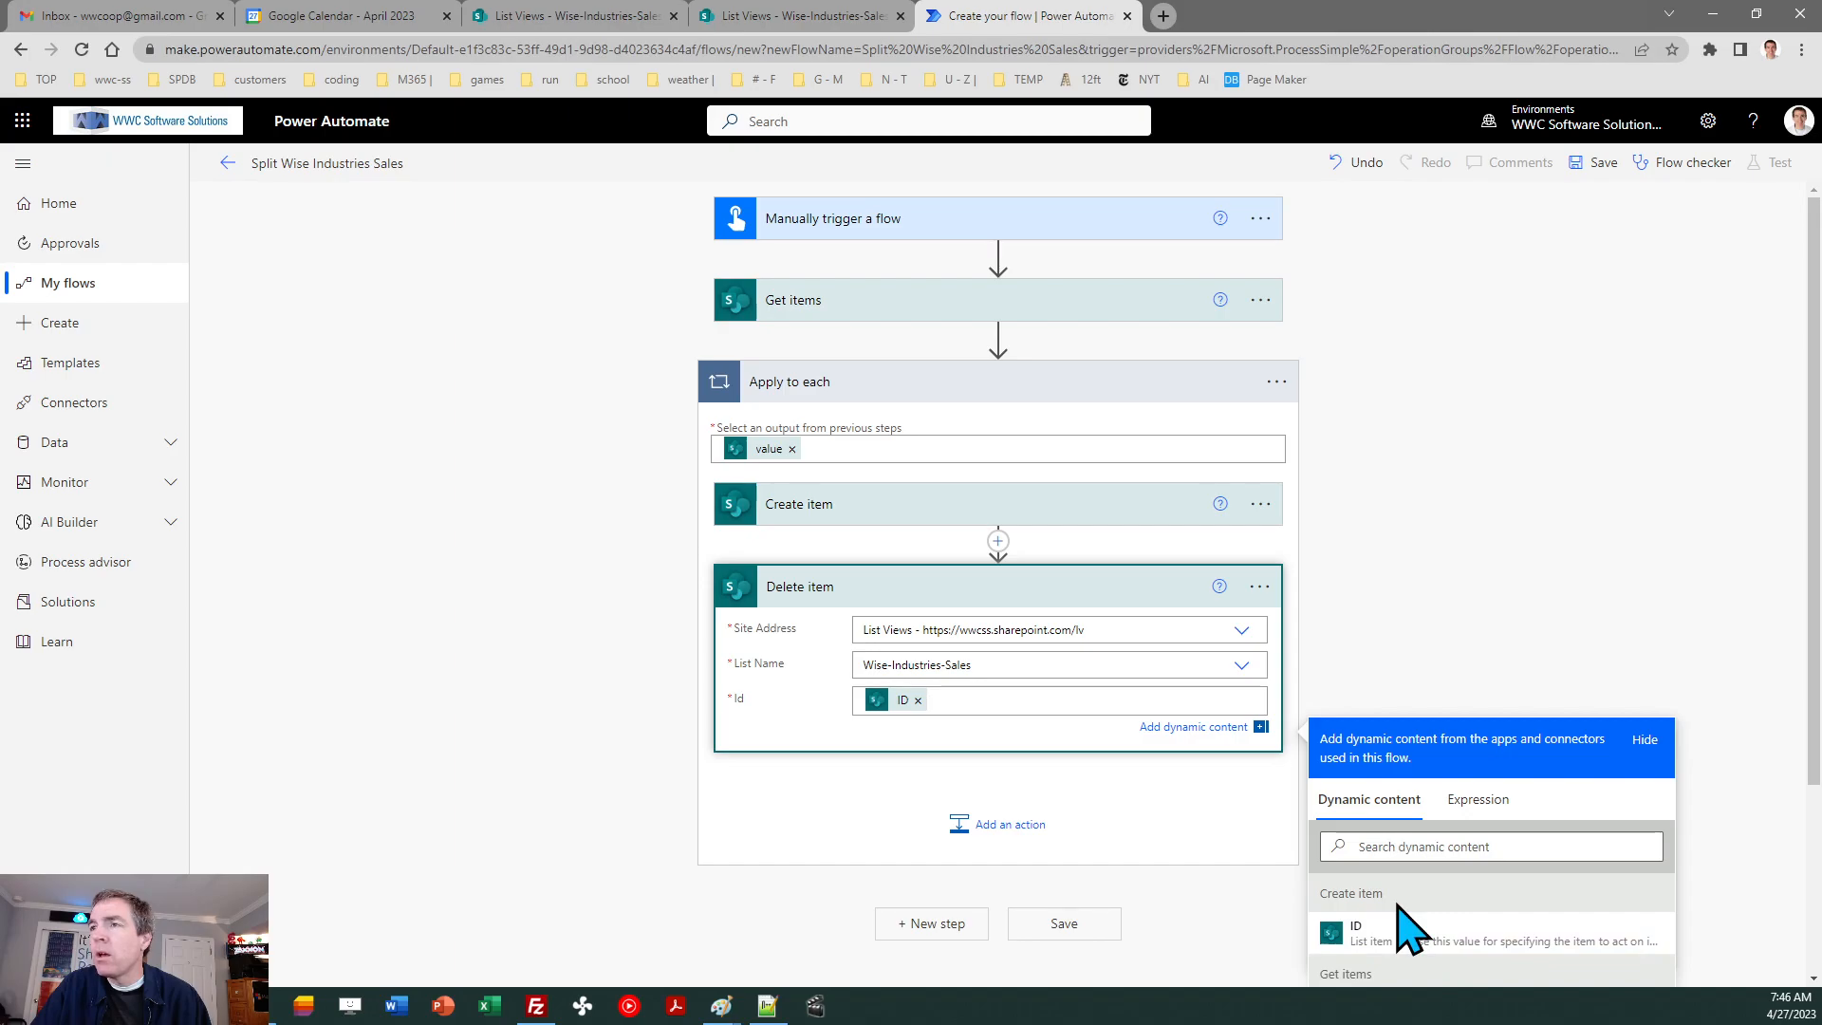
{"action": "scroll", "coordinate": [1814, 759], "scroll_direction": "down", "scroll_amount": 1}
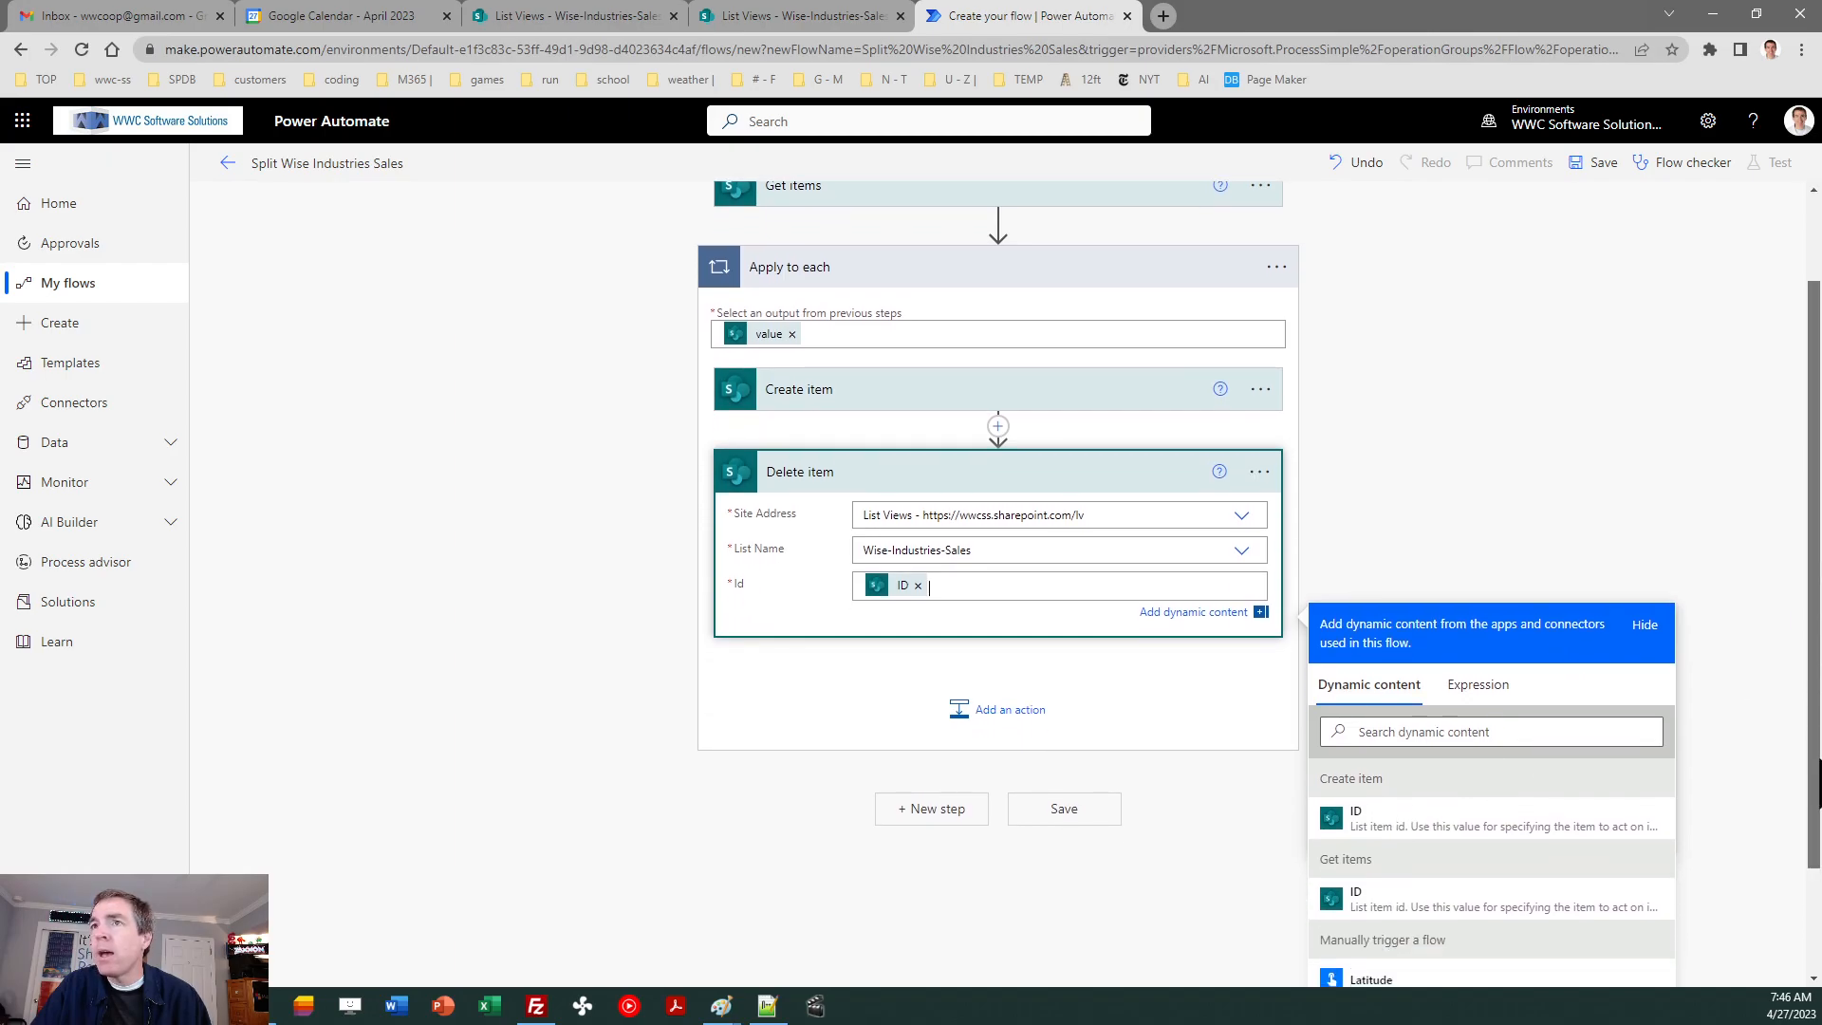
{"action": "left_click", "coordinate": [919, 585]}
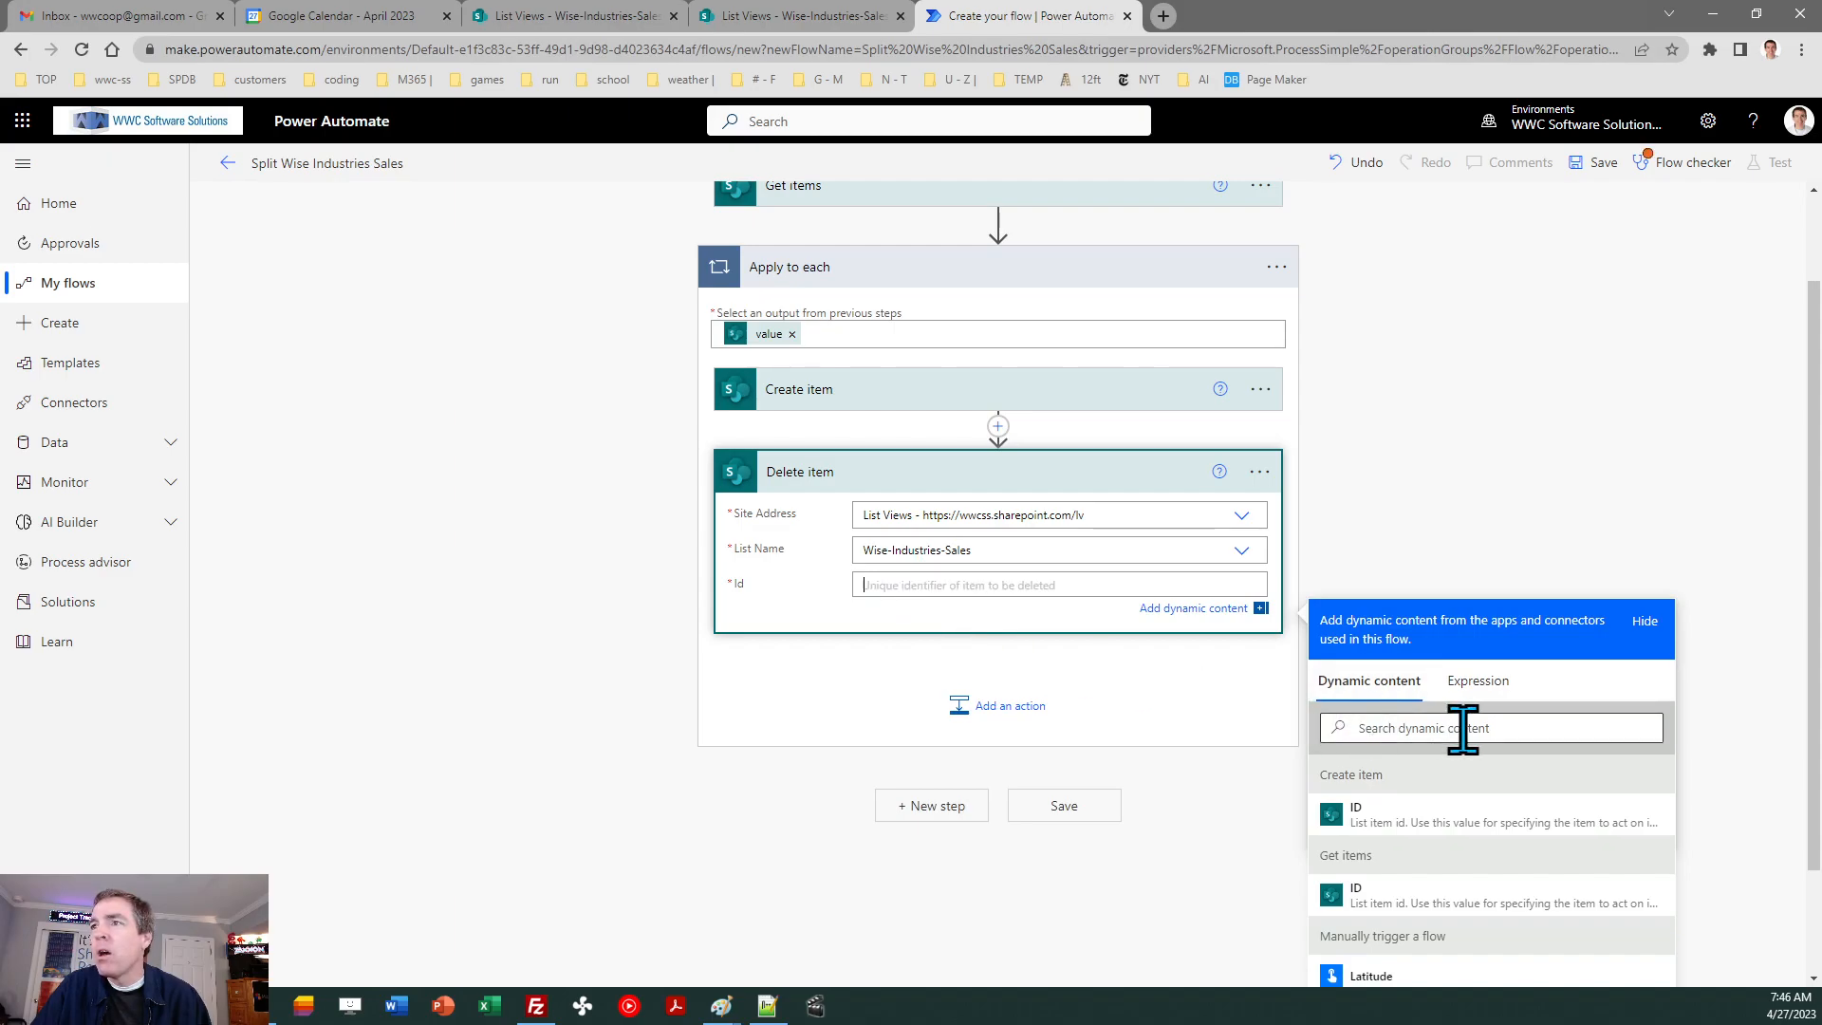
- Fill the Id field of Delete item with the ID dynamic value from Get items
{"action": "scroll", "coordinate": [1806, 529], "scroll_direction": "up", "scroll_amount": 1}
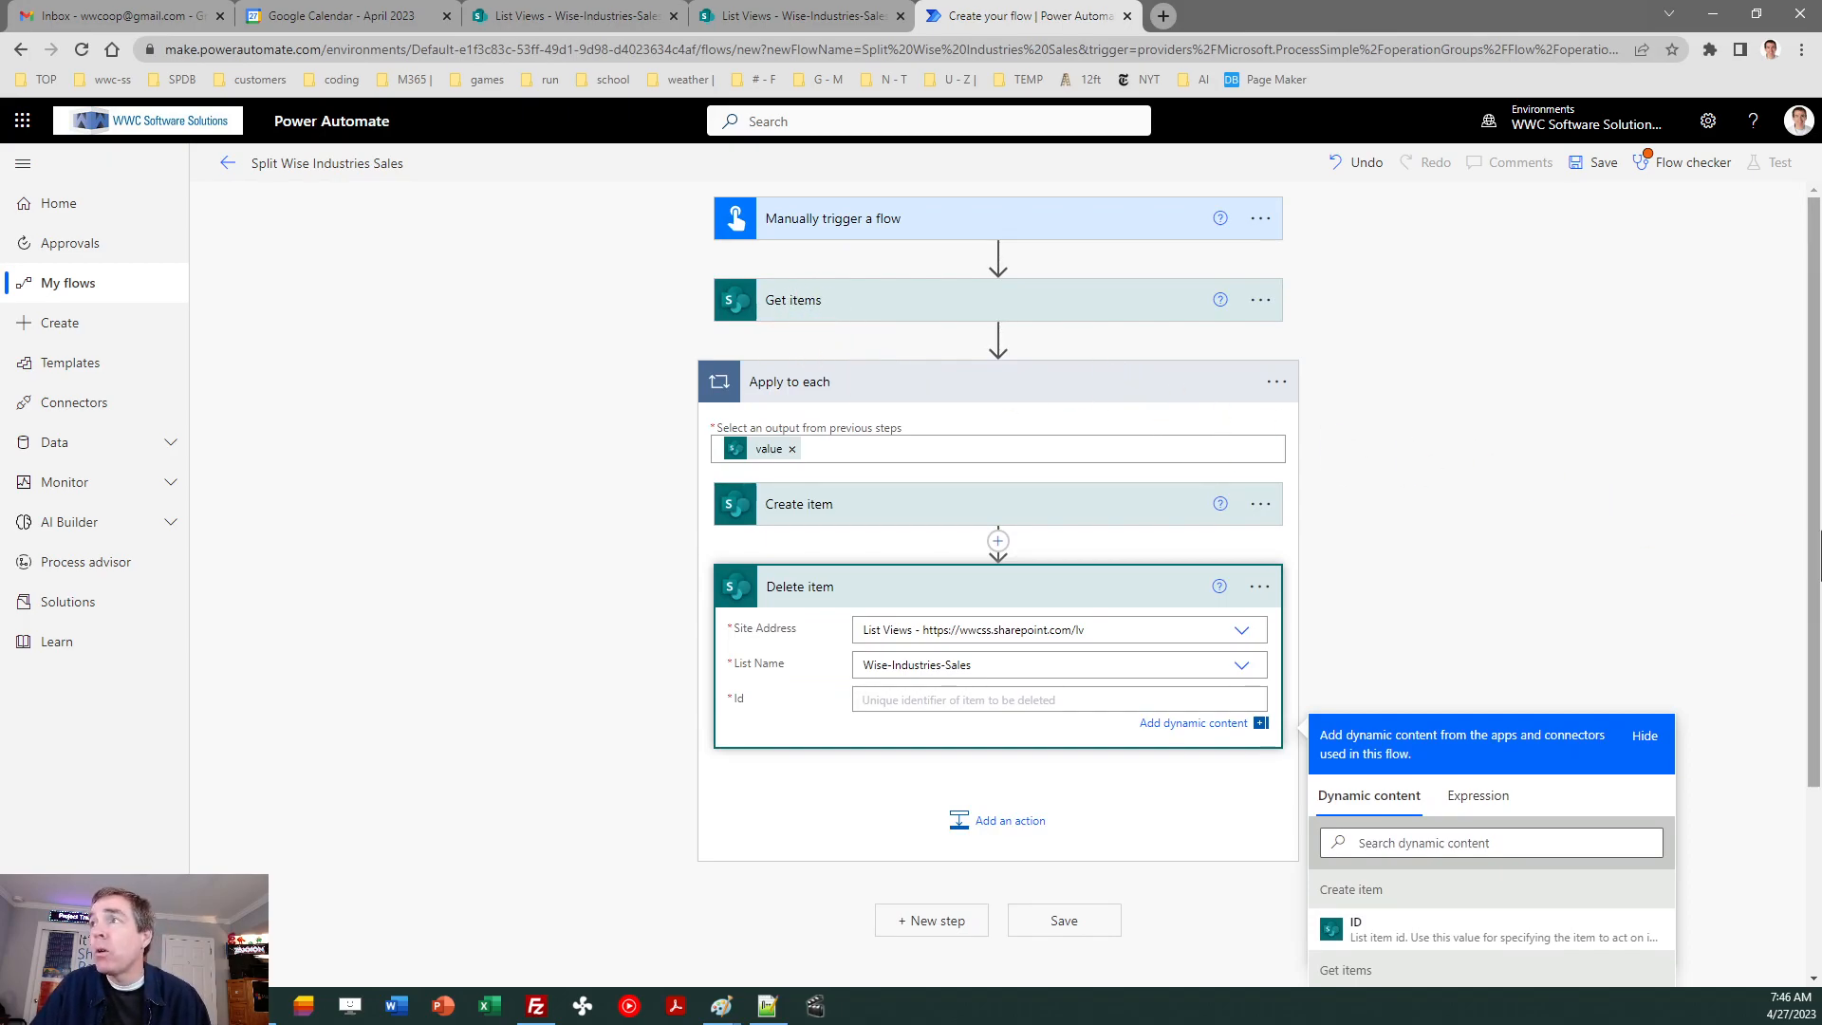
{"action": "left_click_drag", "start_coordinate": [1816, 533], "coordinate": [1817, 550]}
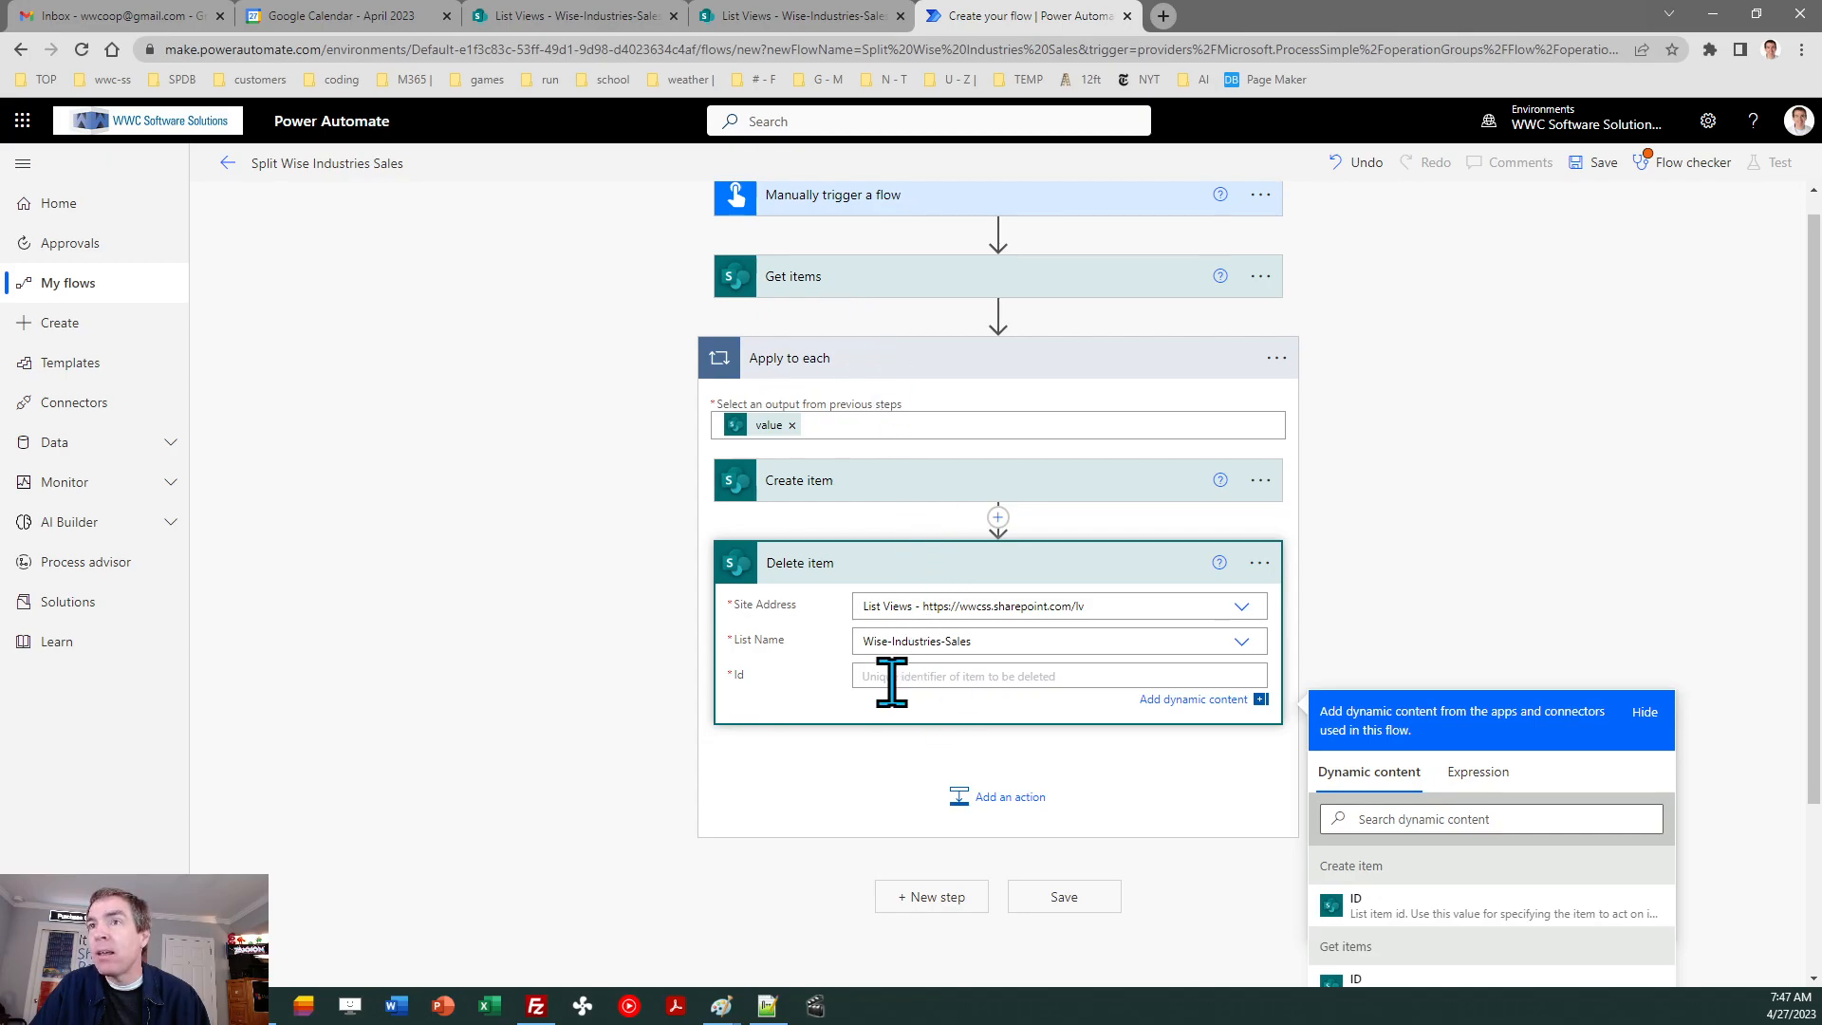
{"action": "scroll", "coordinate": [1817, 759], "scroll_direction": "down", "scroll_amount": 1}
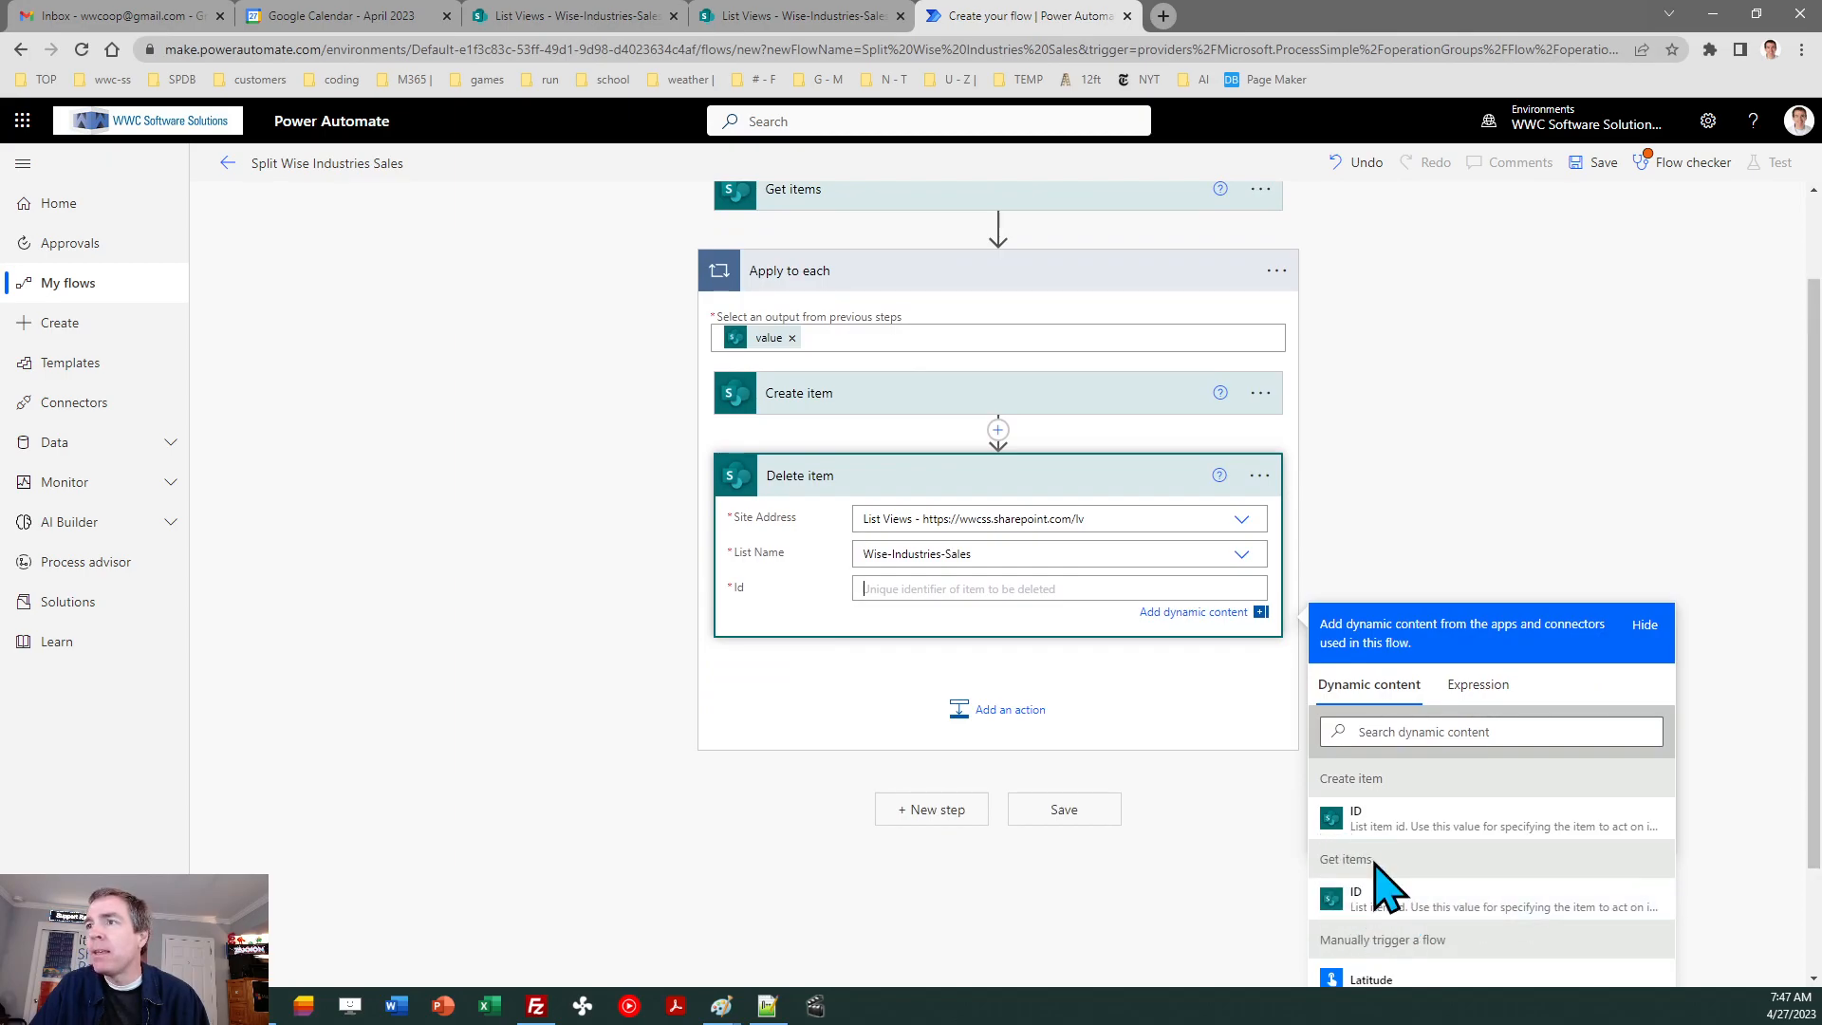
{"action": "left_click", "coordinate": [1371, 900]}
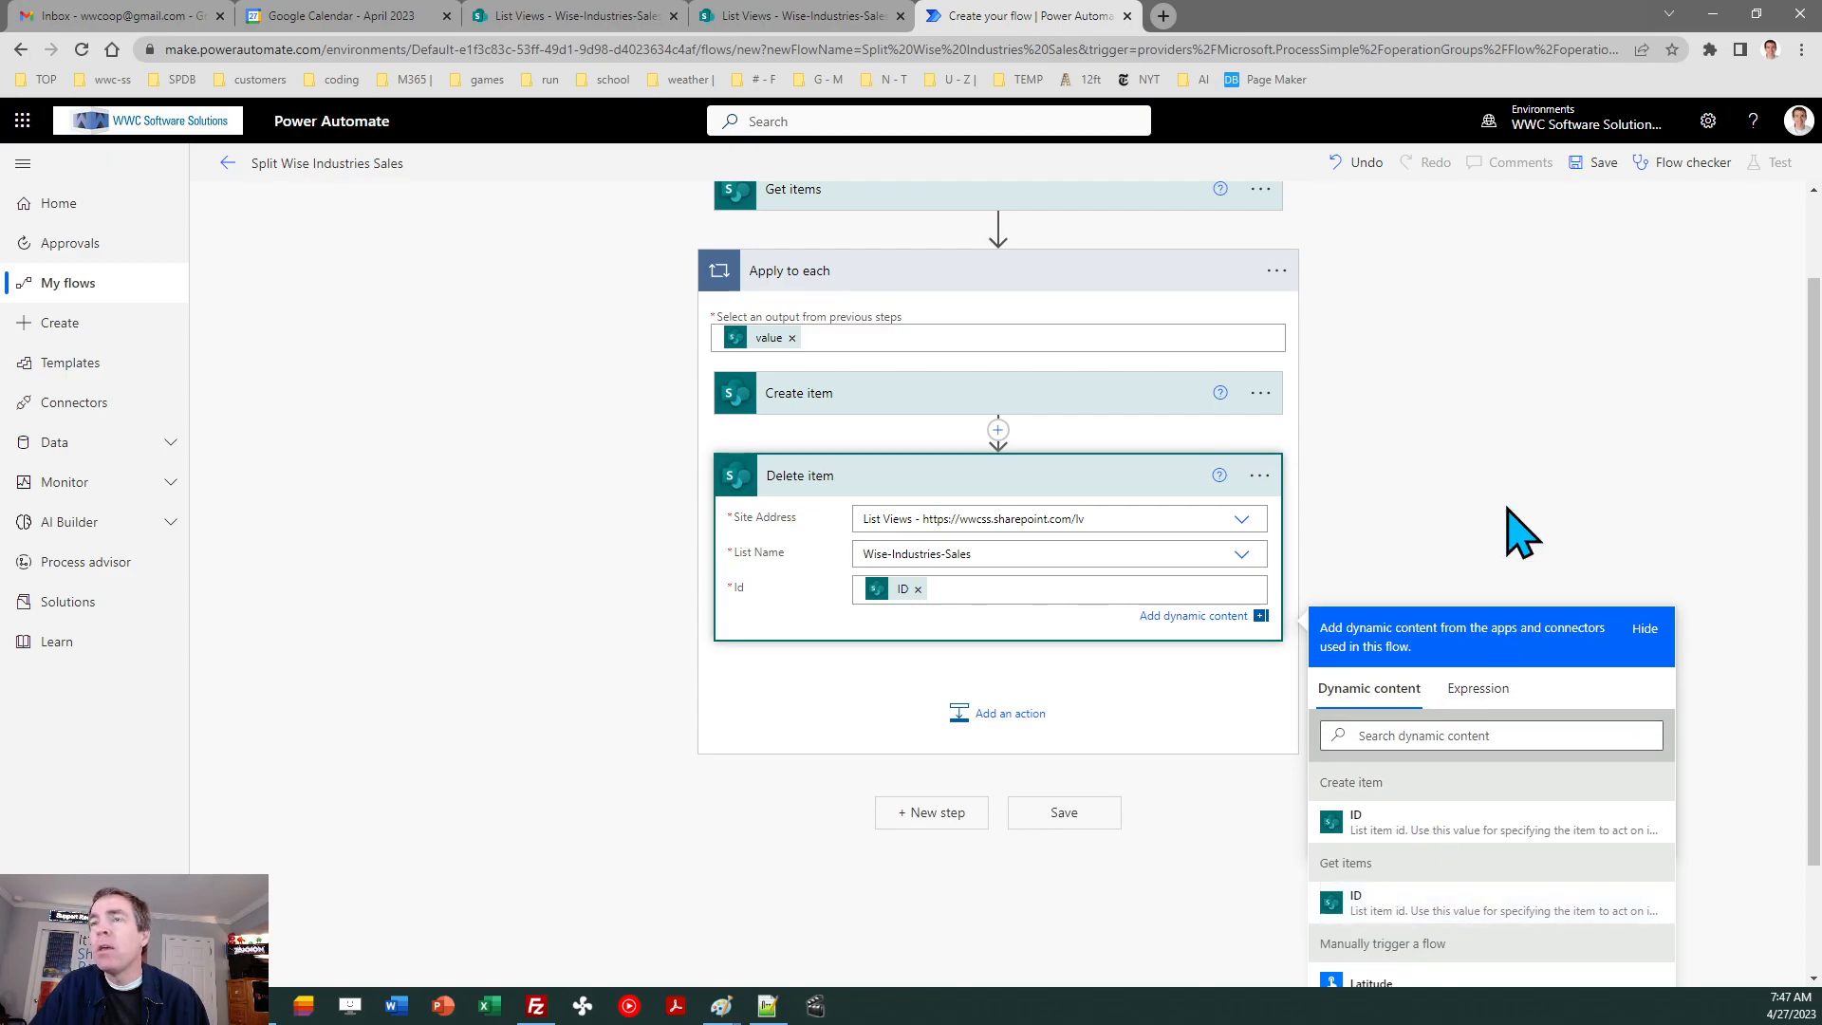
{"action": "left_click", "coordinate": [1519, 532]}
- Save the Split Wise Industries Sales flow, run it from its details page and refresh its run history
{"action": "left_click", "coordinate": [1090, 903]}
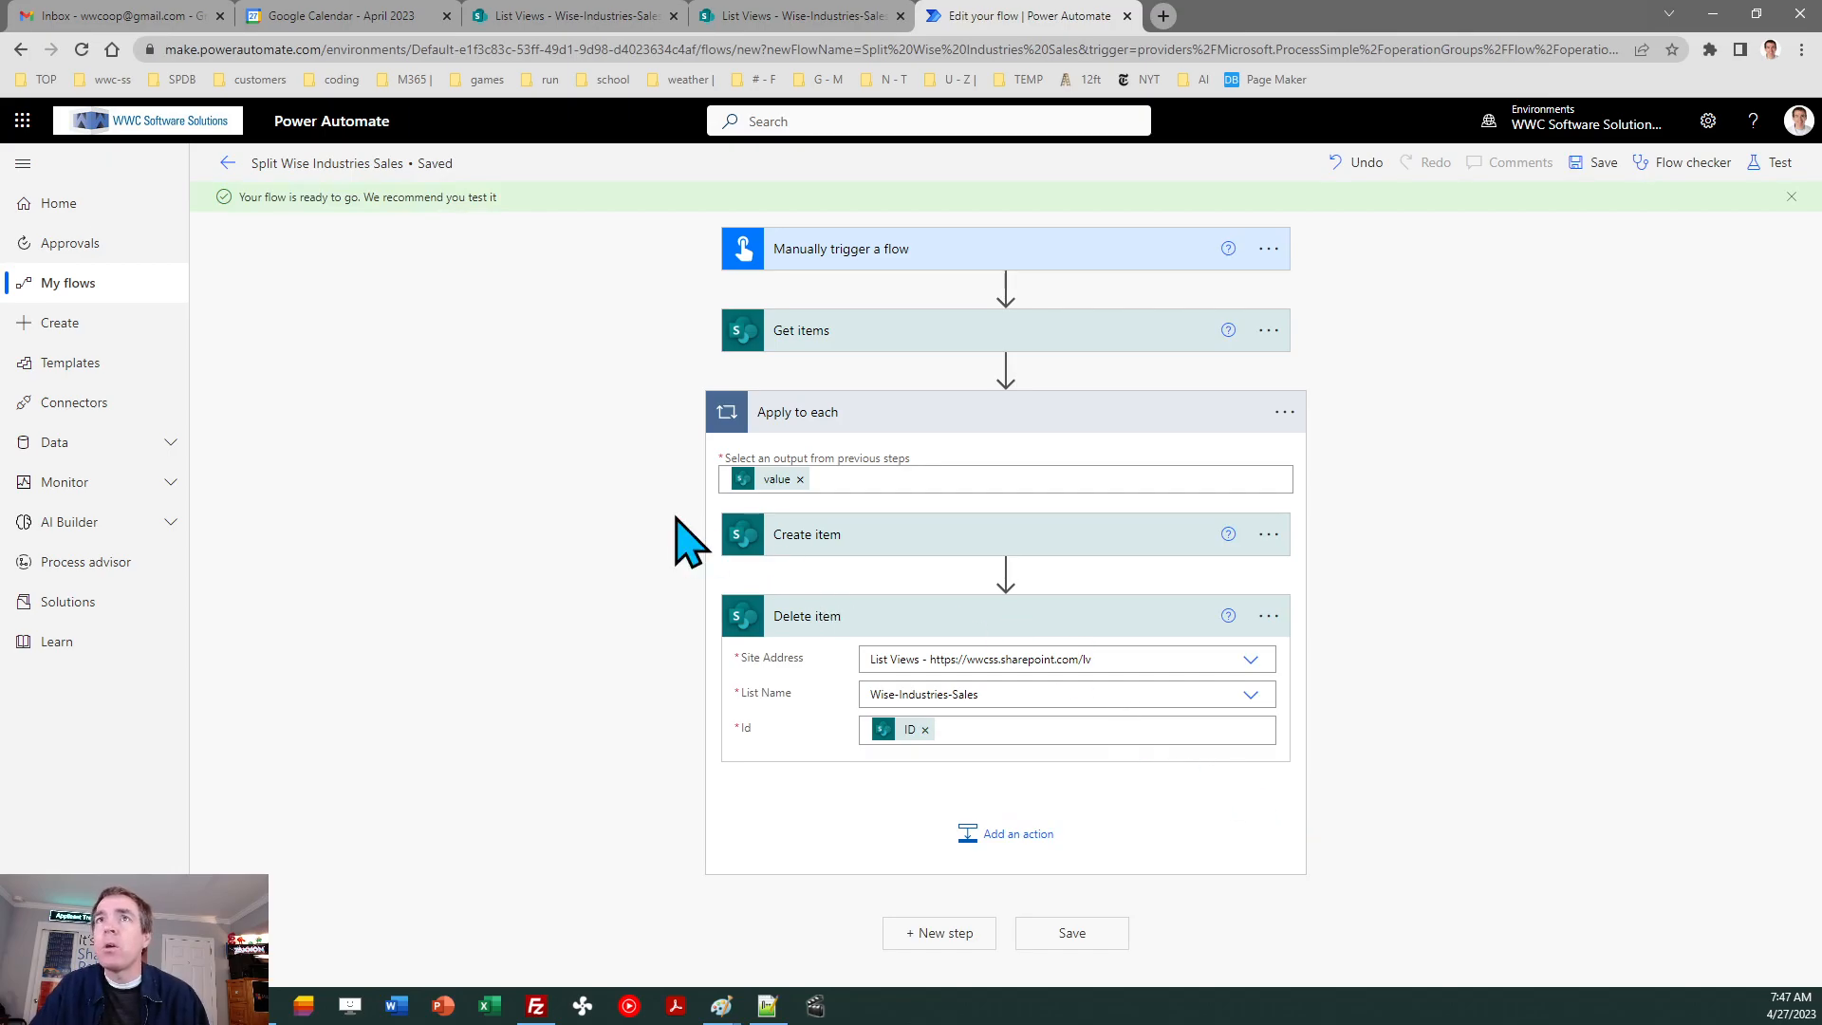
{"action": "left_click", "coordinate": [228, 163]}
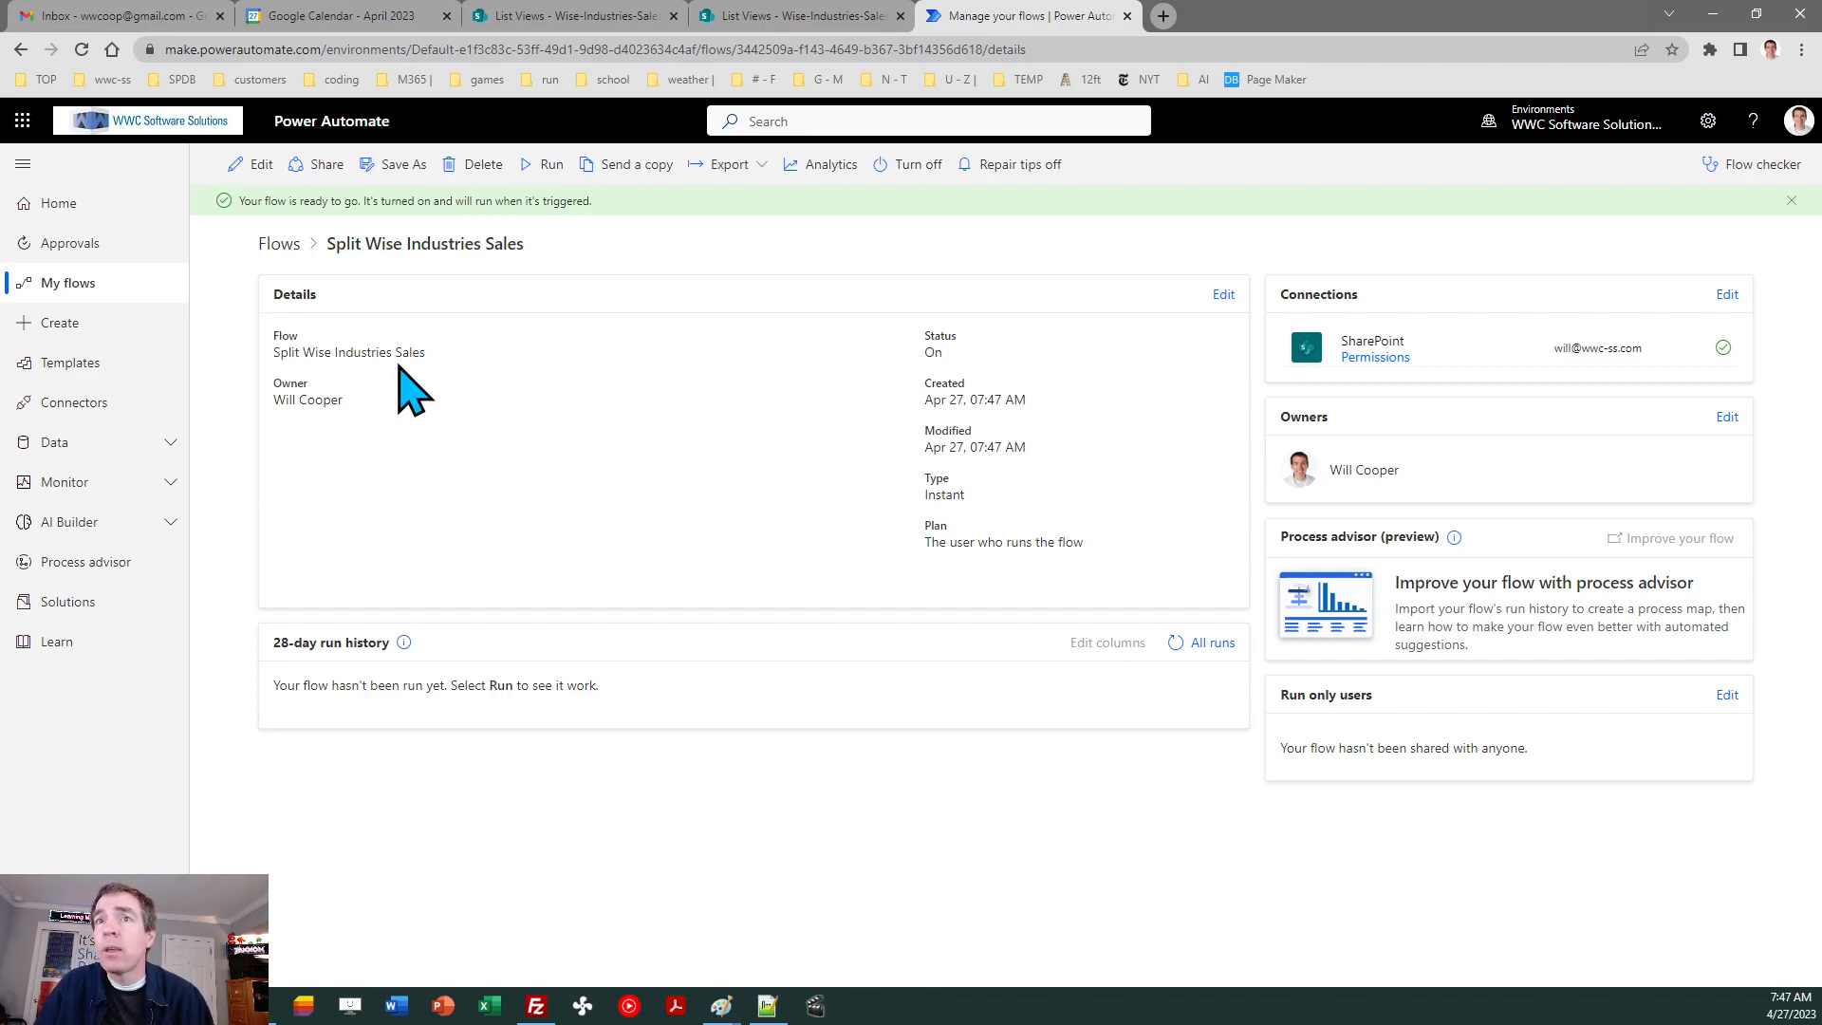
{"action": "left_click", "coordinate": [543, 166]}
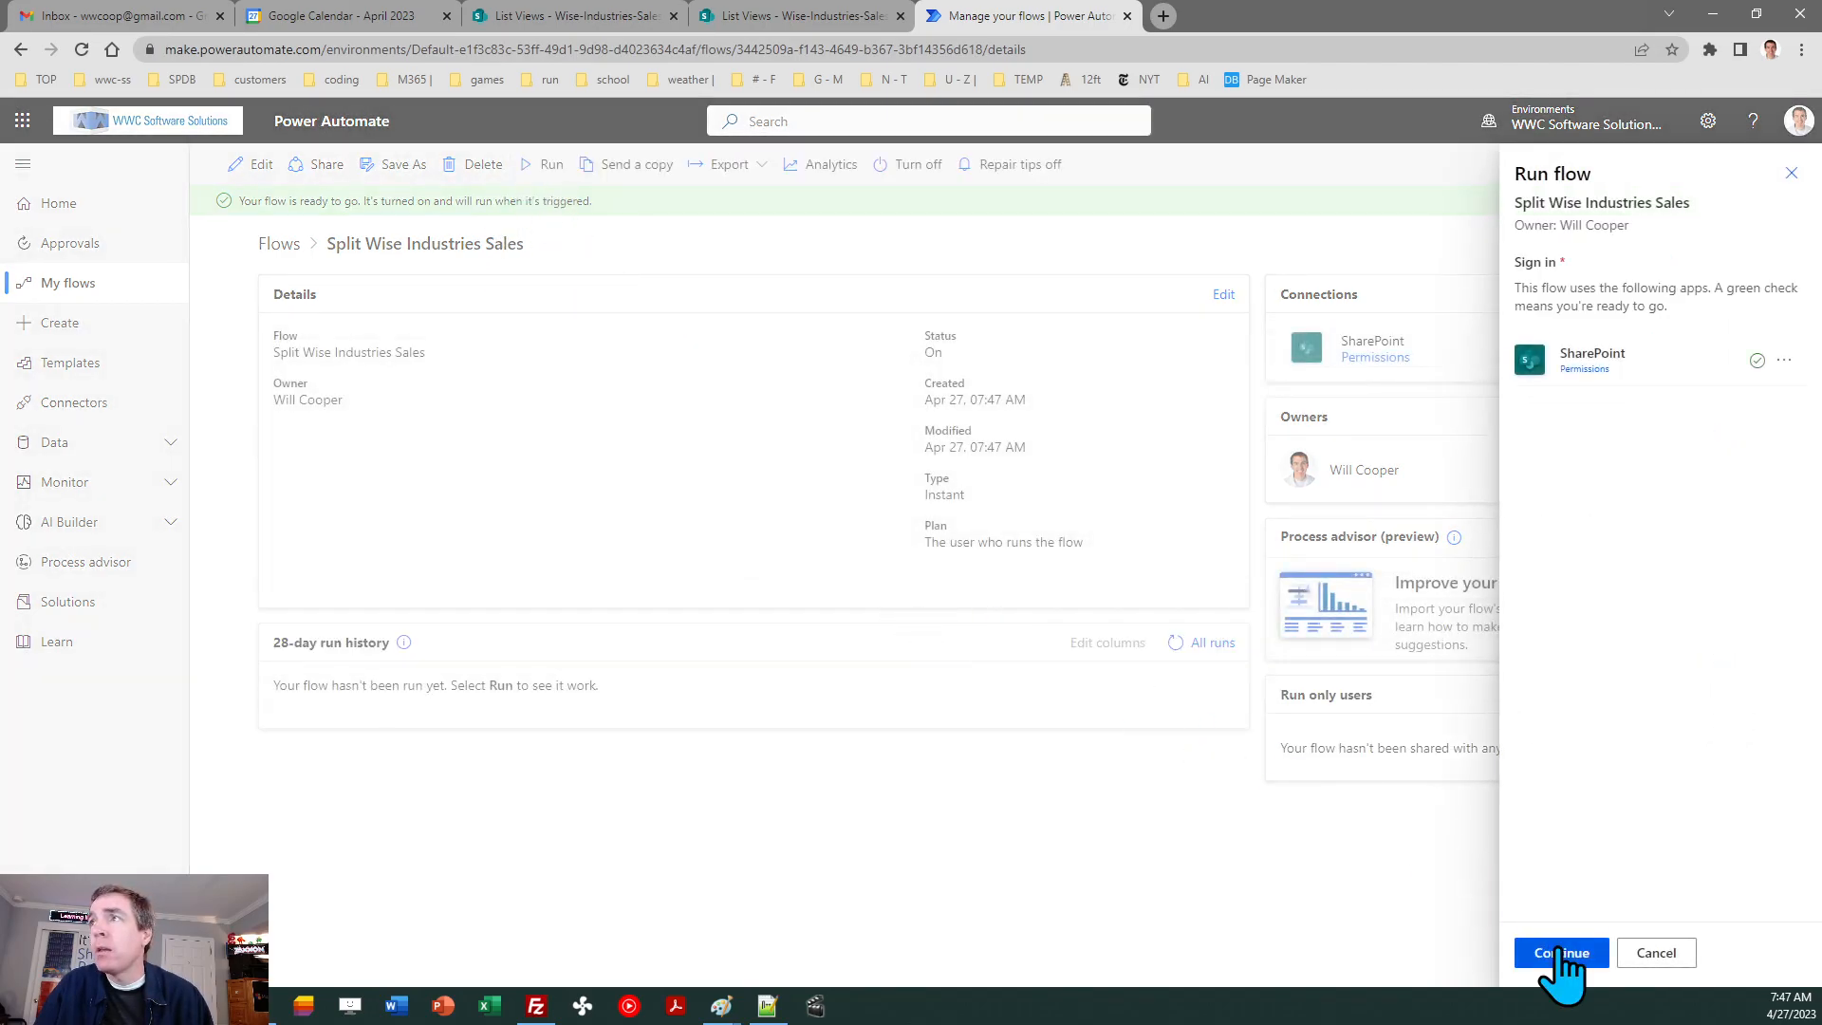
{"action": "left_click", "coordinate": [1561, 952]}
{"action": "left_click", "coordinate": [1560, 953]}
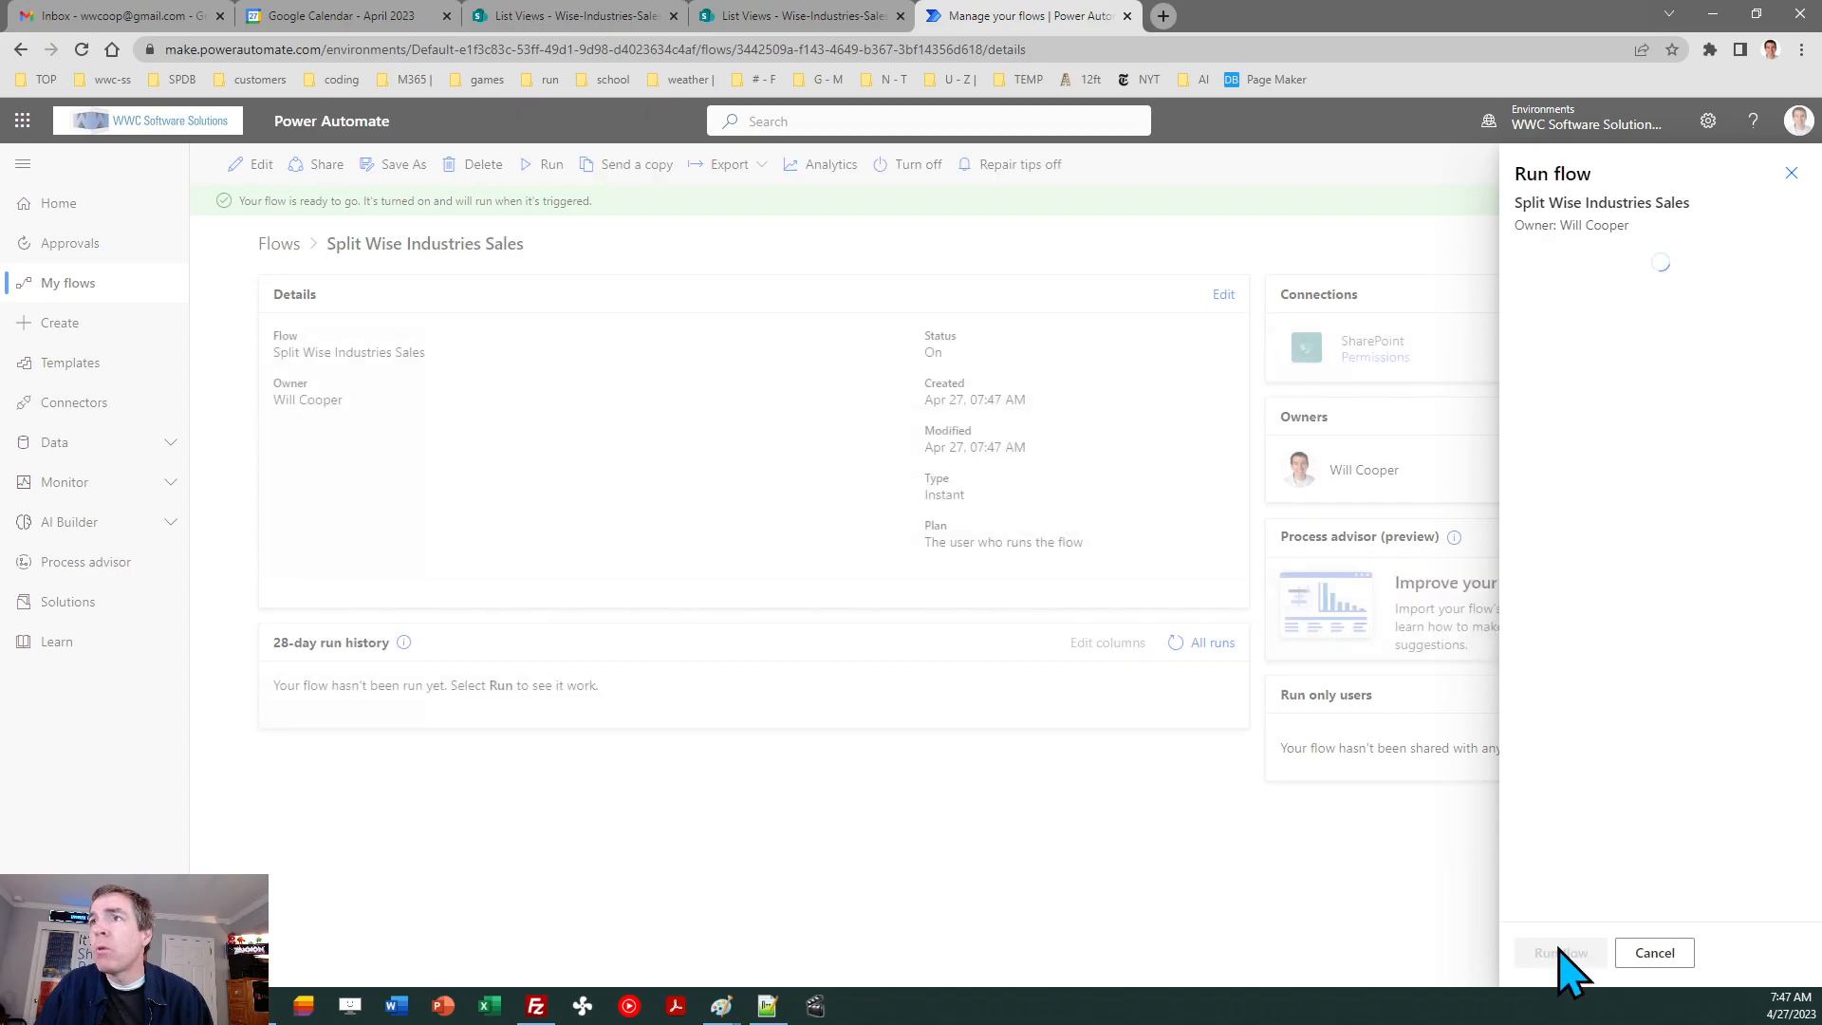
{"action": "left_click", "coordinate": [1791, 174]}
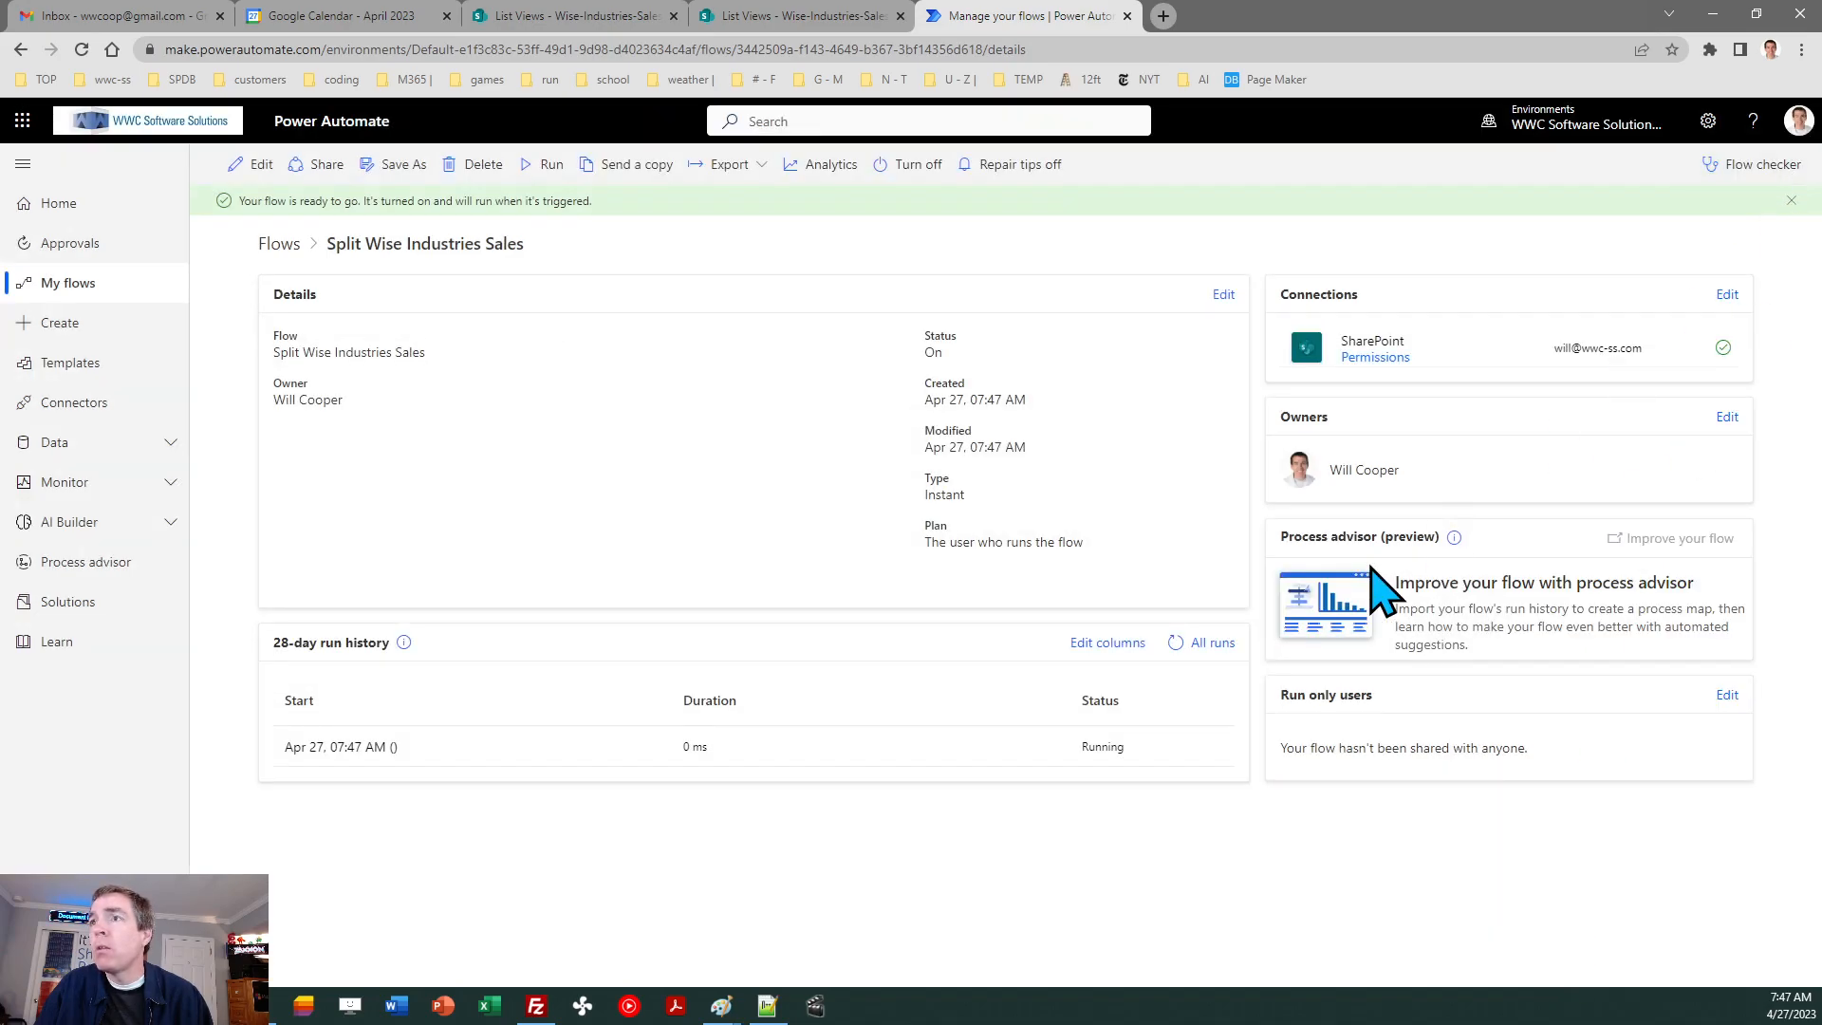
{"action": "left_click", "coordinate": [1175, 642]}
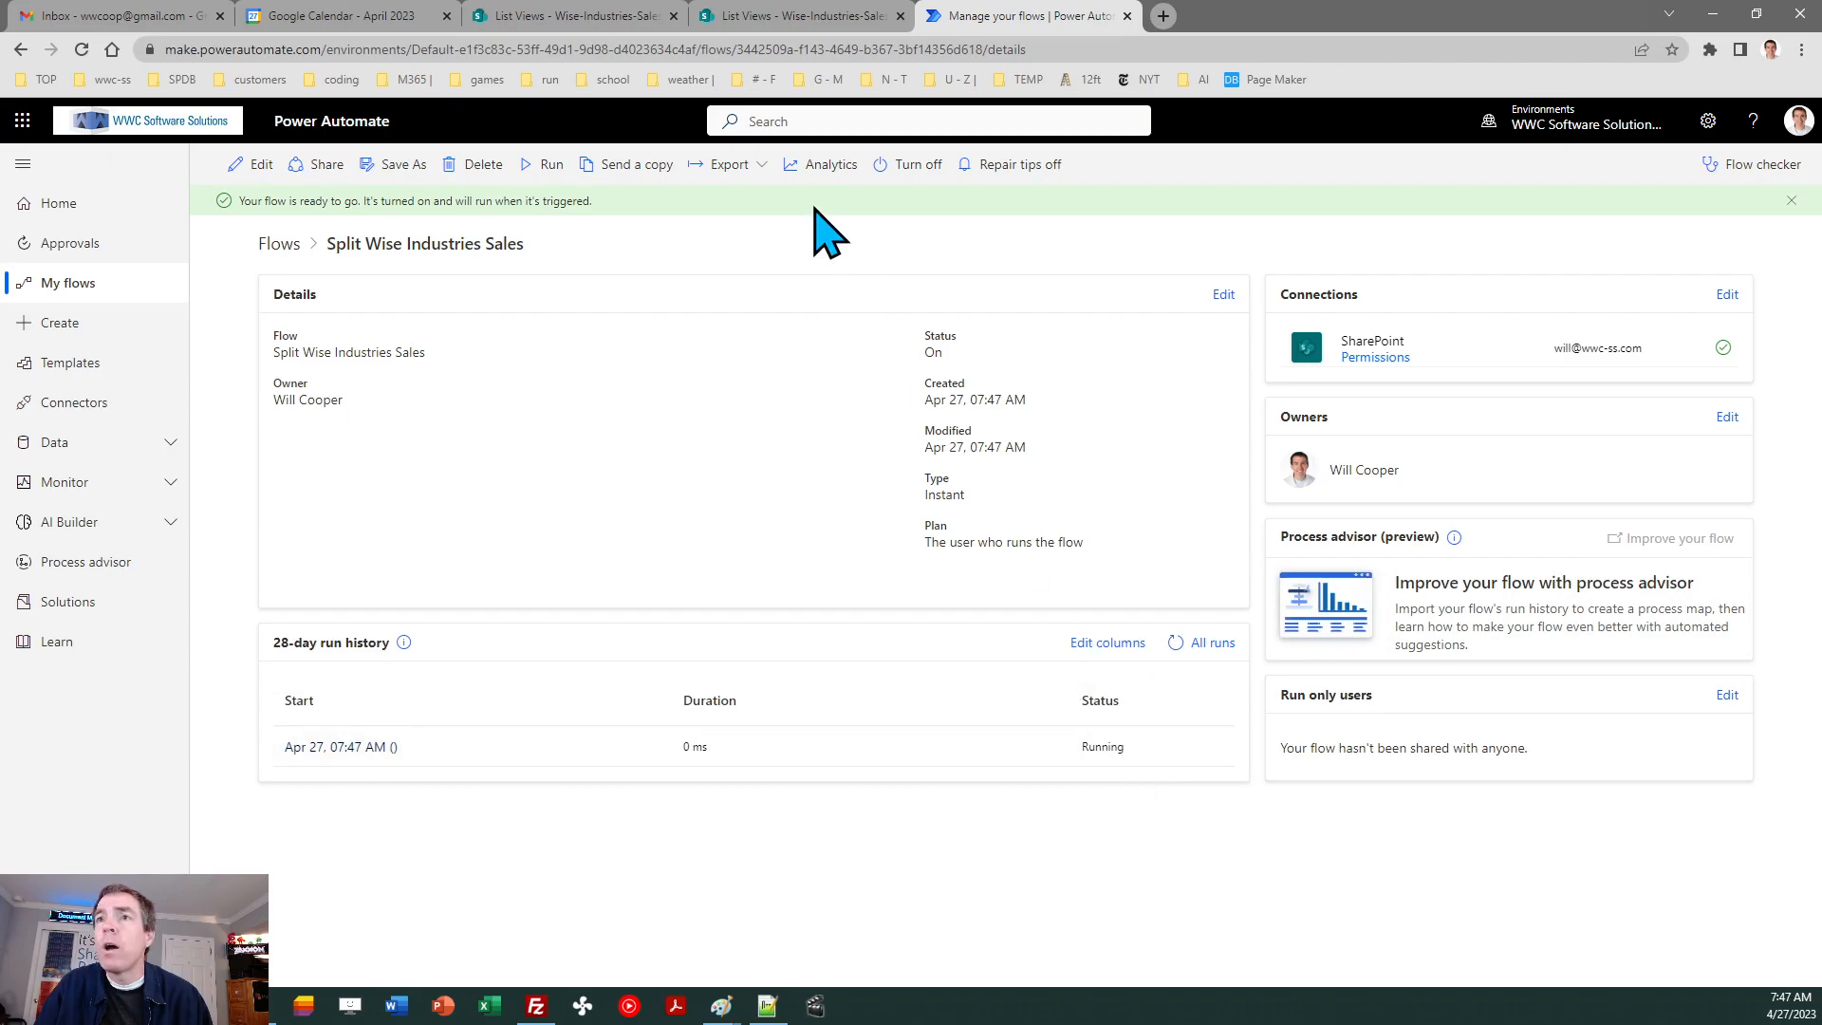
- Switch to SharePoint and reload the Wise-Industries-Sales-2020-2021 and Wise-Industries-Sales lists alternately to compare their item counts while the flow runs
{"action": "left_click", "coordinate": [612, 16]}
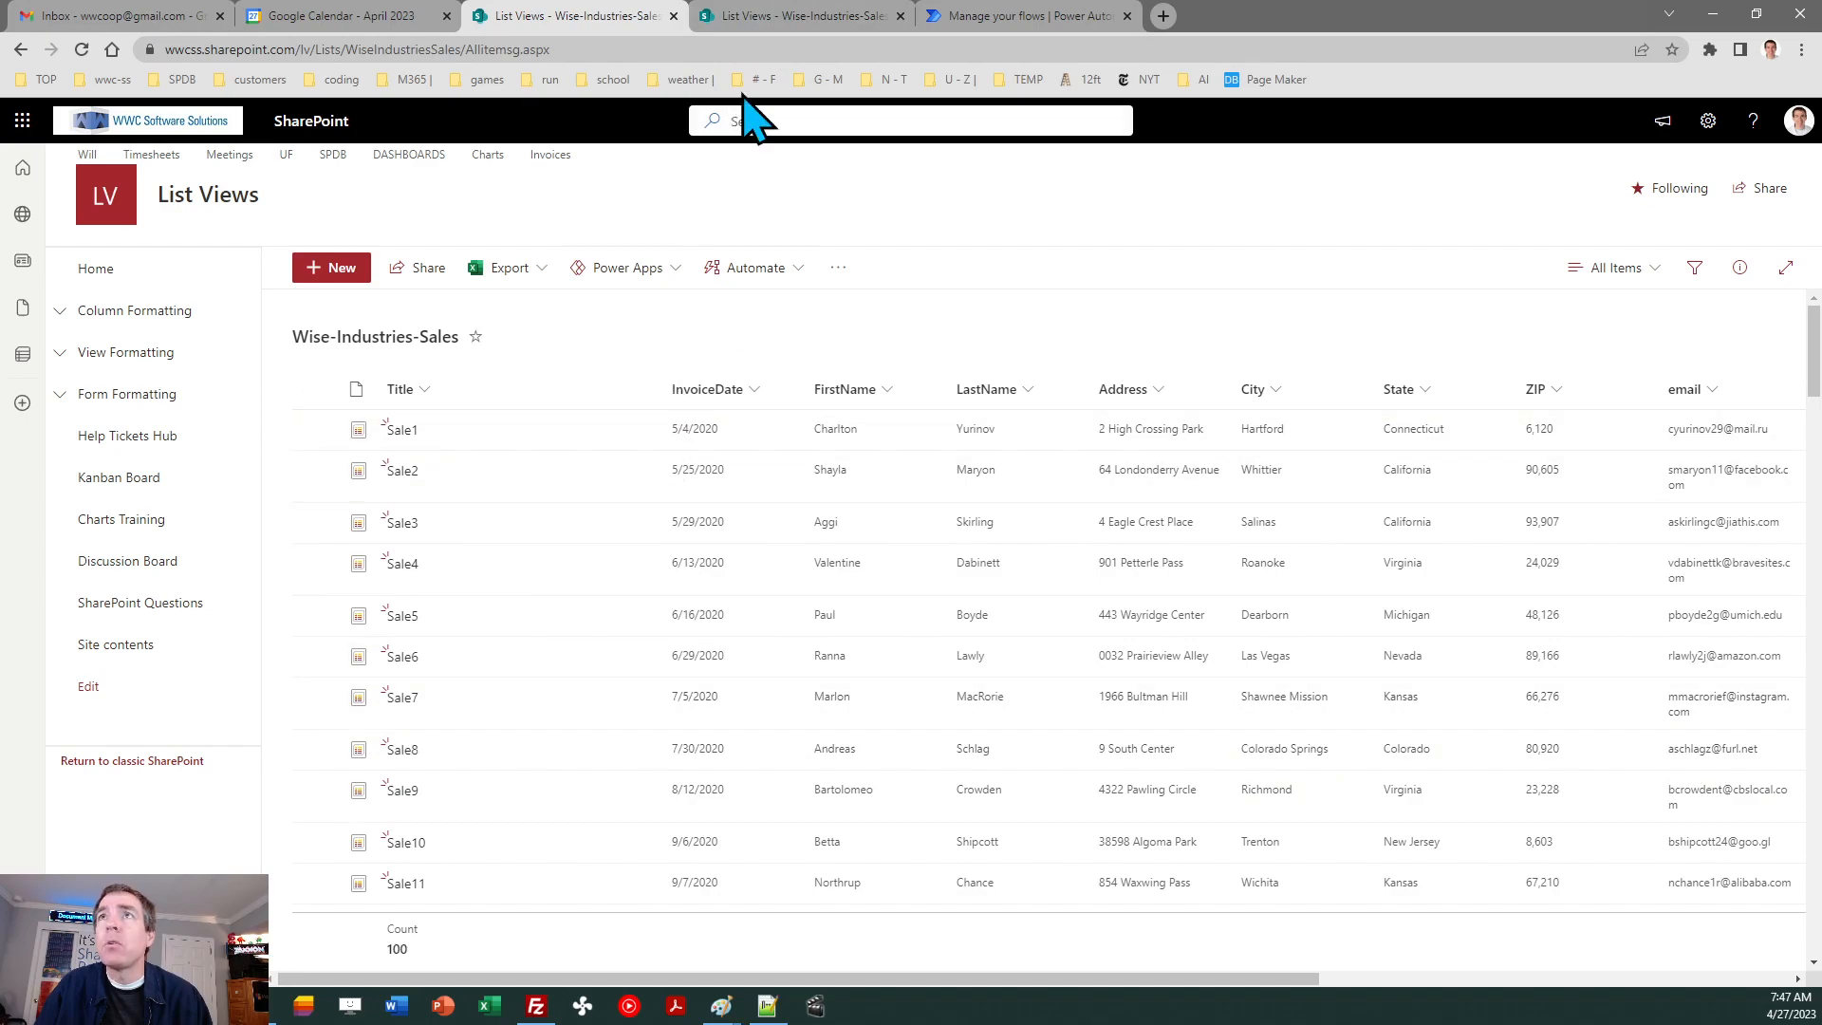
{"action": "left_click", "coordinate": [762, 29]}
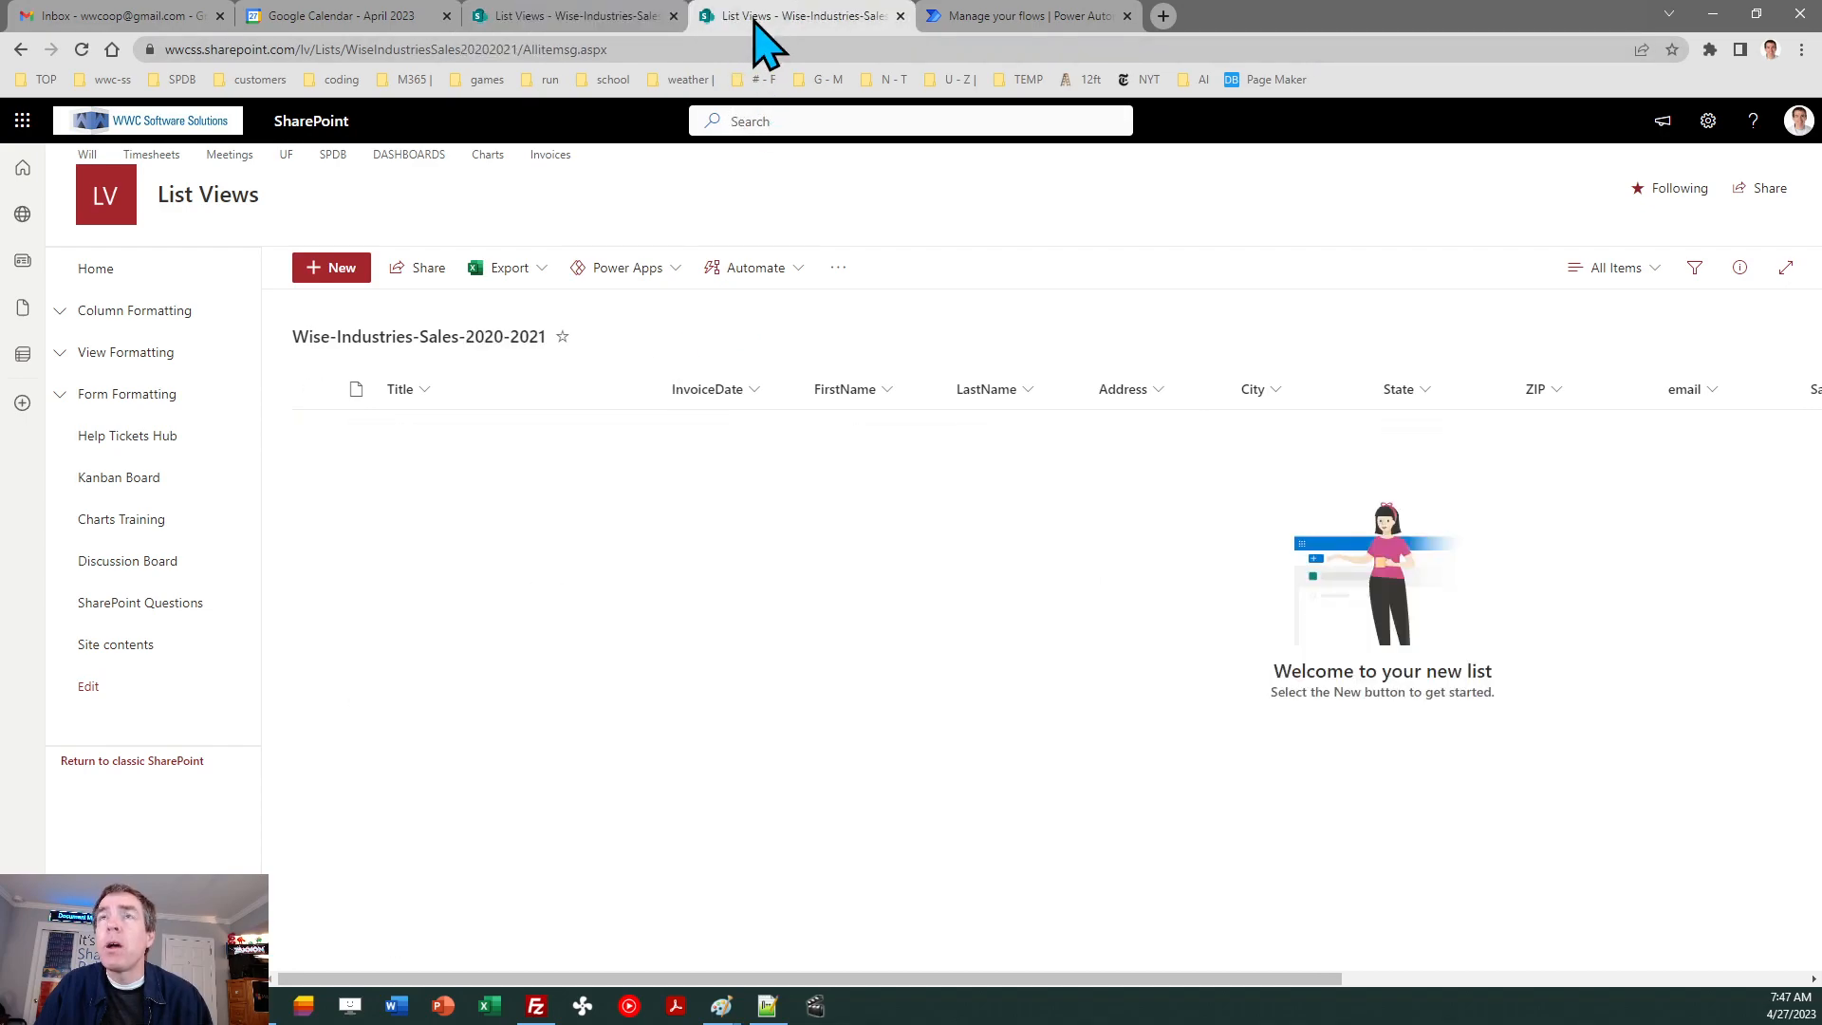
{"action": "left_click", "coordinate": [83, 50]}
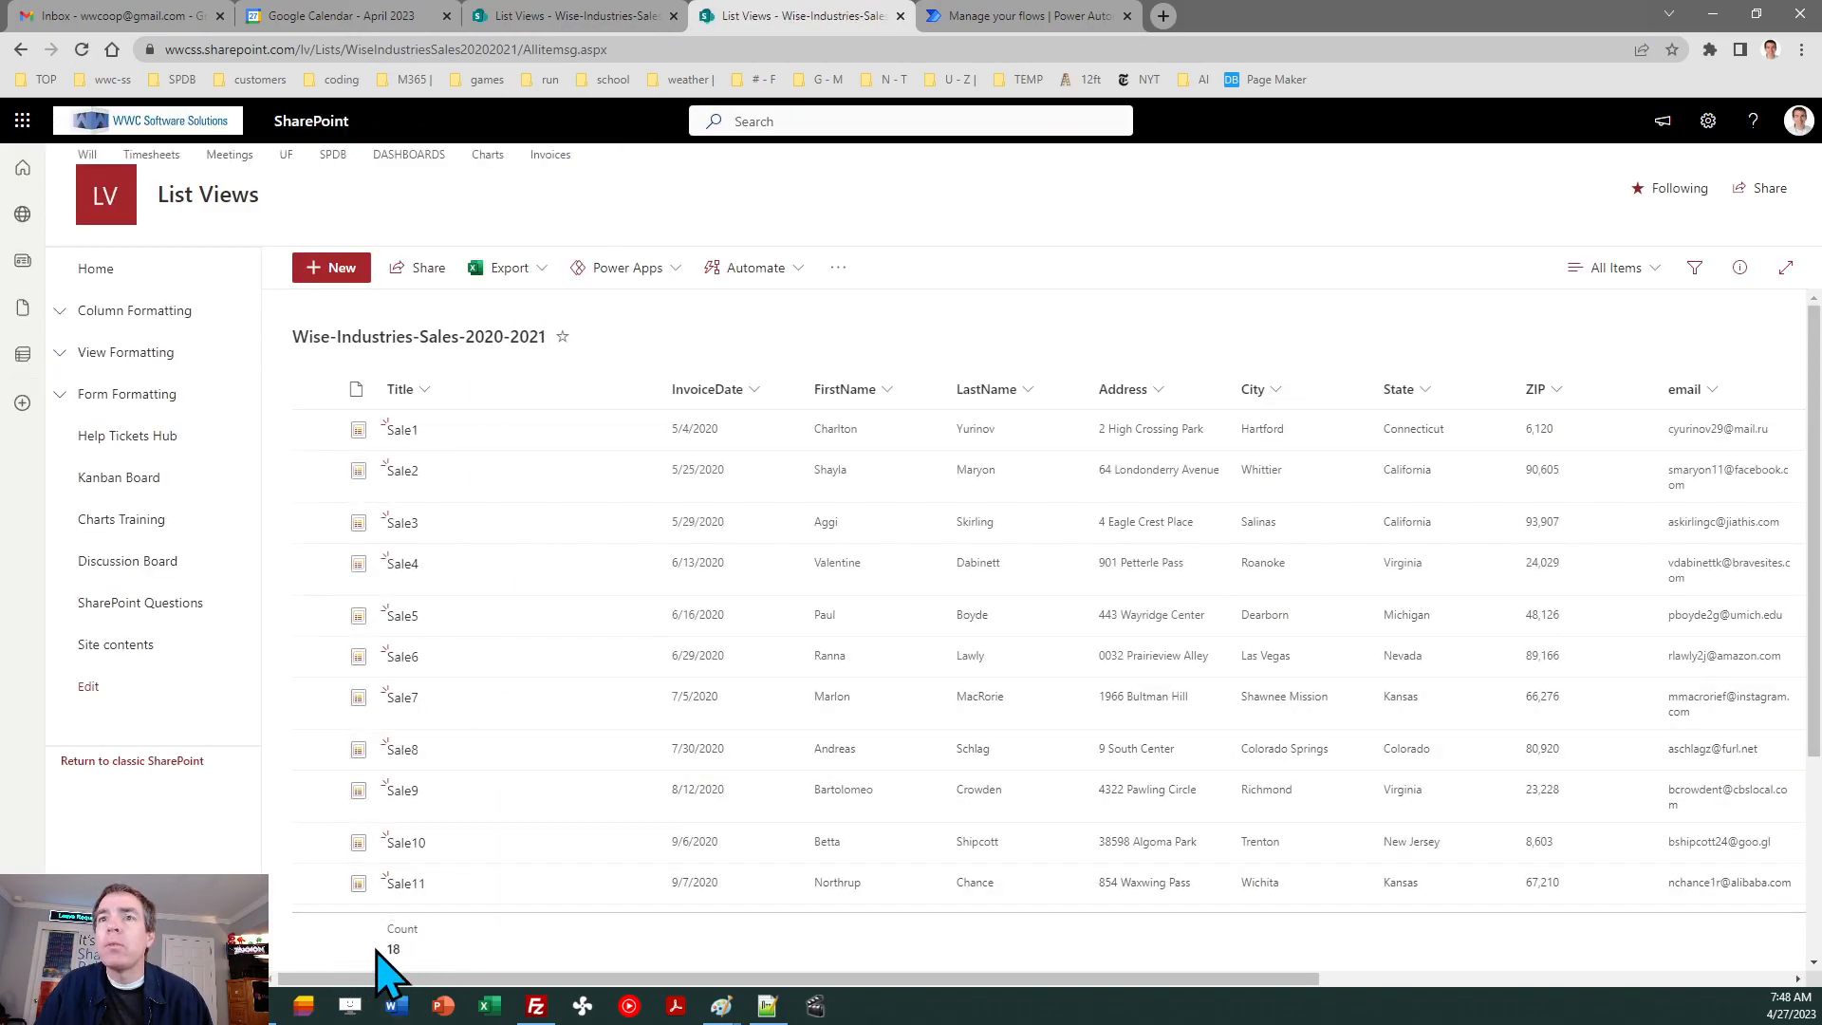
{"action": "left_click", "coordinate": [590, 16]}
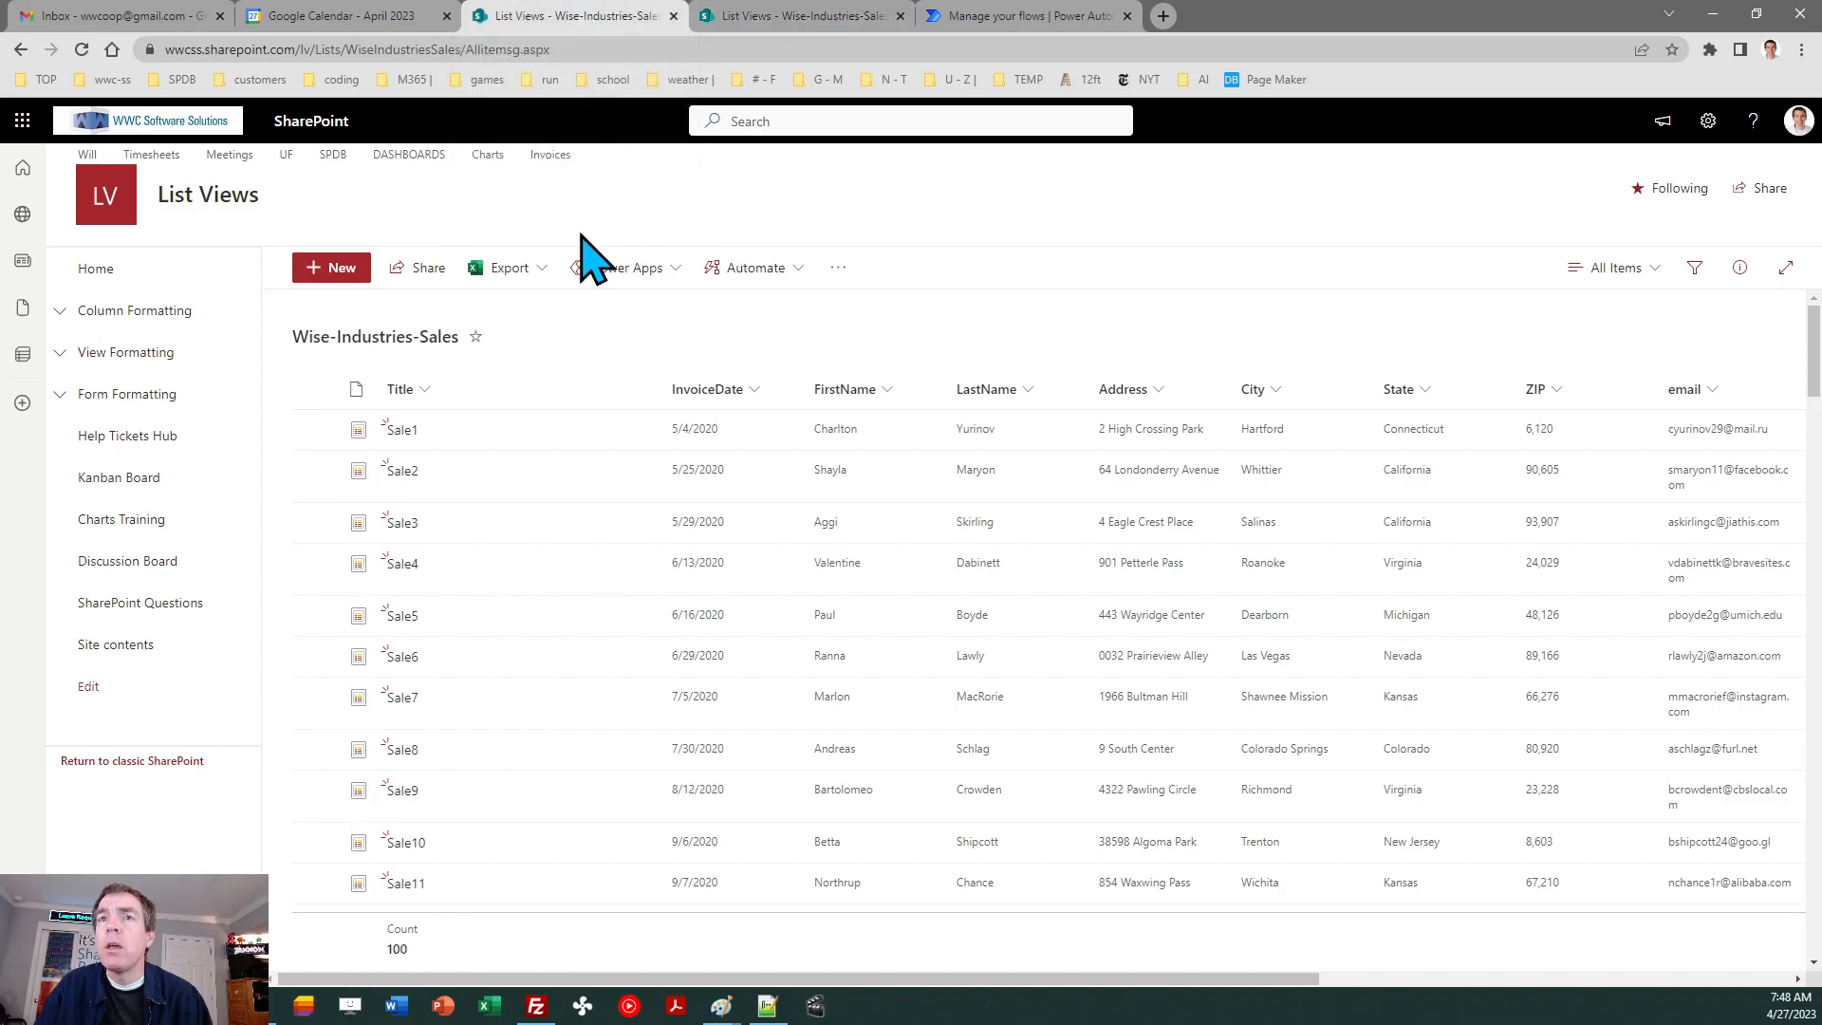
{"action": "left_click", "coordinate": [82, 49]}
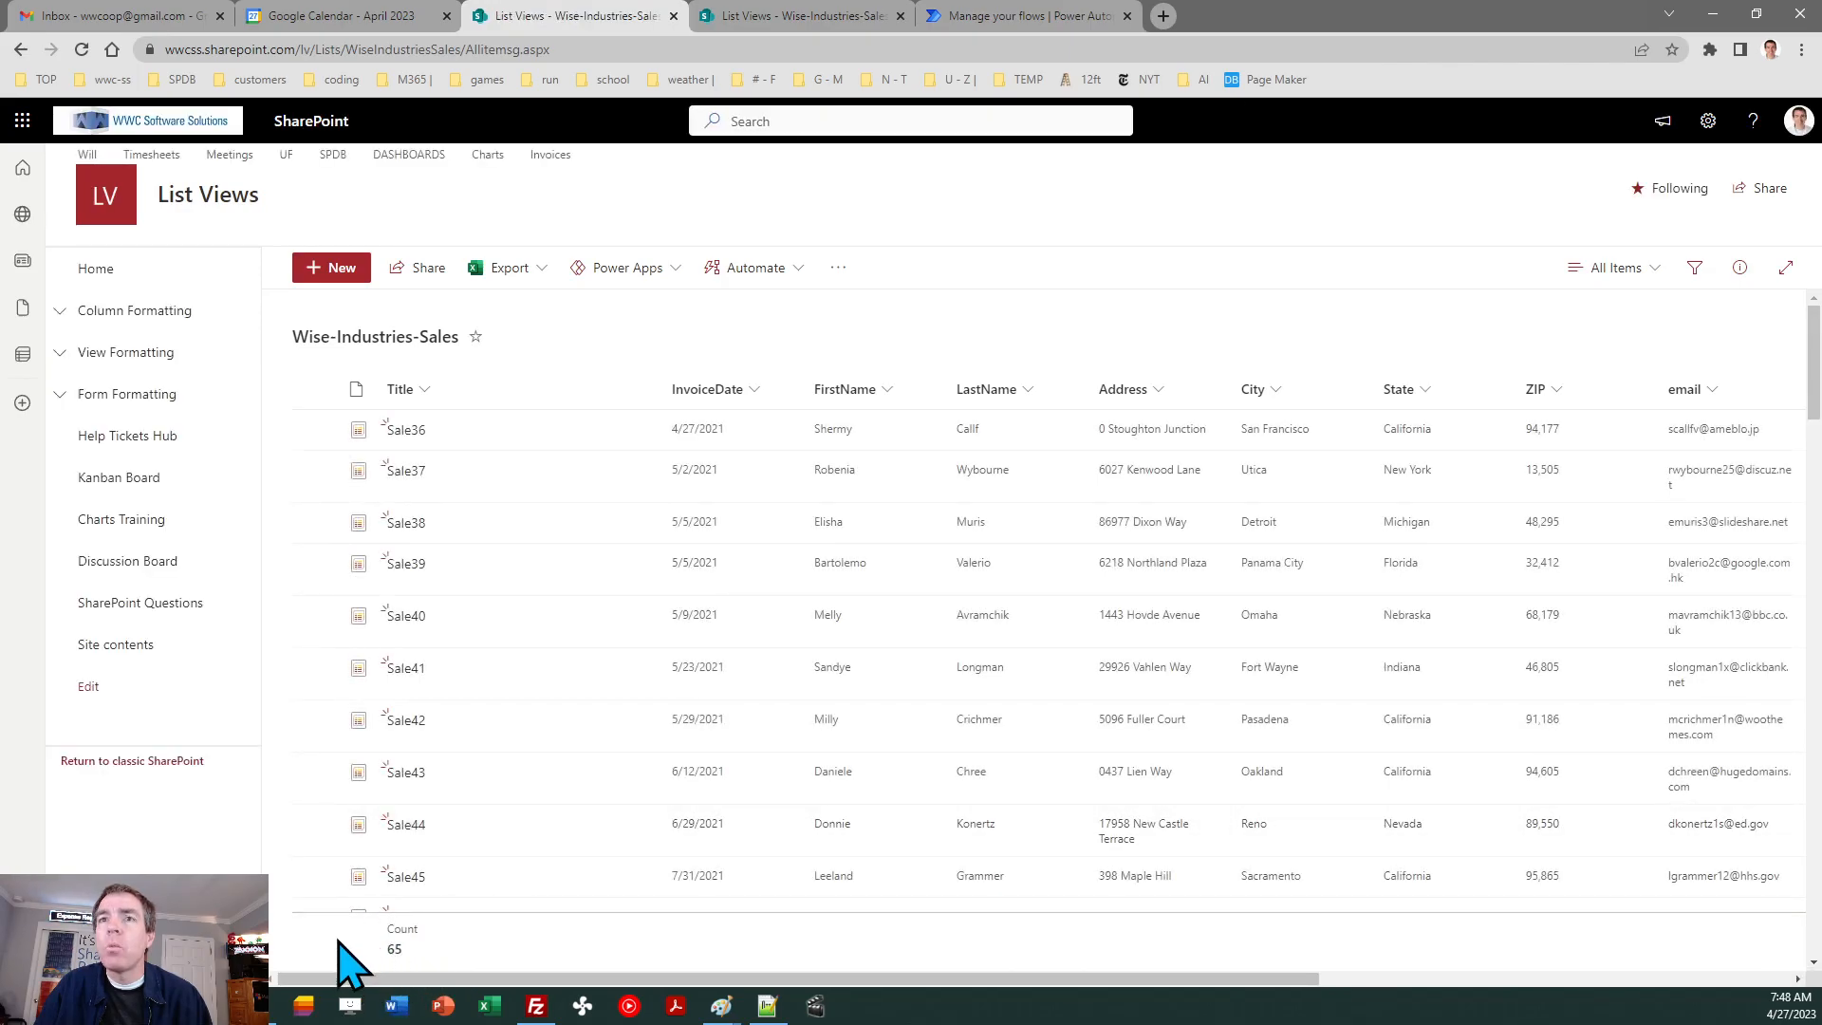
{"action": "left_click", "coordinate": [813, 16]}
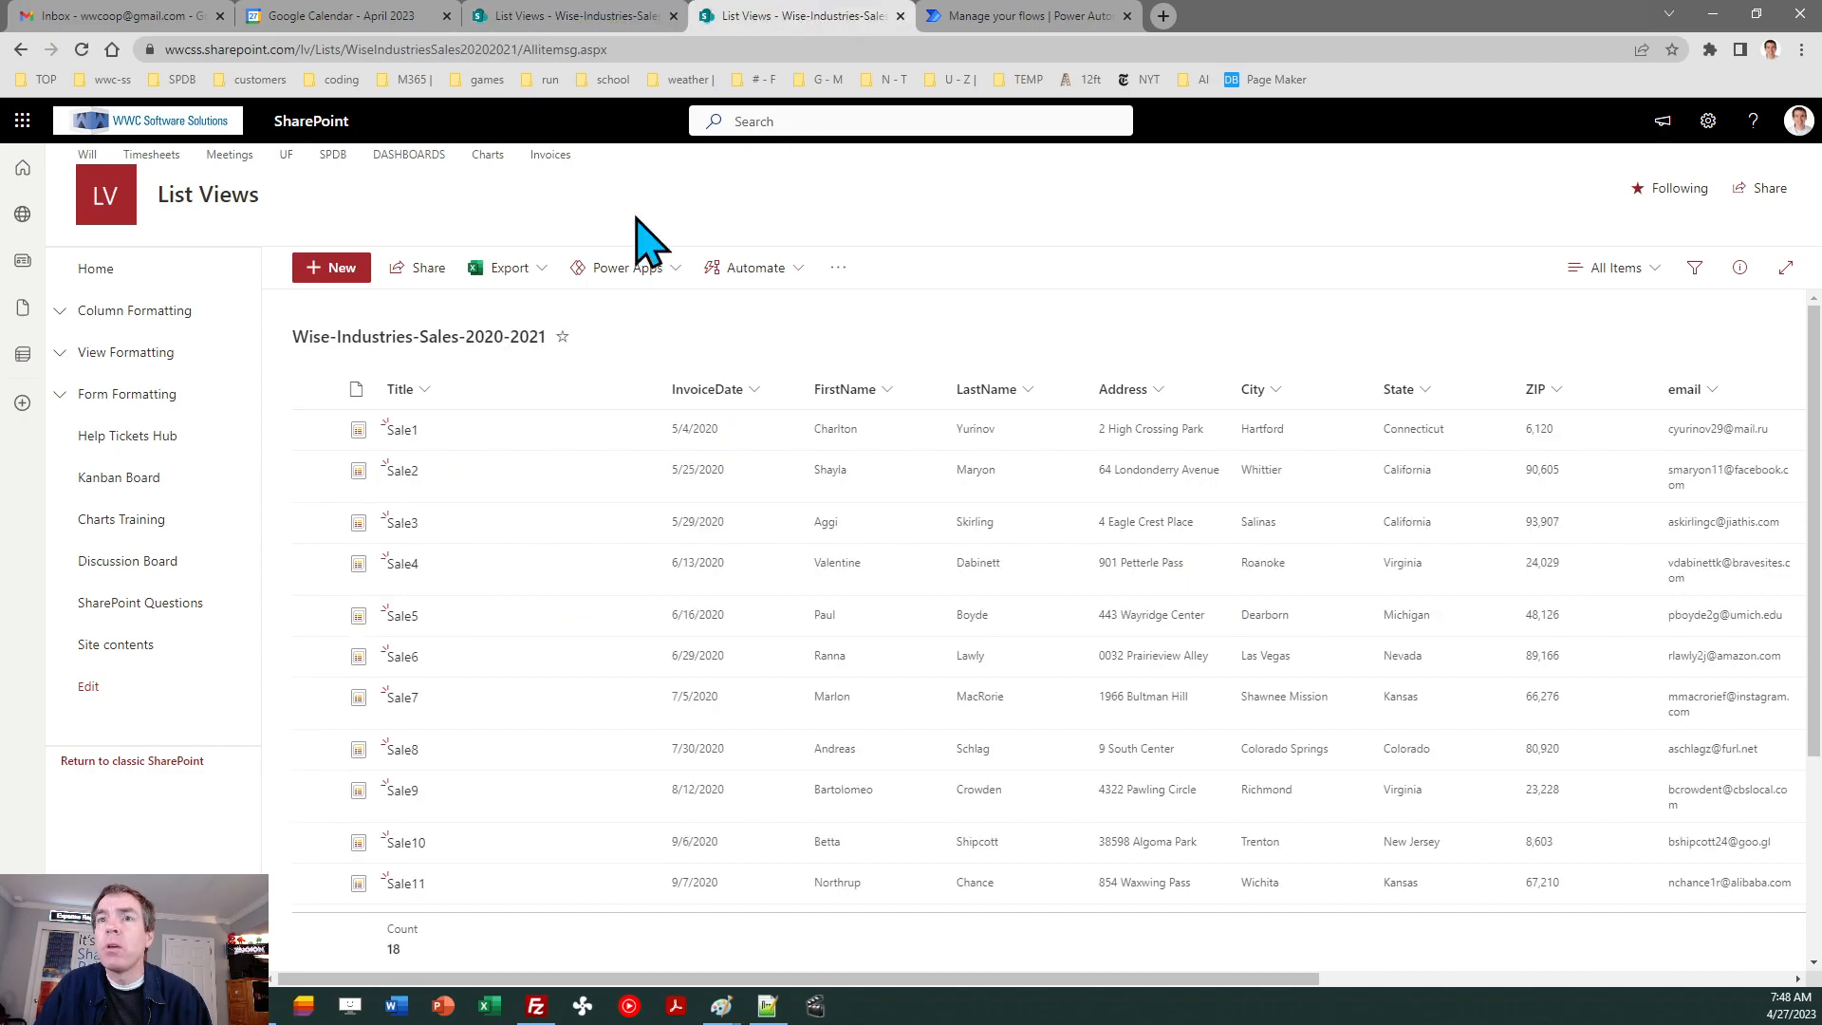
{"action": "left_click", "coordinate": [81, 49]}
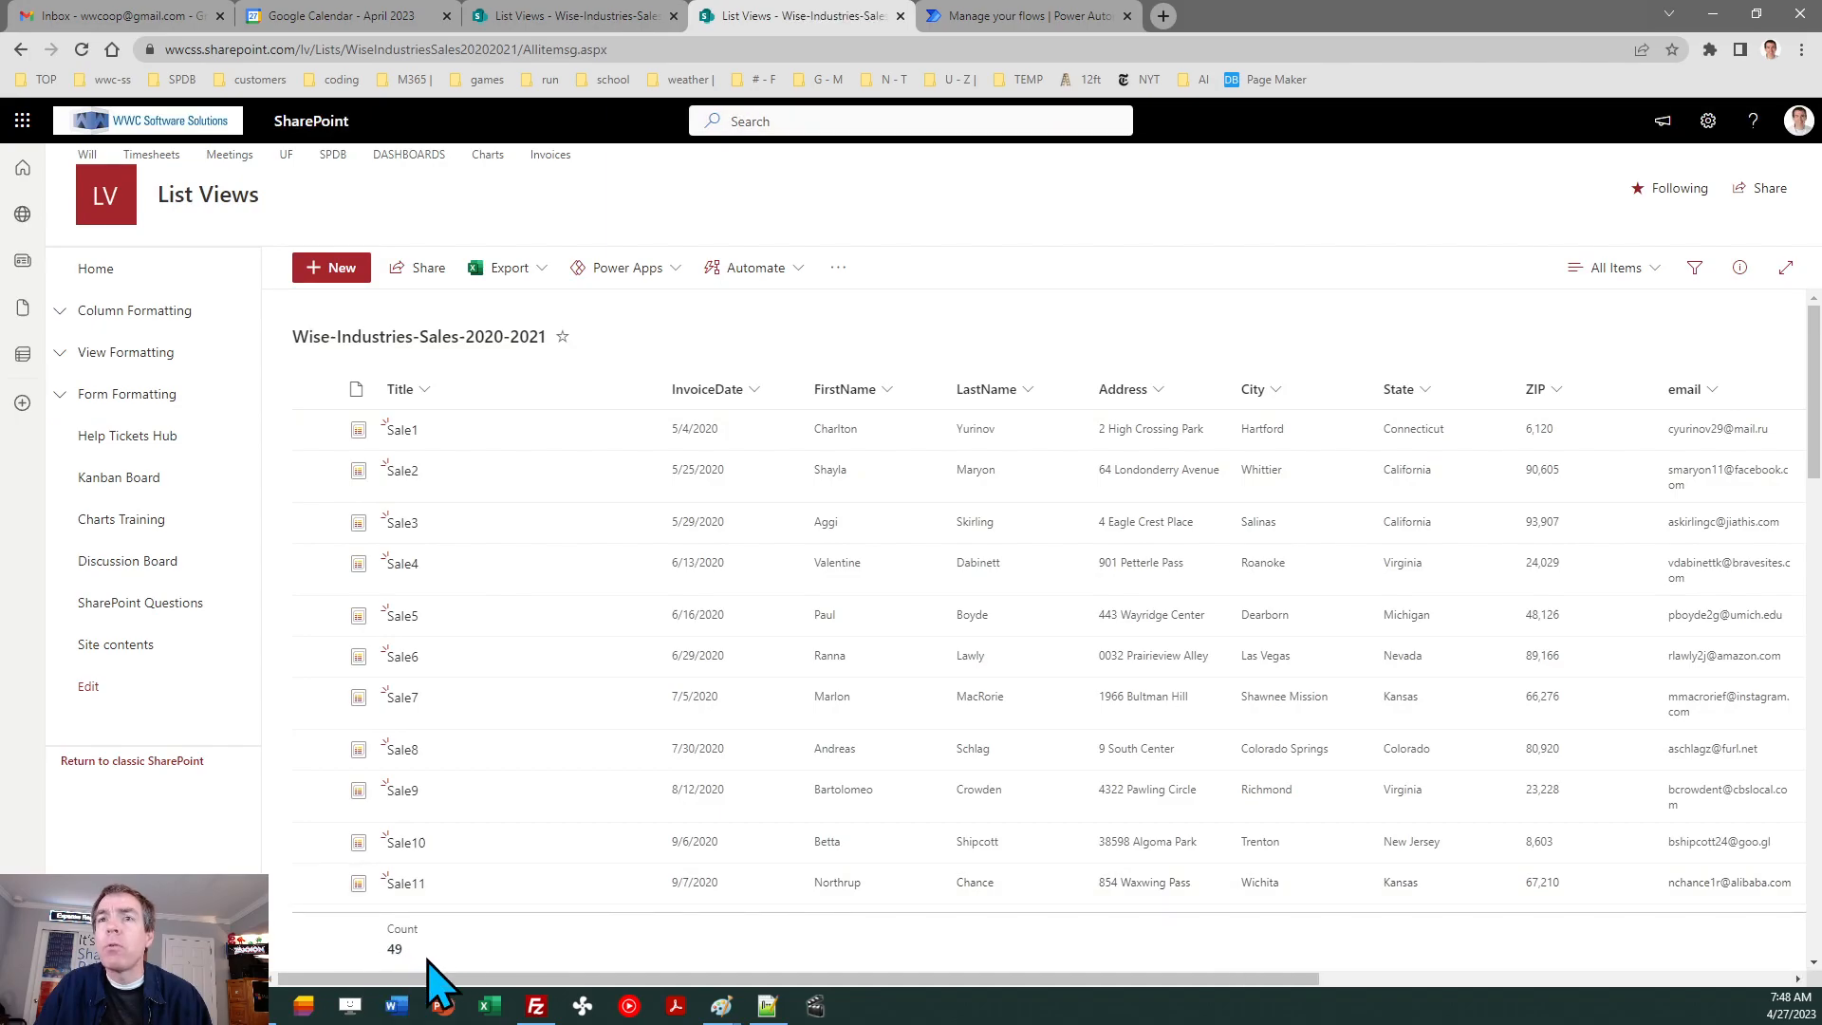
{"action": "left_click", "coordinate": [589, 17]}
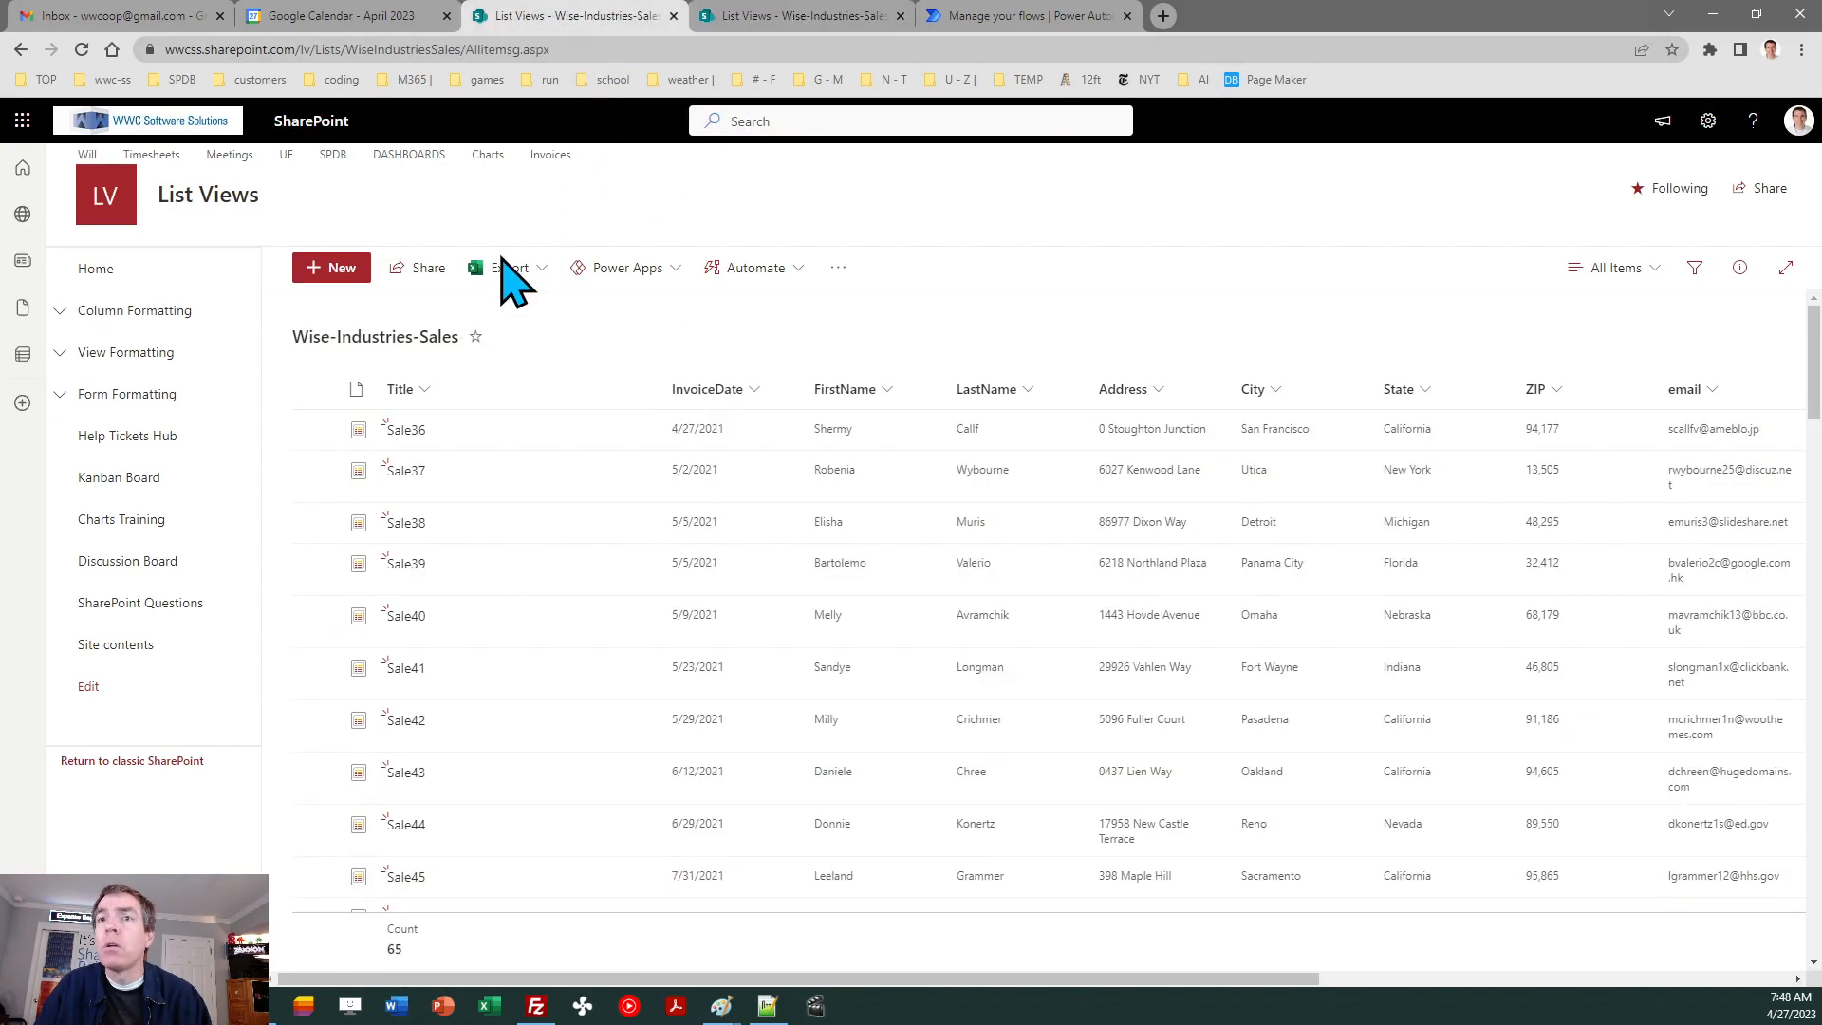
{"action": "left_click", "coordinate": [82, 49]}
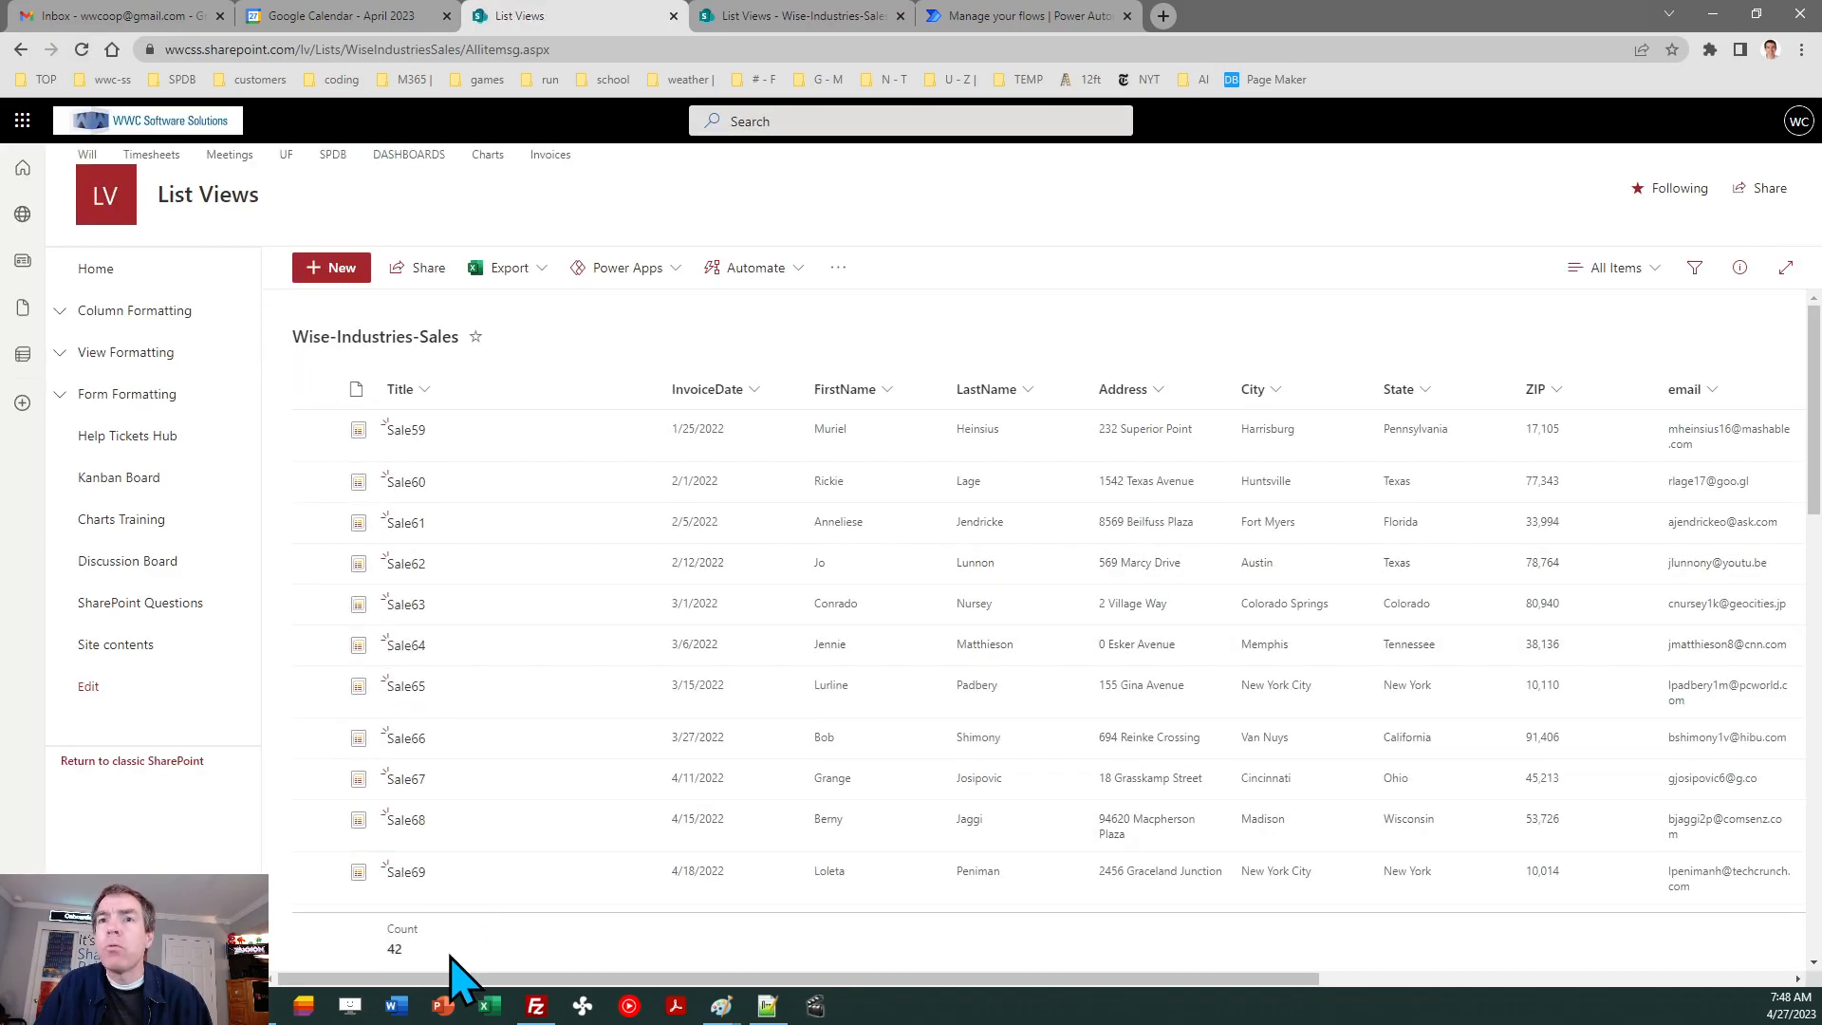
- Refresh the flow's run history in Power Automate and check the item counts and invoice dates in both SharePoint sales lists
{"action": "left_click", "coordinate": [997, 13]}
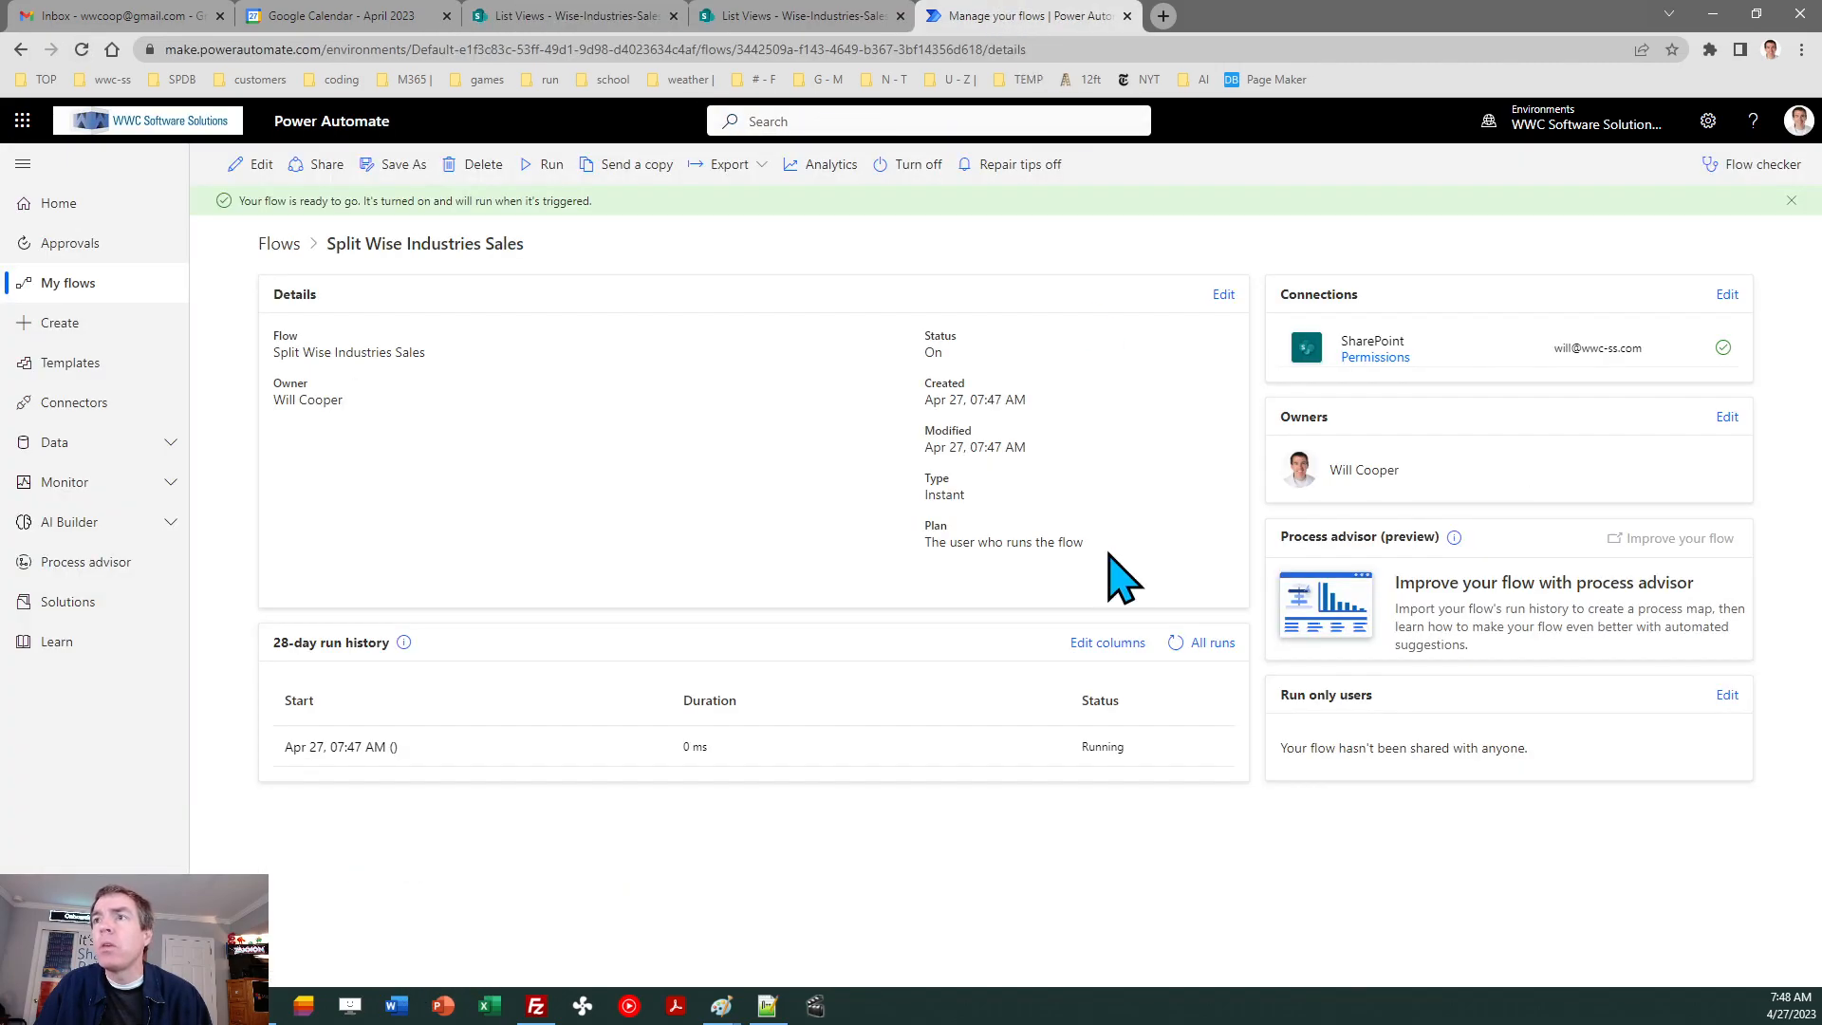
{"action": "left_click", "coordinate": [1177, 642]}
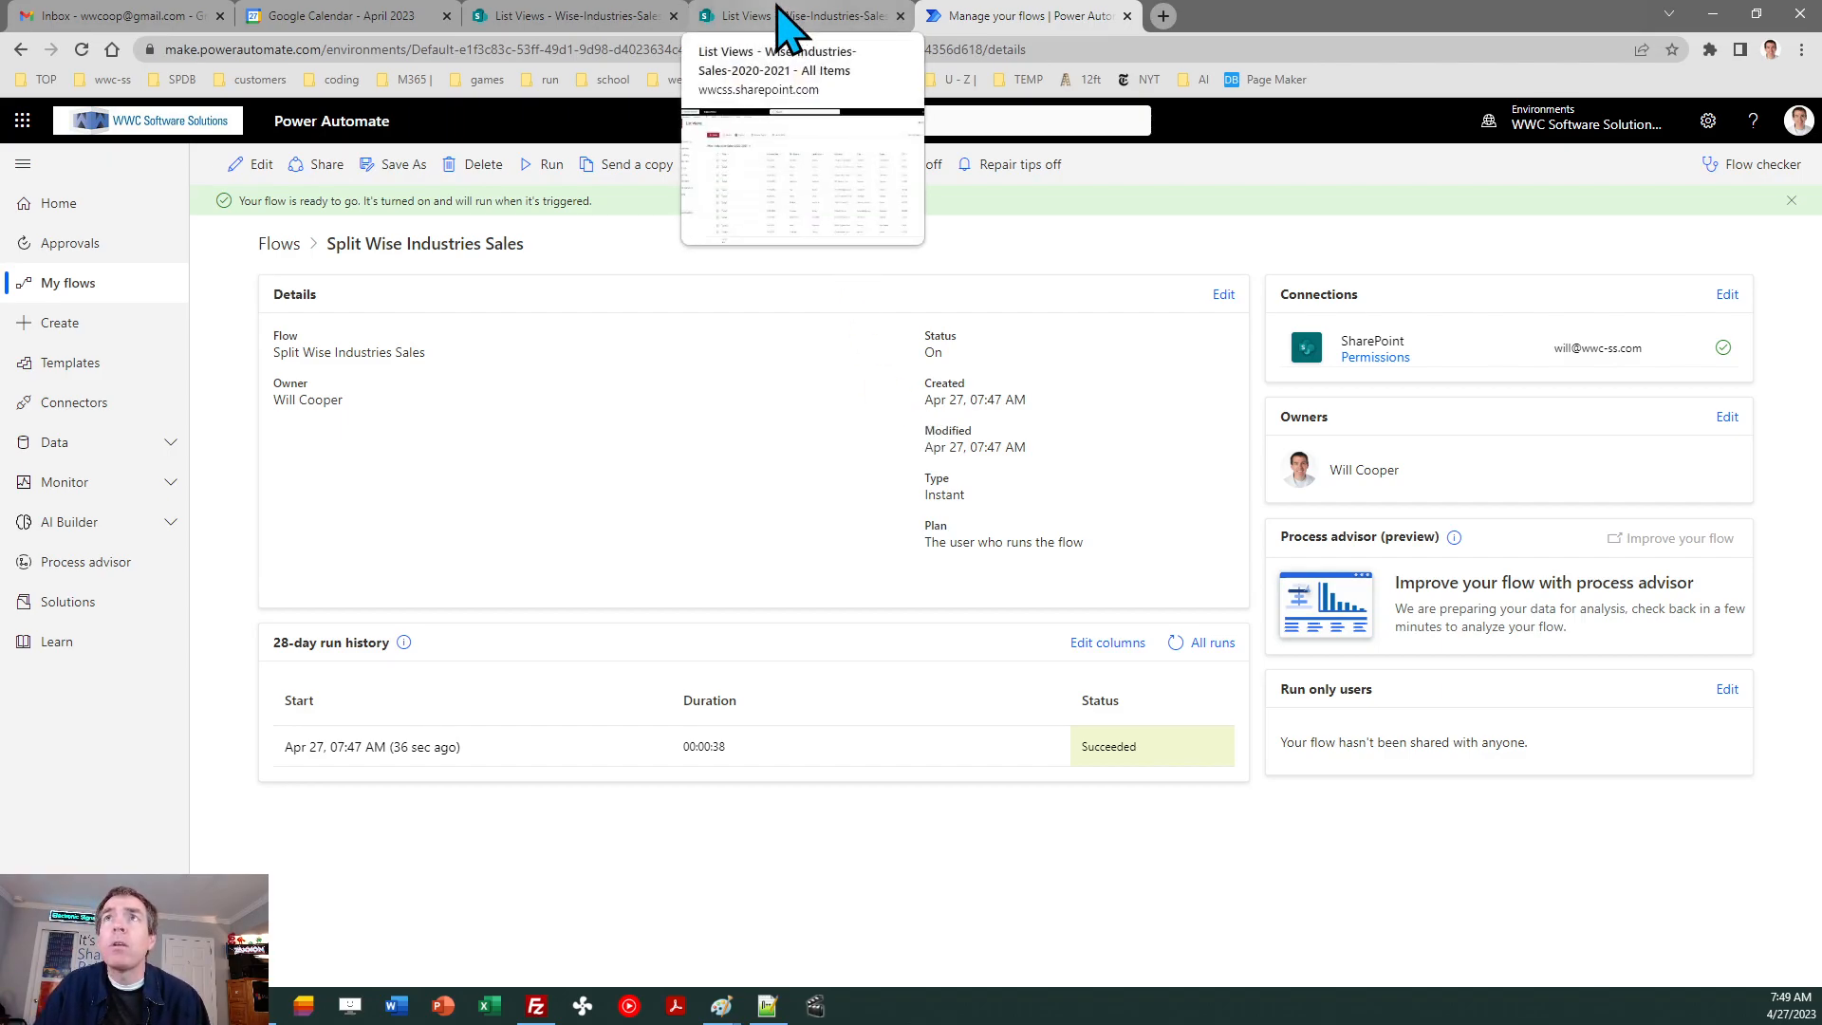
{"action": "left_click", "coordinate": [786, 29]}
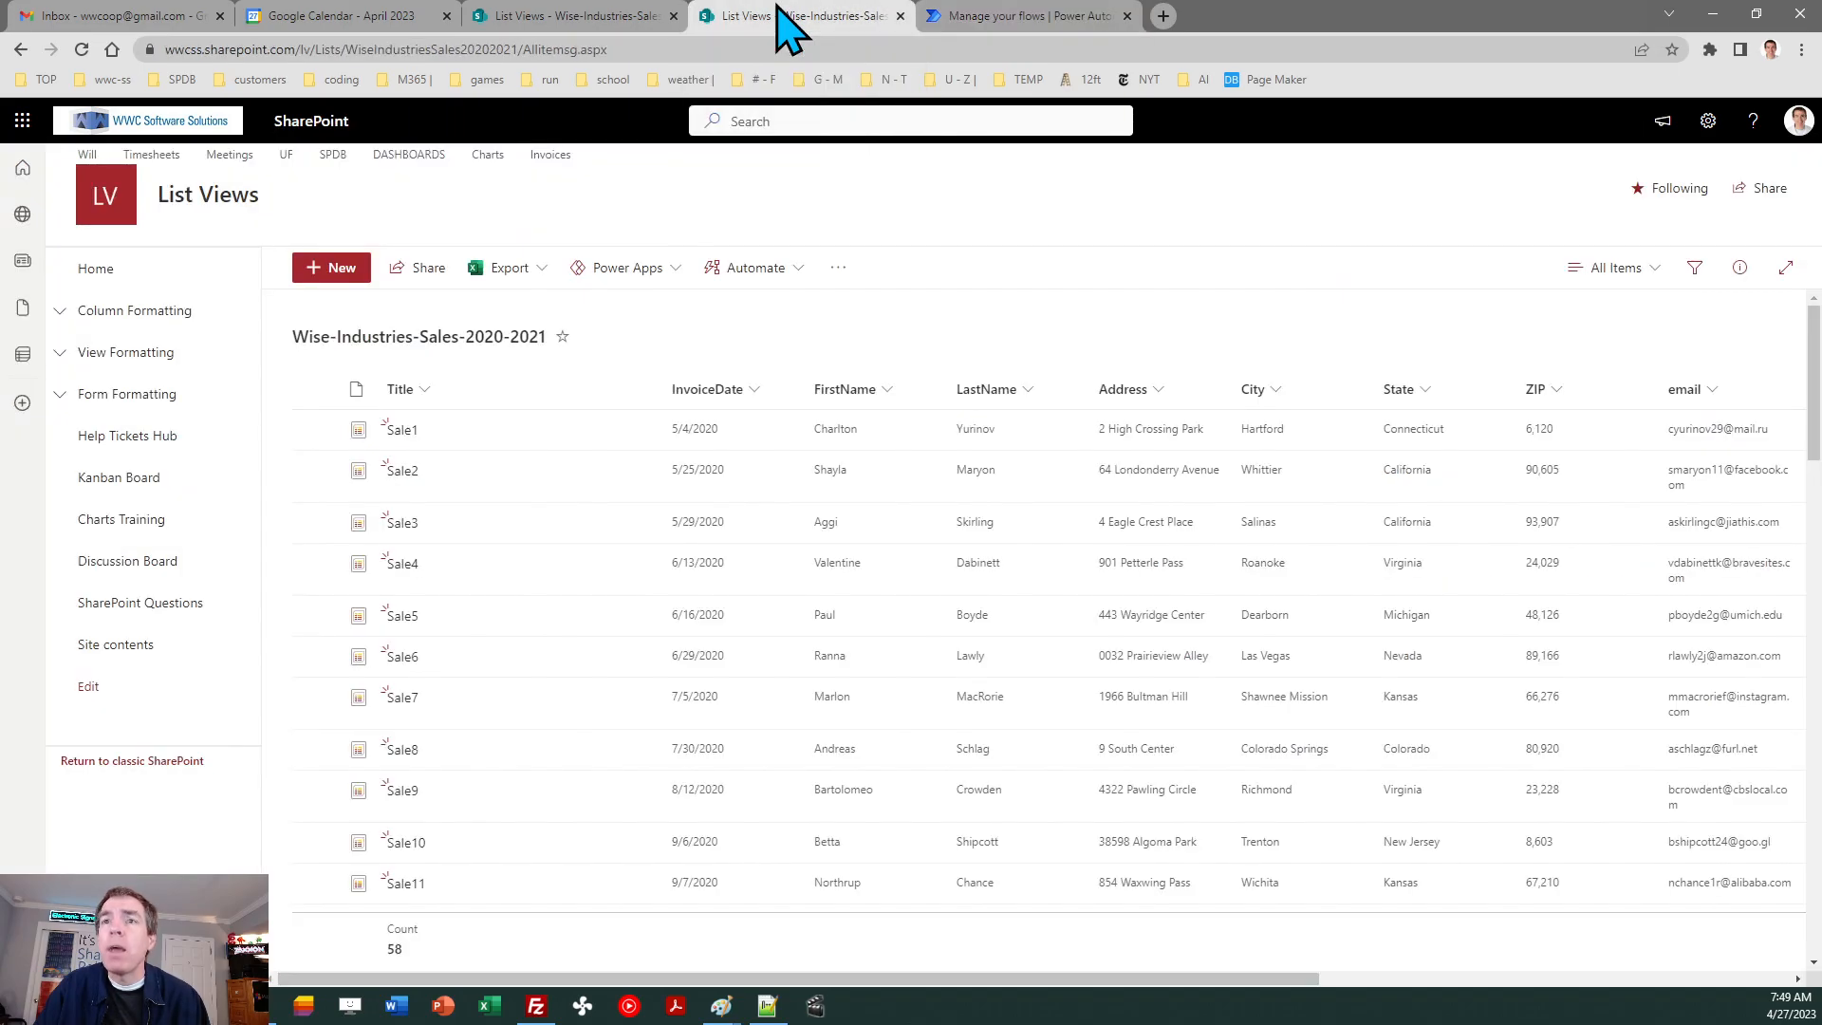
{"action": "left_click", "coordinate": [82, 49]}
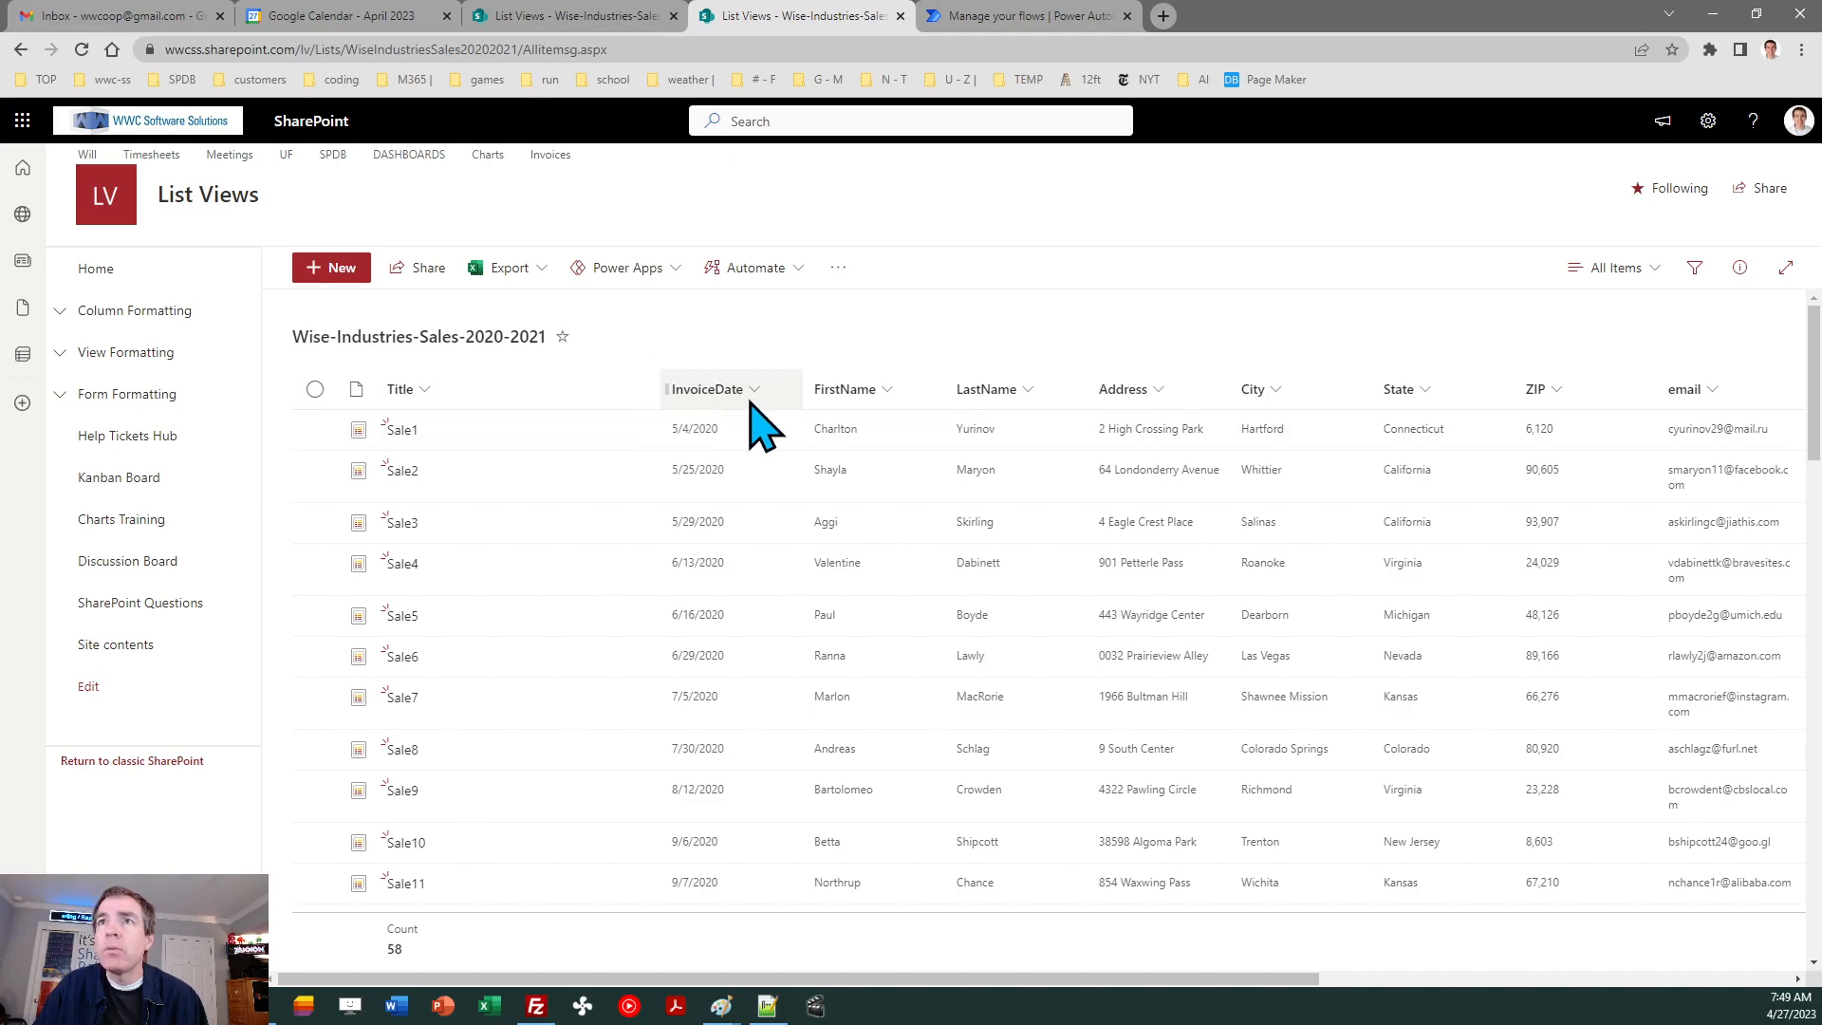
{"action": "left_click_drag", "start_coordinate": [1816, 377], "coordinate": [1810, 423]}
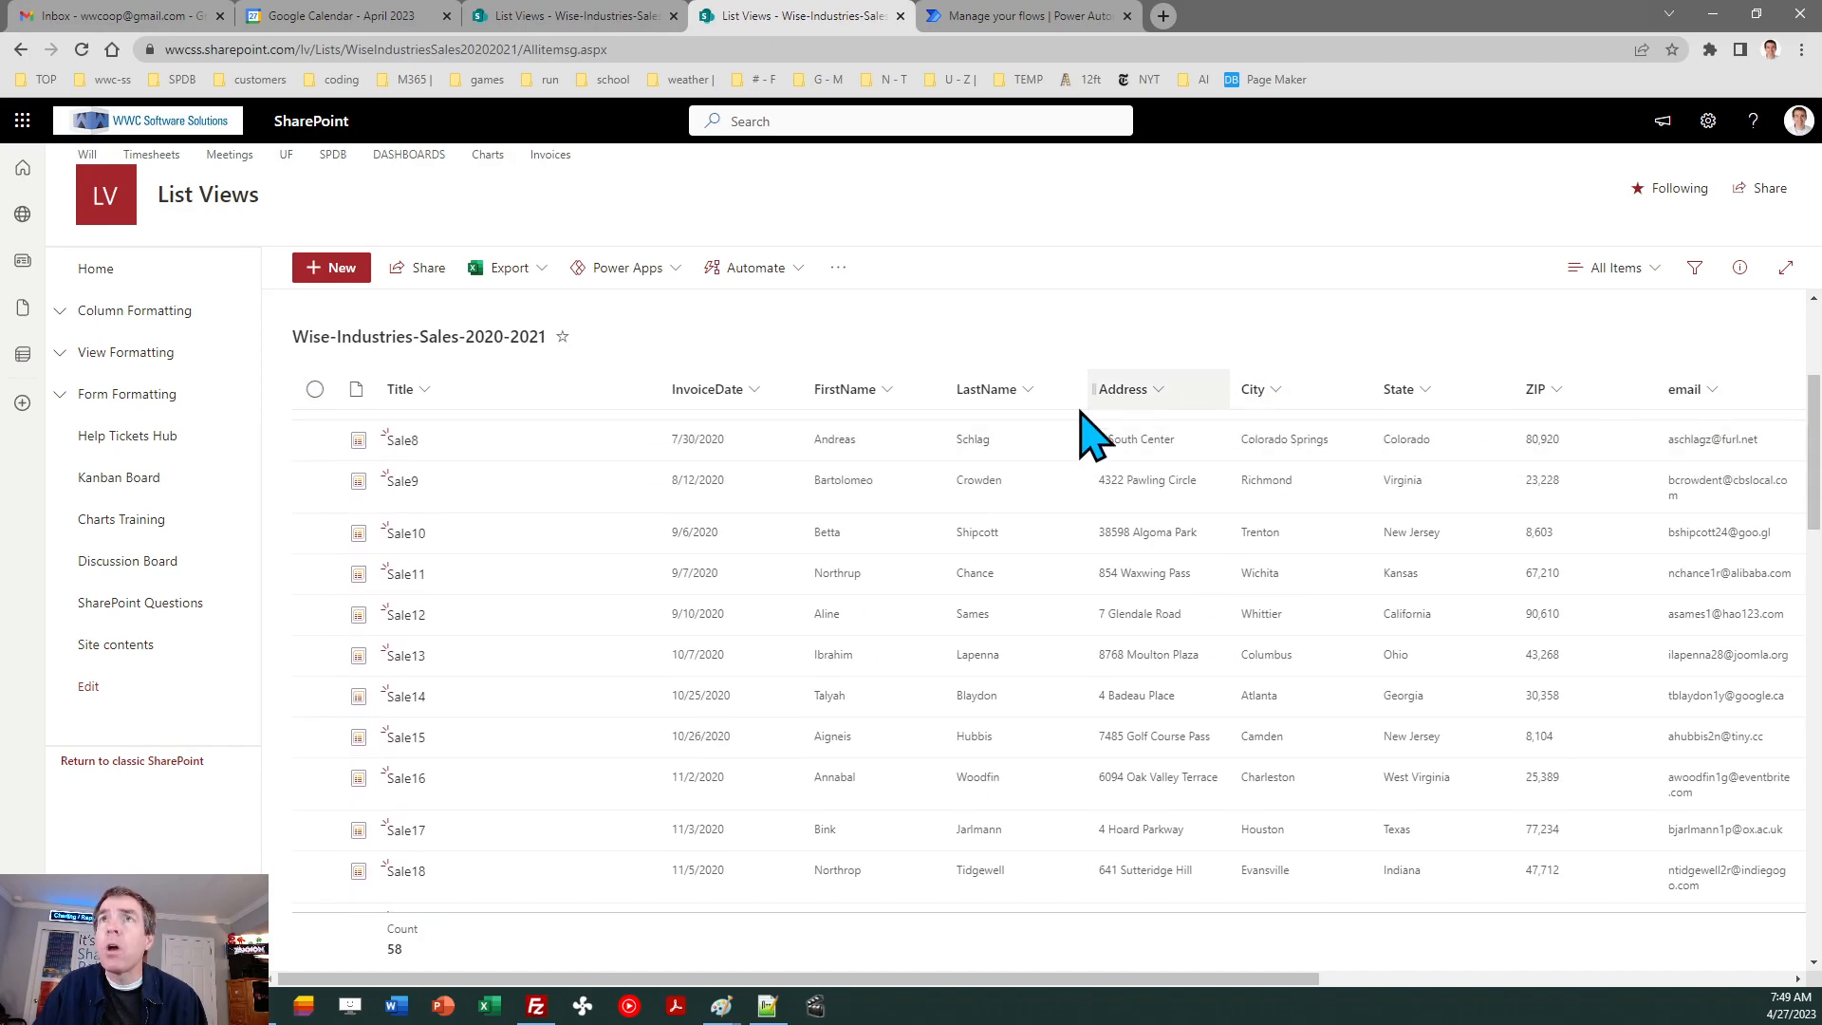
{"action": "left_click", "coordinate": [570, 16]}
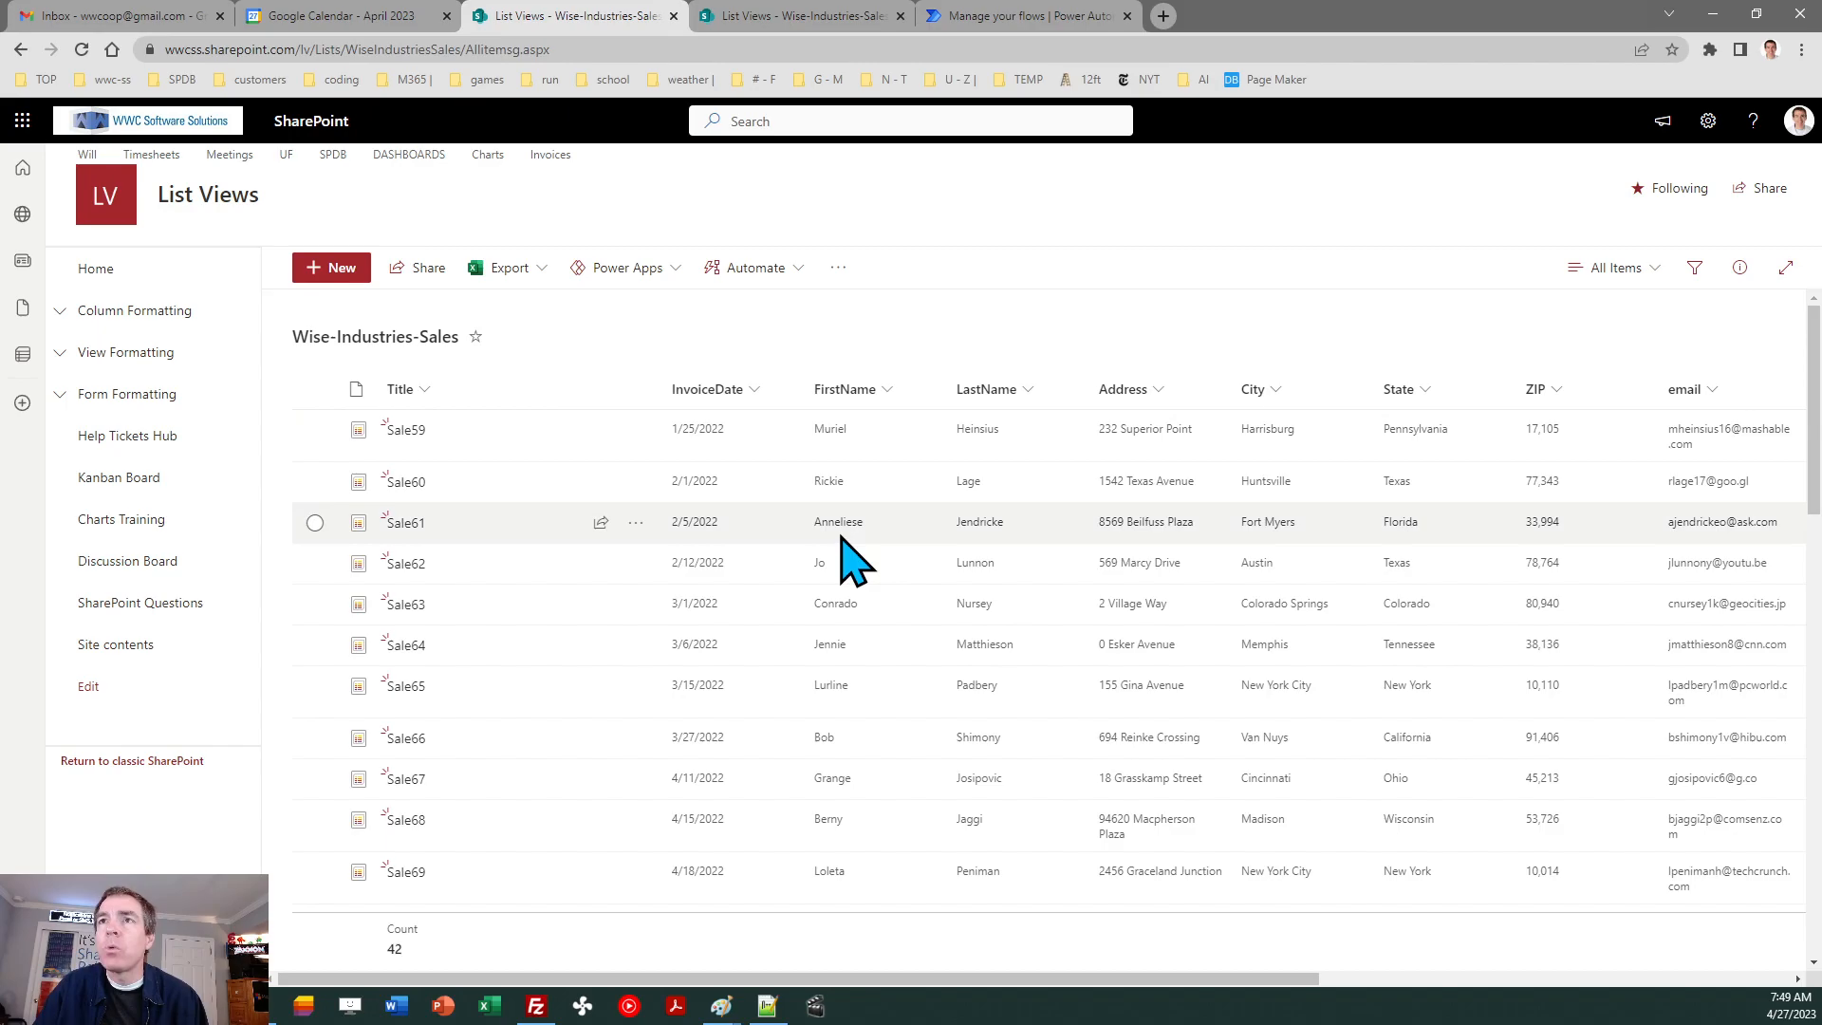
{"action": "left_click_drag", "start_coordinate": [1815, 380], "coordinate": [1817, 294]}
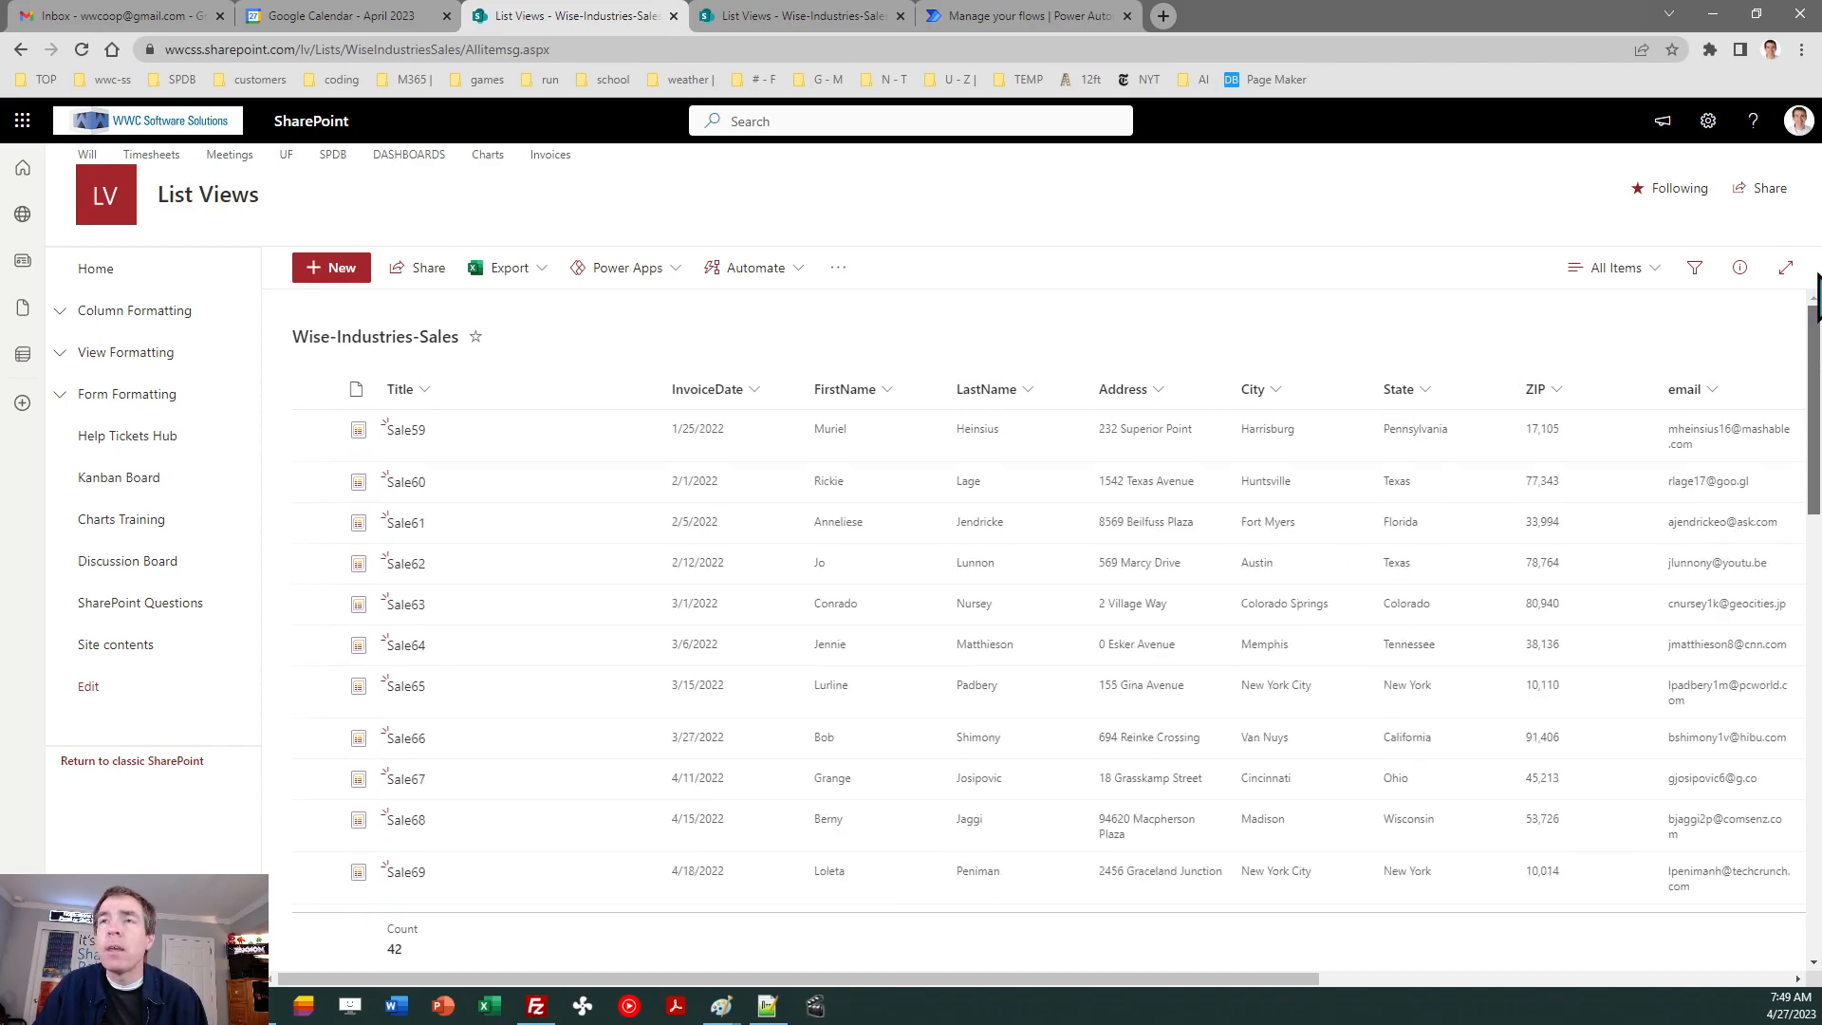